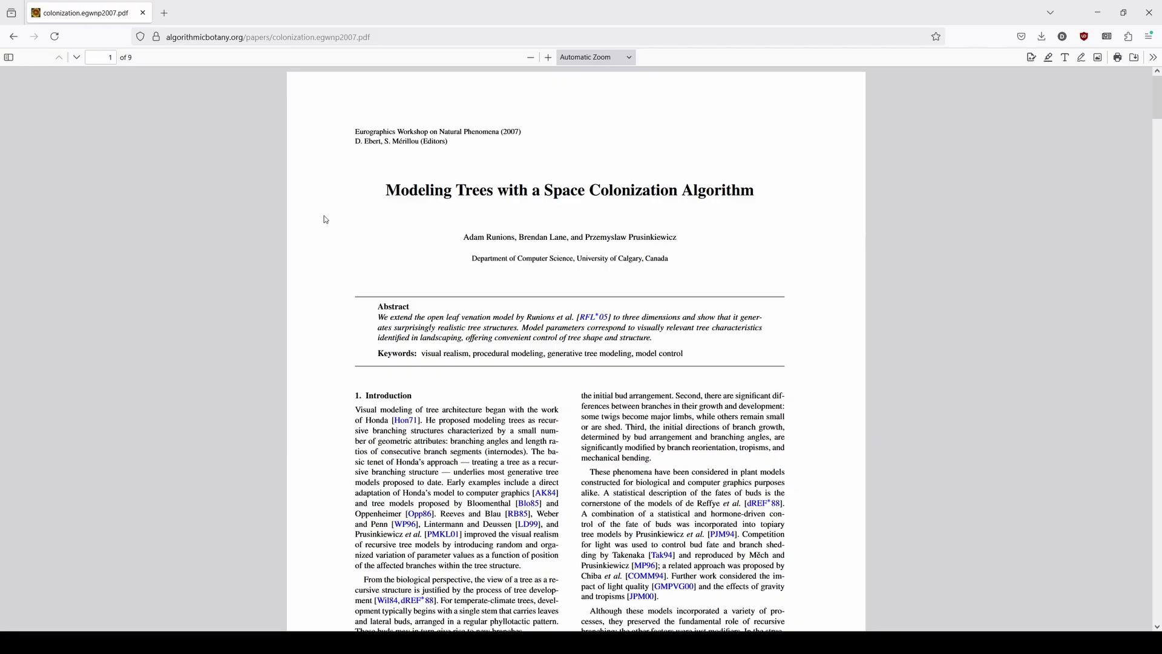
Step: Read through the space colonization paper, examining the tree generation figure and the method section on page 2
scroll(325, 219, down, 10)
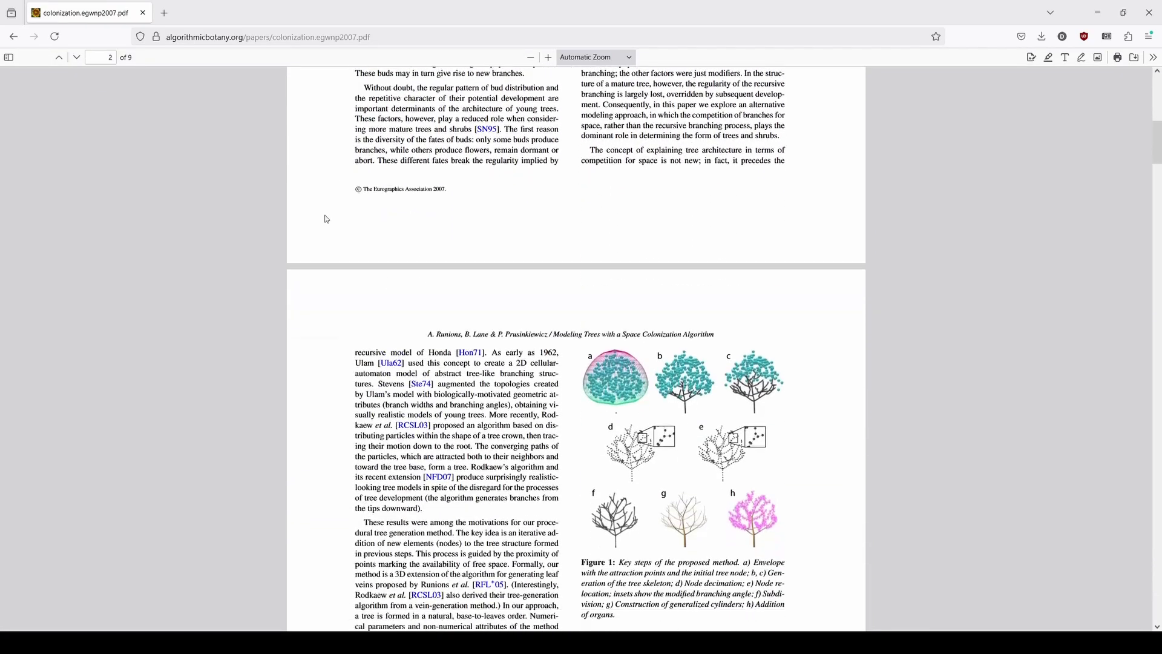
scroll(326, 219, down, 5)
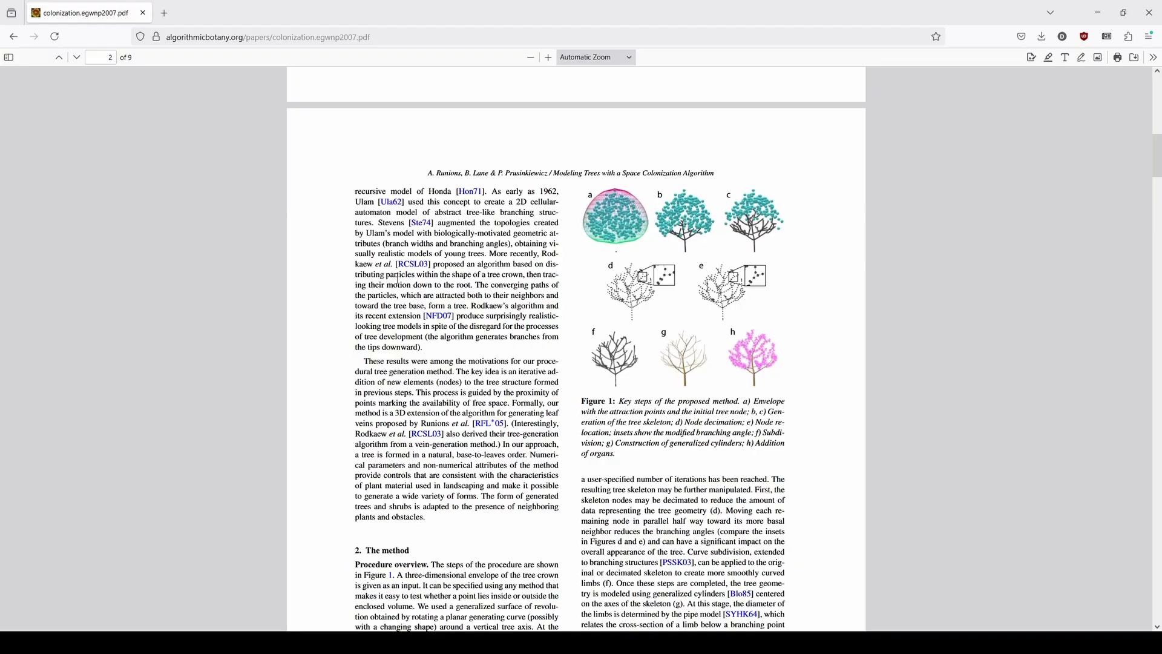
scroll(332, 275, down, 8)
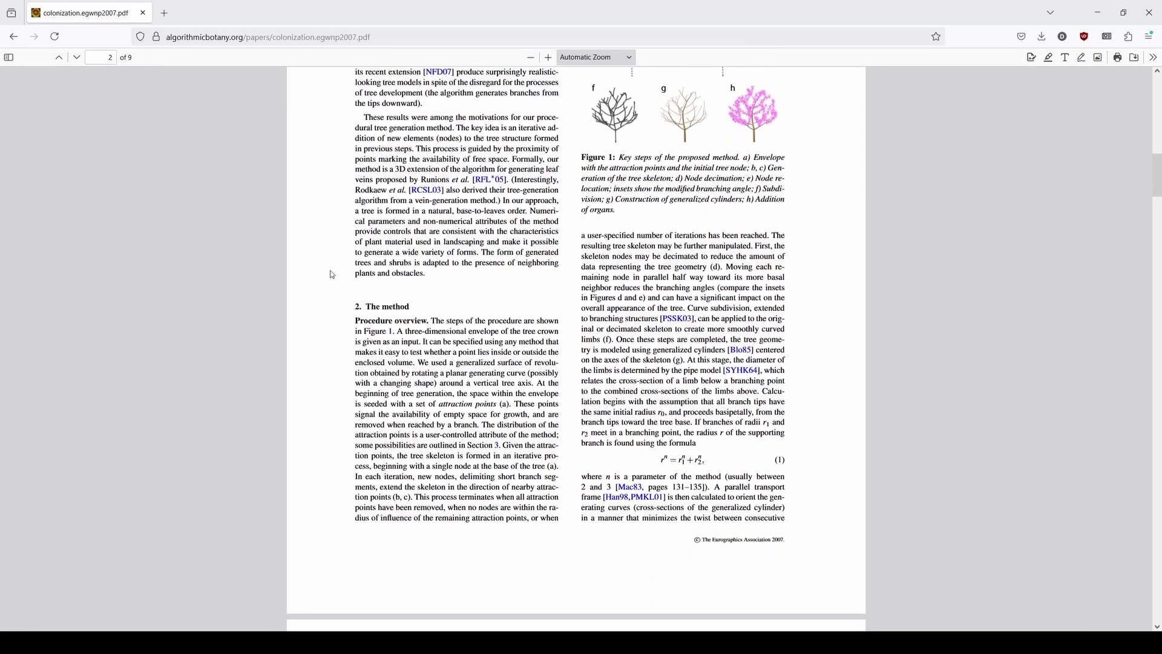
scroll(333, 275, down, 17)
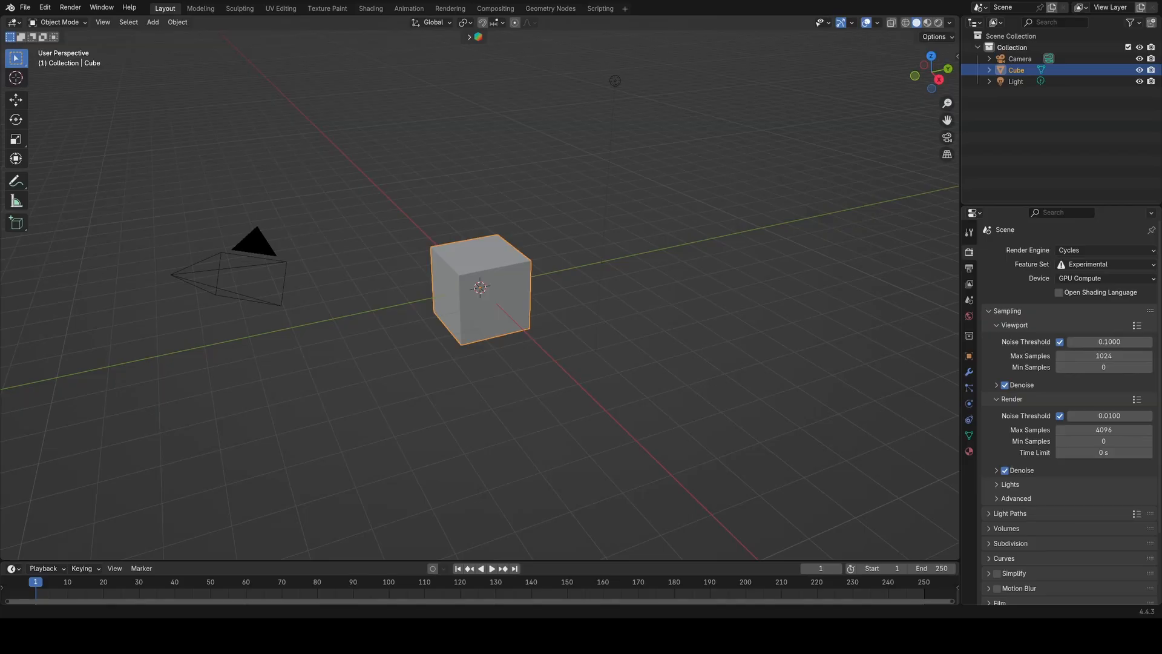
Step: Switch to Blender's Geometry Nodes workspace, create a new node tree on the cube, and enable node snapping
click(550, 9)
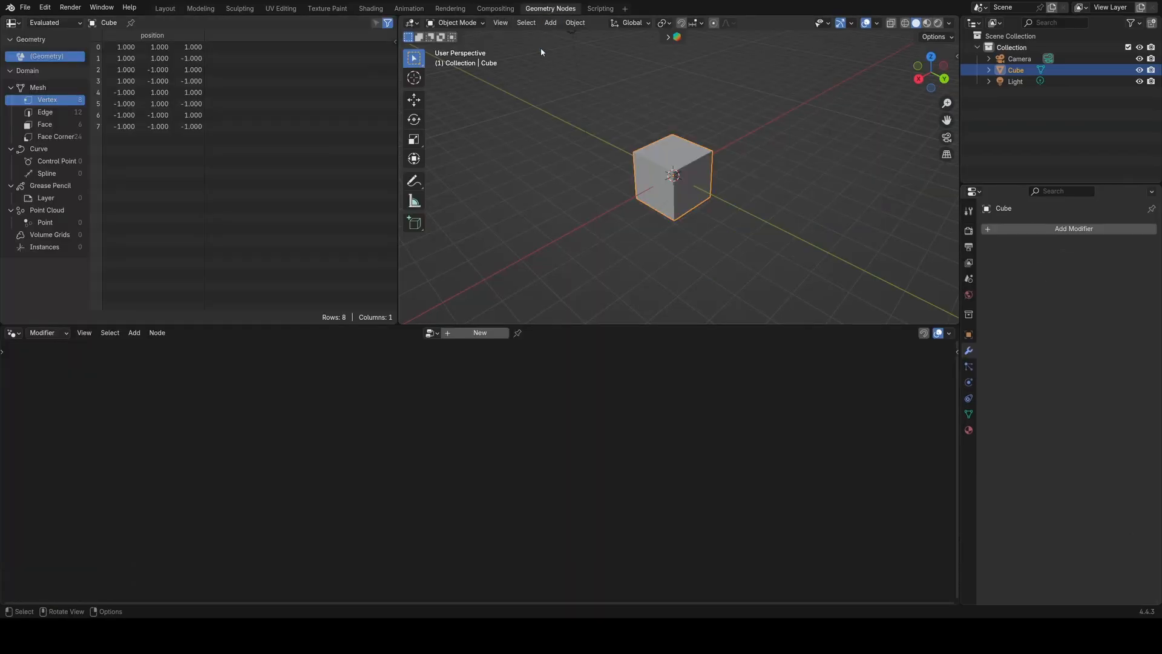
click(478, 333)
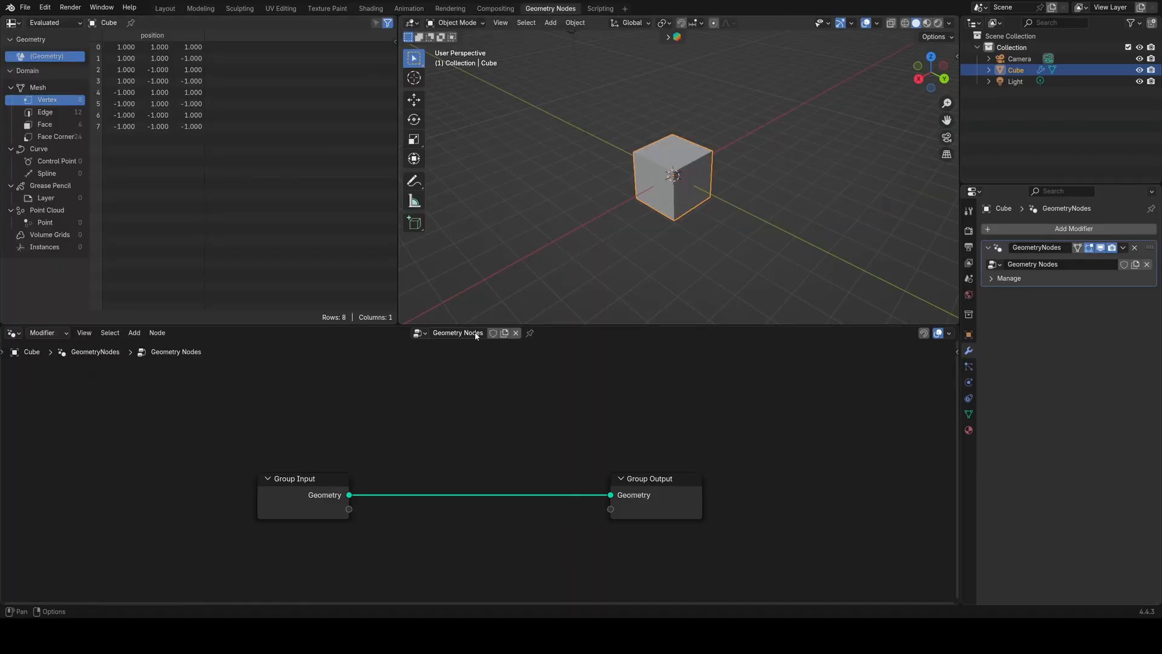
click(924, 333)
Step: Delete the Group Input node and maximize the node editor
click(334, 499)
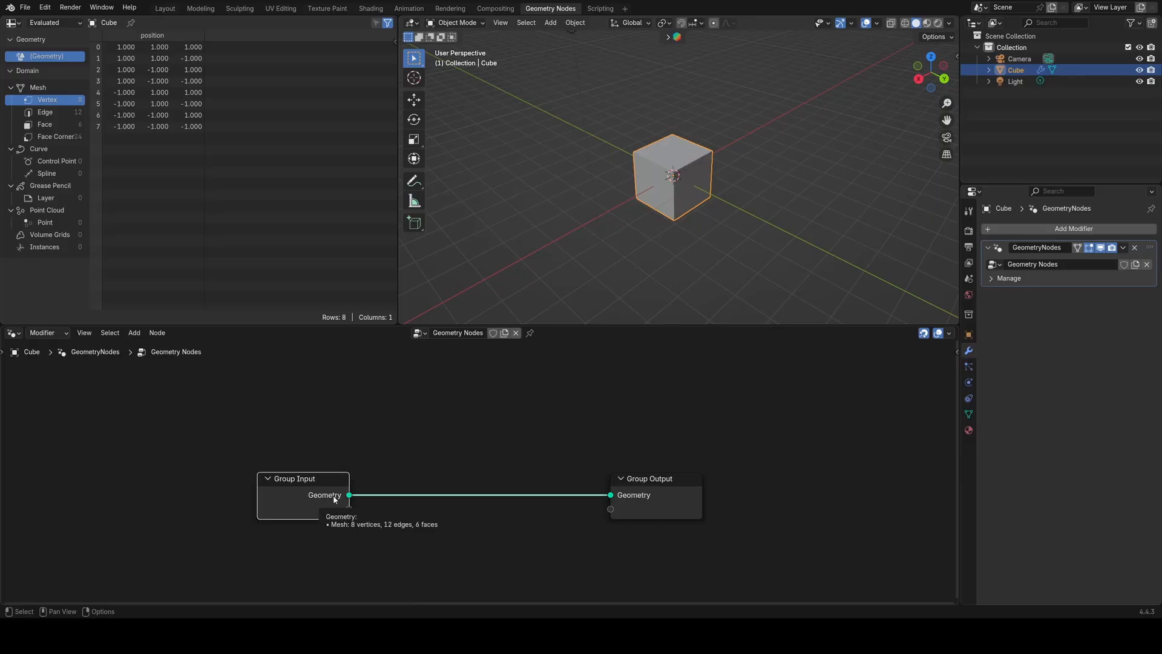
key(x)
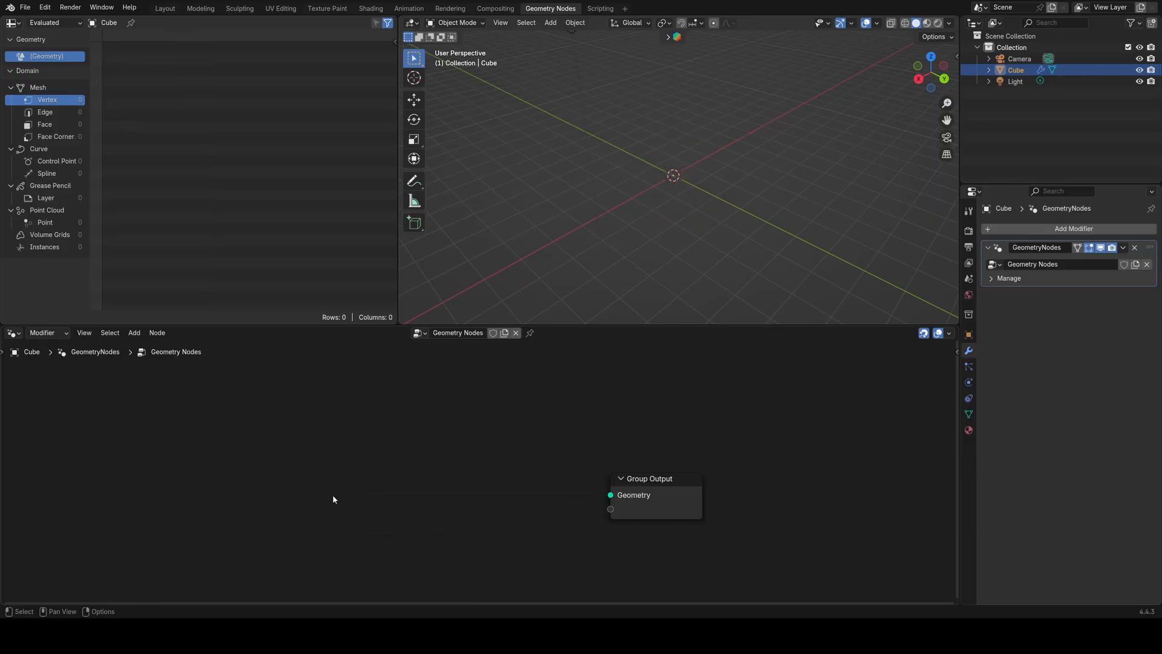
key(Home)
key(ctrl+space)
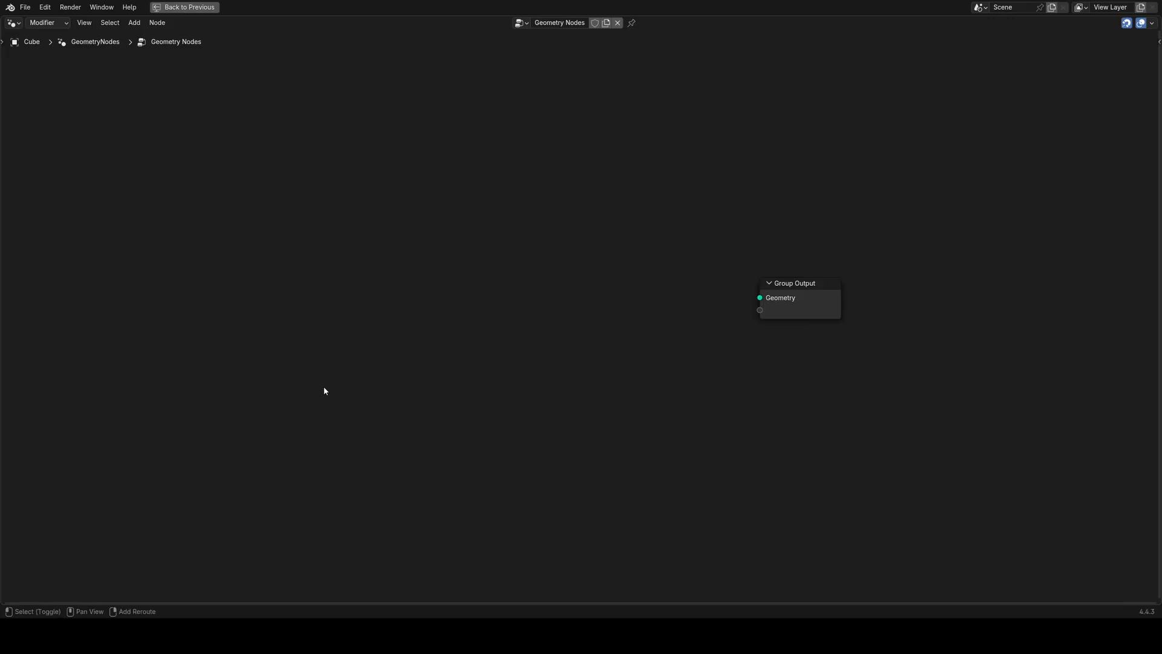
Step: Add a simulation zone before the Group Output node and connect its Geometry output to the Group Output
key(shift+a)
text(sim)
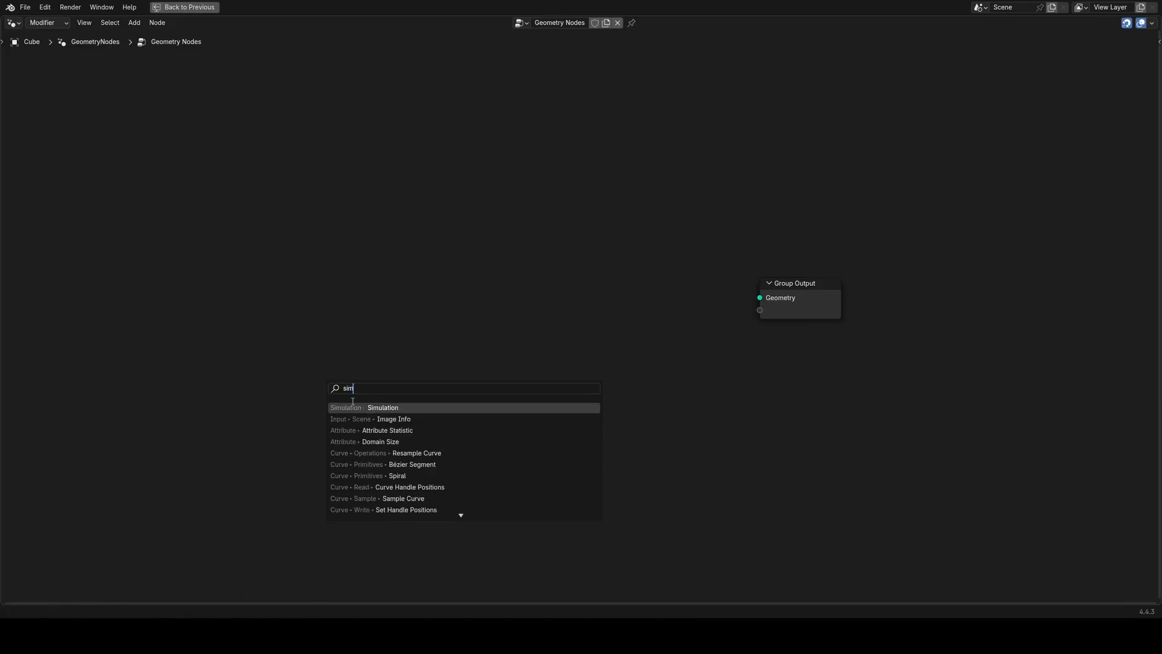
key(Return)
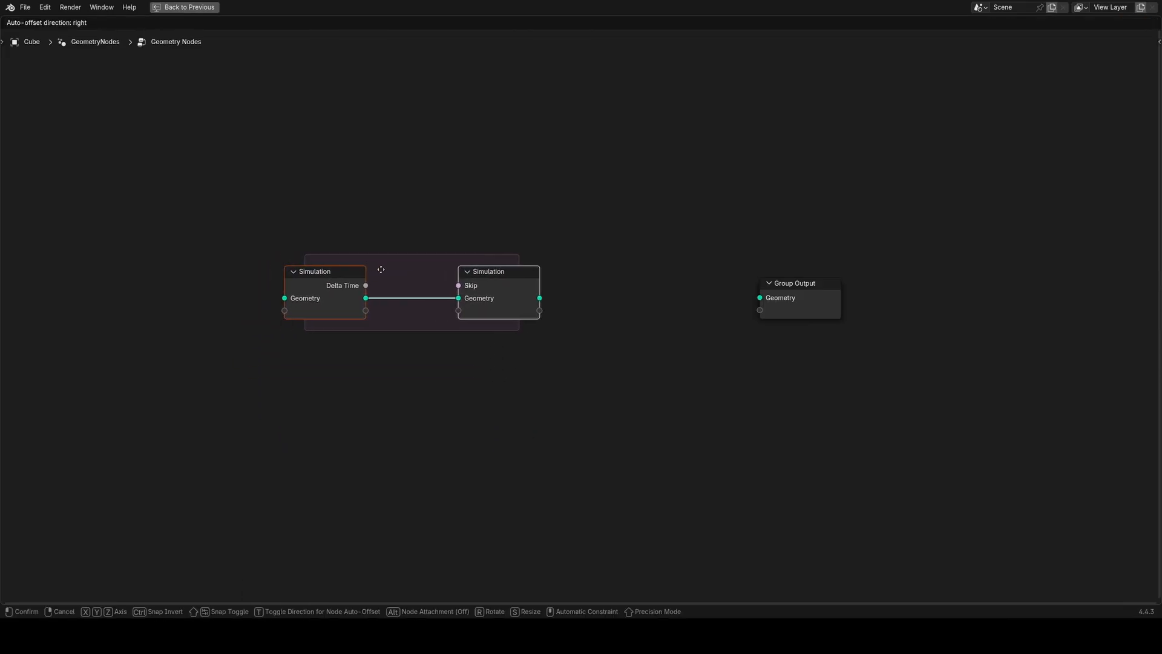
click(392, 276)
drag(564, 310, 759, 297)
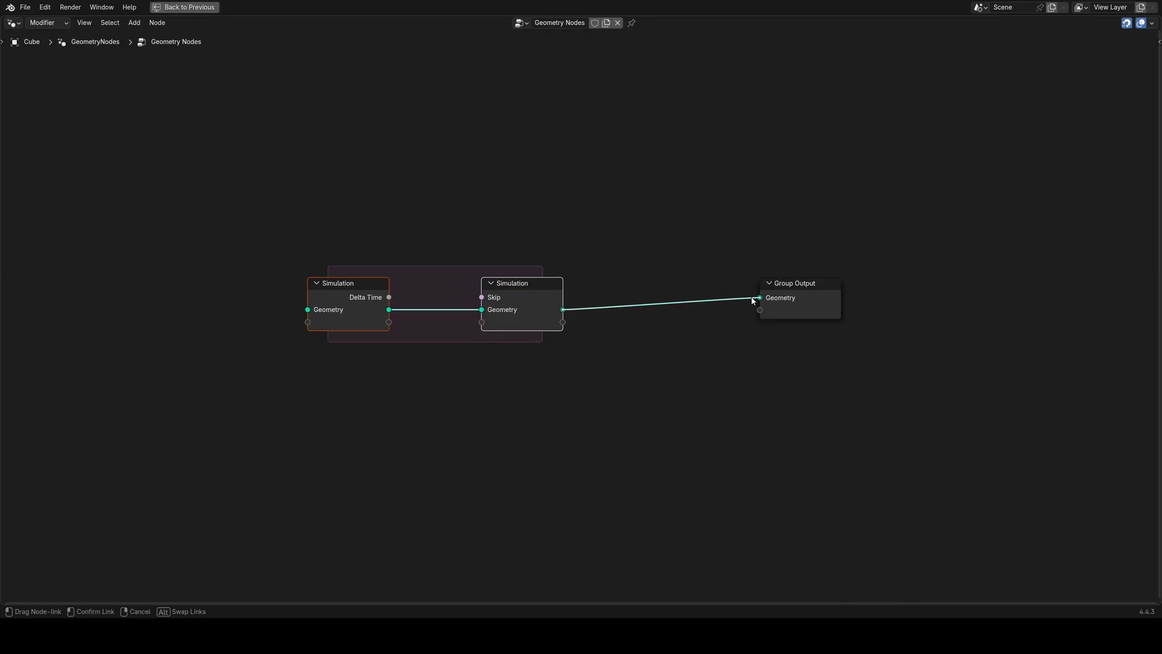
middle_drag(368, 354, 550, 327)
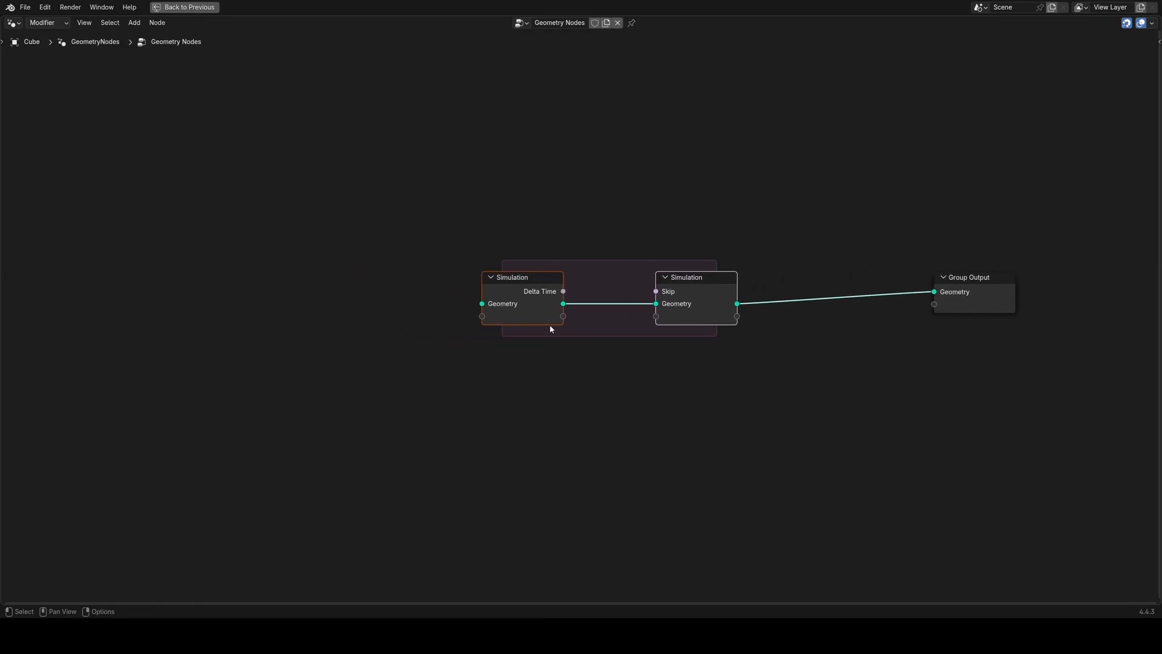
key(g)
click(449, 307)
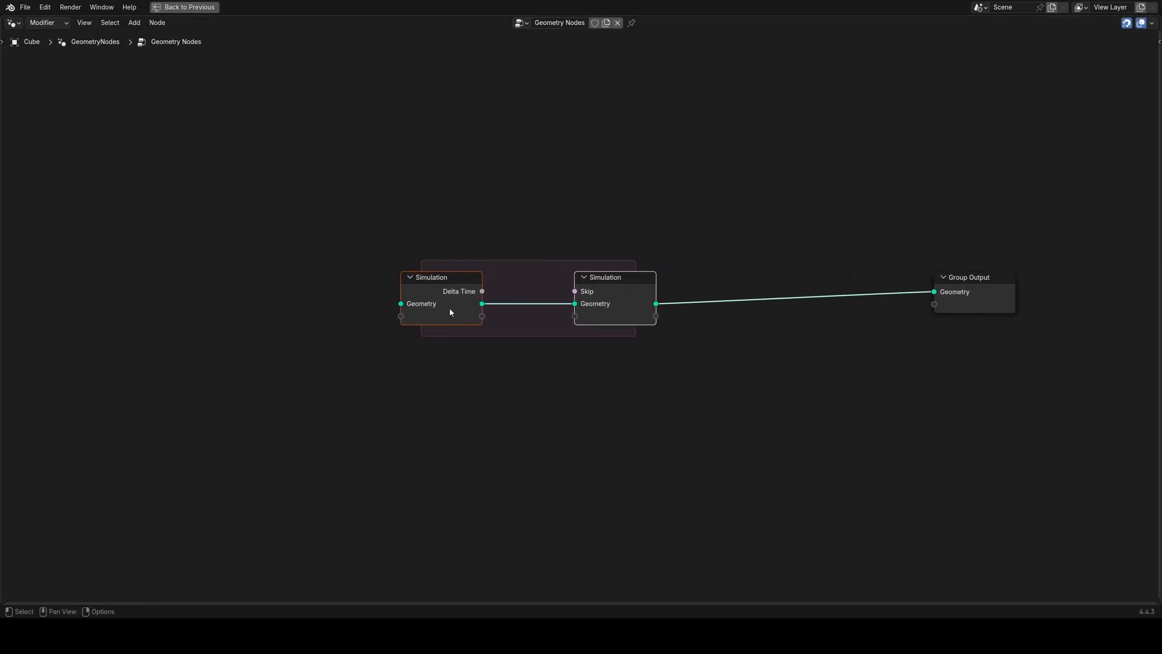
Step: Rename the node group's Geometry input socket to Nodes
key(n)
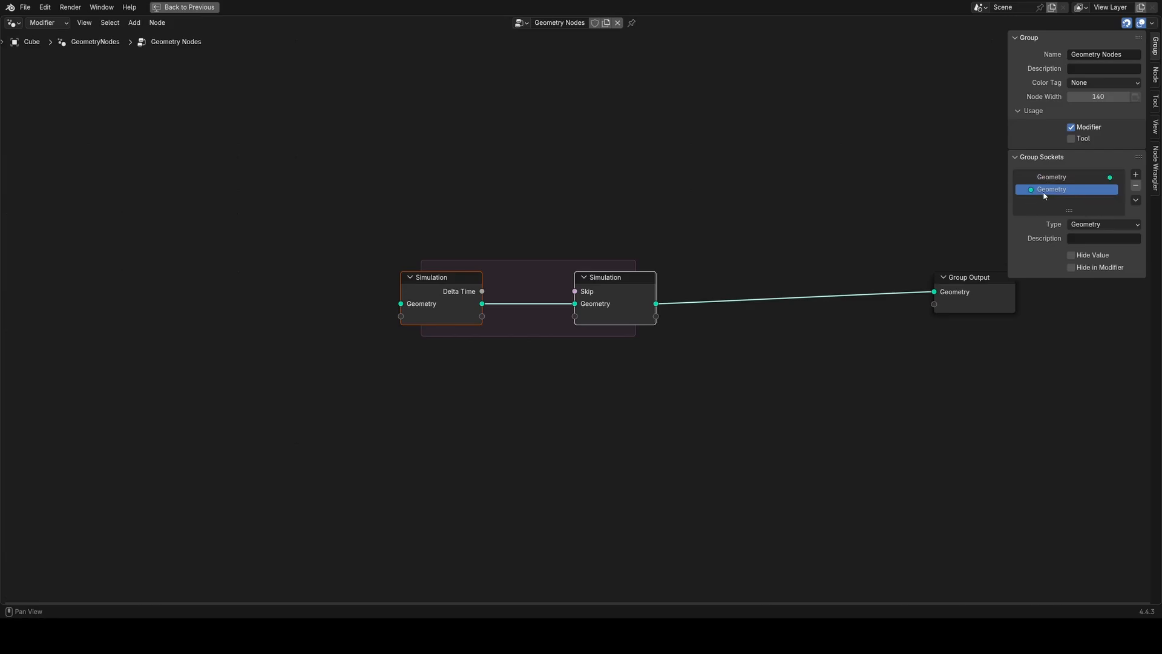
double_click(1043, 191)
text(Nodes)
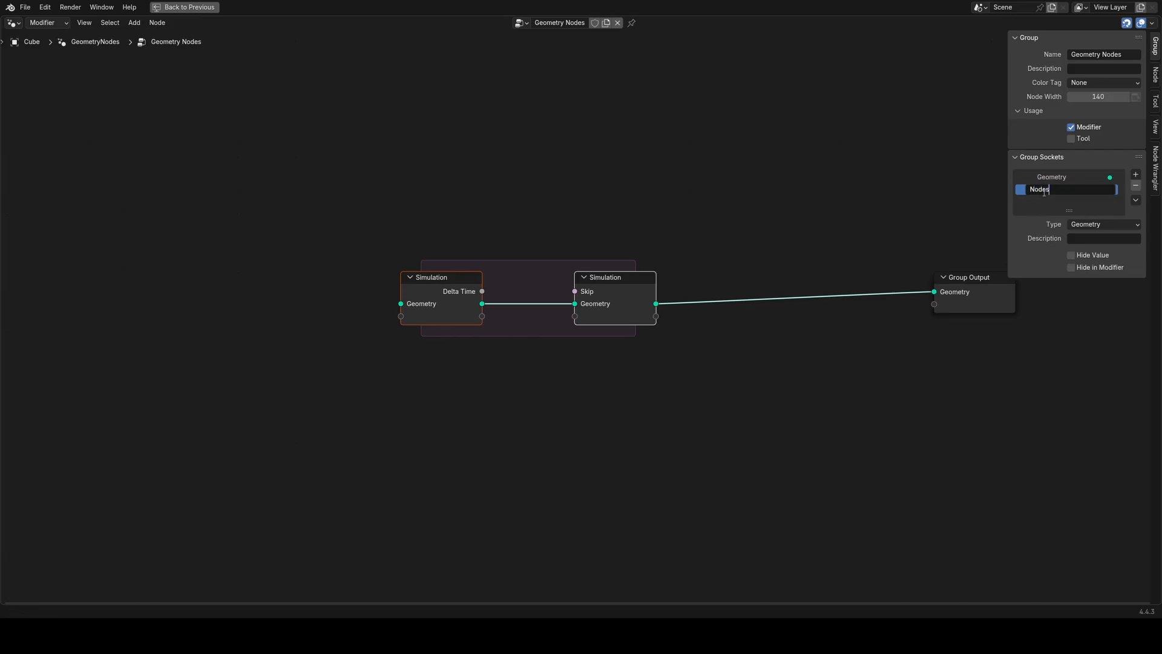
key(Return)
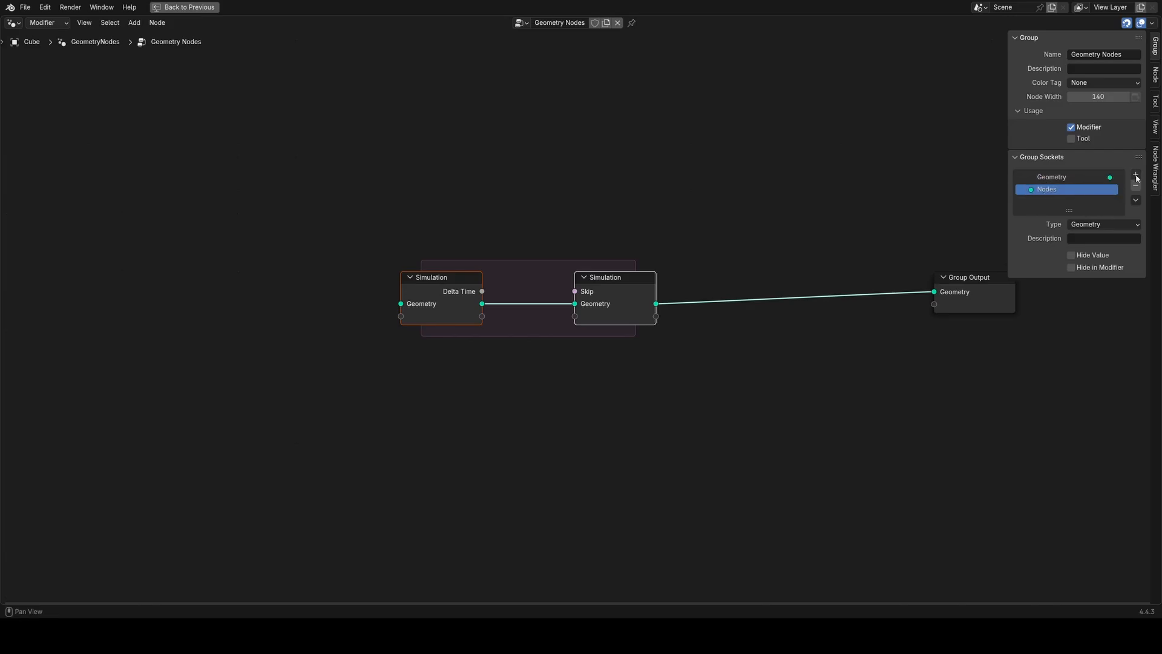
click(1135, 175)
click(1067, 187)
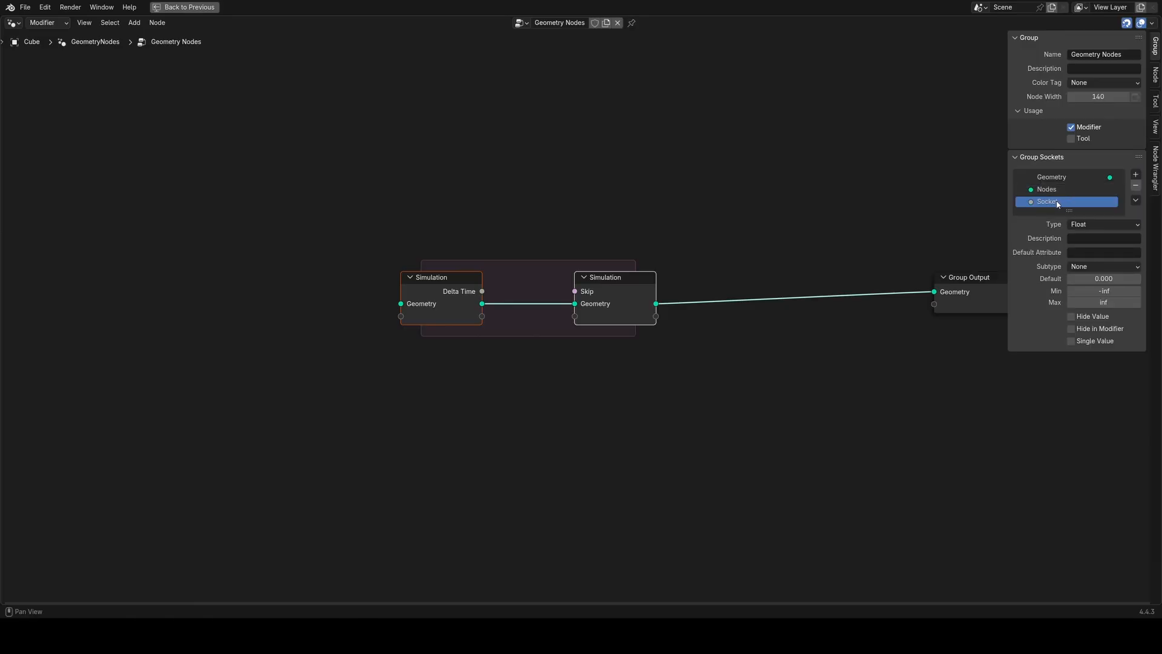
click(1086, 224)
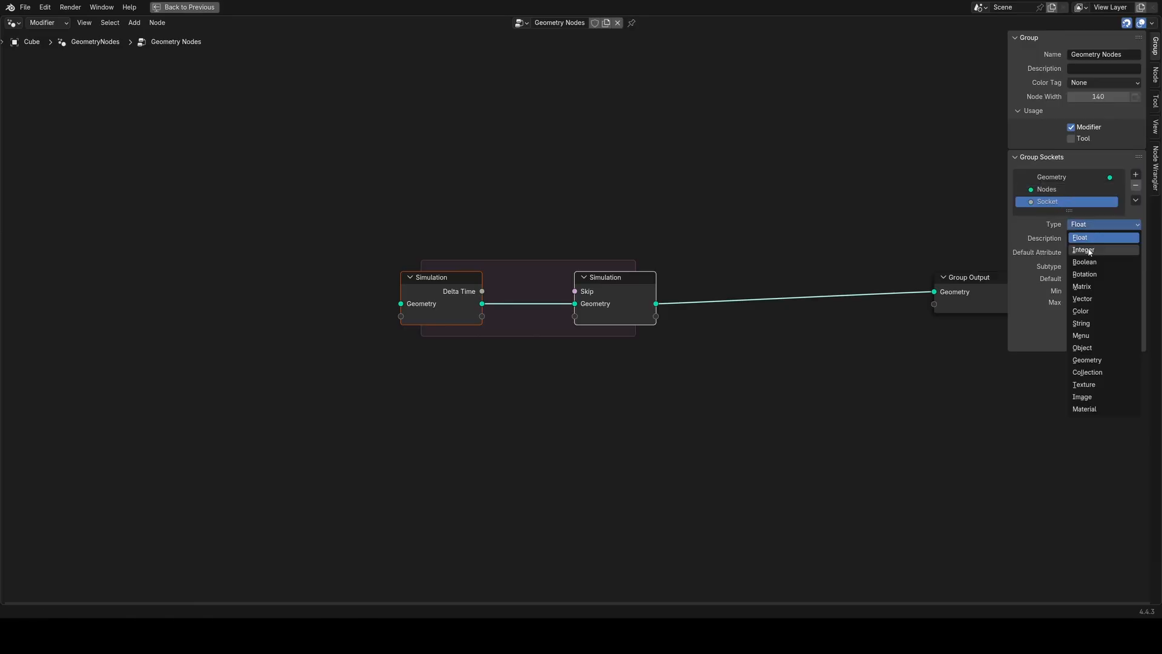
click(1087, 359)
double_click(1047, 202)
text(Attracto)
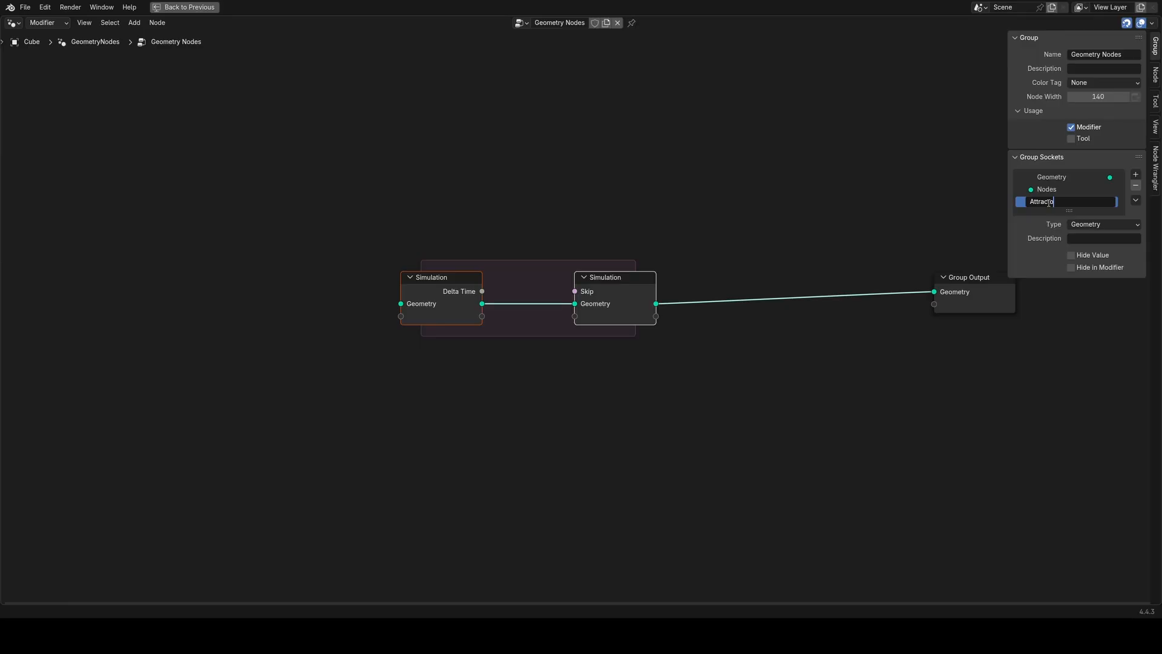
text(rs)
key(Return)
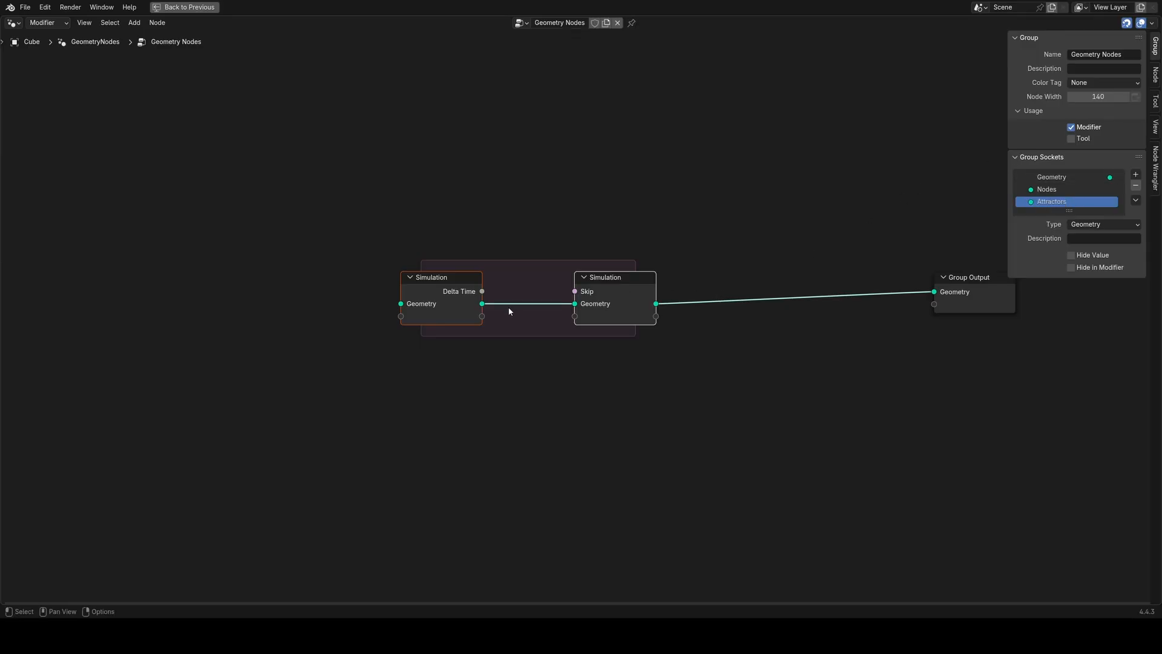
click(1135, 186)
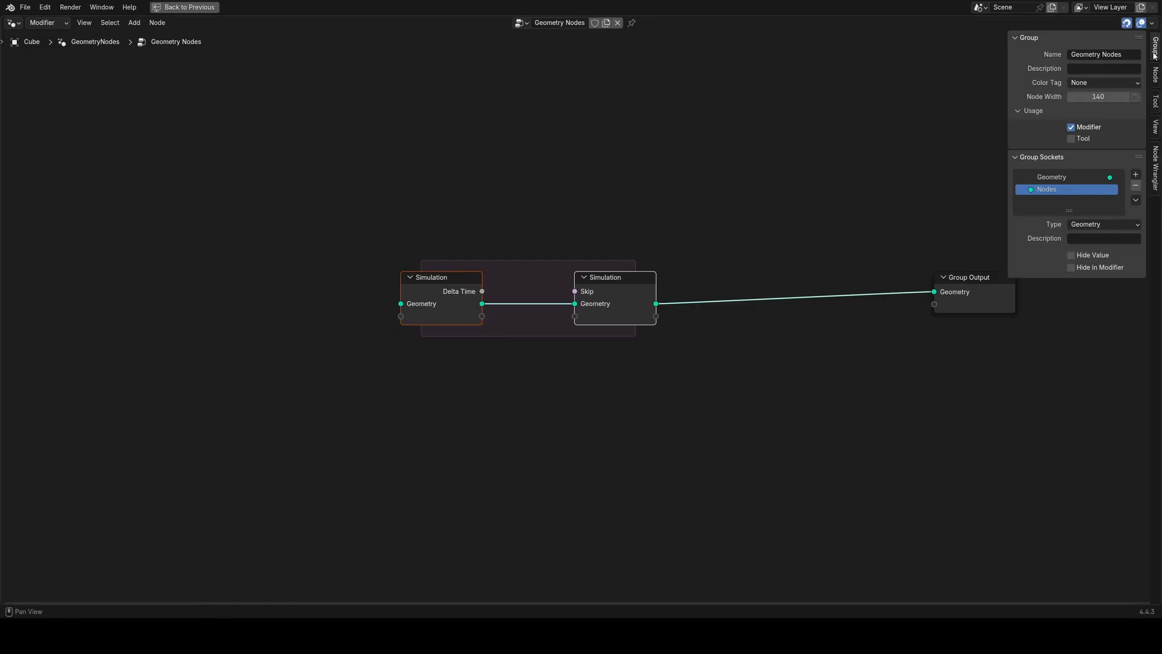
Step: Rename the simulation zone's Geometry state item to Nodes and add a second geometry item named Attractors
click(1155, 74)
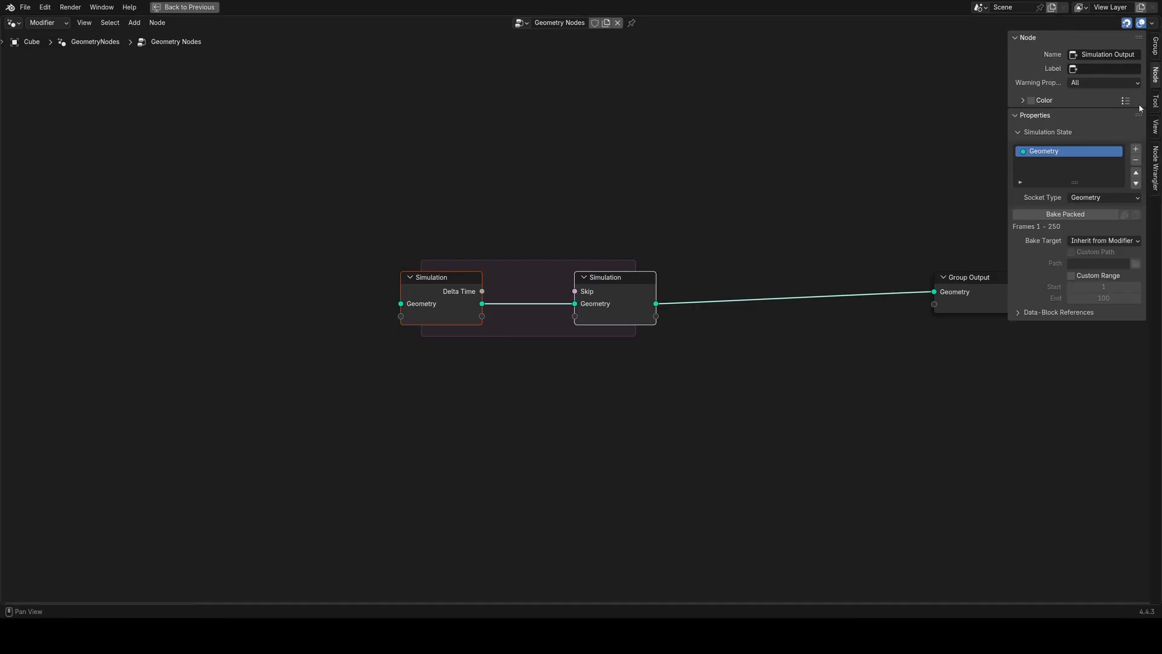
double_click(1072, 151)
text(Nodes)
key(Return)
click(1136, 149)
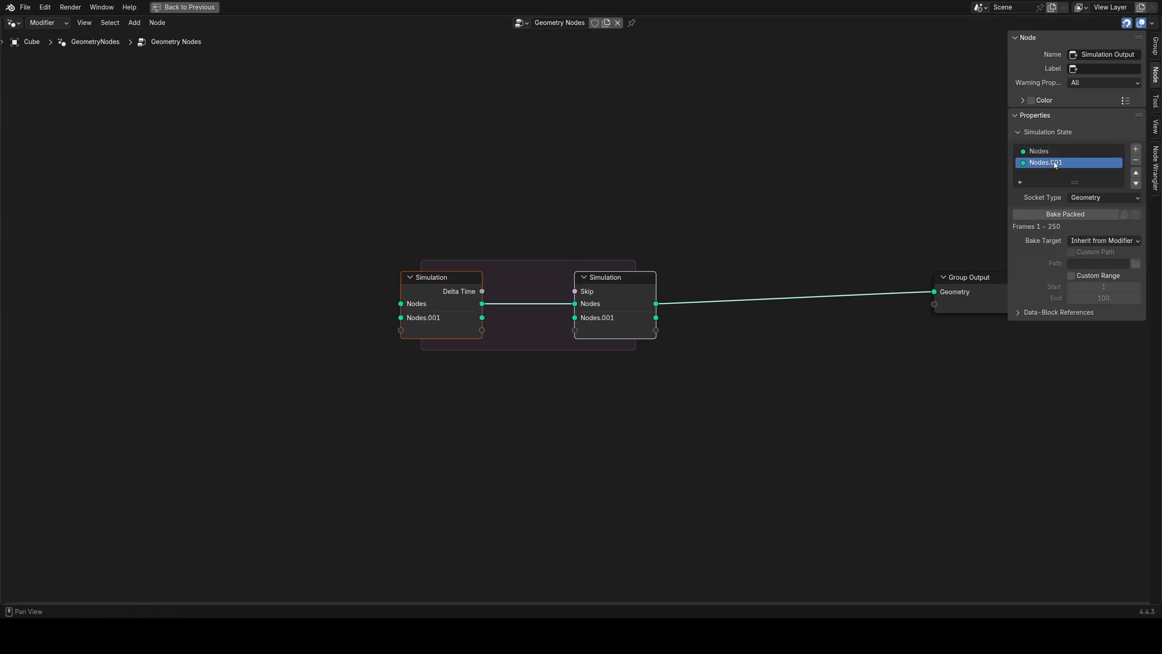
double_click(1056, 162)
text(Attractors)
key(Return)
Step: Replace the group's Nodes input socket with a new float input named Attraction Distance
click(1154, 53)
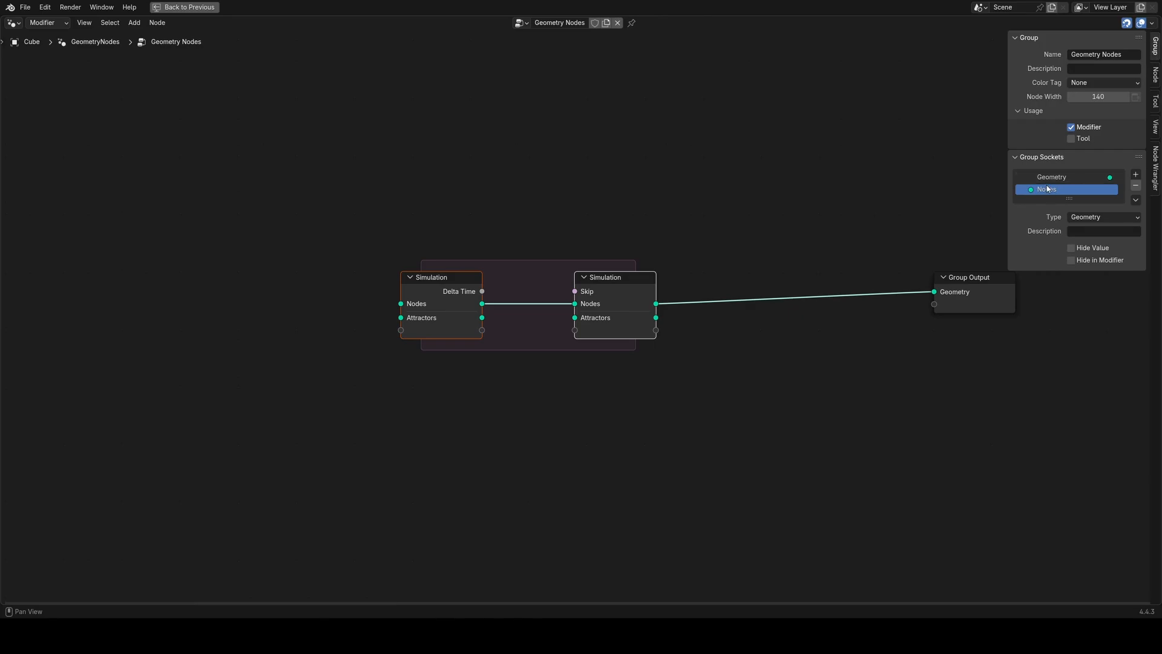
click(1135, 186)
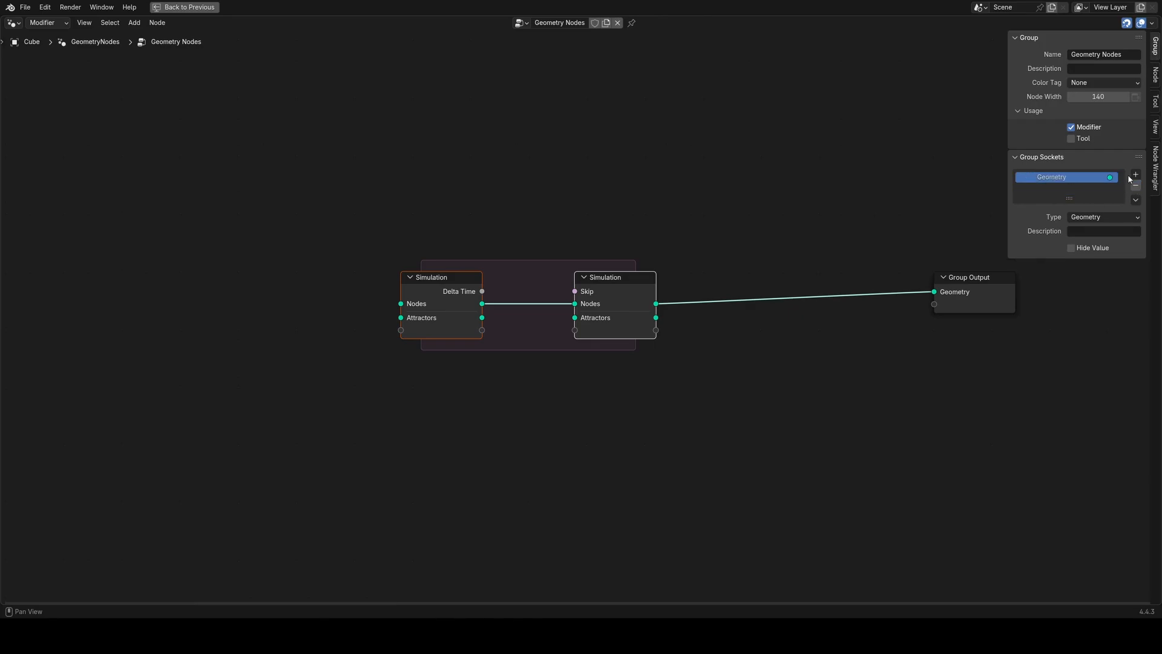
click(1135, 175)
click(1079, 189)
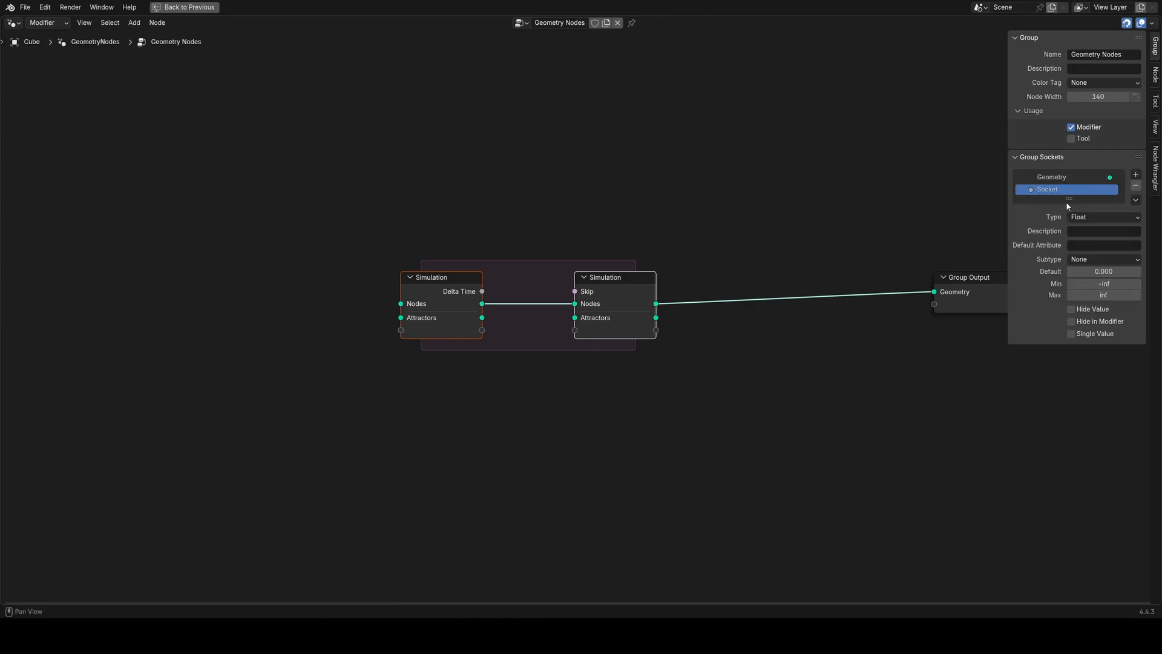
double_click(1060, 190)
text(Attractiond)
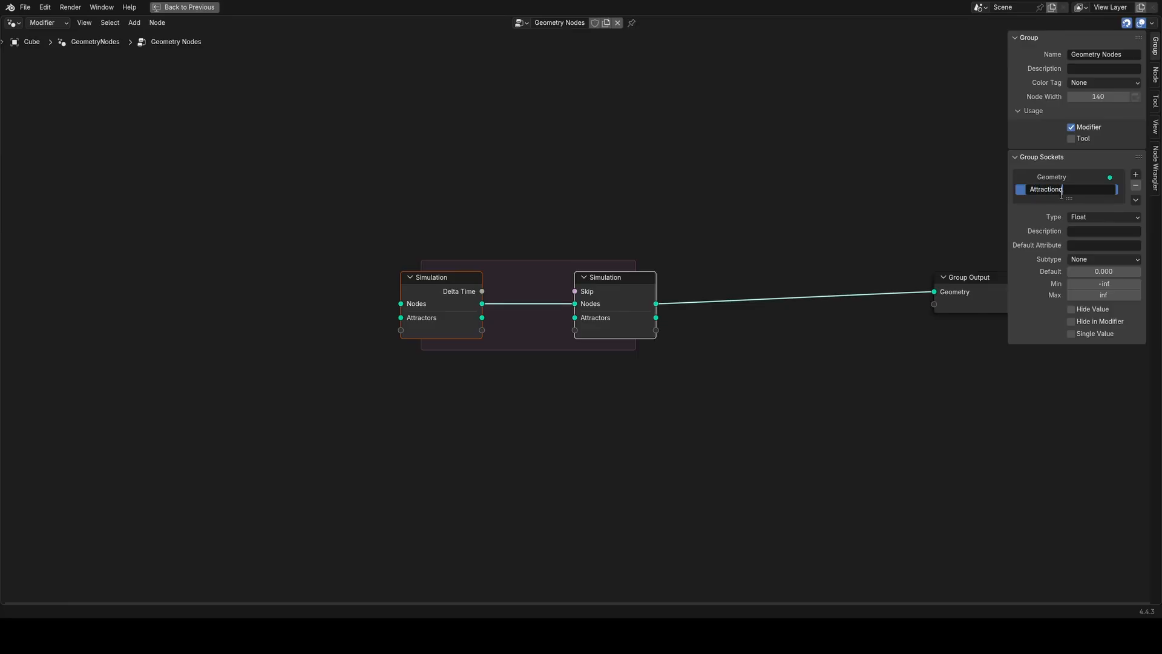
key(BackSpace)
text(s)
text(Distance)
key(Return)
Step: Duplicate the Attraction Distance group socket and name the copy Kill Distance
click(1135, 199)
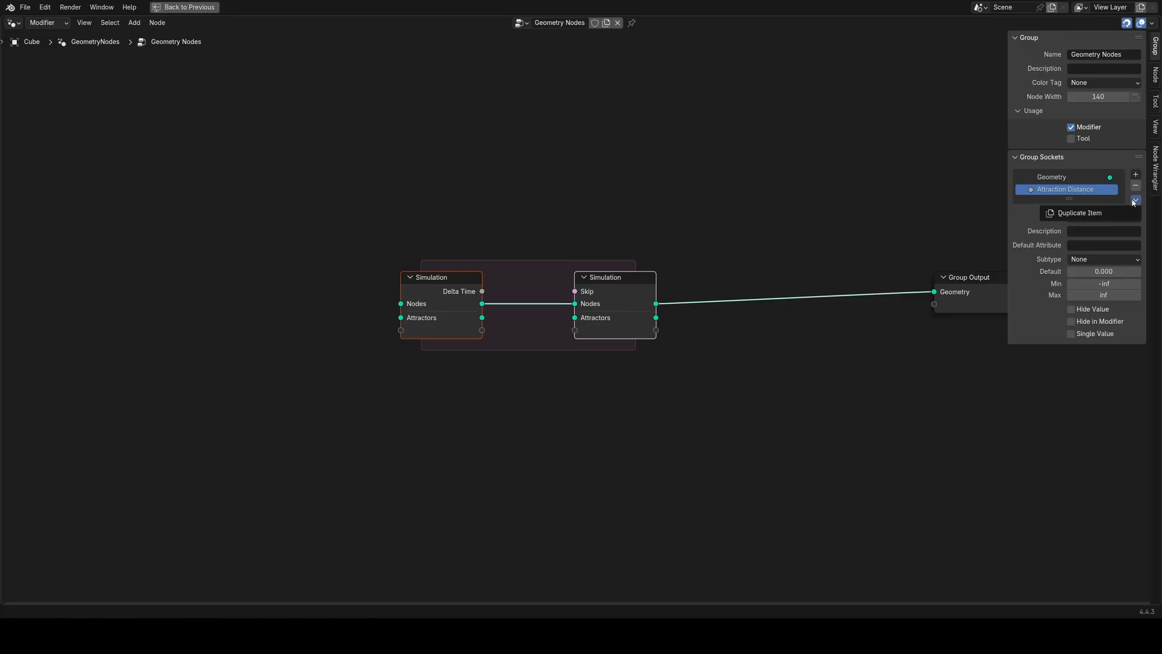
click(1064, 210)
double_click(1058, 192)
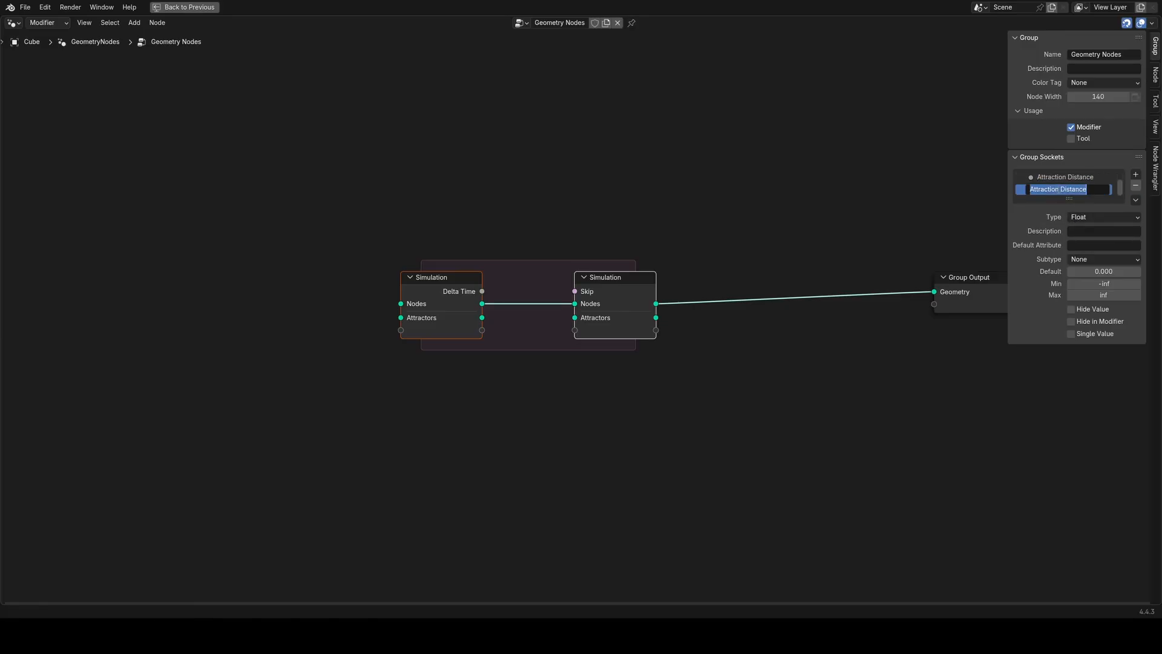
text(Kill Distance)
key(Return)
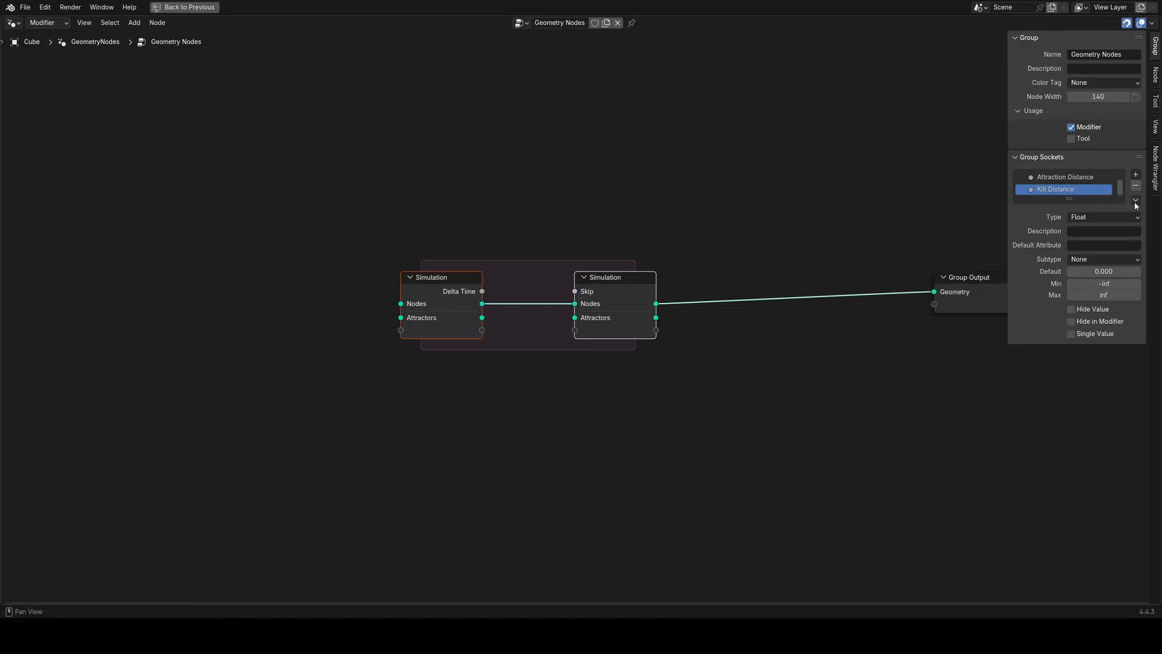
Step: Duplicate the Kill Distance group socket and name the copy Segment Length
click(1134, 201)
click(1122, 214)
scroll(1056, 192, down, 1)
double_click(1056, 190)
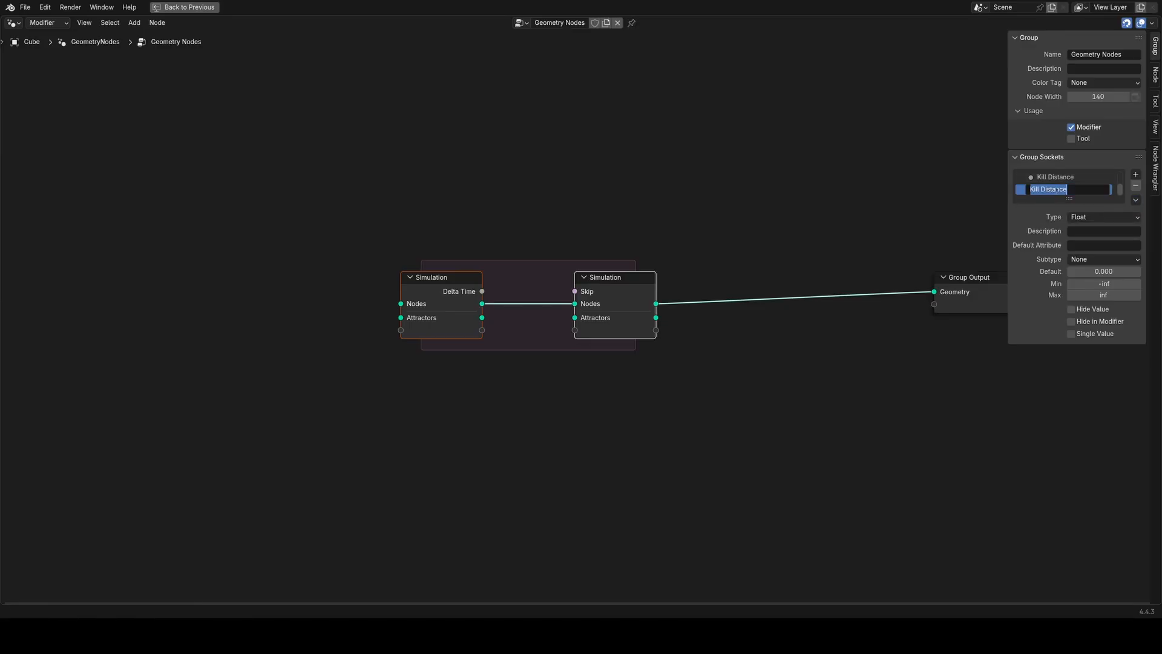
text(Segment Length)
key(Return)
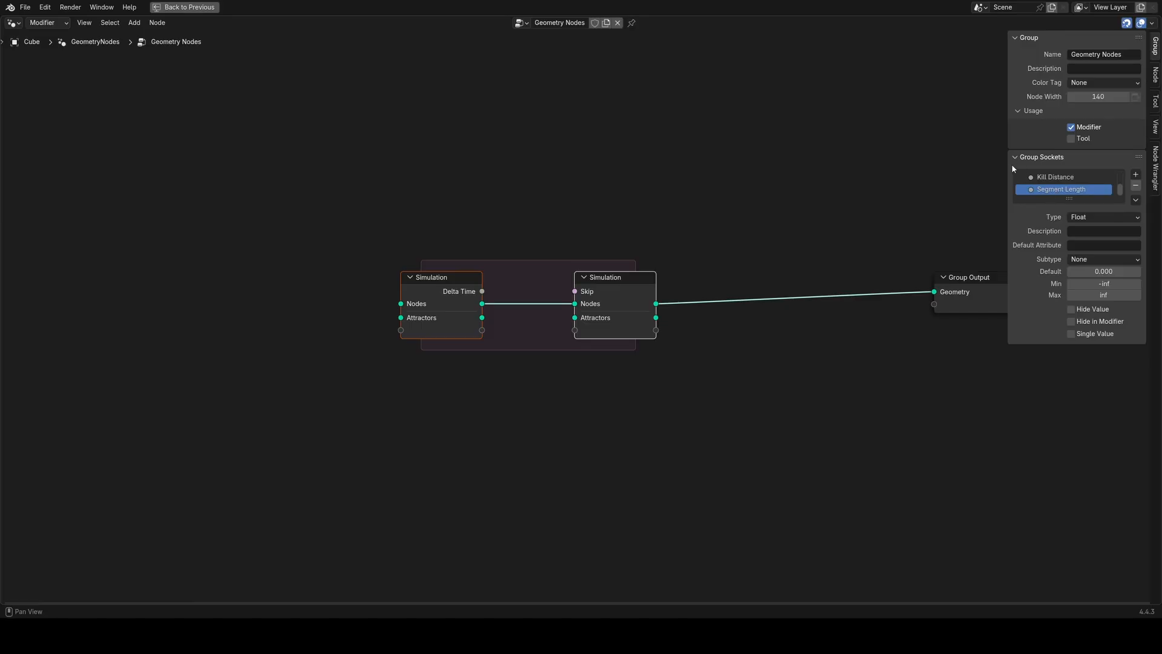
Step: Move the simulation zone's input and output nodes farther apart to widen the space between them
click(866, 363)
click(630, 299)
click(460, 305)
drag(431, 292, 285, 288)
click(611, 289)
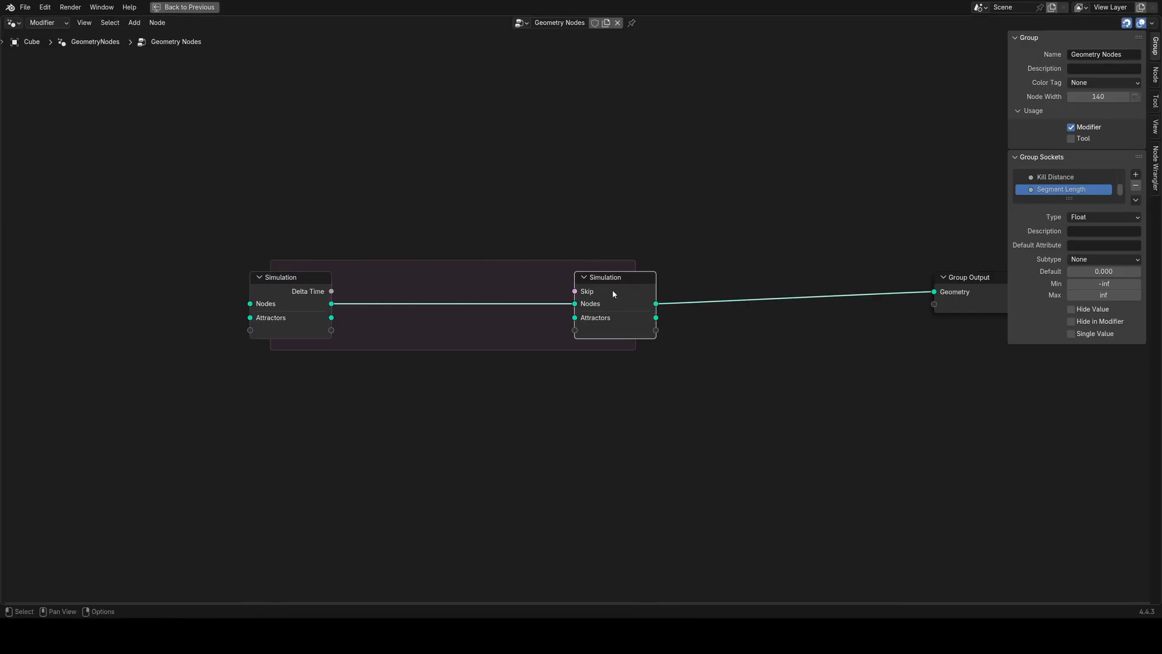
drag(612, 289, 746, 286)
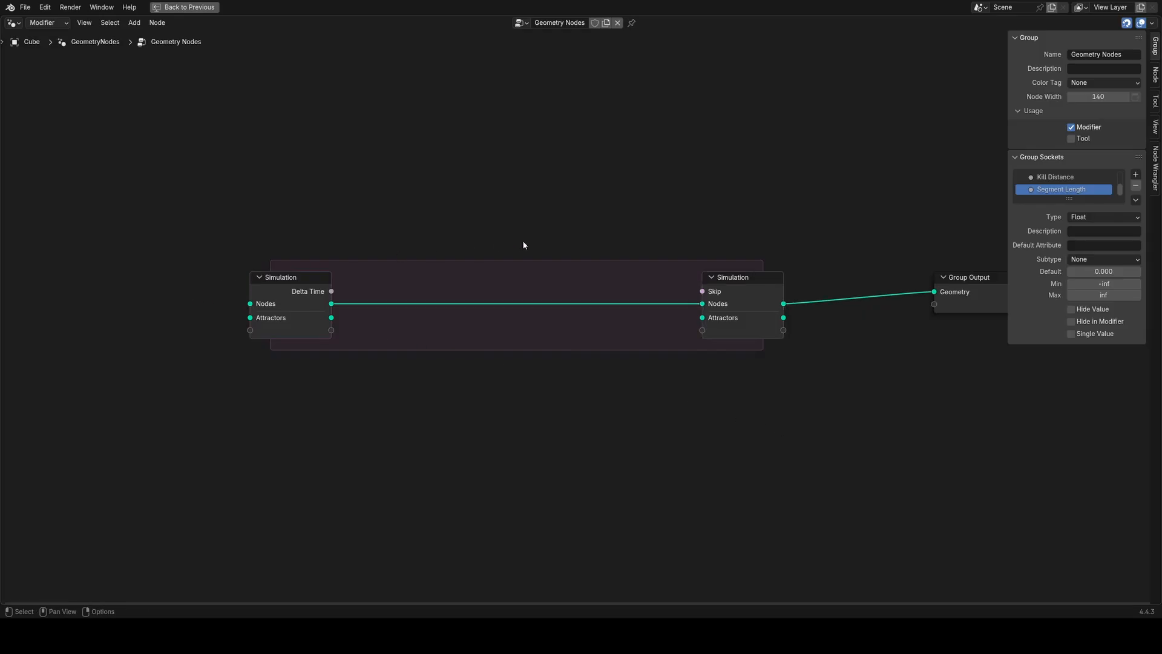
Step: Add a Points node ahead of the simulation zone's input node
middle_drag(180, 283, 540, 290)
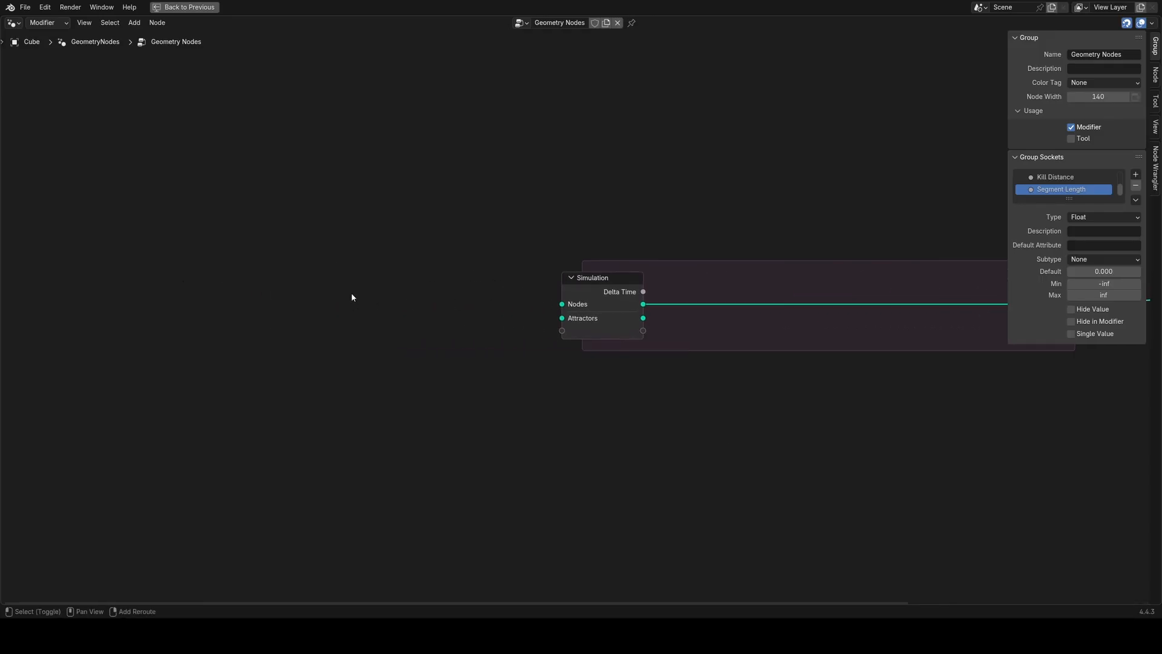
key(shift+a)
text(point)
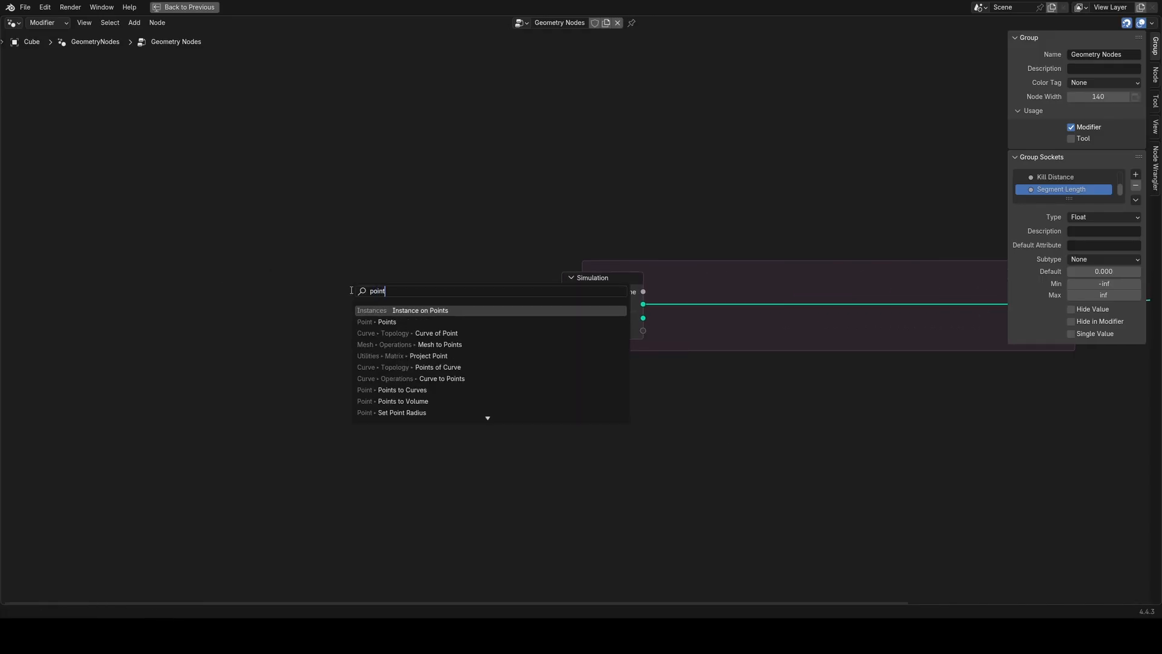
click(383, 332)
key(Escape)
key(shift+a)
text(point)
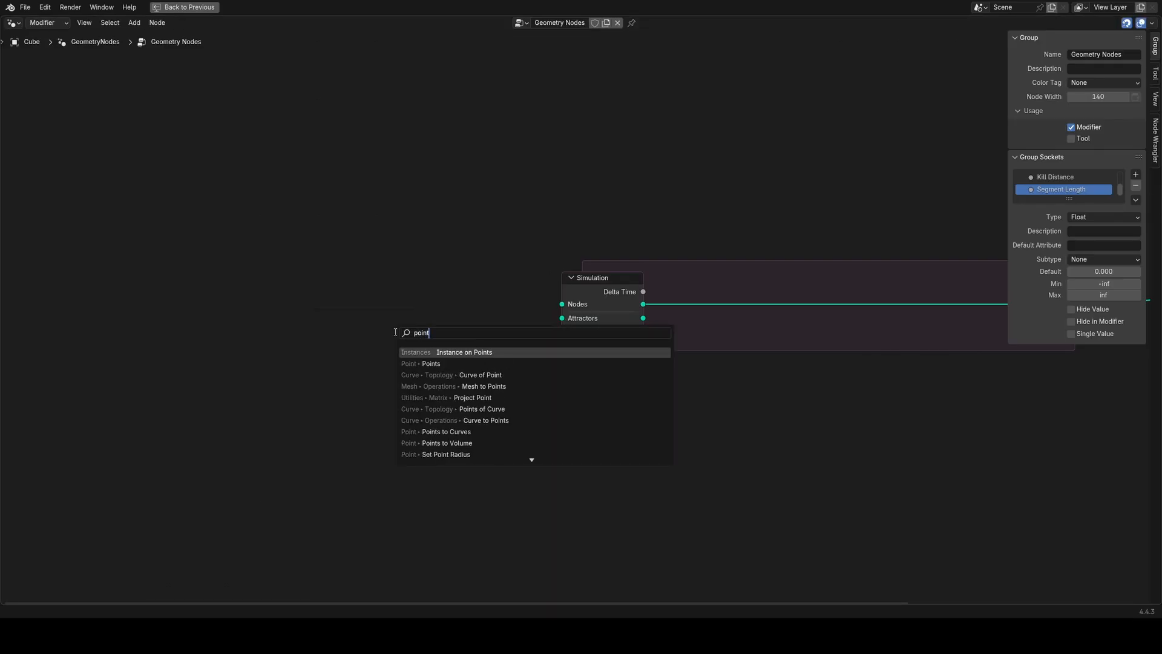
key(Down)
key(Return)
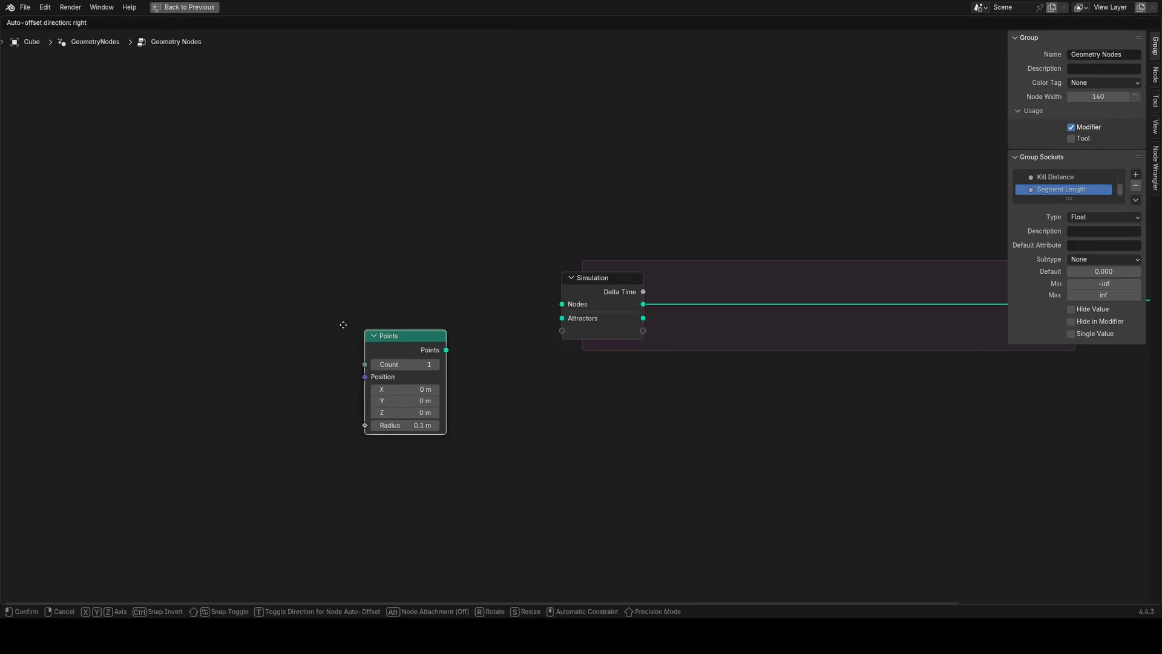
click(238, 272)
Step: Add a Points to Vertices node fed by the Points node and link its Mesh output to the simulation's Nodes input
drag(299, 294, 357, 292)
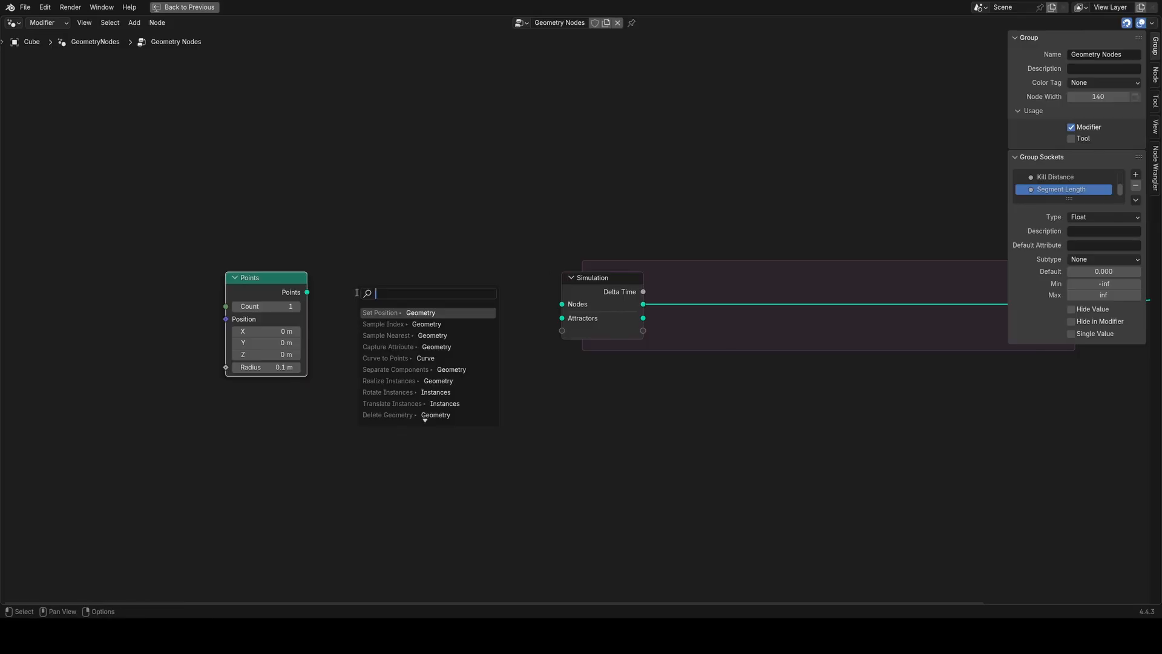
text(mesh t)
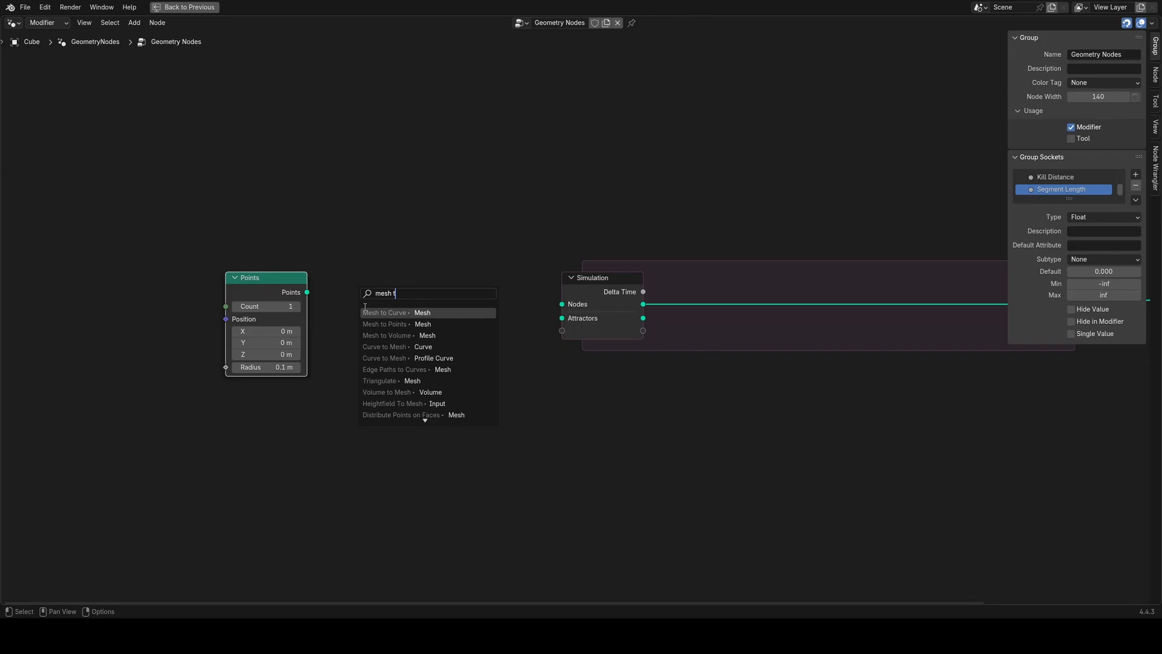
key(ctrl+BackSpace)
key(ctrl+BackSpace)
text(po)
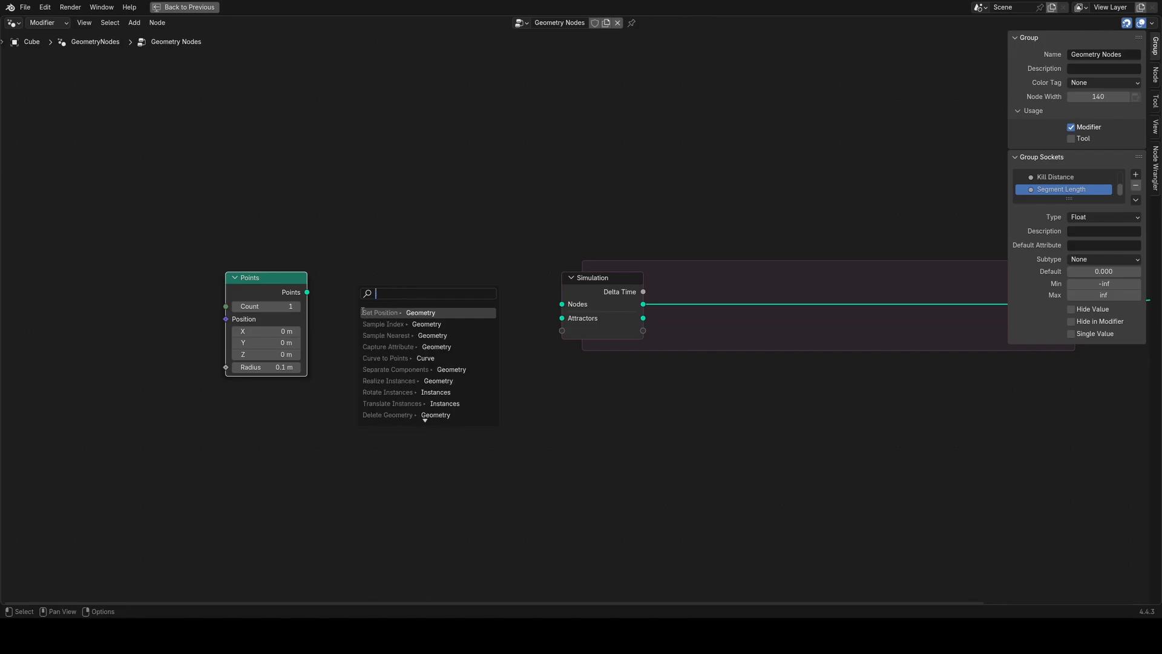
text(ints to)
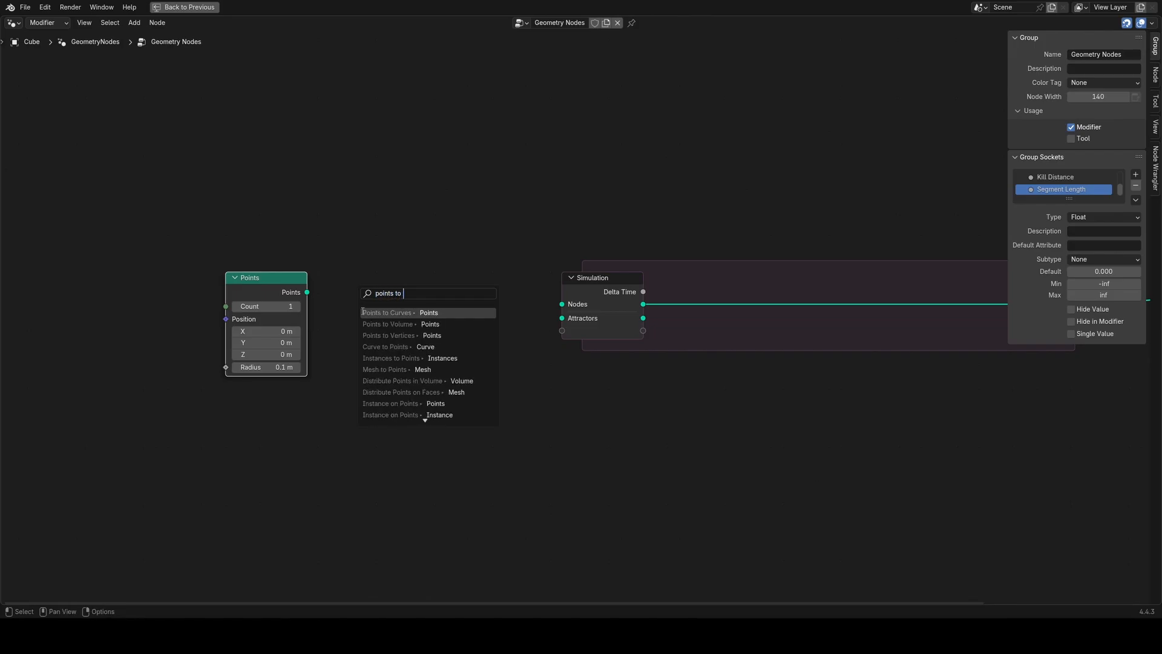
key(Down)
key(Down)
key(Return)
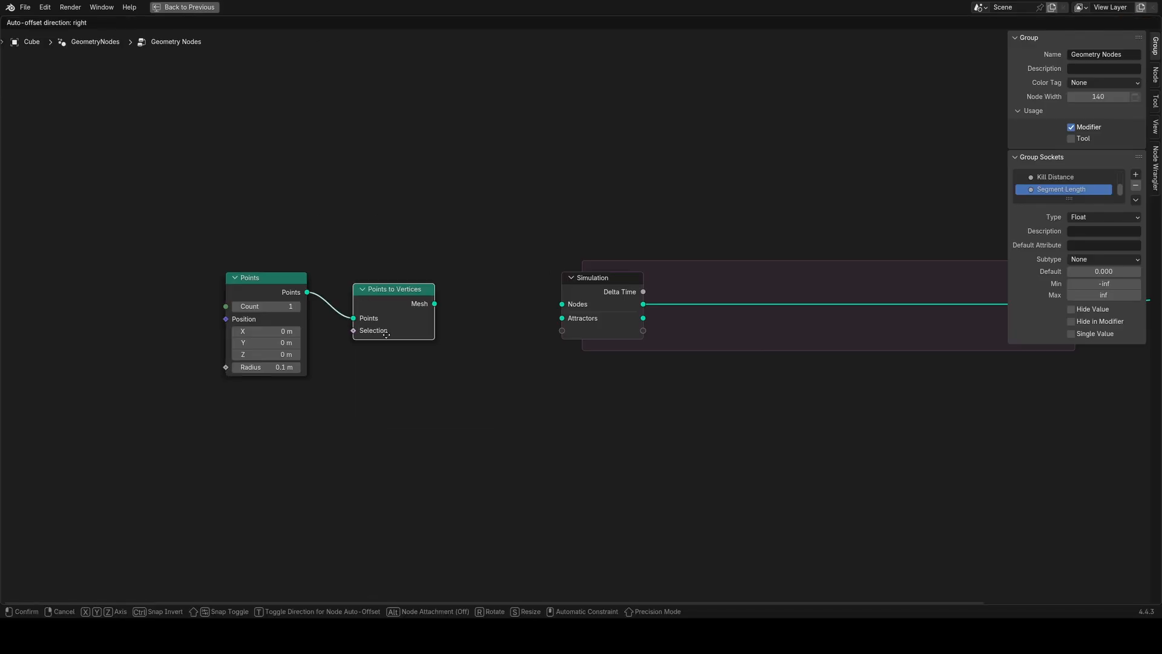
click(400, 309)
drag(411, 292, 562, 304)
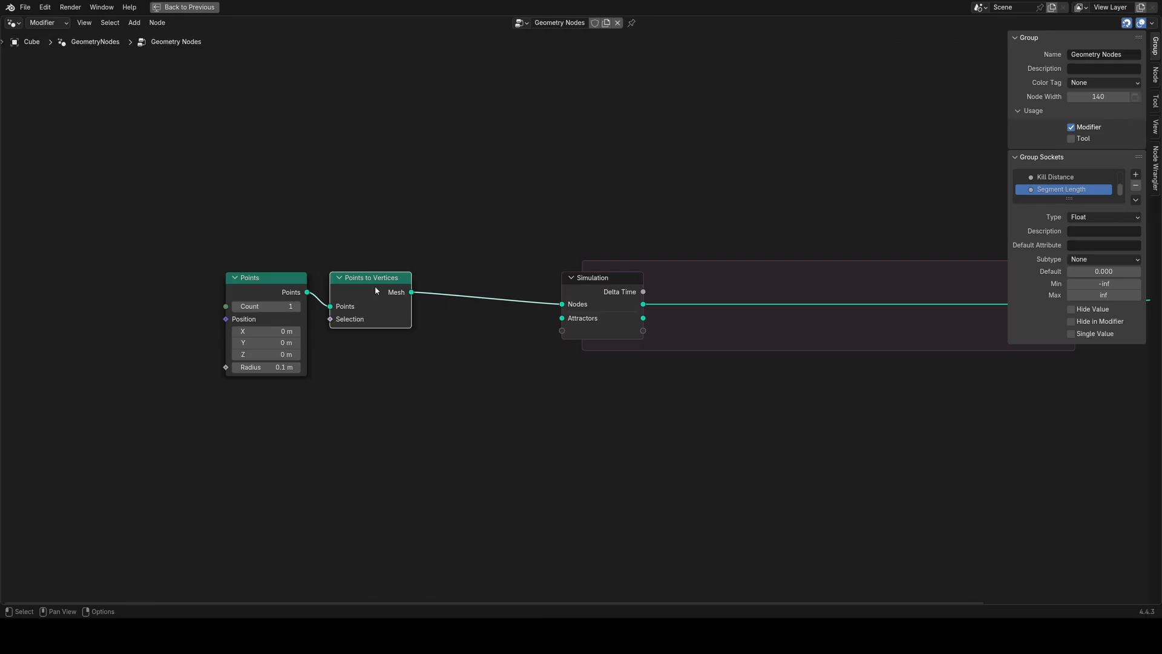
Step: Restore the full workspace layout from the maximized node editor and set the 3D viewport to top view
middle_drag(418, 386, 380, 351)
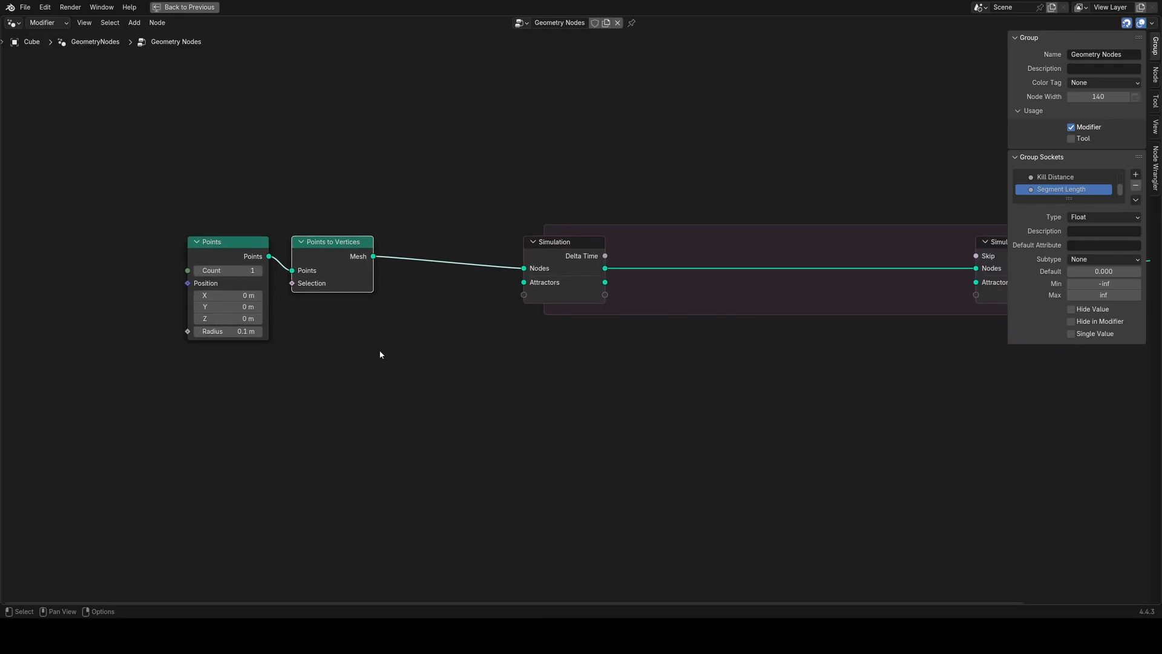
key(ctrl+space)
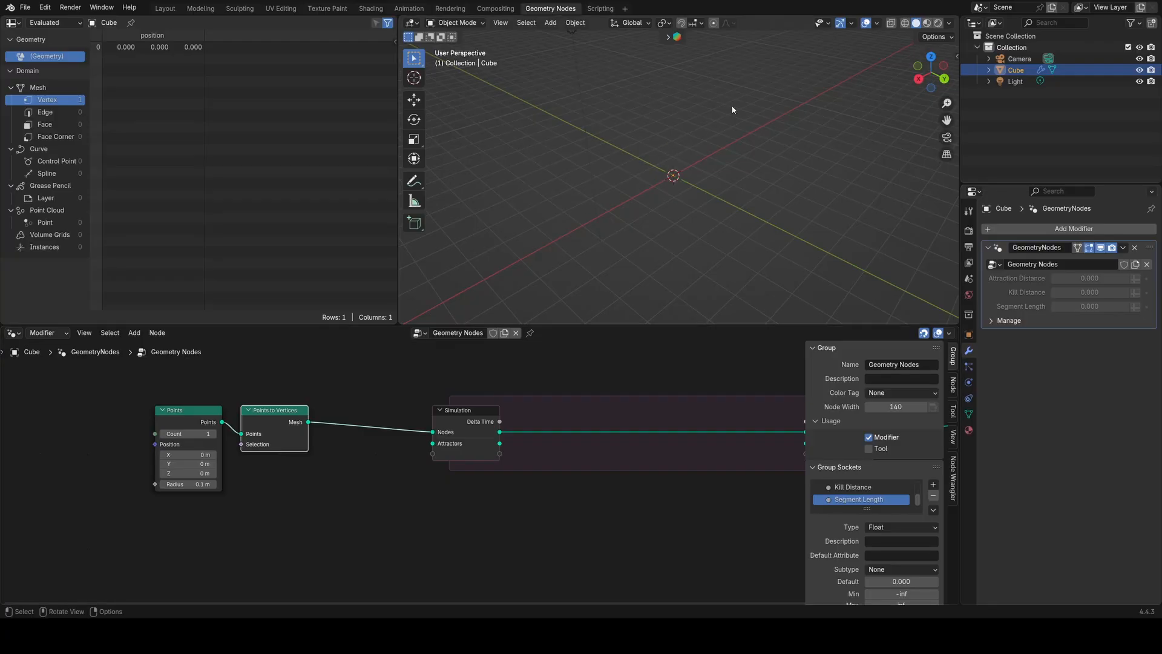
click(932, 60)
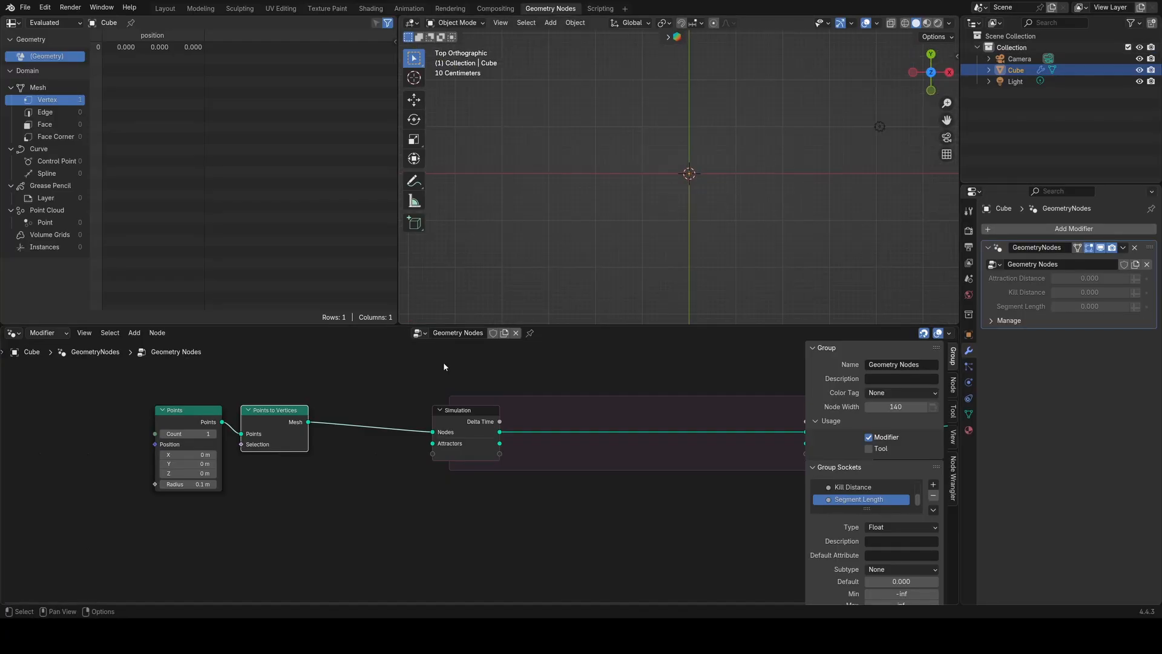
Step: Add a Grid node below the Points node
middle_drag(272, 444, 448, 399)
key(shift+a)
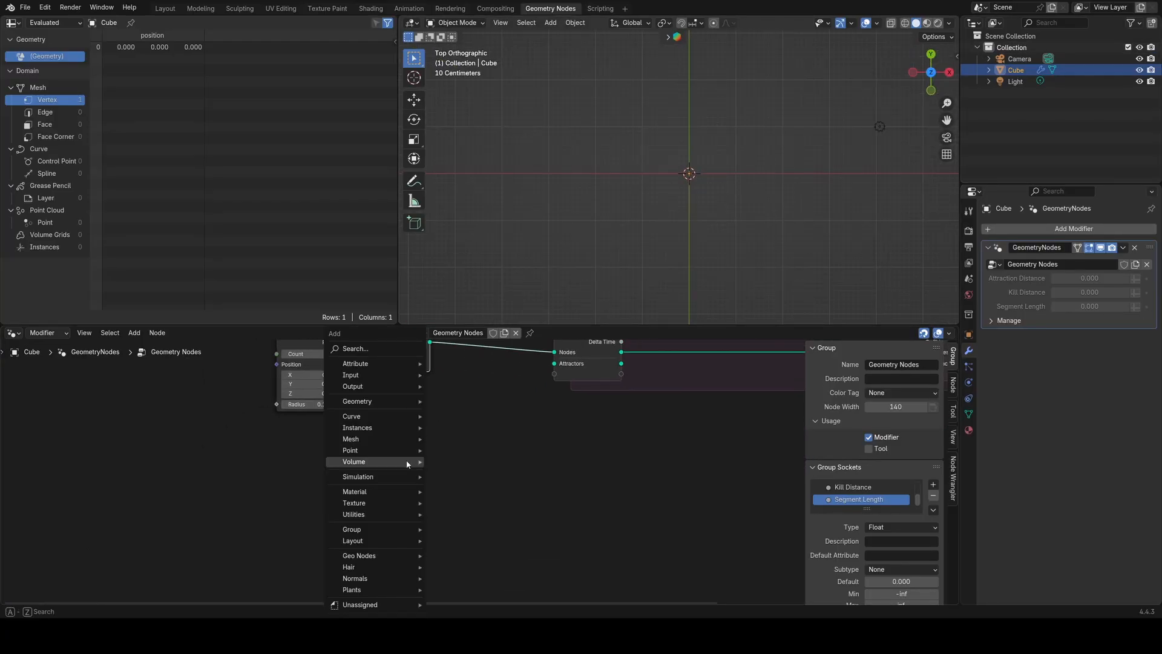
mouse_move(407, 463)
text(grid)
key(Return)
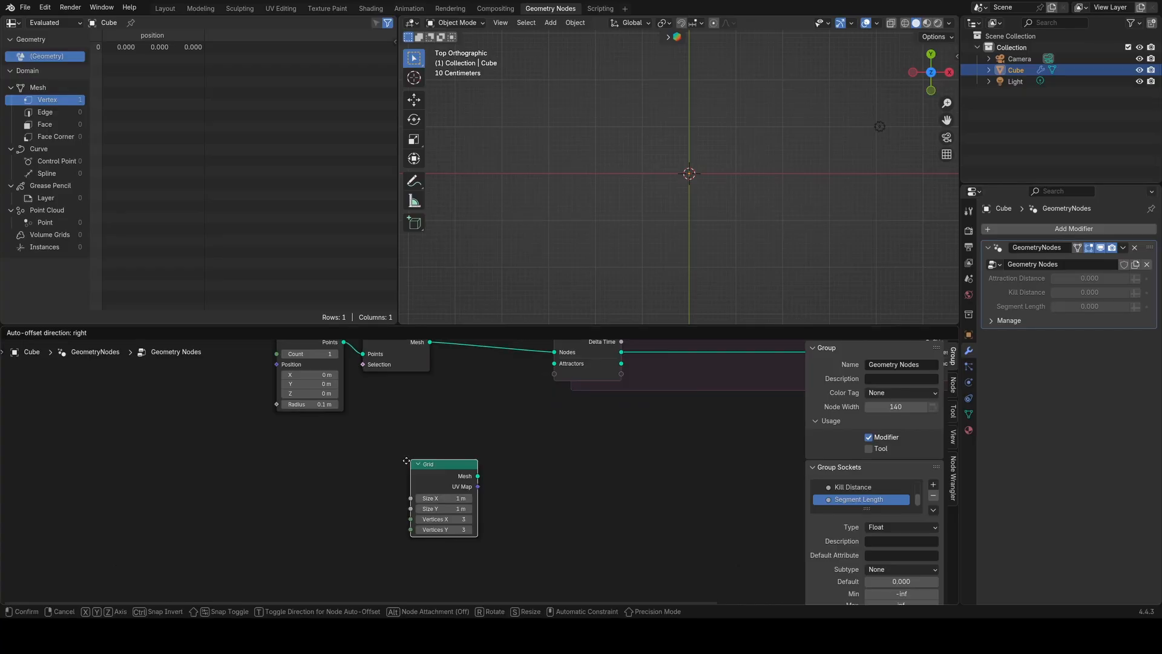
click(193, 434)
Step: Add a Distribute Points on Faces node fed by the Grid node's Mesh output
key(shift+a)
text(di)
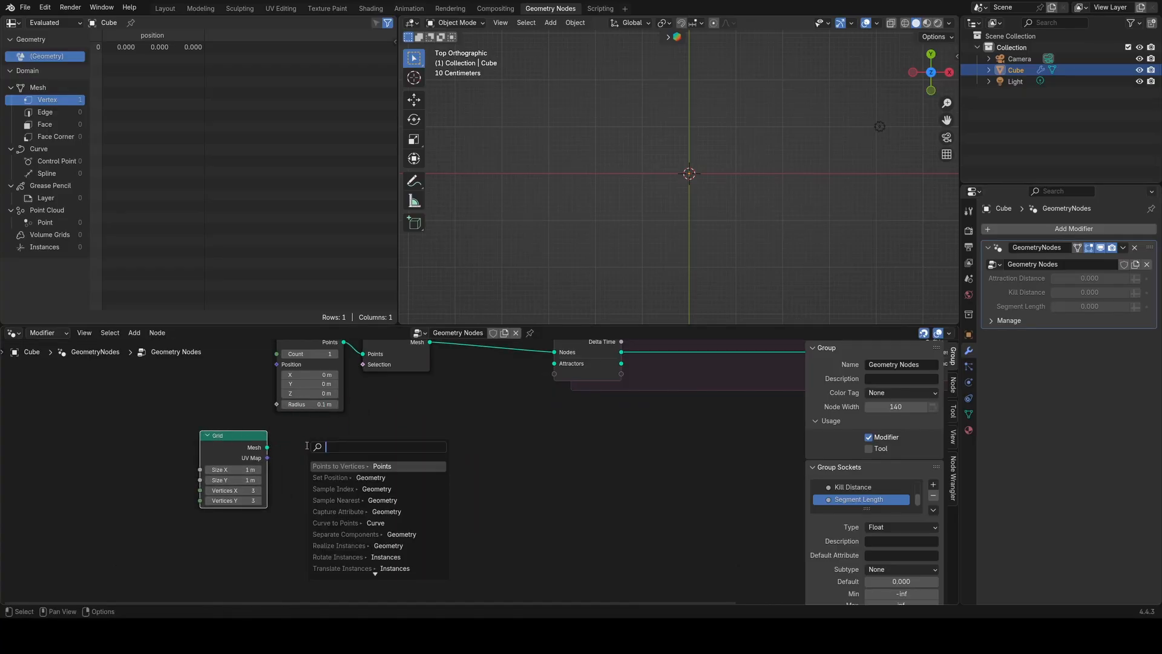
text(s)
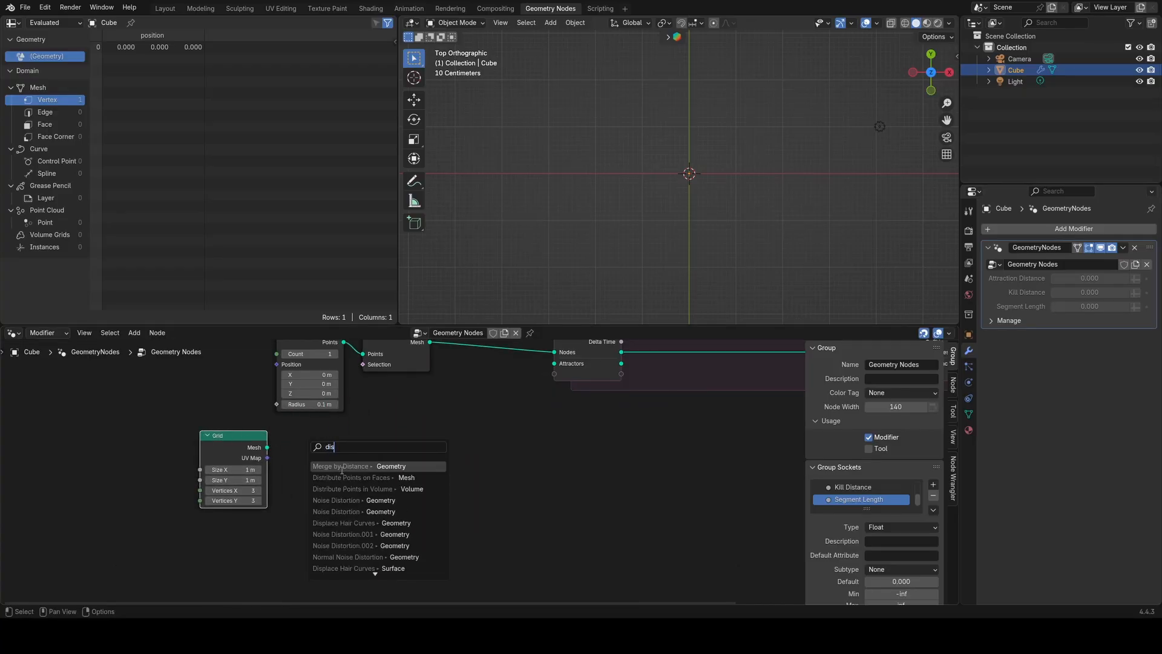
click(357, 477)
click(325, 470)
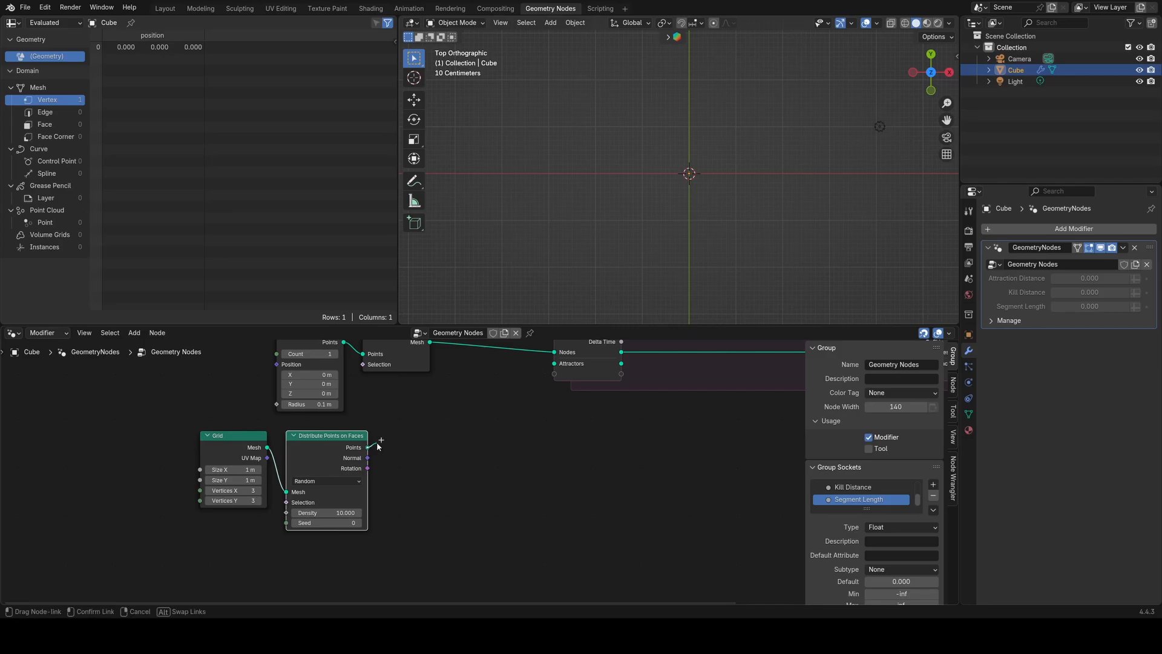
Step: Using a temporary Viewer preview, set the point distribution's Density to 26.8 and the grid's Size X and Size Y to 2 m
ctrl+shift+click(336, 448)
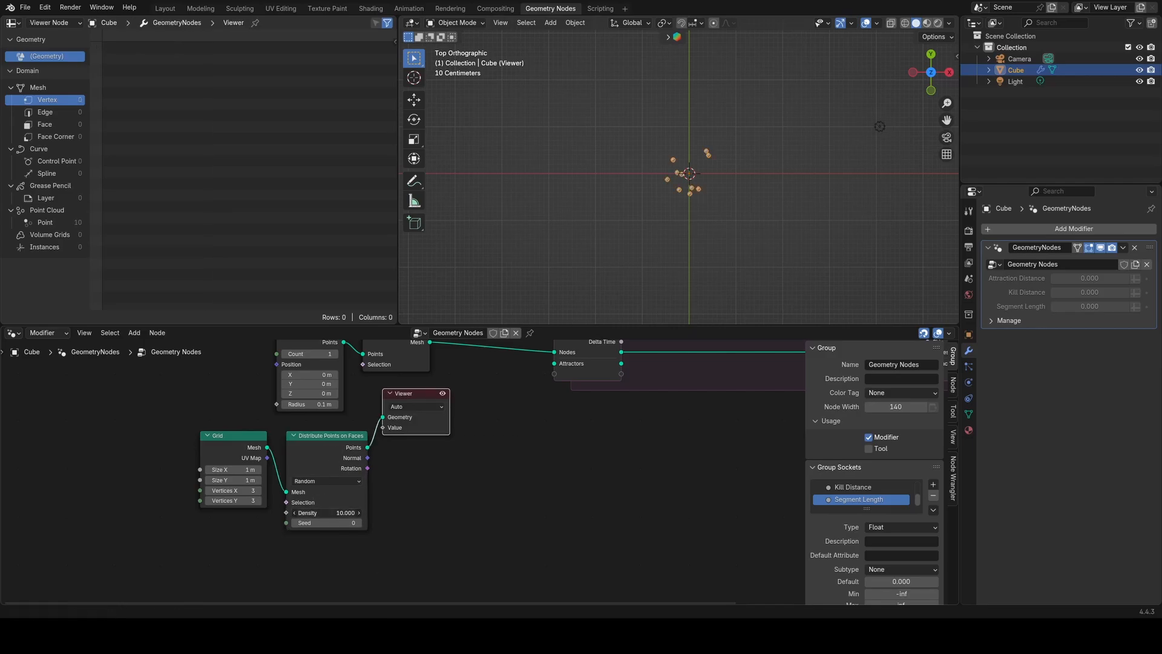
drag(328, 513, 371, 513)
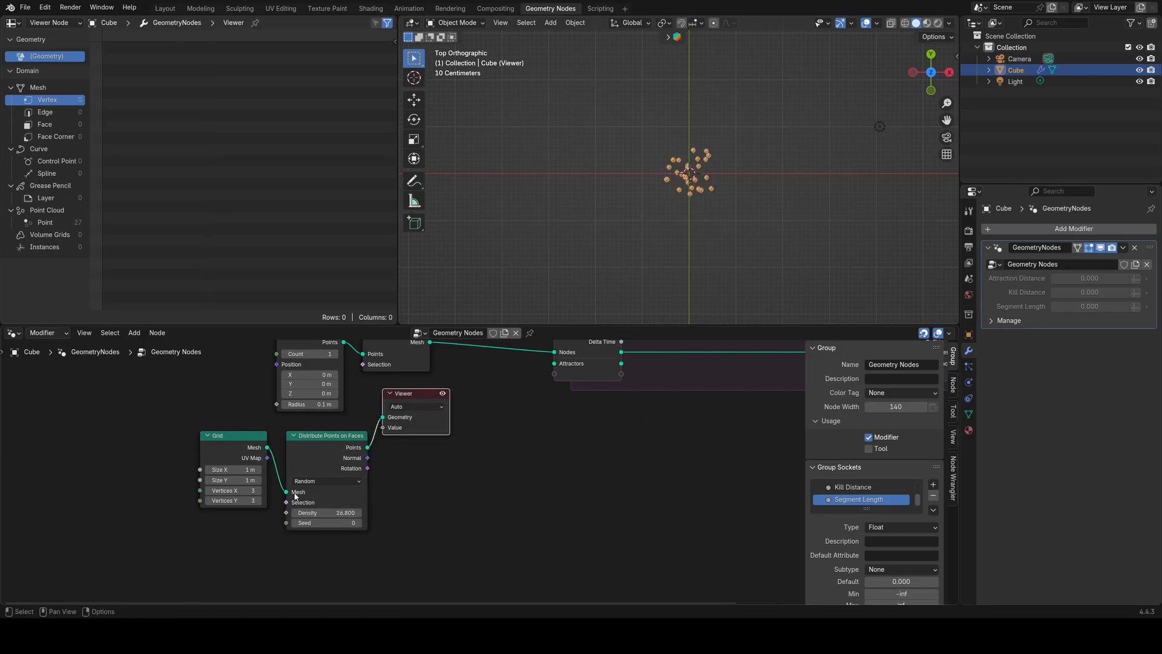
drag(232, 480, 232, 472)
text(2)
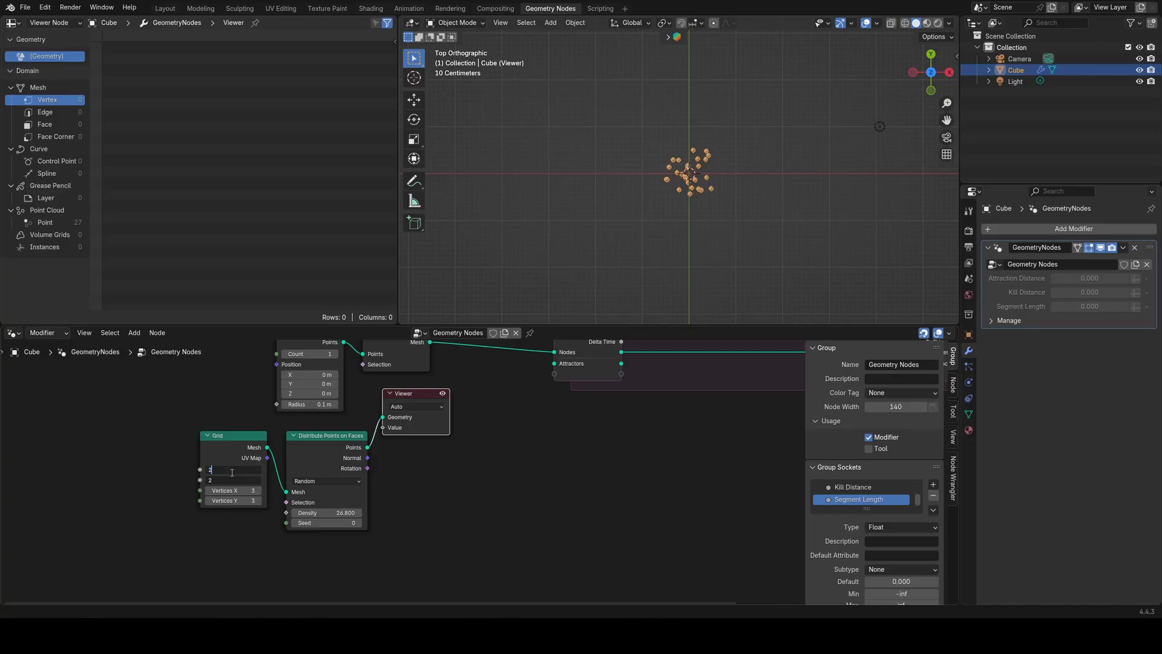
key(Return)
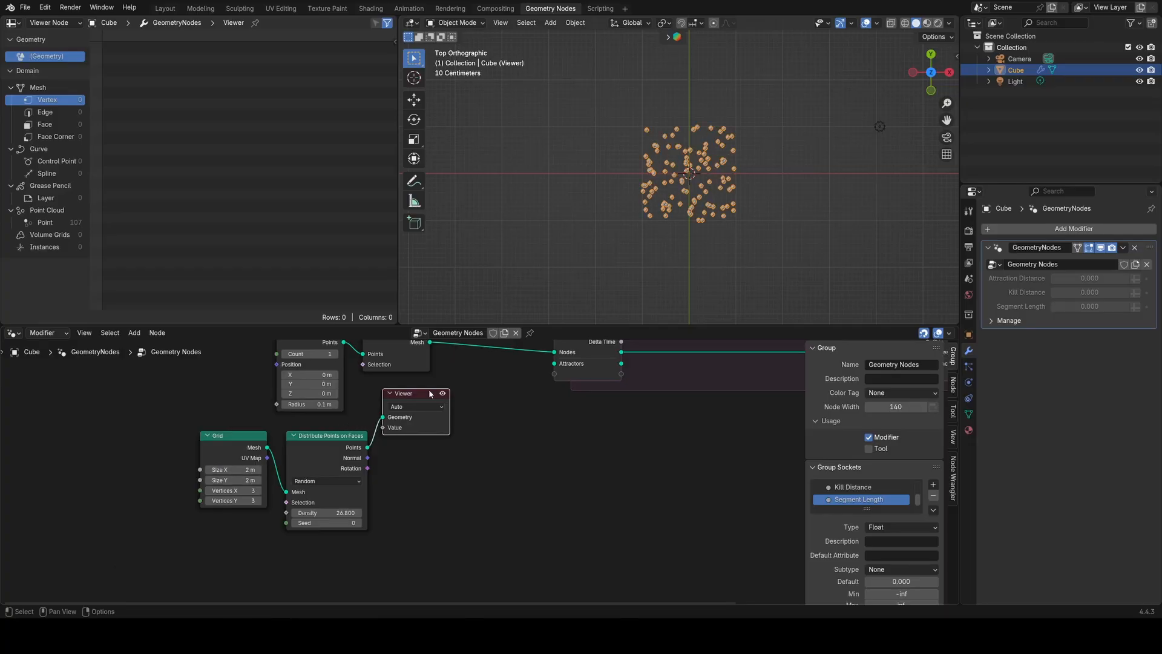
key(x)
Step: Link the distributed points to the simulation's Attractors input and pass Attractors across the zone to its output node
drag(367, 447, 553, 363)
middle_drag(575, 396, 273, 420)
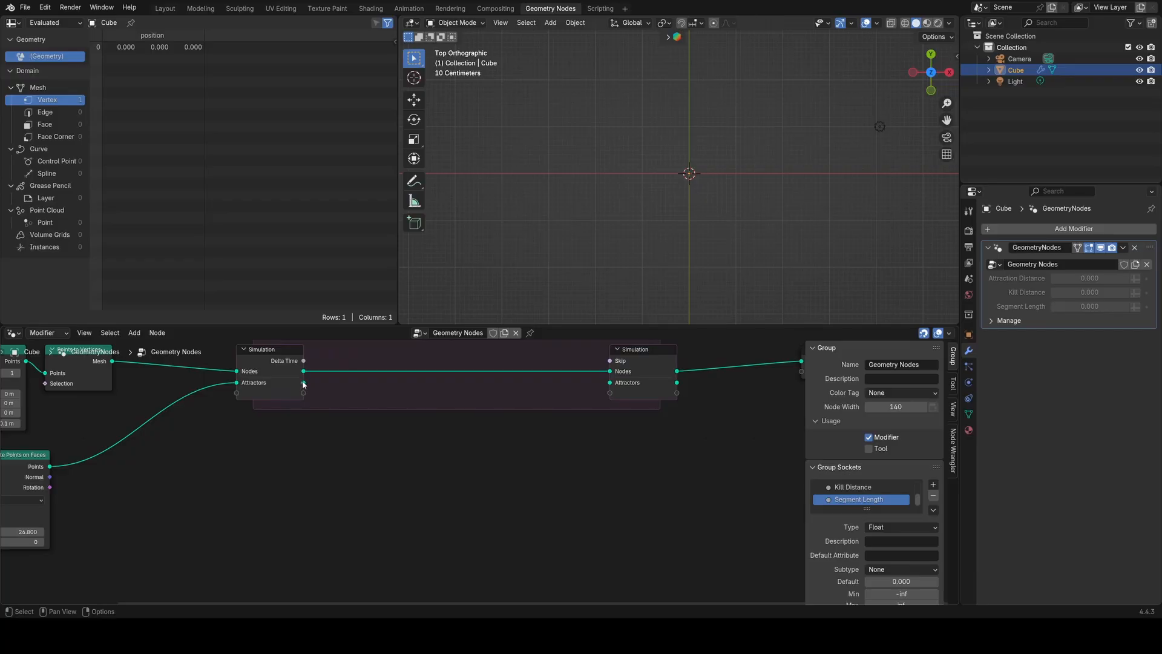
drag(304, 381, 609, 383)
middle_drag(394, 467, 452, 476)
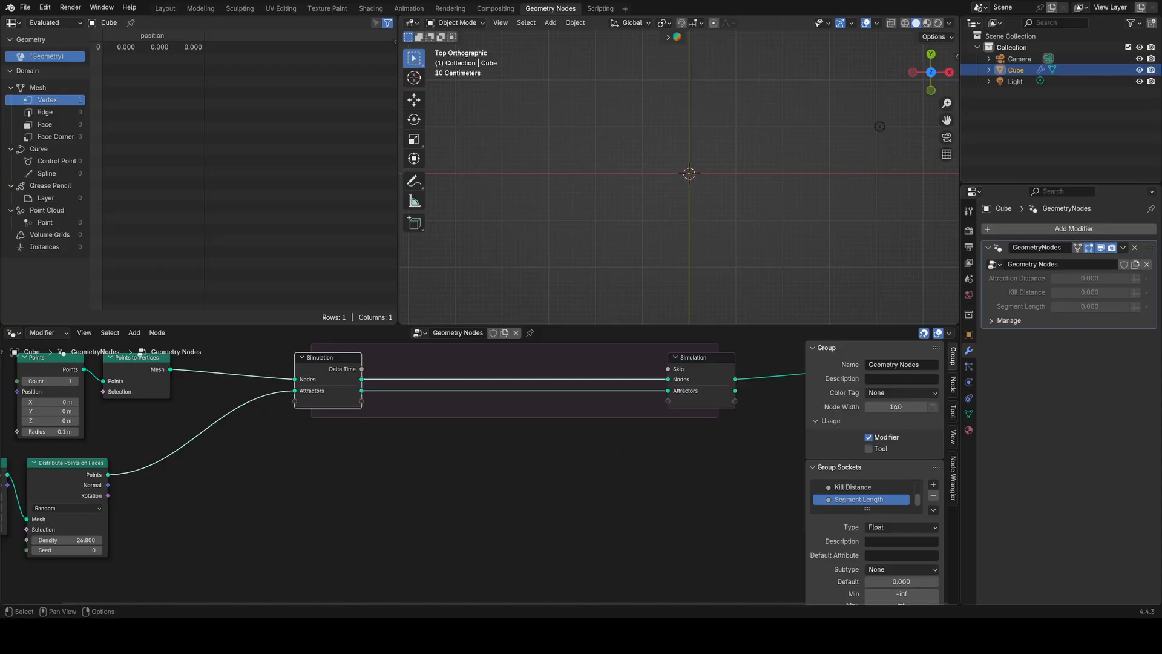
click(288, 578)
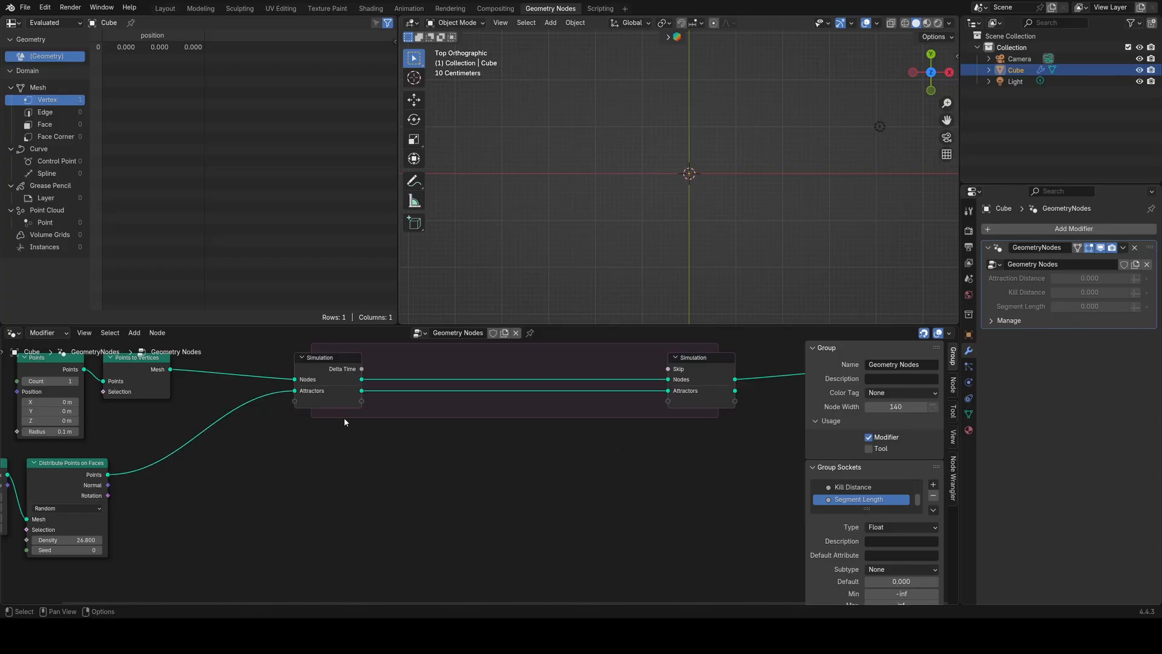
Step: Add a Sample Nearest node inside the simulation zone, with its Geometry input fed by the zone's Nodes output
click(359, 396)
key(shift+a)
text(s)
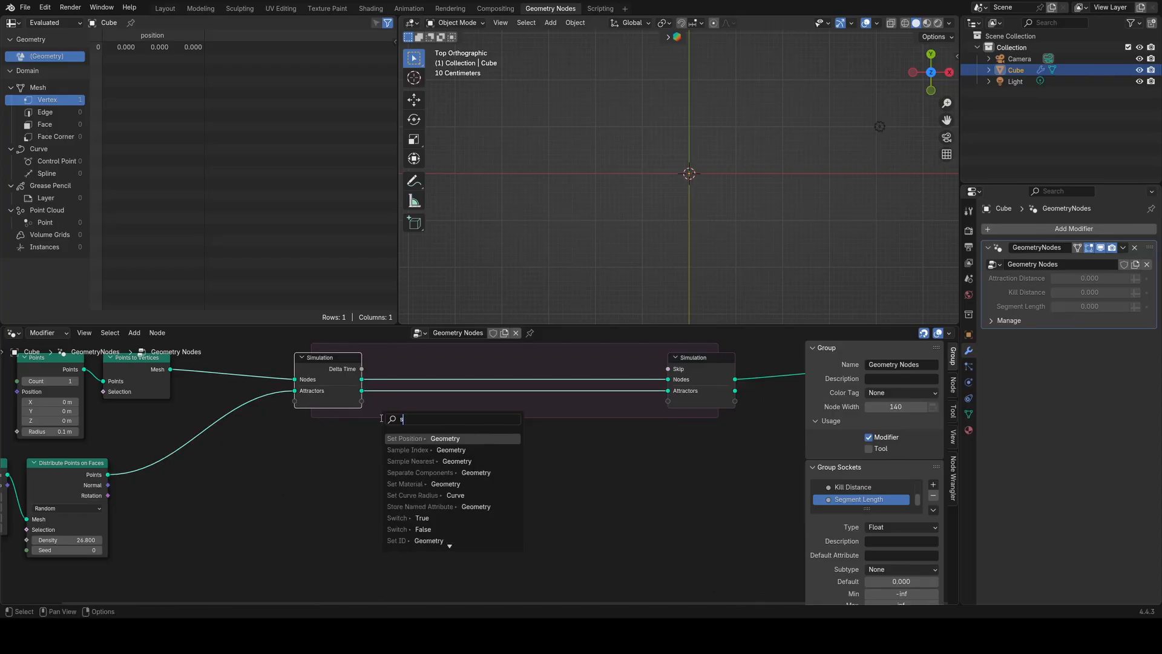
text(ampe)
key(BackSpace)
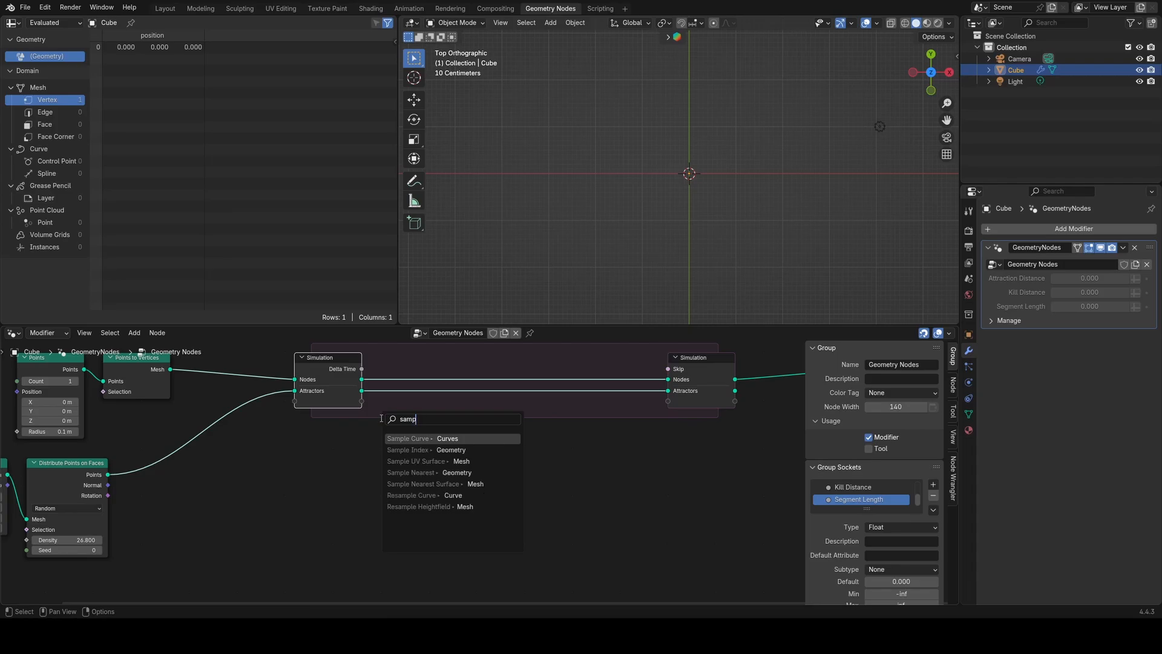
click(412, 472)
click(411, 470)
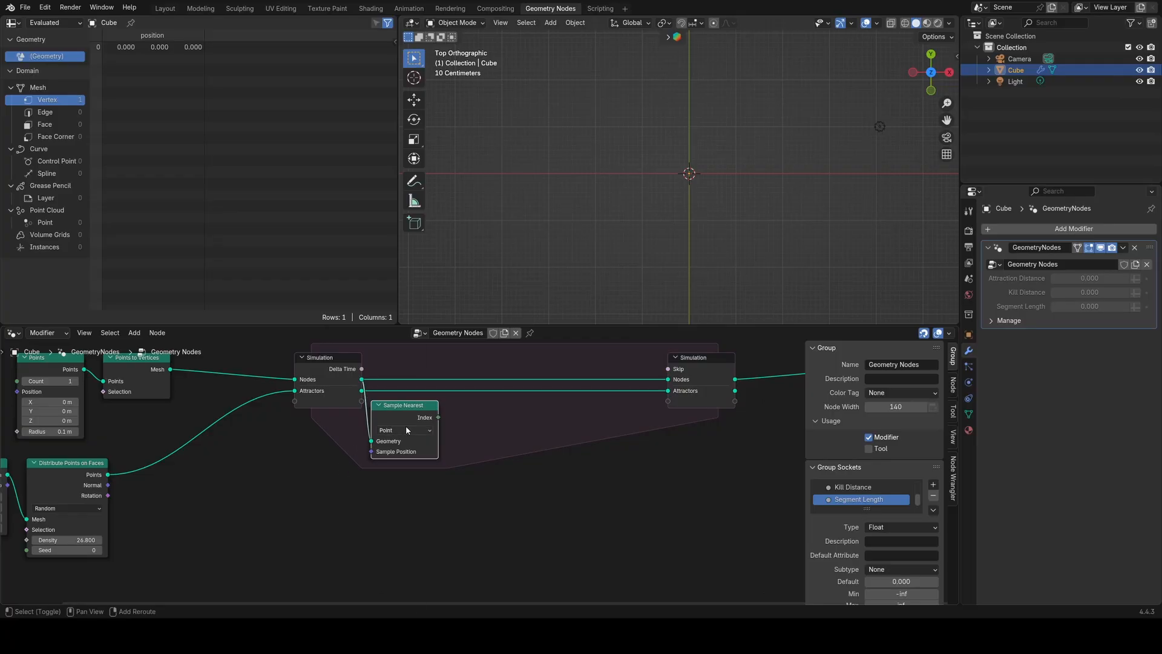
Step: Insert a Store Named Attribute node into the Attractors link and connect Sample Nearest's Index to its Value
key(shift+a)
text(st)
key(Return)
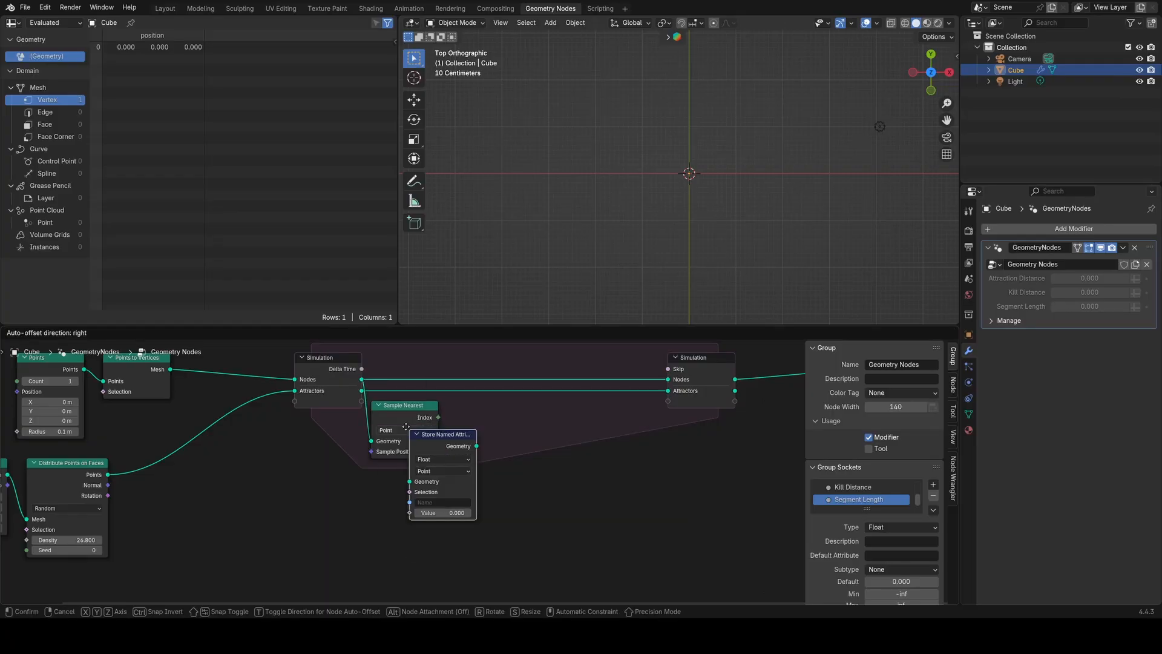
click(444, 379)
drag(438, 417, 409, 453)
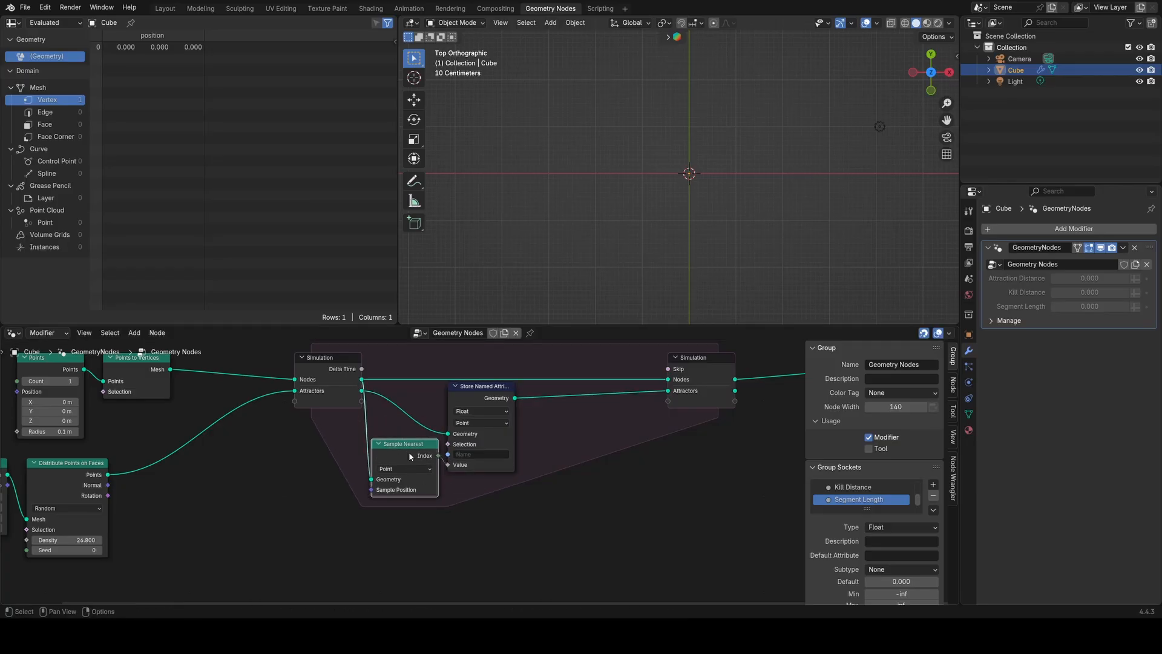
Step: Set the Store Named Attribute node's data type to Integer and its attribute name to nearest
click(486, 414)
click(481, 424)
click(473, 455)
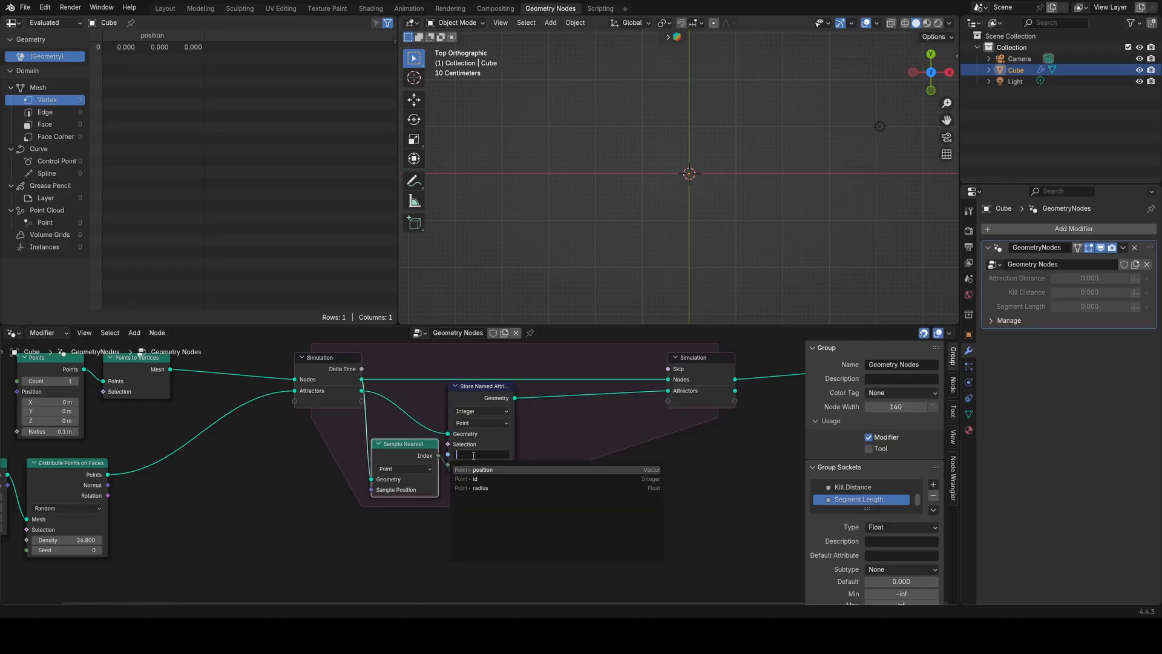
text(nearest)
key(Return)
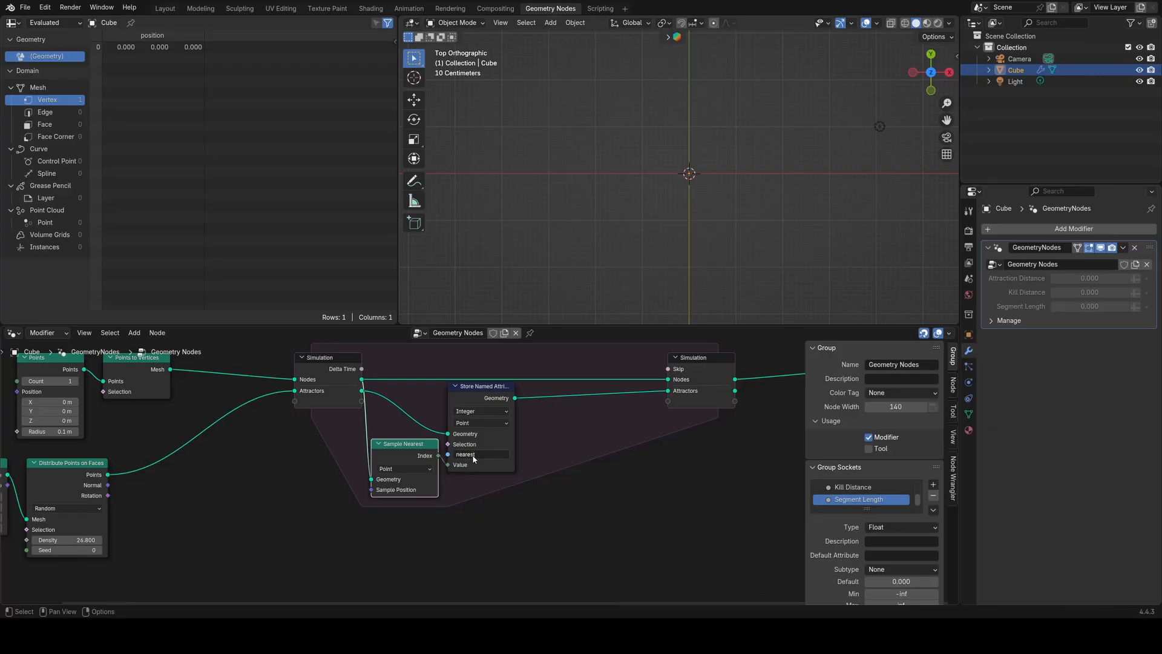
Step: Shift the zone's nodes to make room and insert a duplicate of the Store Named Attribute node after the original on the Attractors link
drag(387, 446, 310, 455)
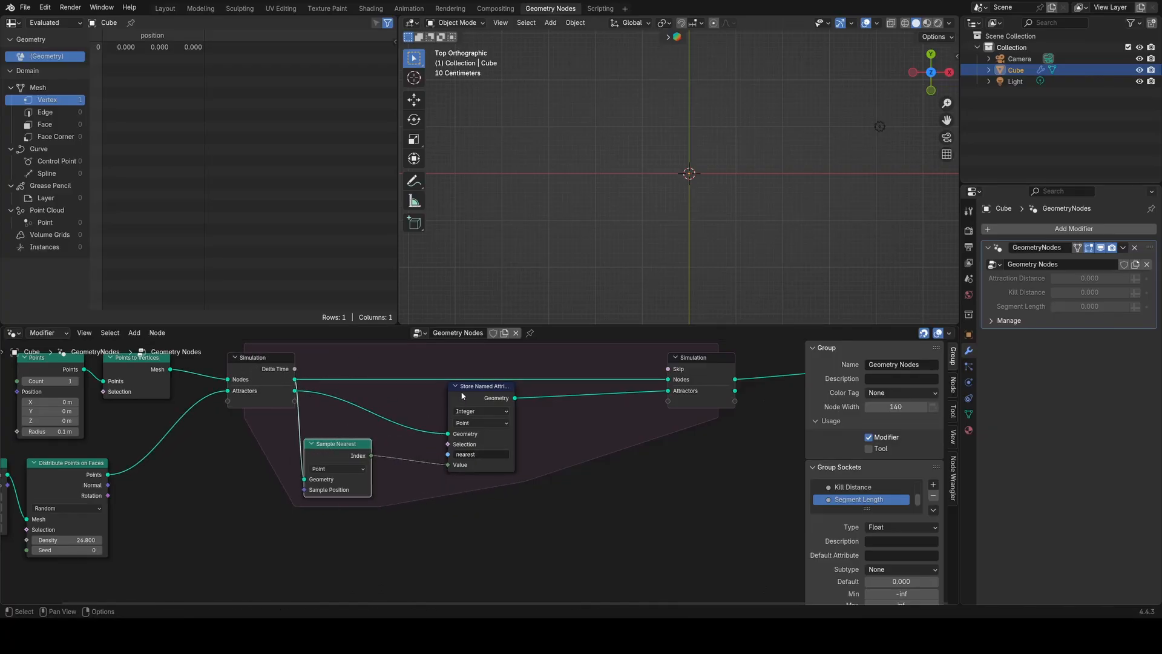
drag(465, 393, 398, 394)
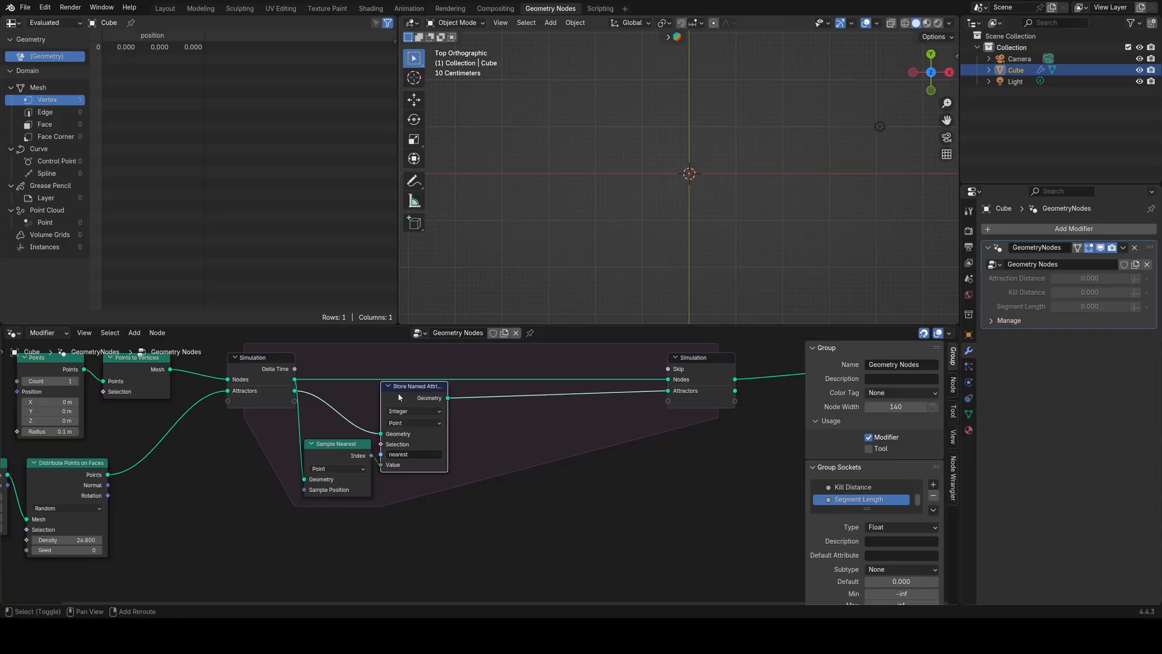
key(shift+d)
click(471, 392)
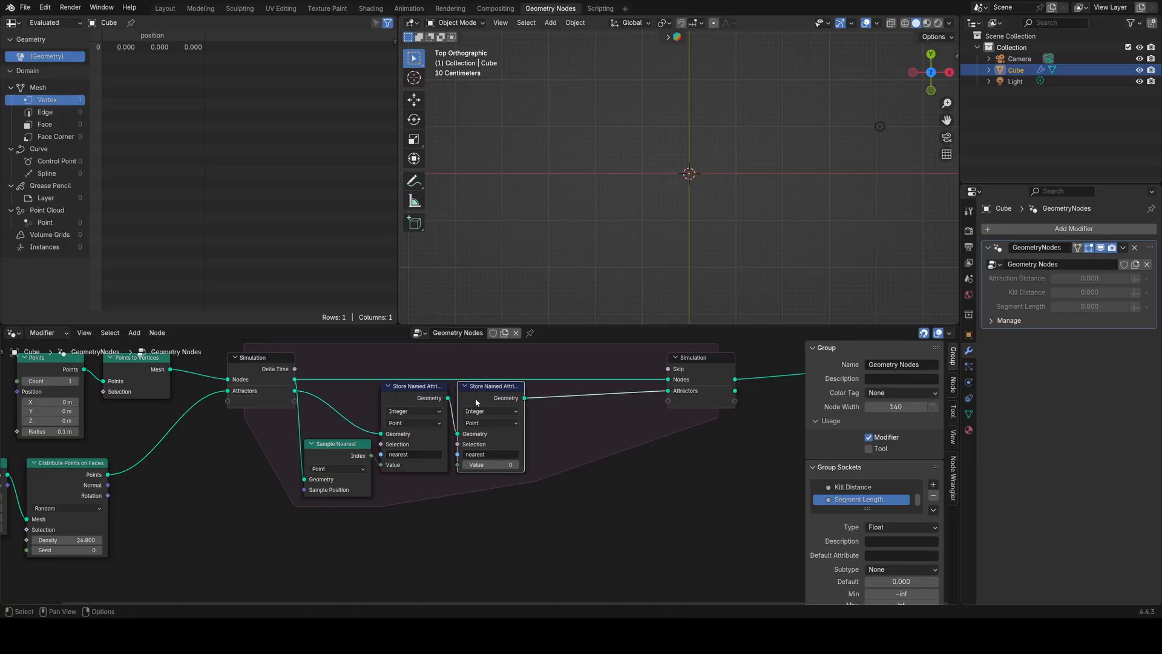
Step: Set the duplicated Store Named Attribute node's attribute name to nearest position
click(491, 454)
text(pos)
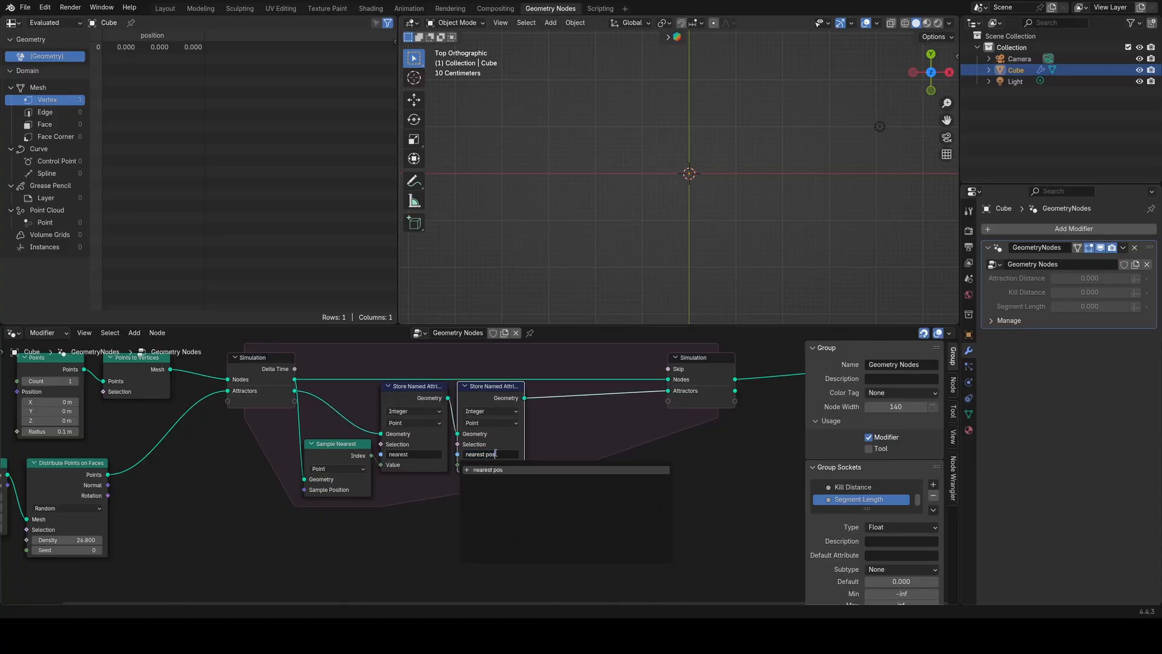
text(ition)
key(Return)
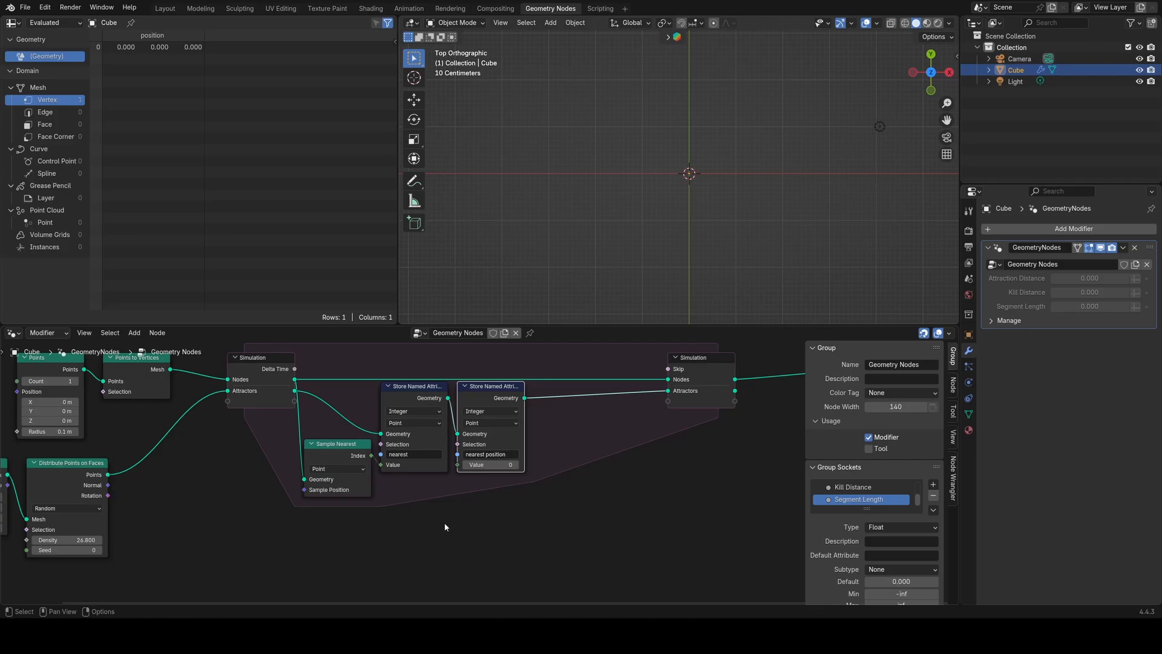
Step: Add a Sample Index node below the first Store Named Attribute, fed by the zone's Nodes output, and set its data type to Vector
middle_drag(445, 521, 436, 488)
drag(291, 363, 341, 480)
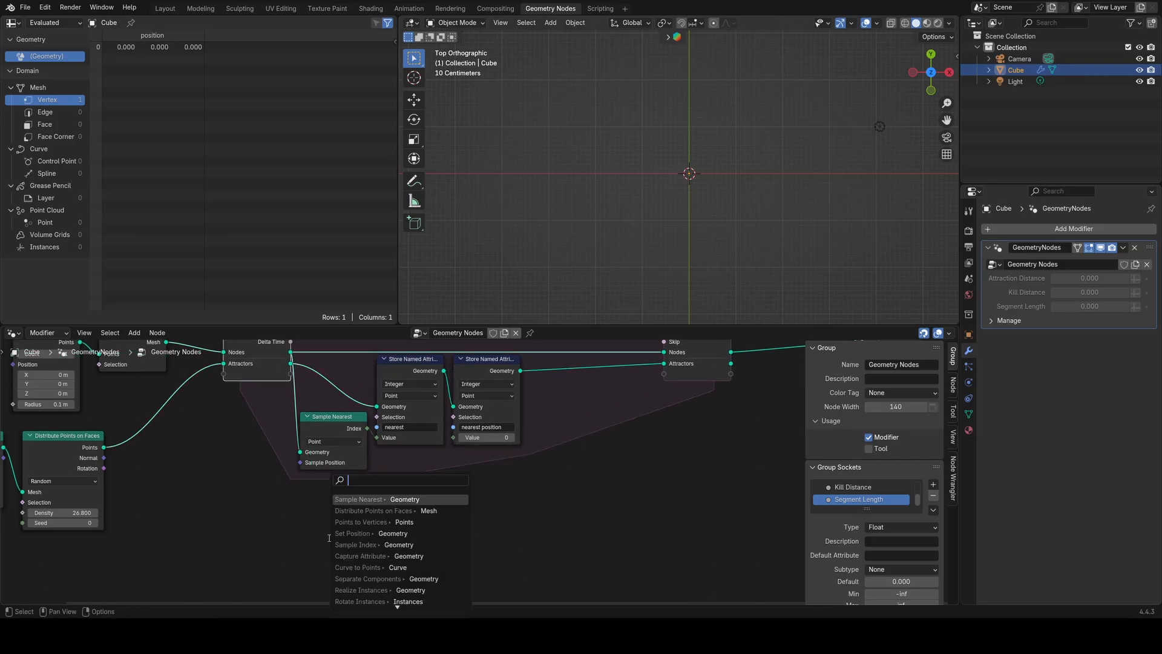
text(sa)
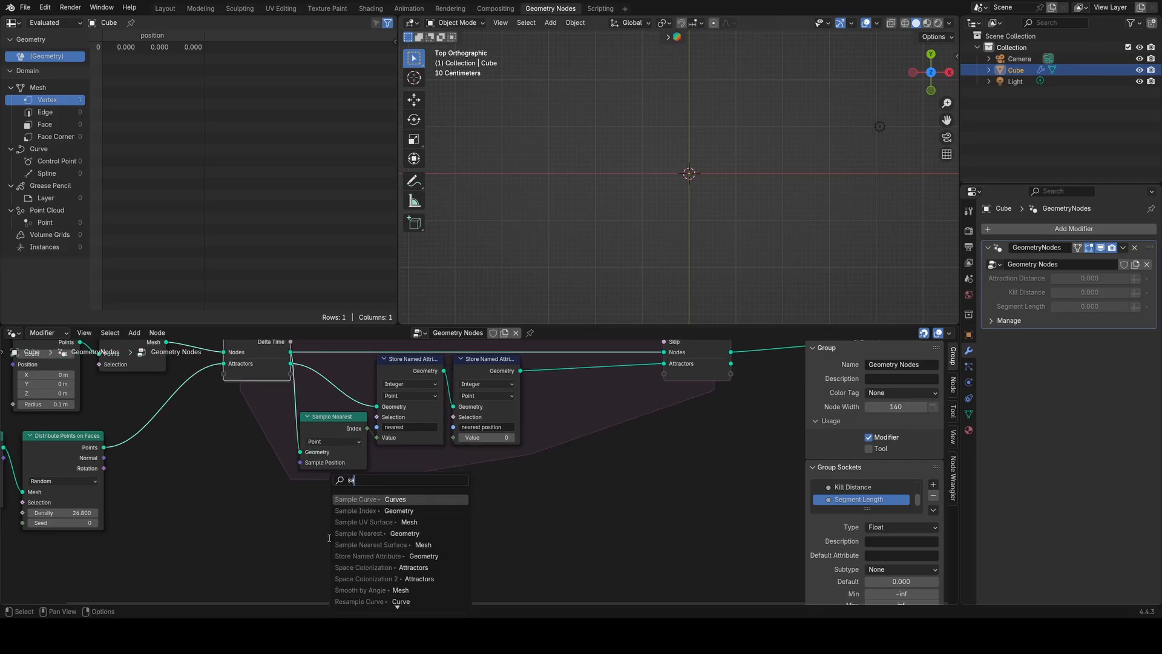
click(357, 510)
click(412, 436)
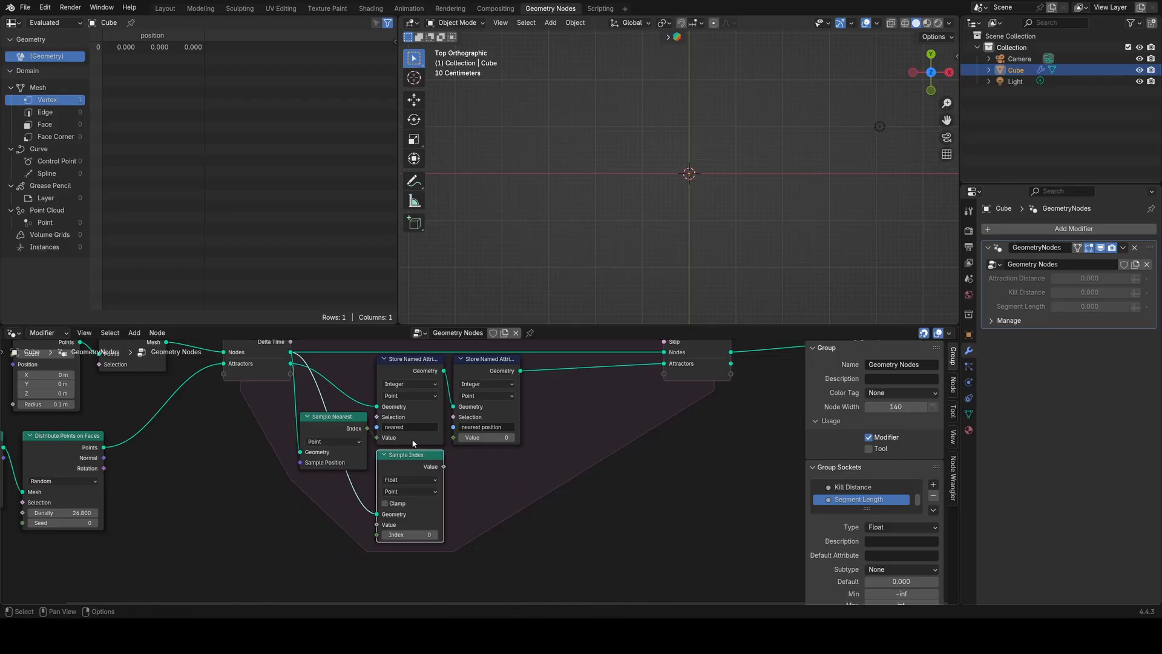
click(409, 479)
click(399, 515)
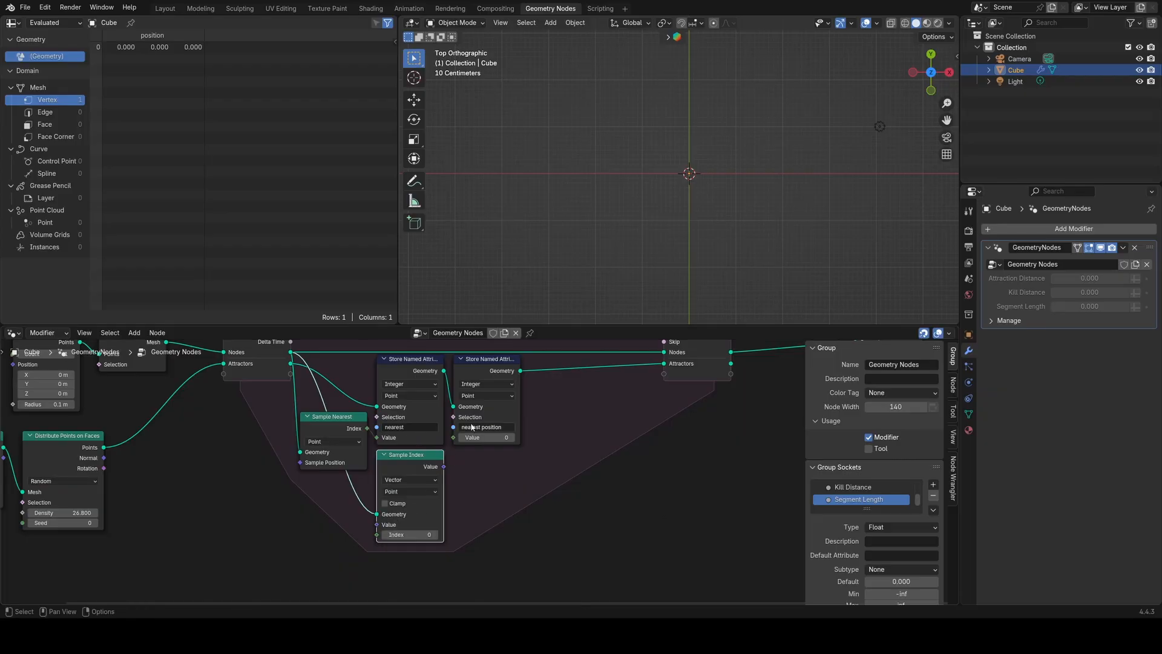
Step: Set the nearest position Store Named Attribute to Vector and connect Sample Index's Value to its Value
click(478, 384)
click(475, 430)
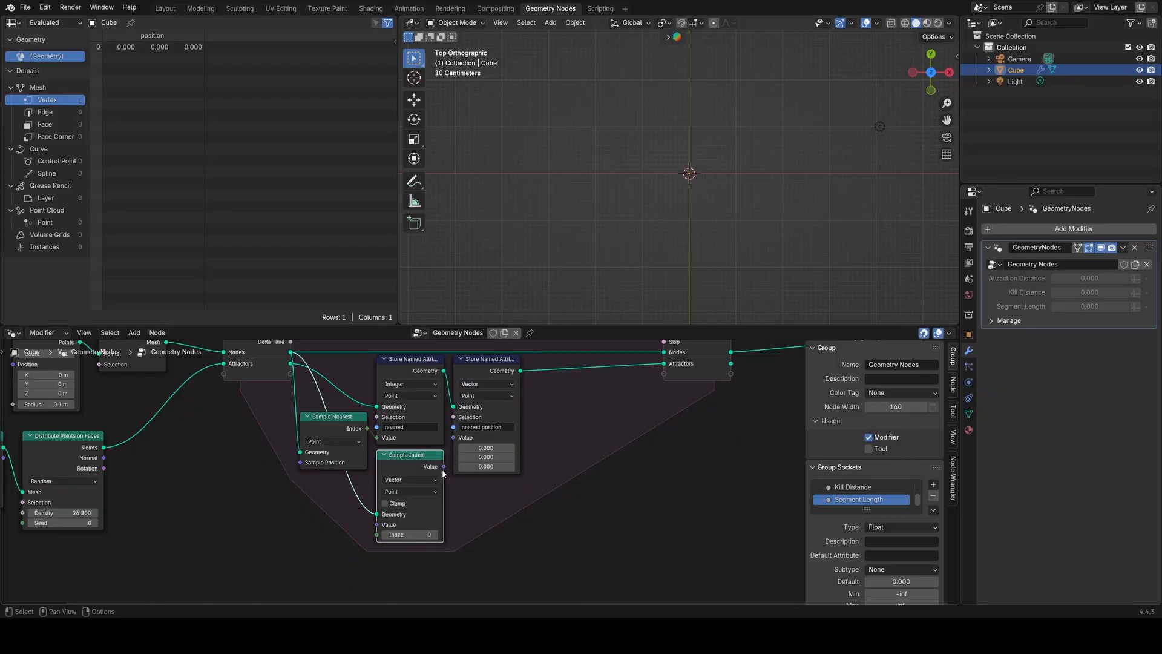
drag(443, 467, 455, 437)
Step: Add a Position node feeding Sample Index's Value, and connect Sample Nearest's Index to Sample Index's Index
key(shift+a)
text(pos)
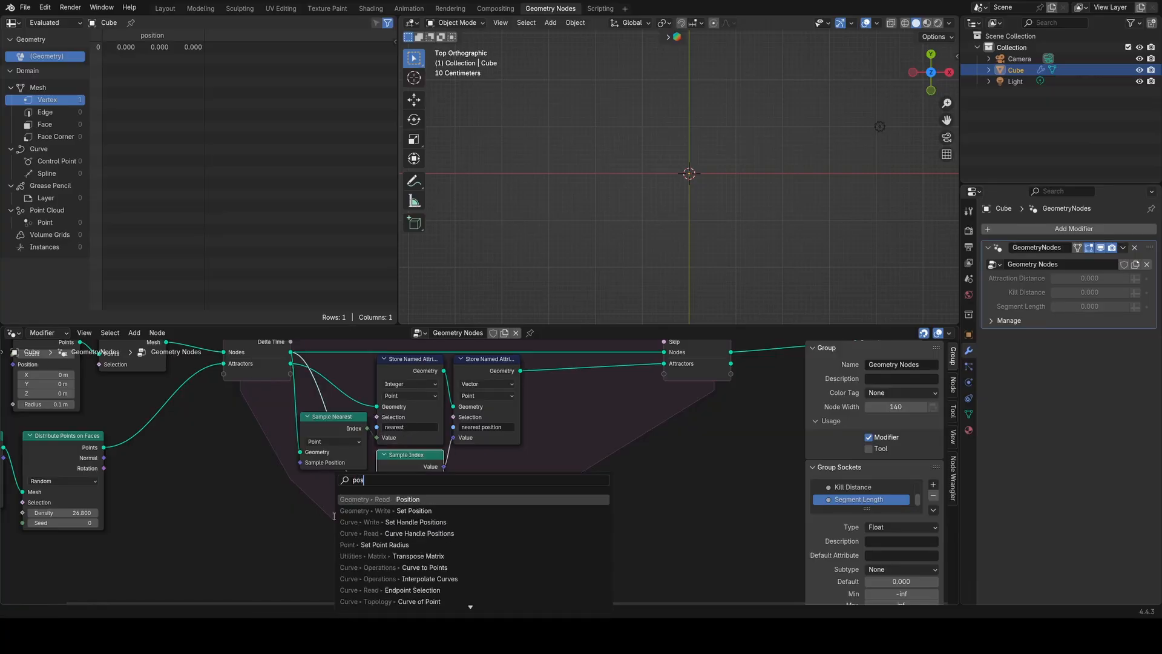
key(Return)
click(274, 502)
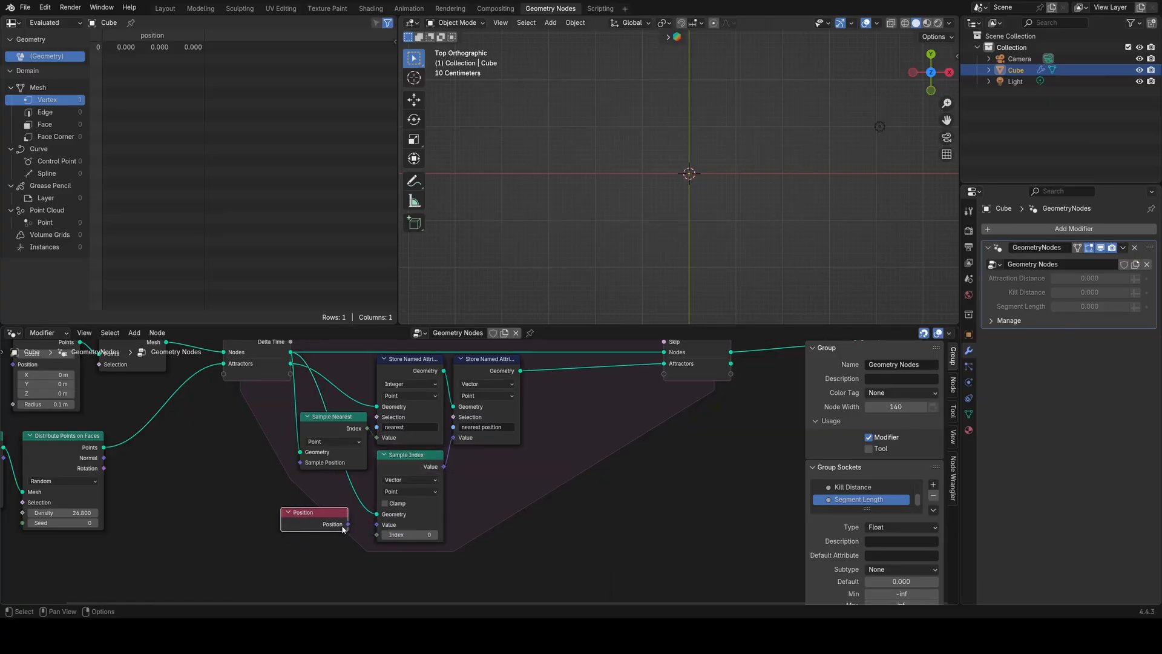
drag(348, 524, 376, 525)
drag(367, 428, 376, 534)
Step: Insert a duplicate of the nearest position Store Named Attribute node after it on the Attractors link
middle_drag(683, 358, 531, 383)
key(shift+d)
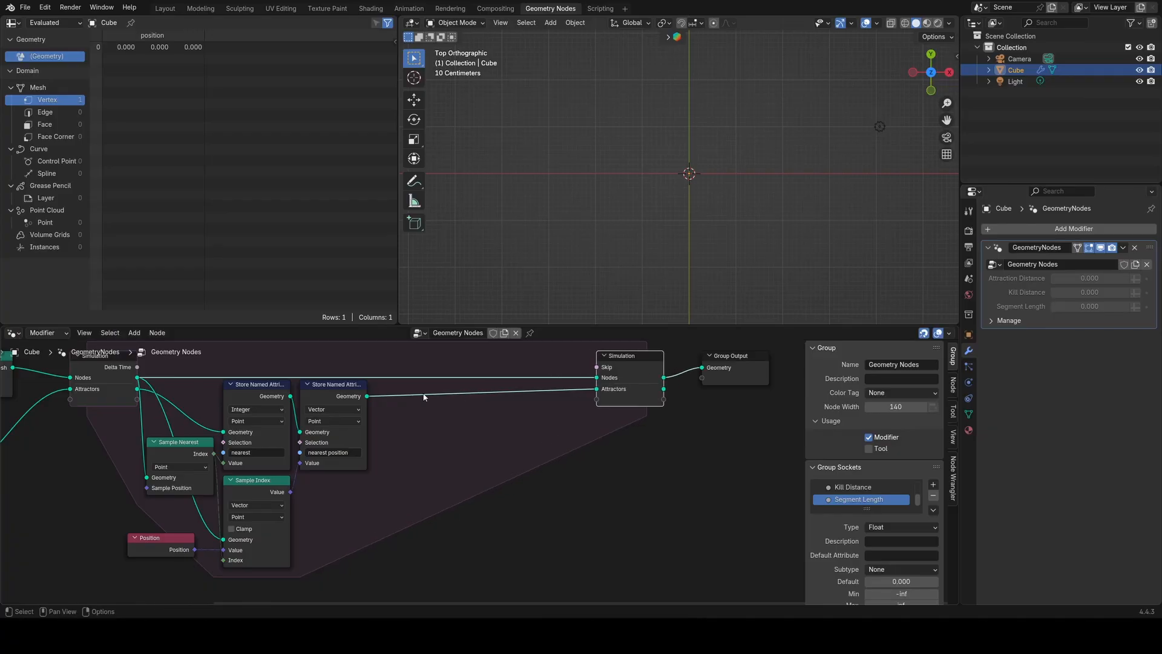
click(392, 390)
drag(403, 397, 392, 387)
Step: Set the third Store Named Attribute node's attribute name to distance to nearest
click(430, 452)
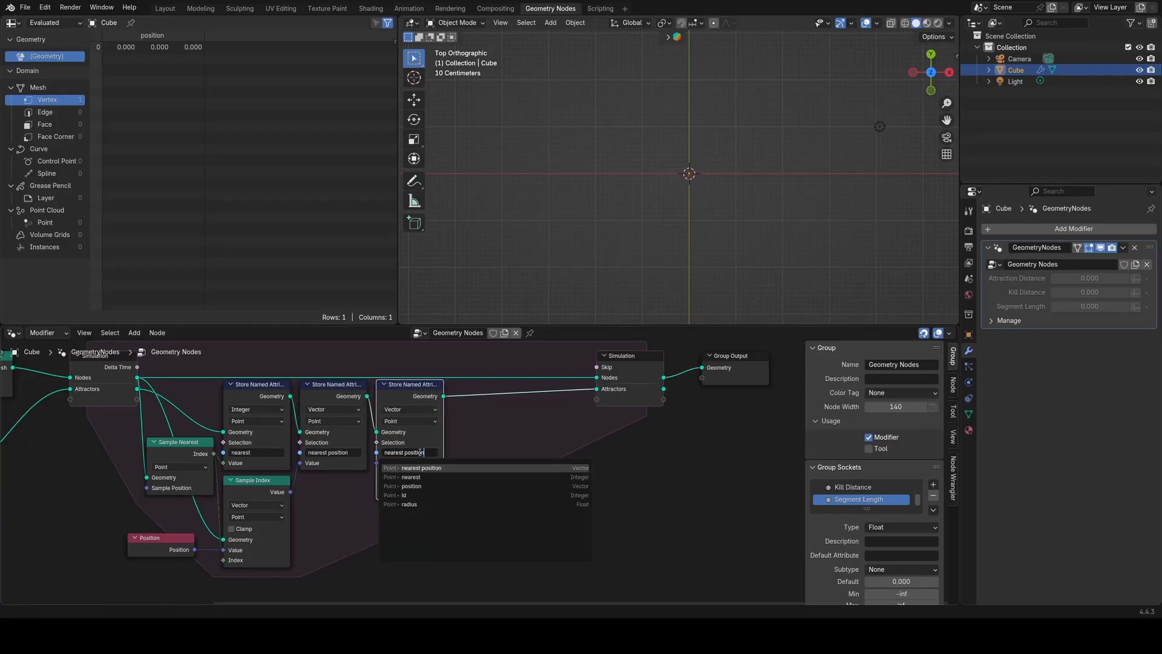
key(ctrl+BackSpace)
key(ctrl+BackSpace)
text(distance to enar)
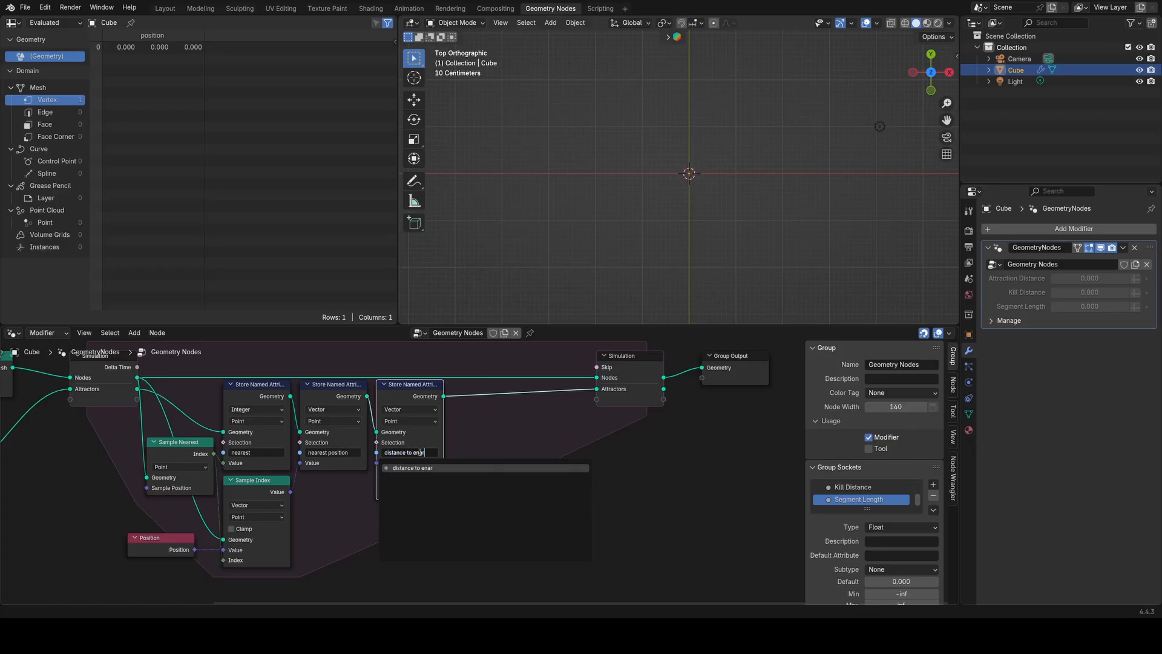
key(BackSpace)
key(BackSpace)
text(nearest)
key(Return)
Step: Add a Distance node between Position and Sample Index's Value, and feed its result into the distance to nearest node's Value
middle_drag(316, 511, 331, 484)
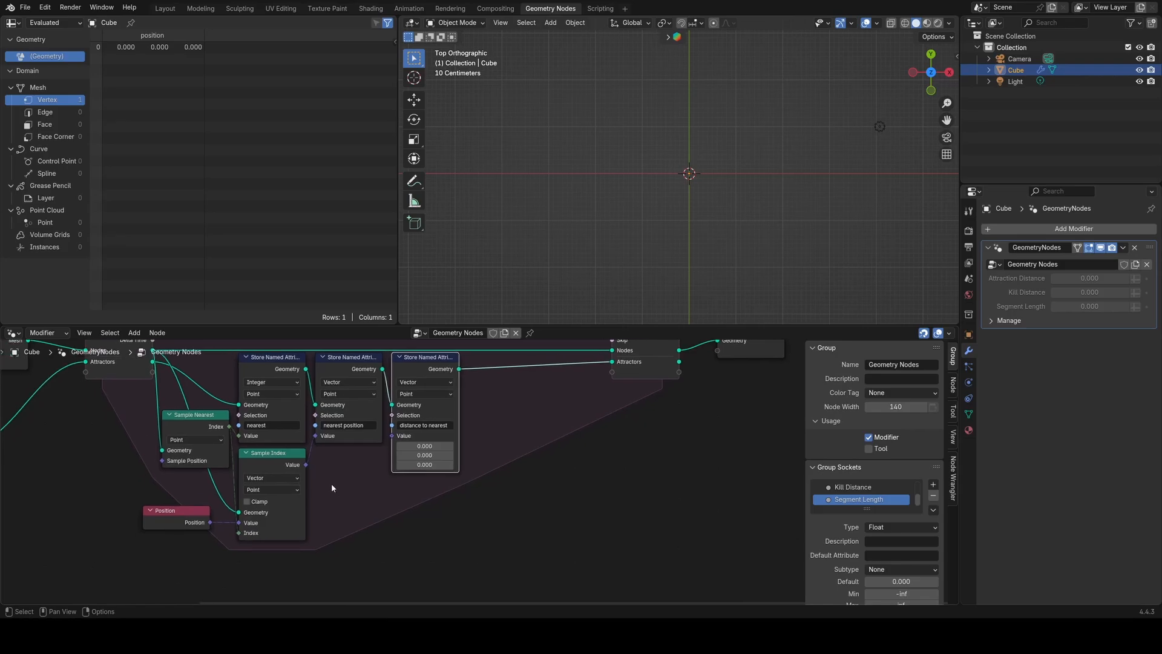
drag(209, 522, 376, 471)
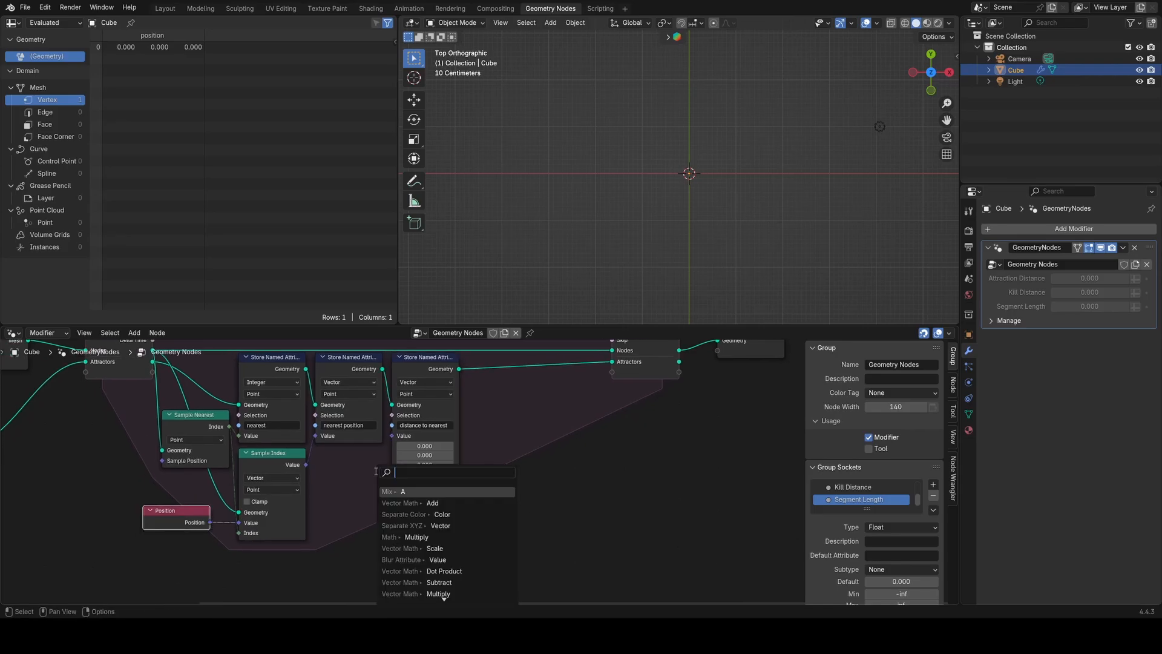
text(dist)
key(Return)
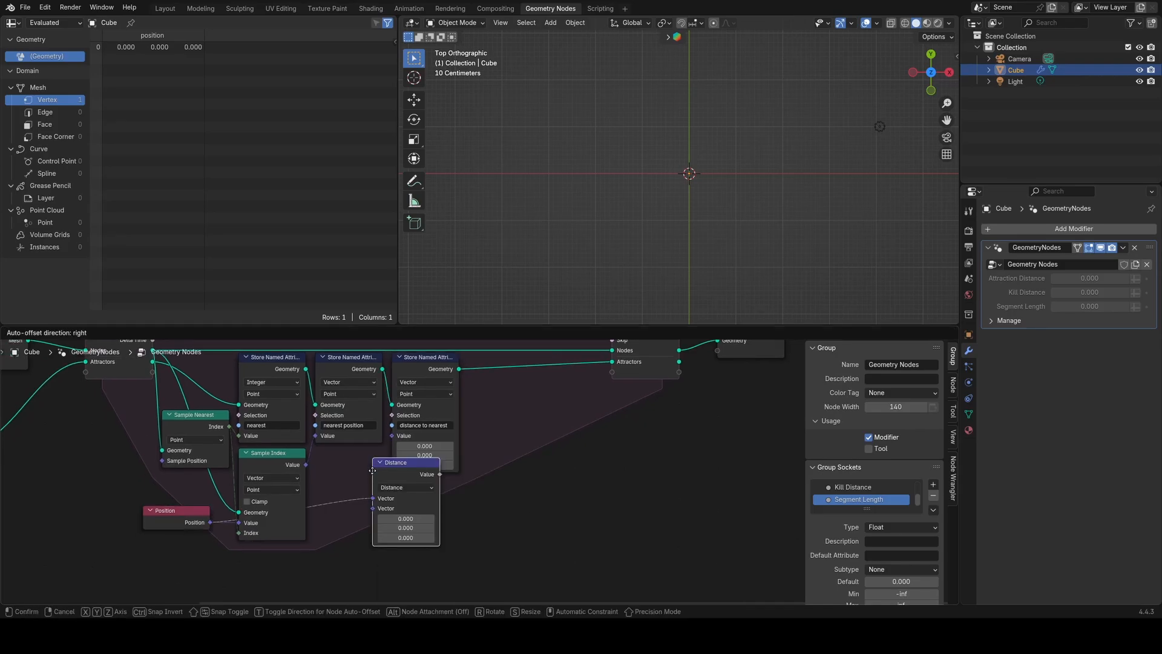
click(314, 467)
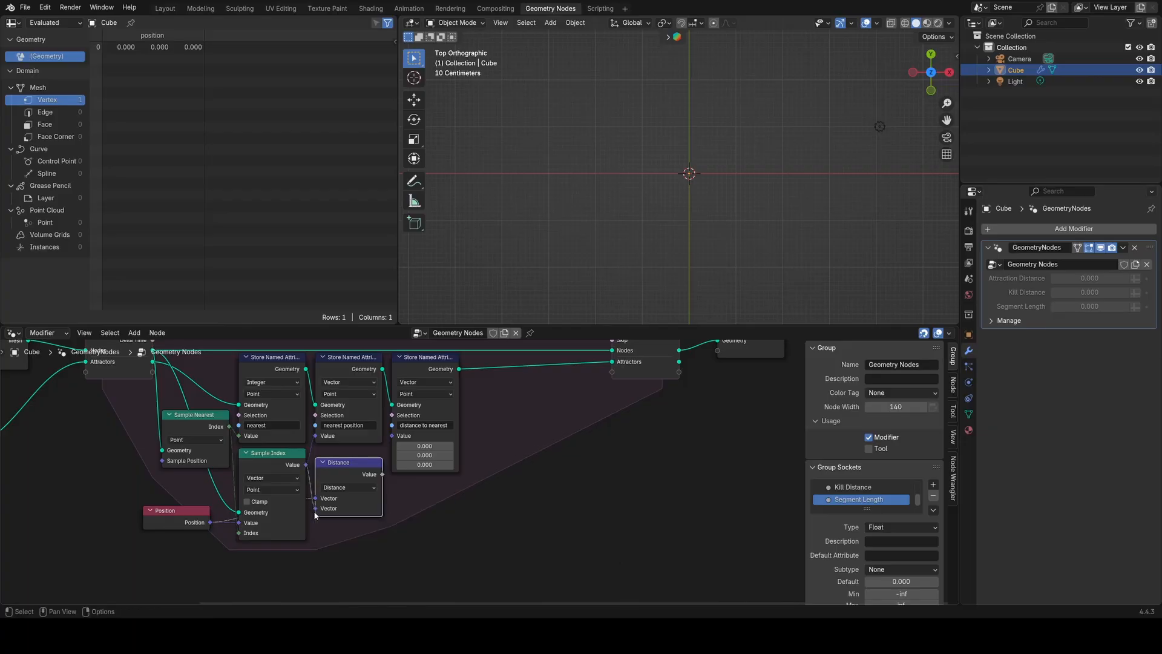
Step: Set the distance to nearest Store Named Attribute node's data type to Float
click(426, 382)
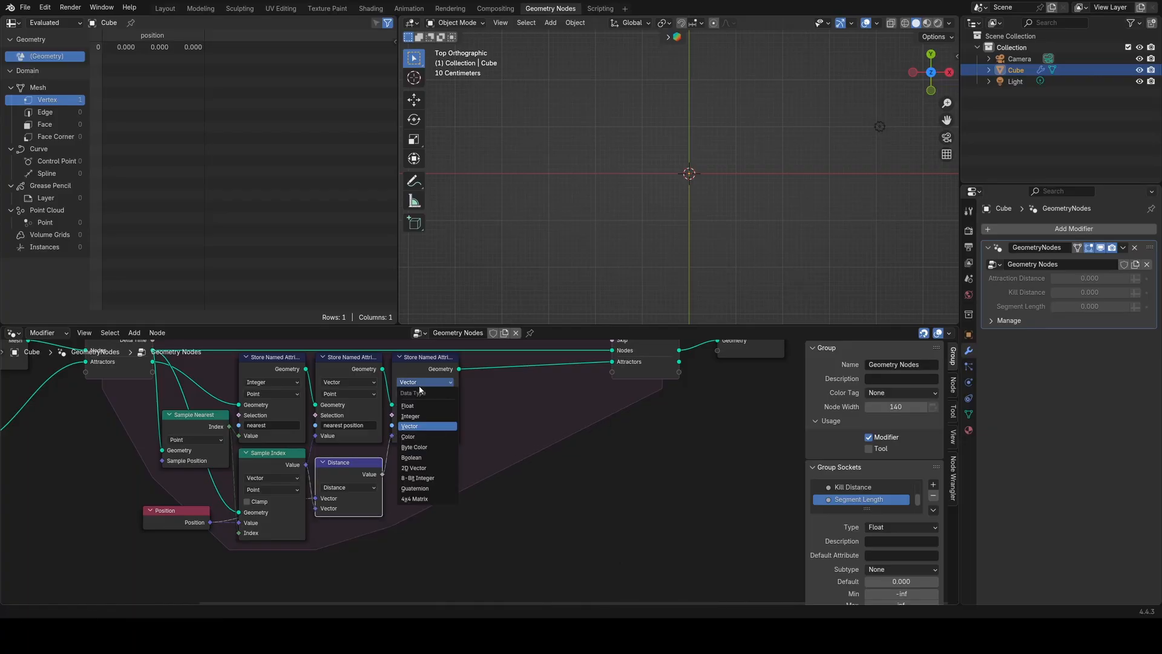
click(418, 417)
click(431, 381)
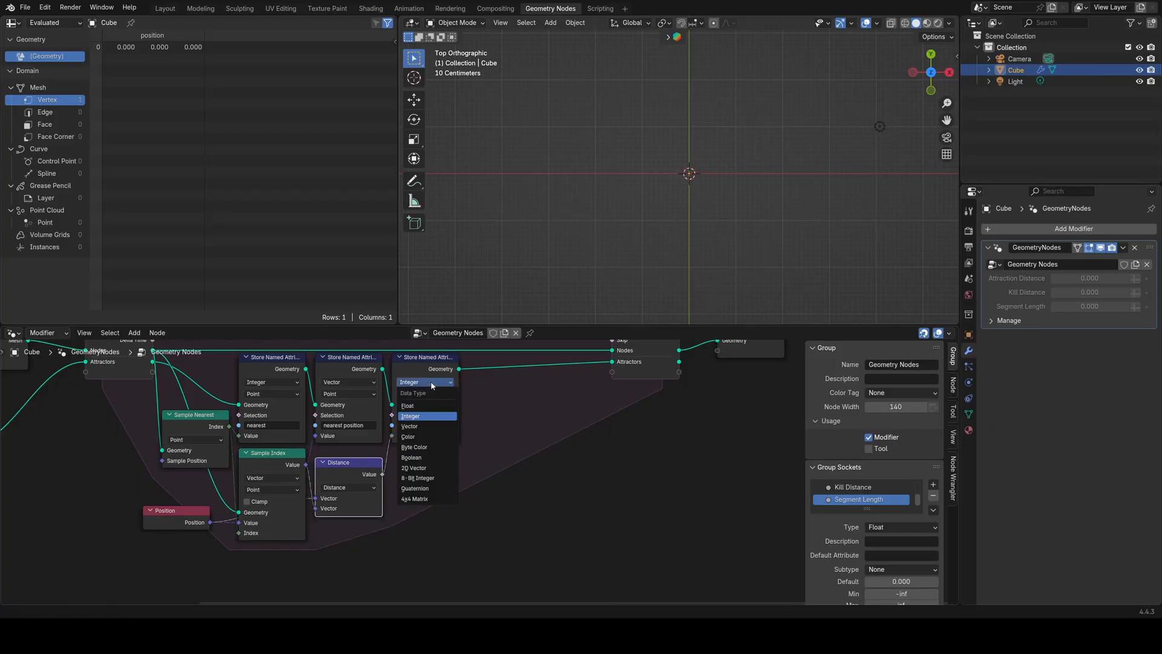
click(454, 404)
Step: Move the Group Output and the simulation's output node farther right to make room inside the zone
middle_drag(517, 415, 409, 428)
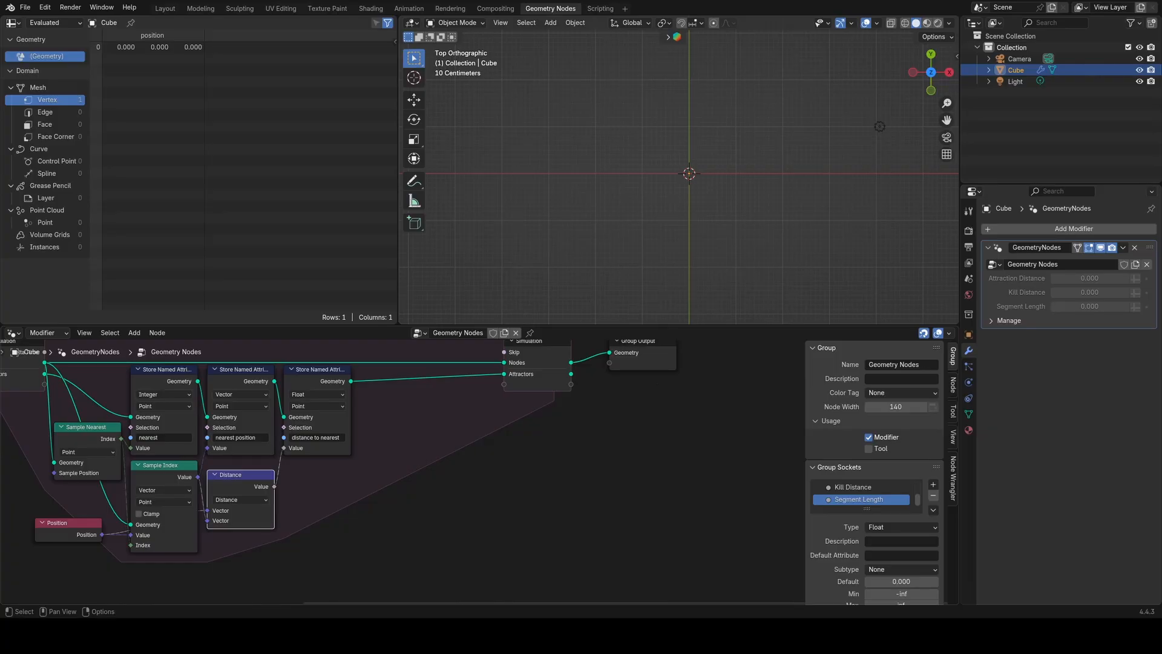
middle_drag(422, 524, 189, 573)
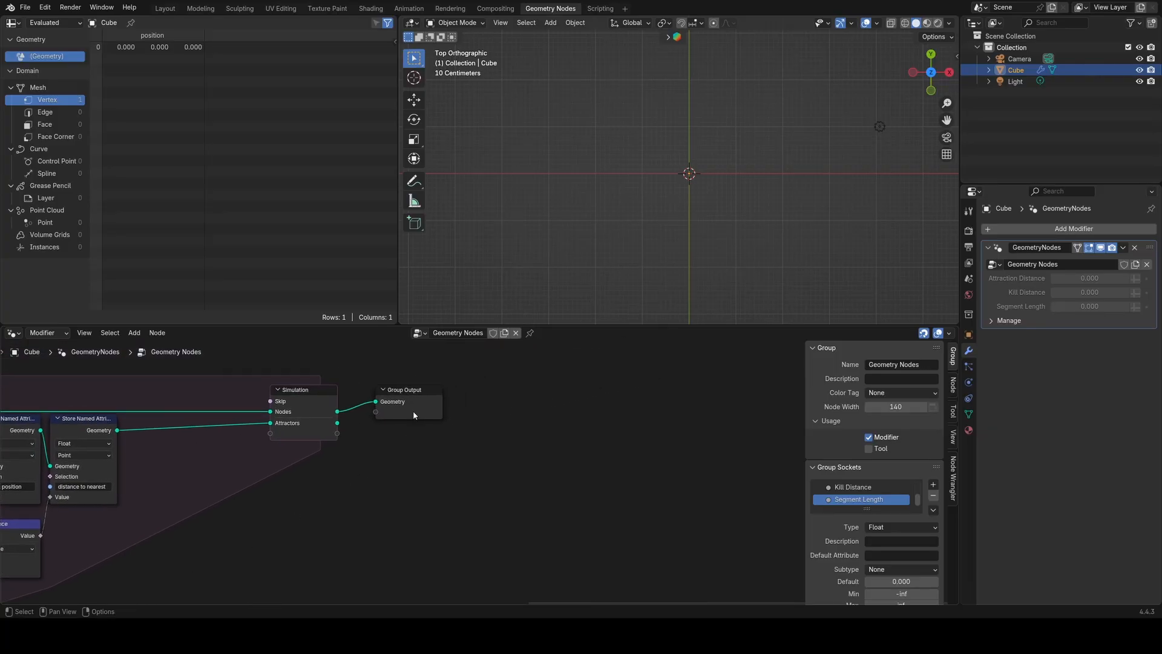
drag(413, 410, 532, 411)
drag(290, 413, 404, 413)
middle_drag(176, 454, 343, 457)
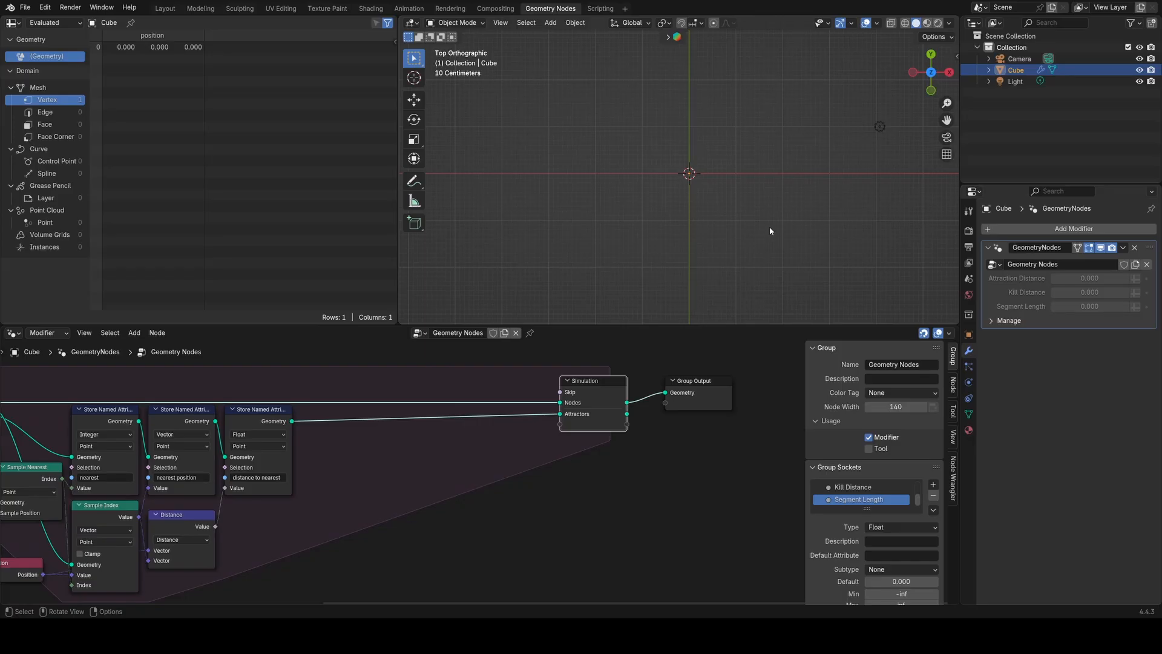
Step: Insert a Delete Geometry node on the Attractors link after the distance to nearest node
middle_drag(327, 437, 372, 425)
key(shift+a)
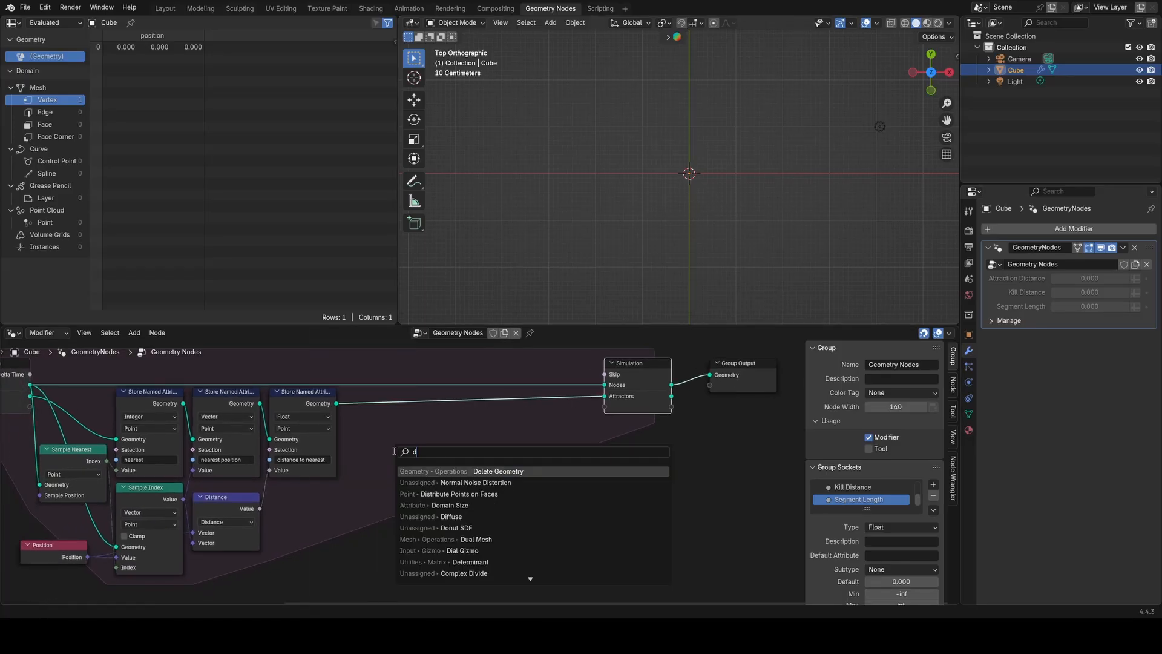
text(de)
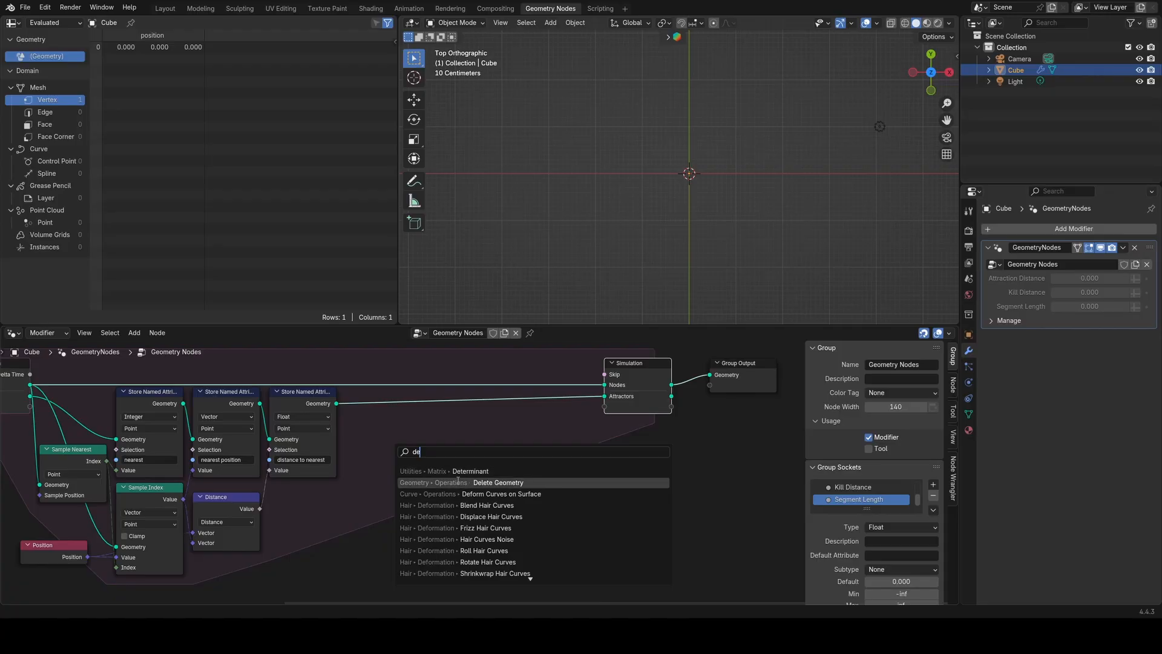
click(434, 482)
click(383, 400)
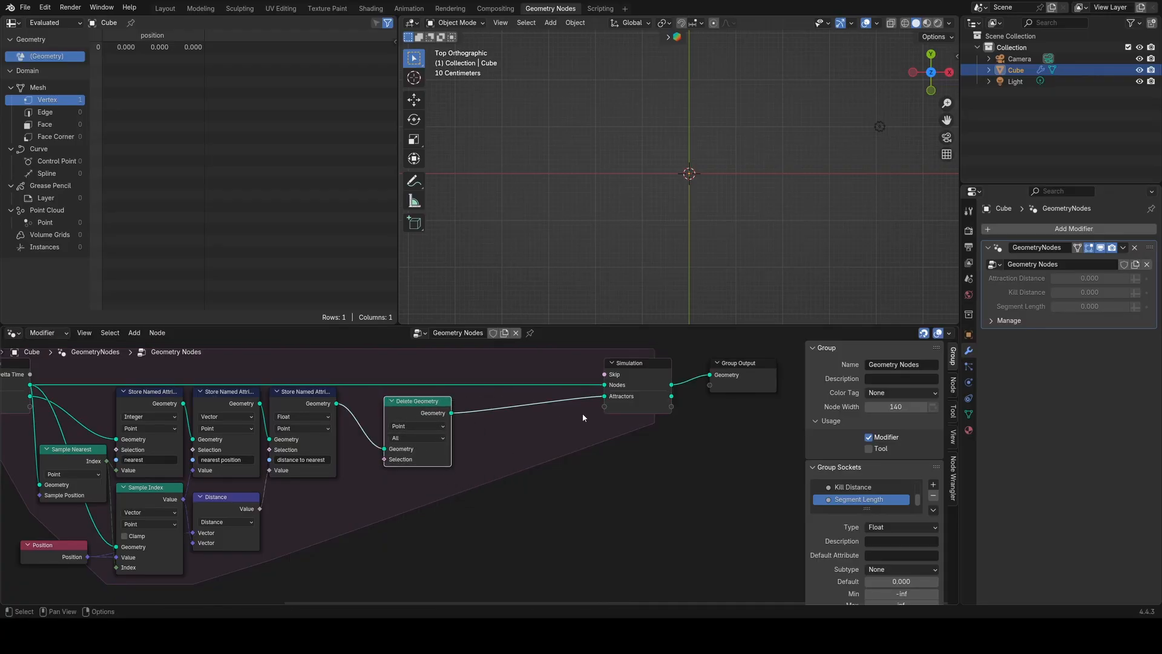
Step: Insert a Join Geometry node before the Group Output and connect the simulation's Attractors output to it as well
middle_drag(582, 414, 351, 436)
drag(490, 410, 643, 410)
key(shift+a)
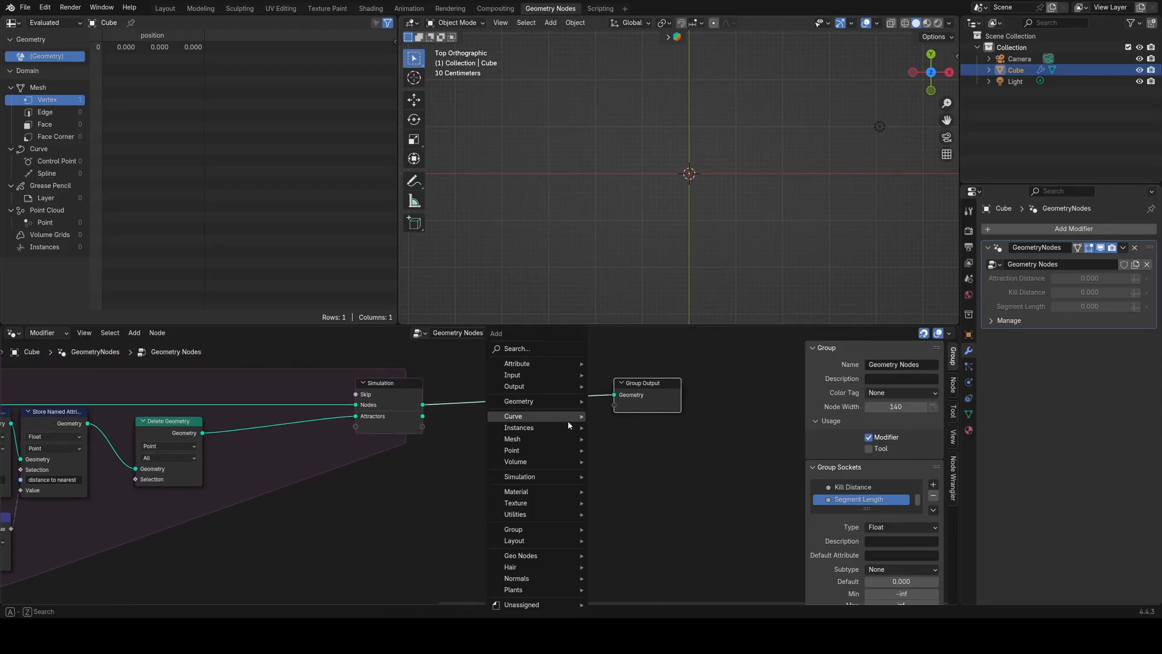
text(joi)
key(Return)
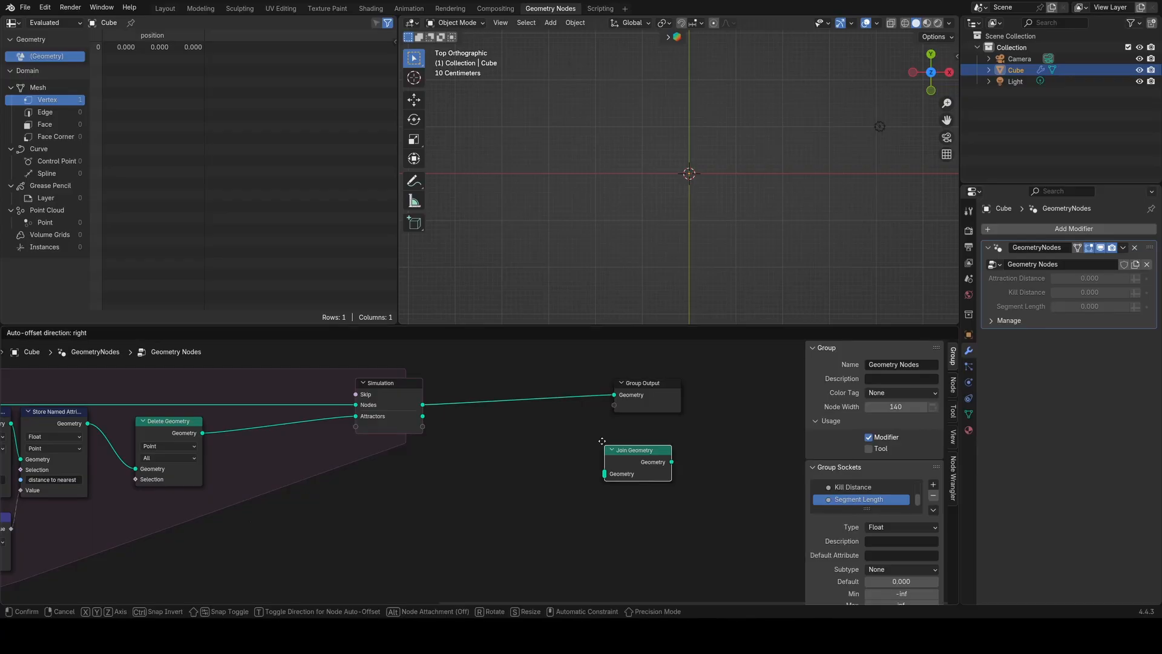
click(548, 396)
drag(422, 416, 535, 420)
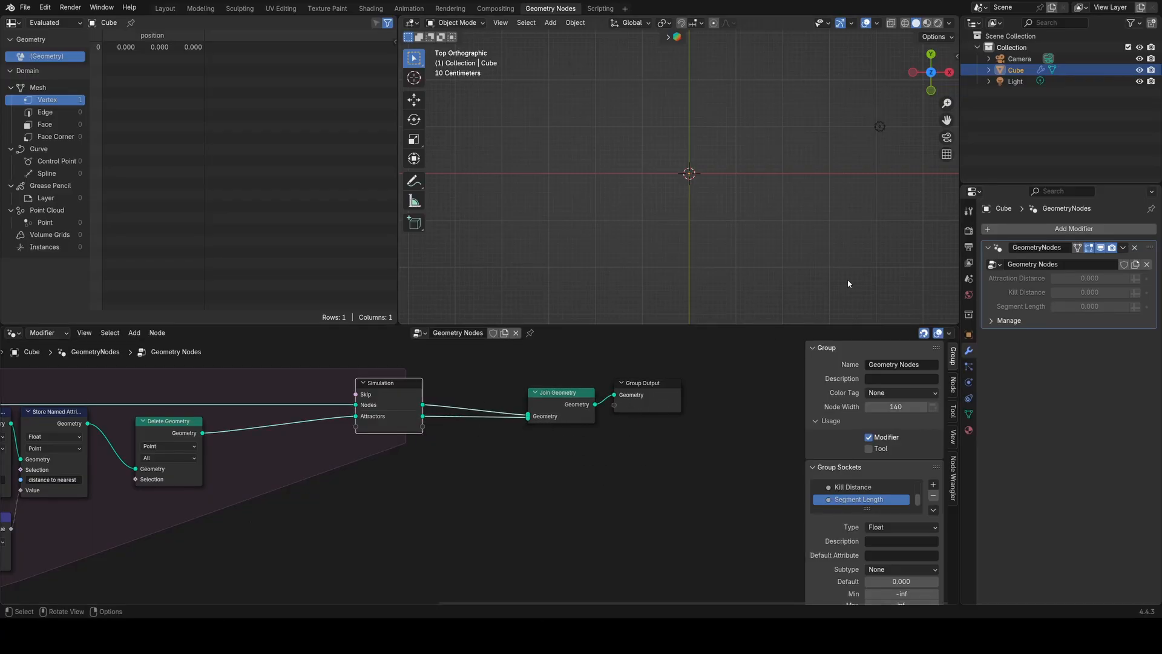
Step: Preview the Distribute Points on Faces output with a temporary Viewer node, and delete the Viewer
middle_drag(294, 470, 767, 419)
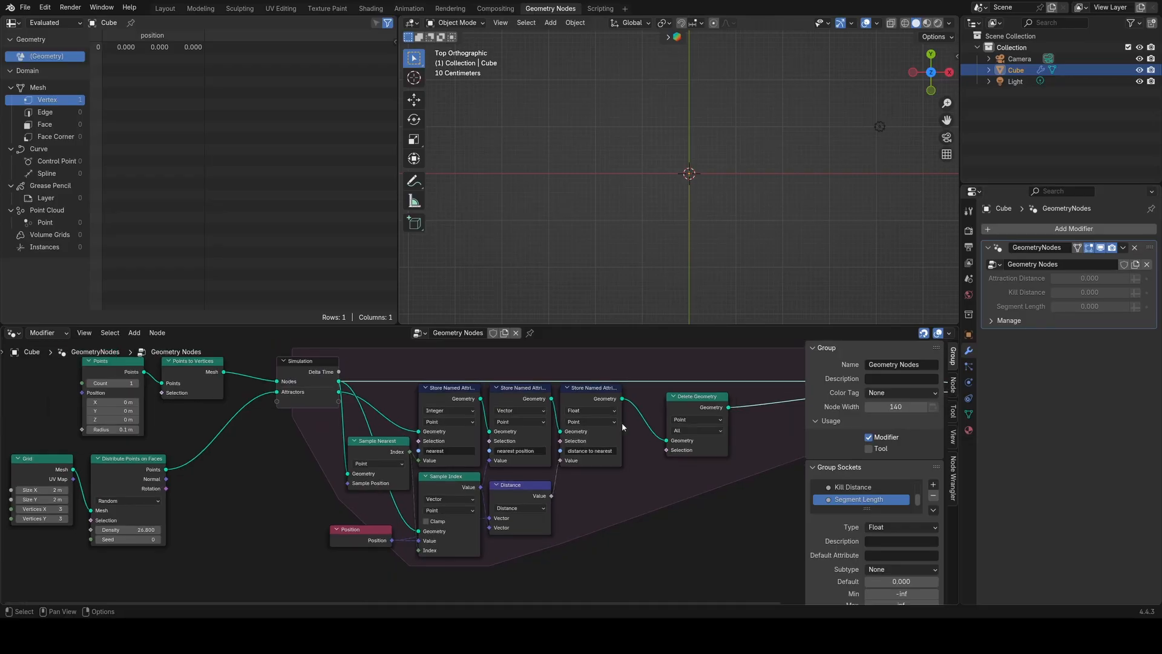
scroll(622, 422, down, 2)
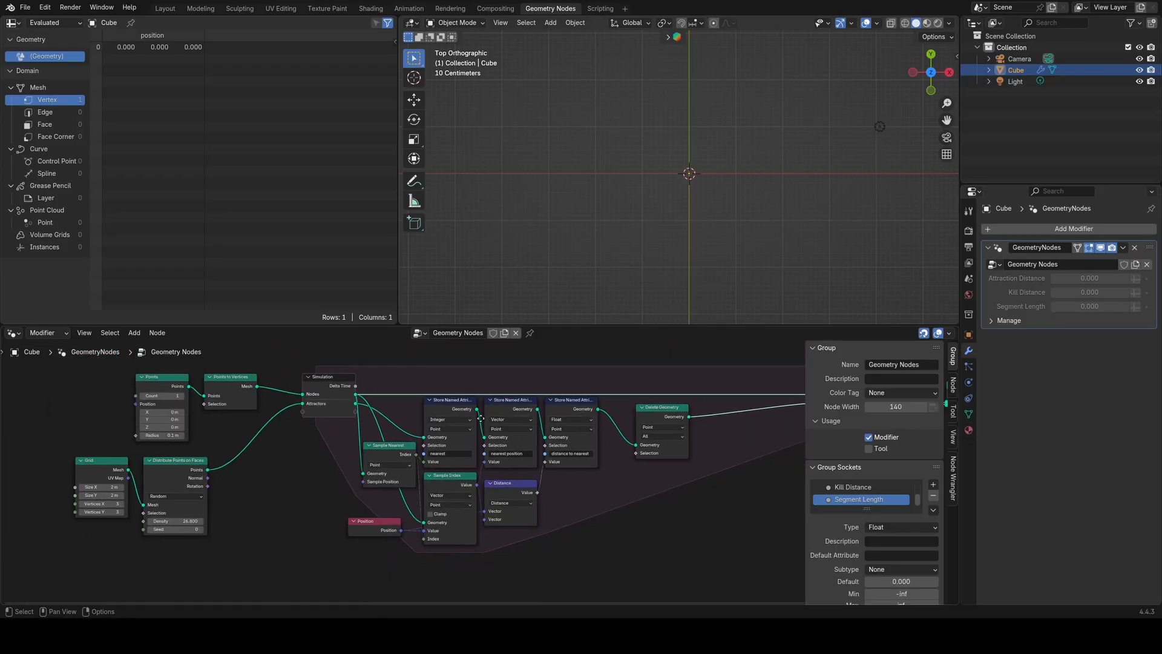
middle_drag(486, 421, 287, 426)
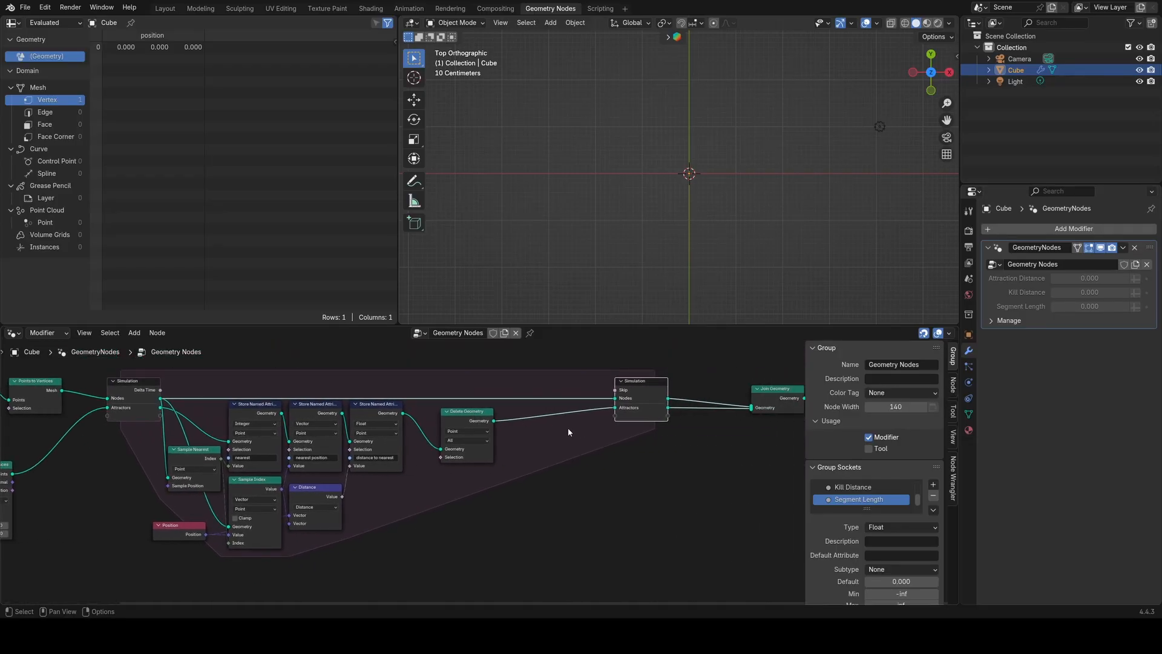
scroll(687, 197, up, 5)
scroll(653, 242, down, 2)
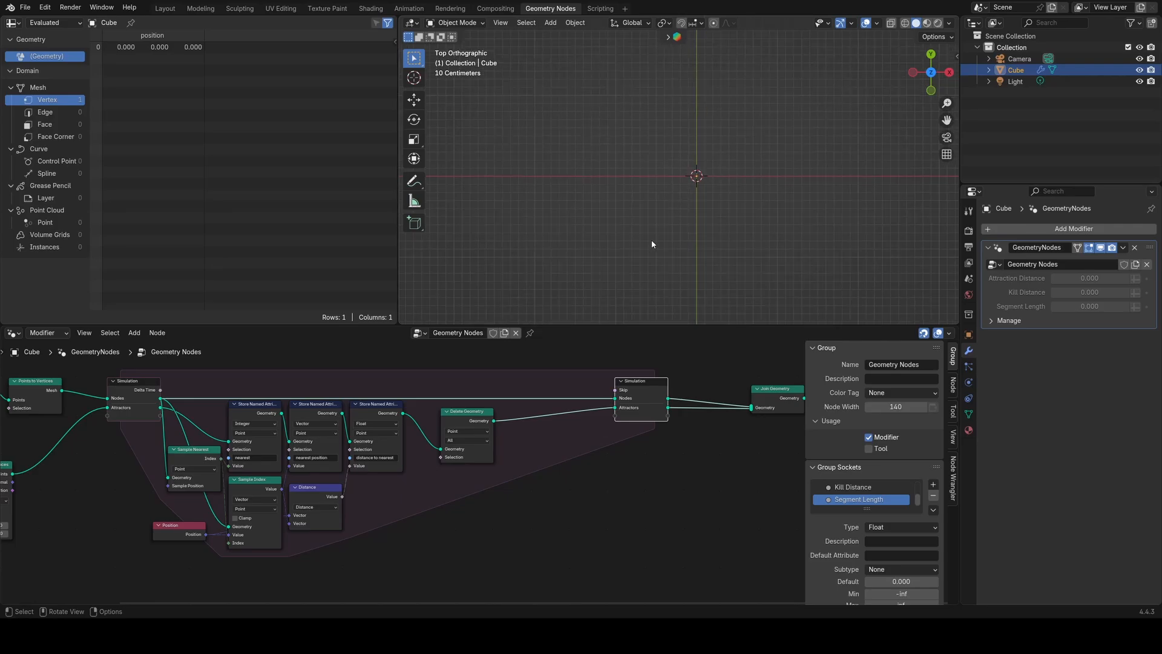
middle_drag(423, 411, 253, 412)
ctrl+shift+click(165, 453)
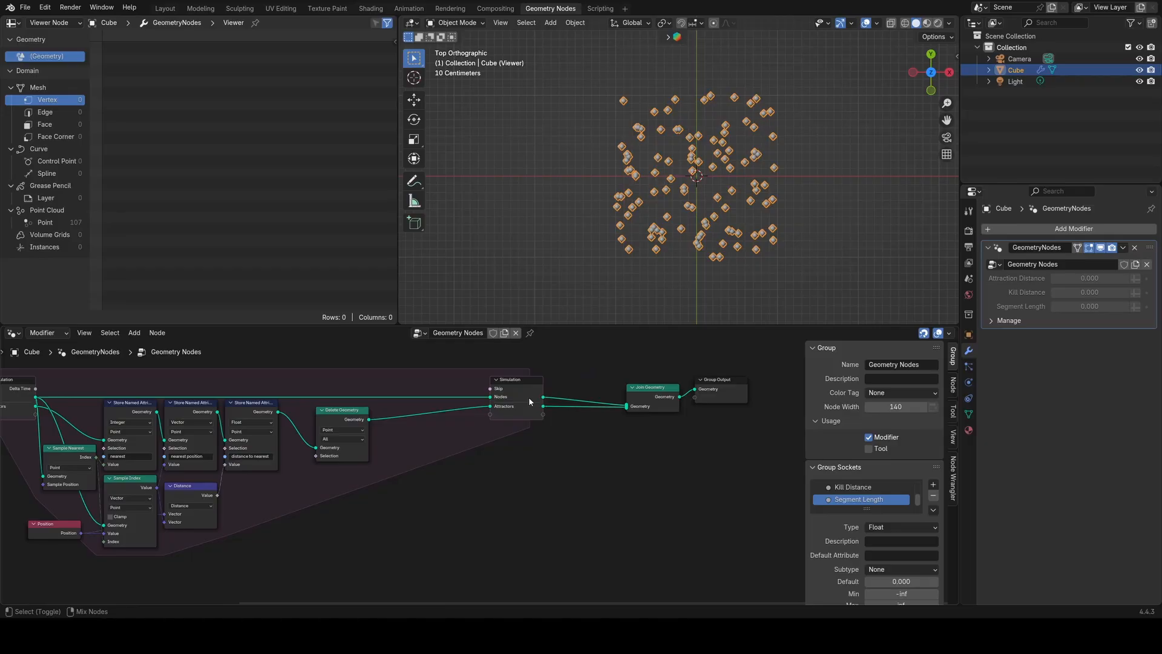
middle_drag(141, 450, 343, 430)
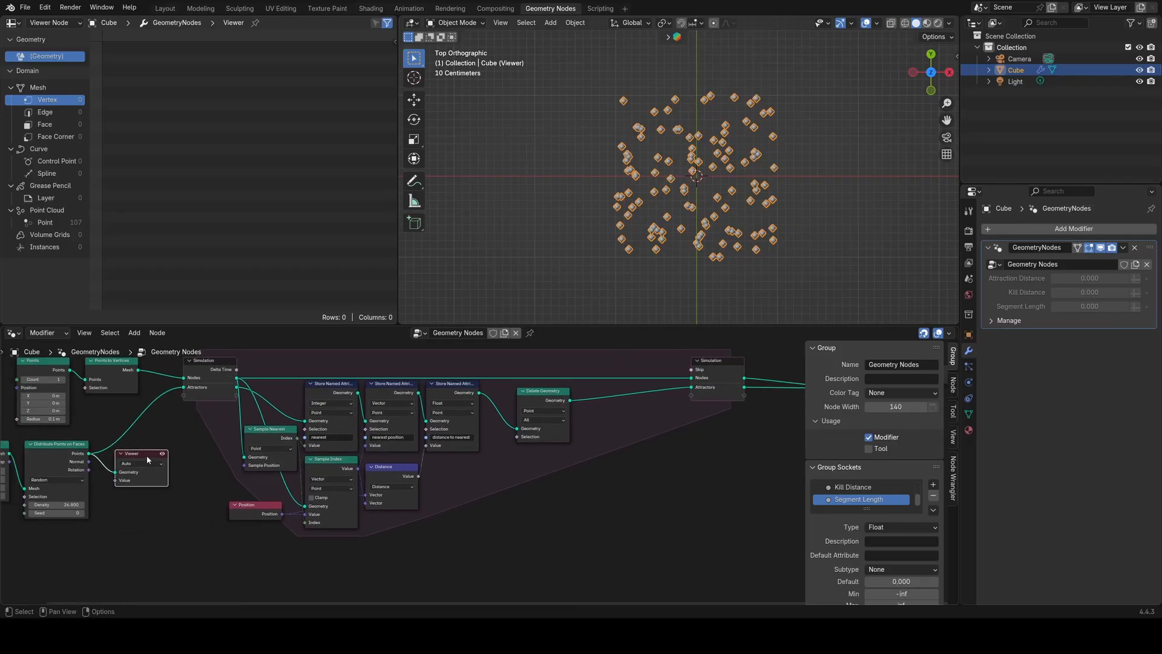
key(x)
Step: Temporarily mute the Delete Geometry node to check the attractor points, and unmute it
click(526, 398)
key(m)
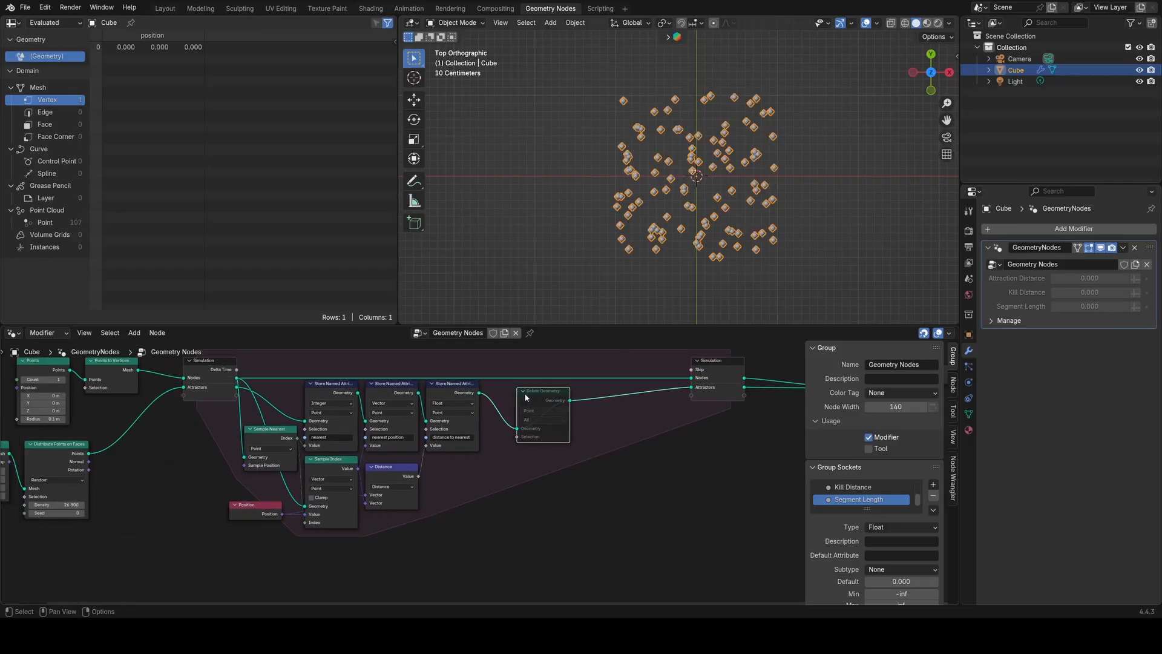
key(m)
Step: Add a Named Attribute node below the Delete Geometry node and set it to read distance to nearest
middle_drag(486, 450, 451, 412)
key(shift+a)
text(dis)
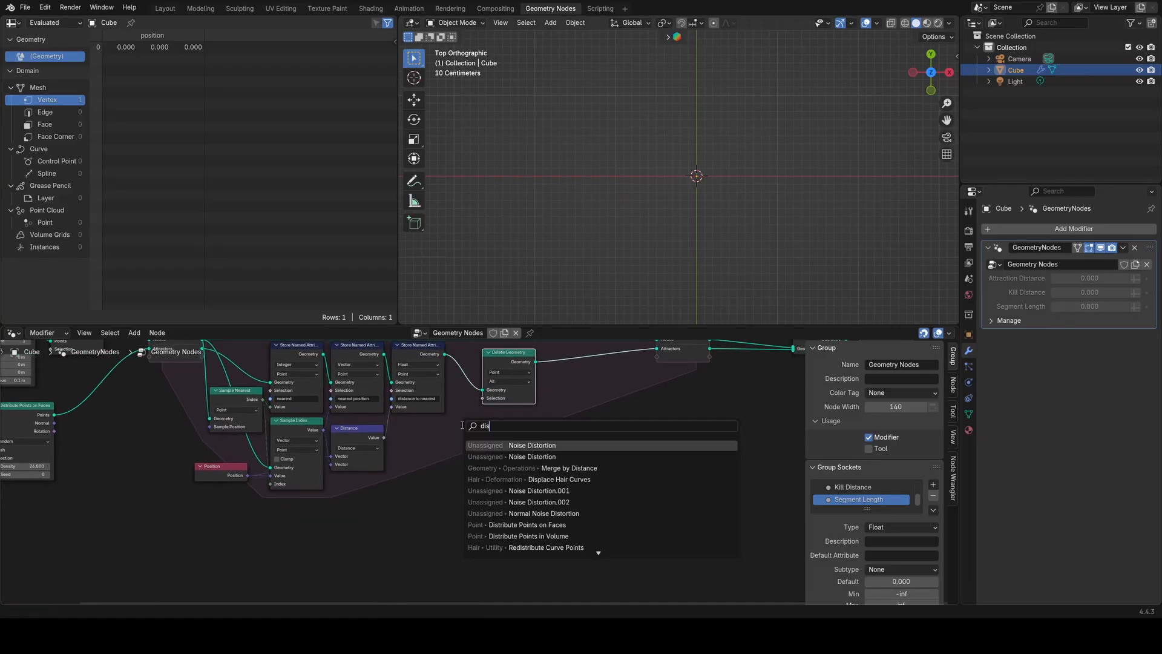
key(BackSpace)
key(BackSpace)
key(BackSpace)
text(name)
key(Return)
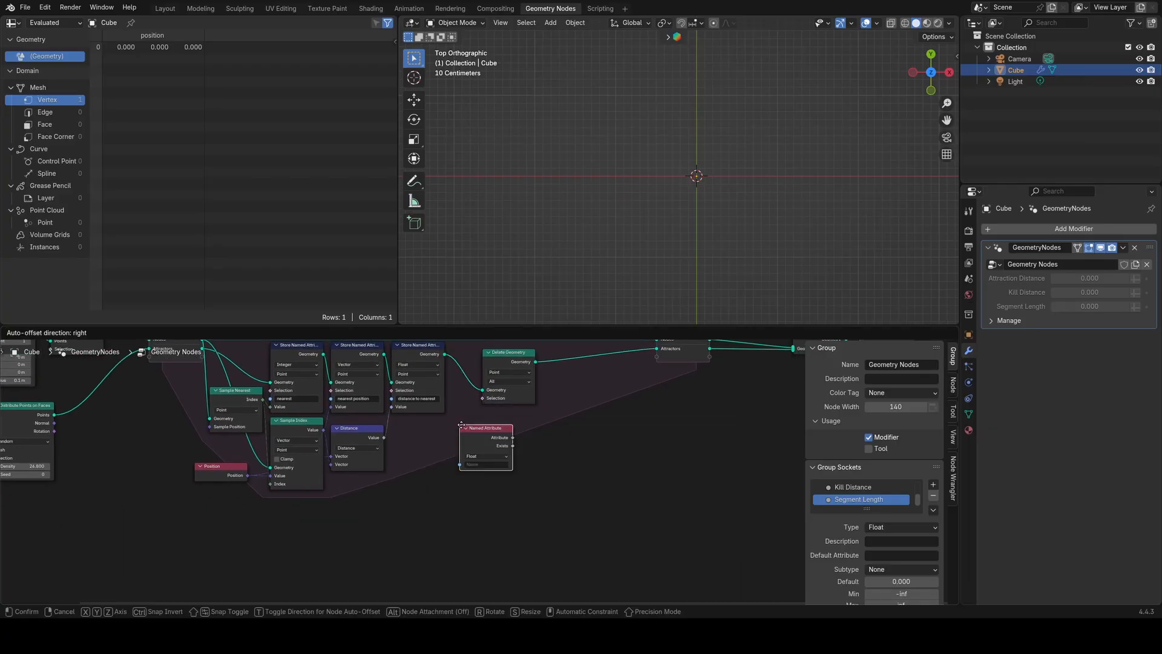
click(416, 437)
click(445, 479)
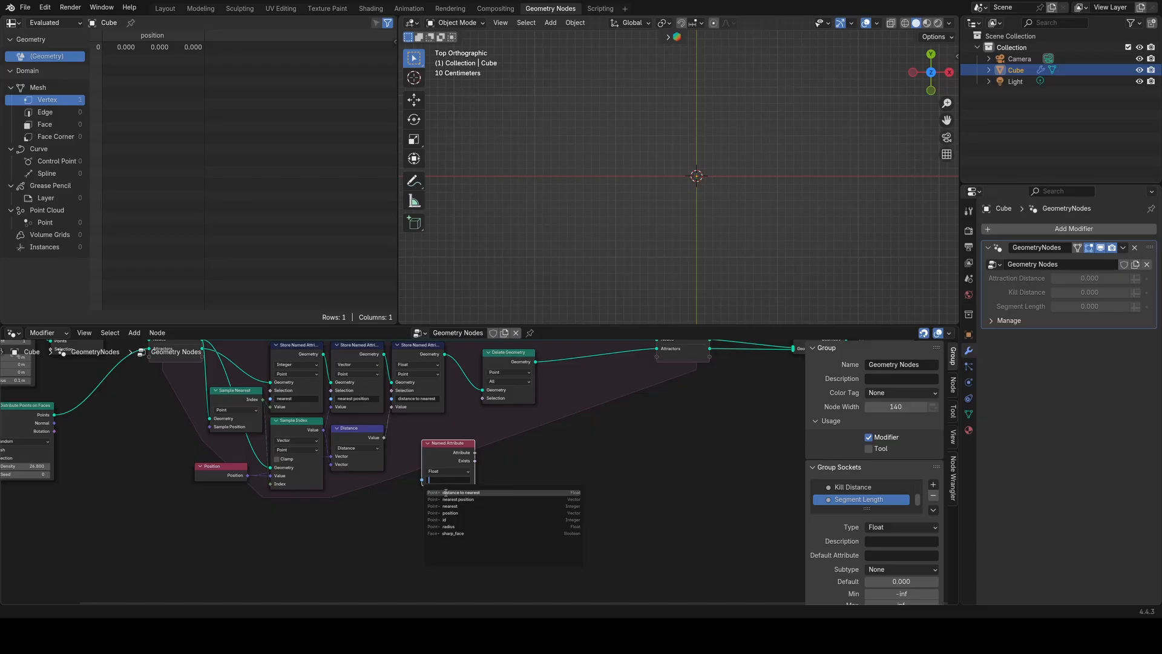
click(446, 495)
Step: Feed the distance to nearest attribute into a new Less Than or Equal compare node
drag(448, 448, 486, 458)
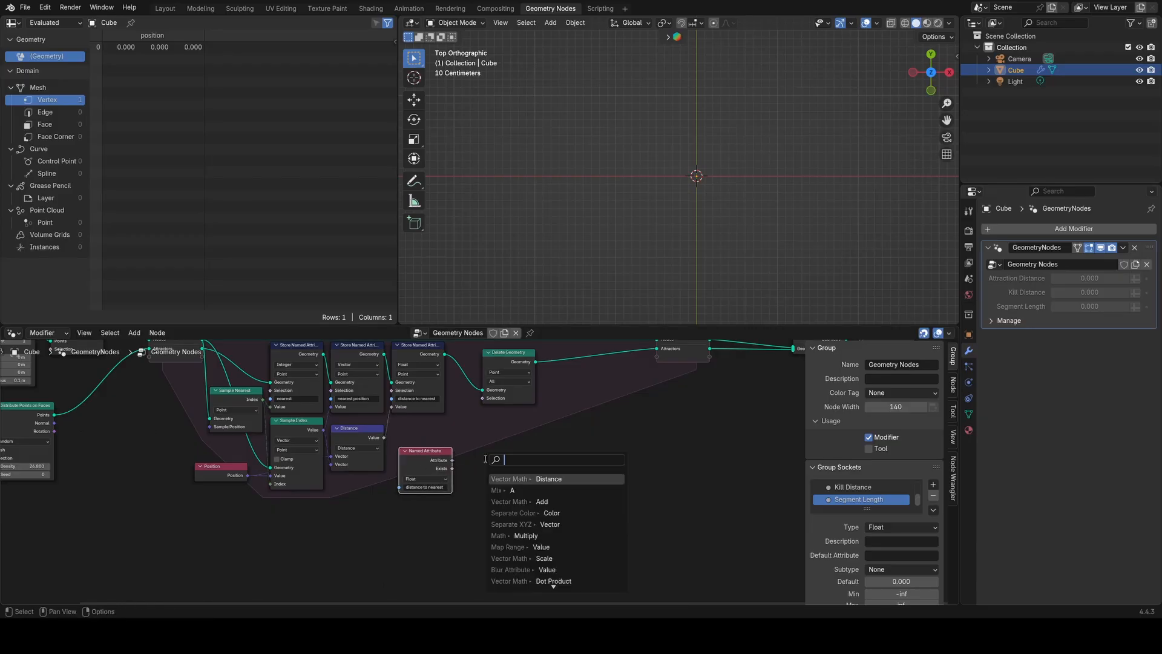
text(less)
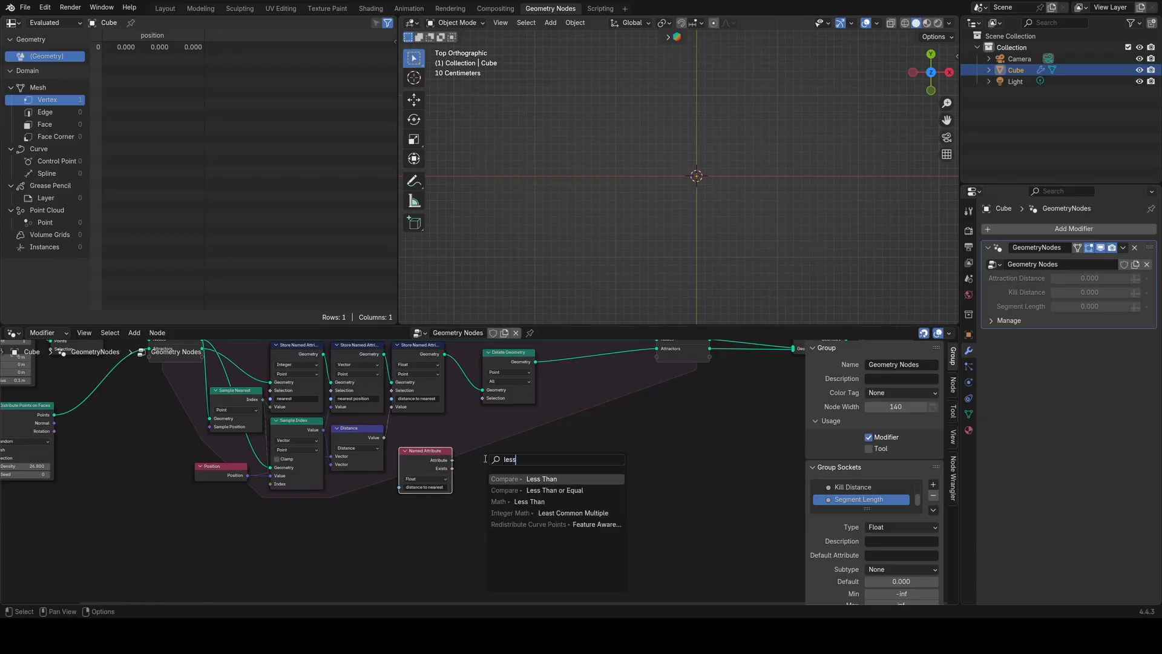
click(504, 491)
click(477, 487)
Step: Compare against Kill Distance from a new Group Input node, and connect the comparison result to Delete Geometry's Selection
middle_drag(457, 507, 471, 485)
drag(473, 476, 471, 484)
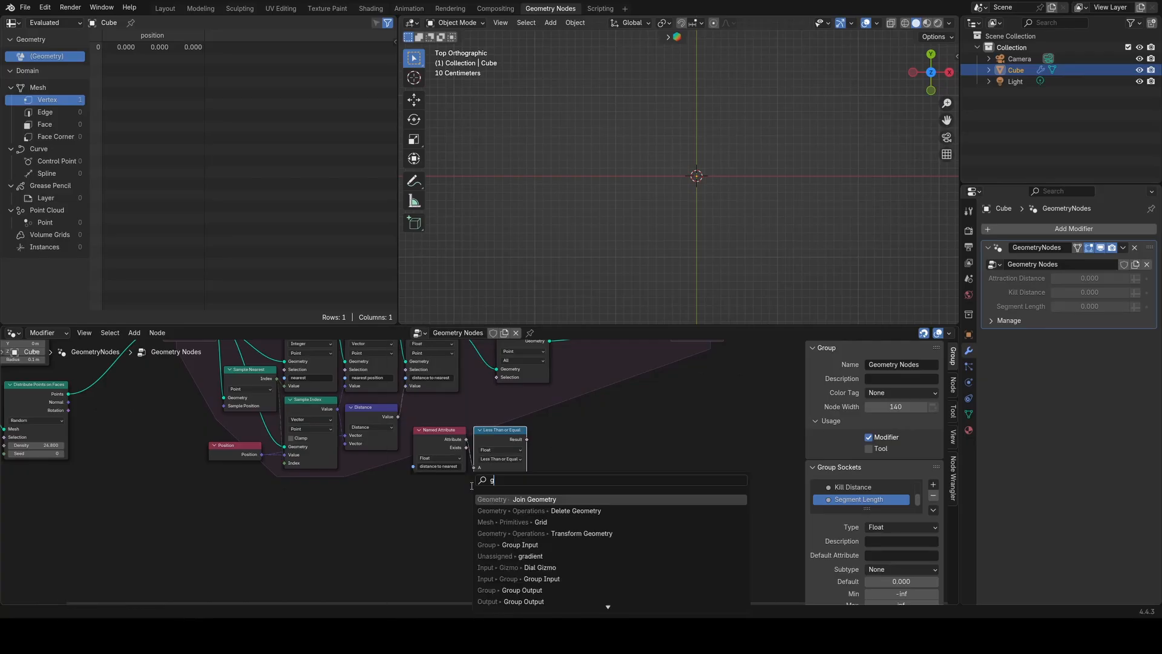
text(grou)
key(Return)
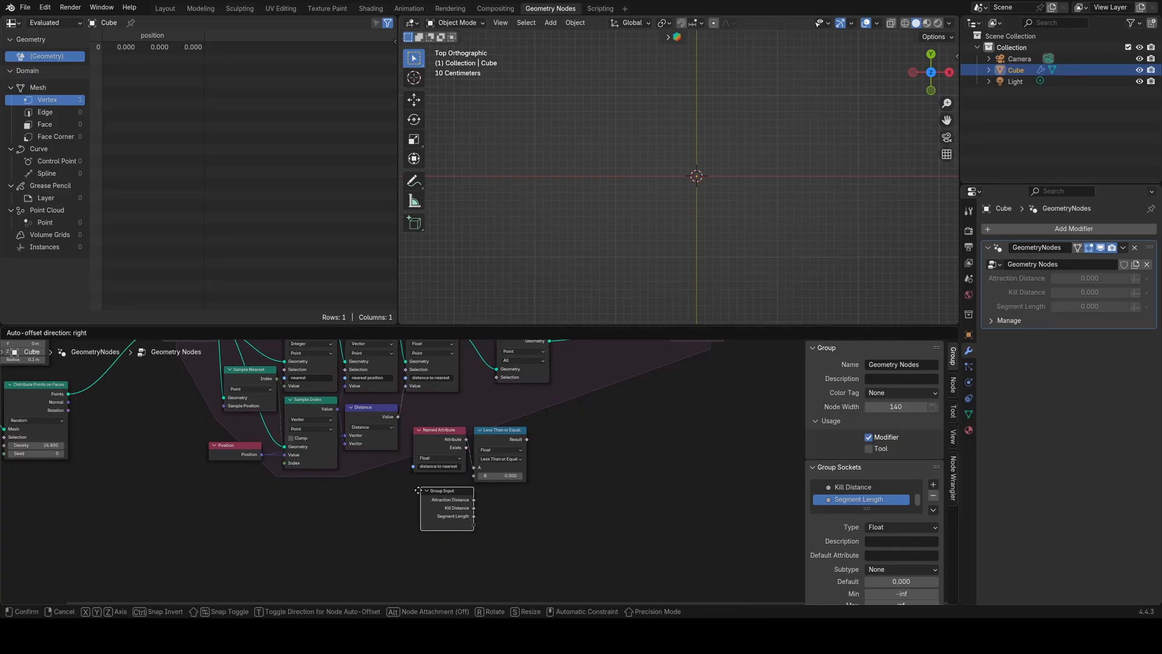
click(457, 501)
drag(466, 501, 473, 476)
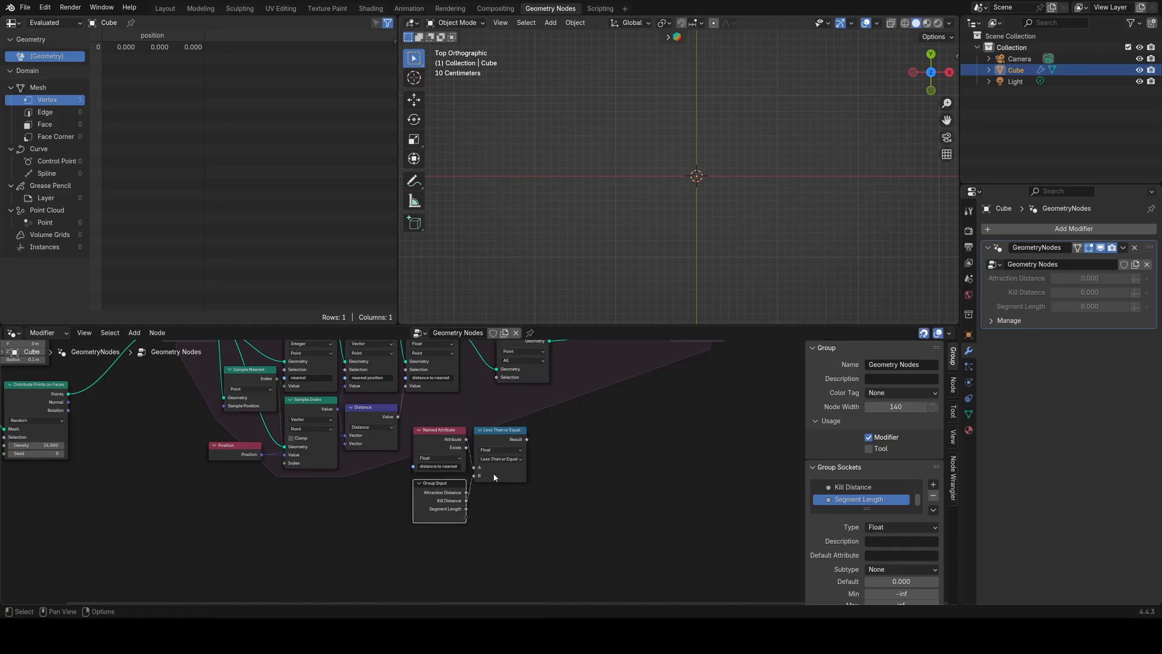
middle_drag(554, 459, 497, 511)
drag(470, 491, 440, 429)
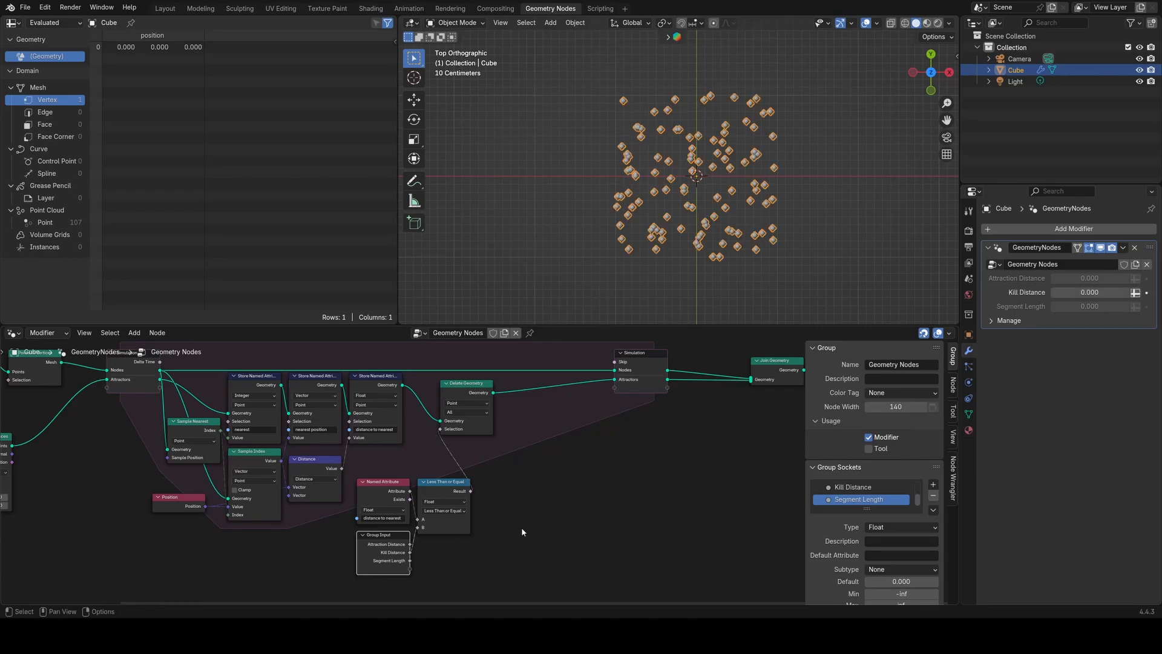
Step: Move the Group Output, Join Geometry and simulation output nodes further along to make room in the simulation zone
middle_drag(531, 509, 281, 528)
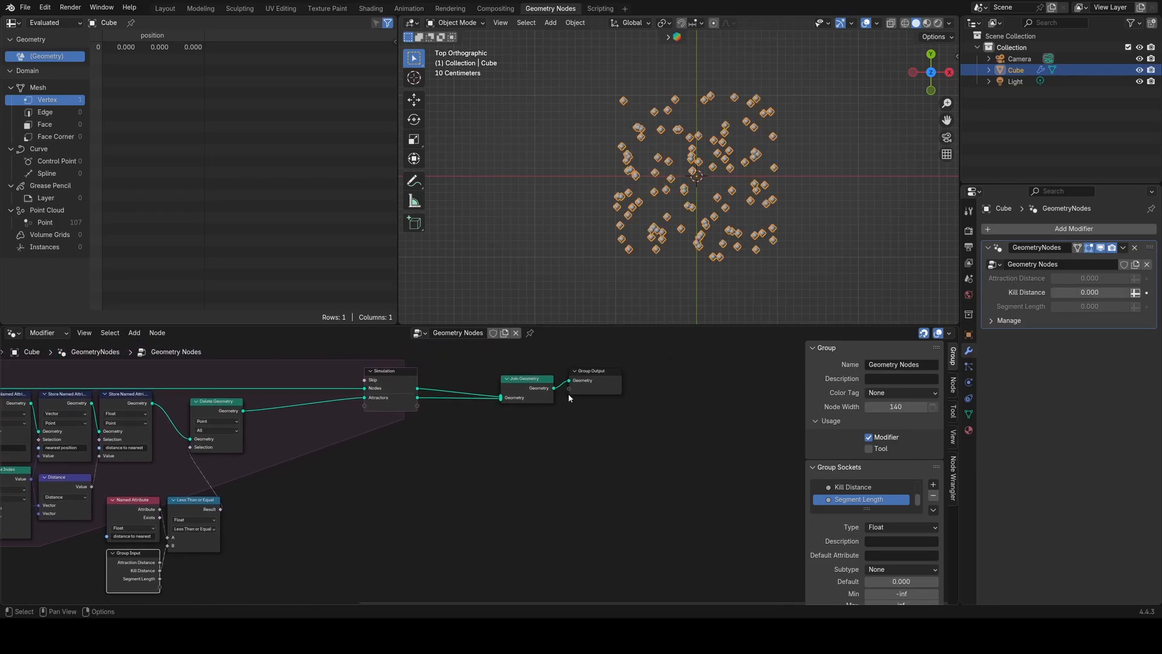
drag(591, 388, 653, 389)
drag(536, 393, 604, 393)
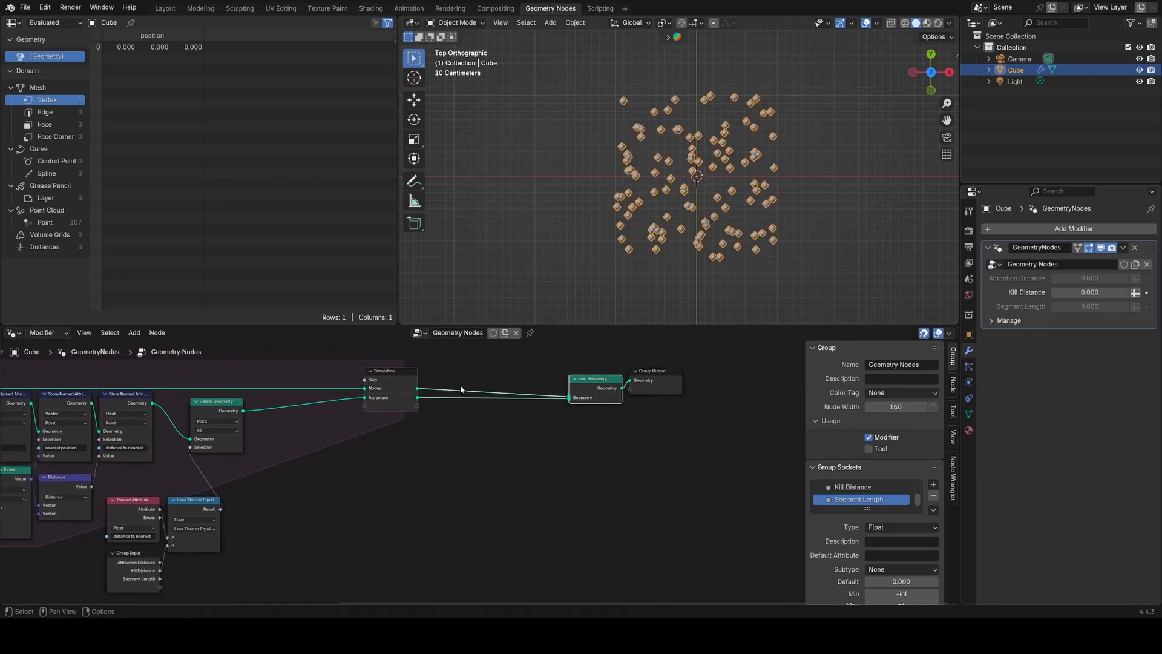
drag(408, 390, 499, 390)
Step: Arrange the Less Than or Equal, Named Attribute and Group Input nodes compactly beneath the Delete Geometry node
middle_drag(295, 420, 442, 405)
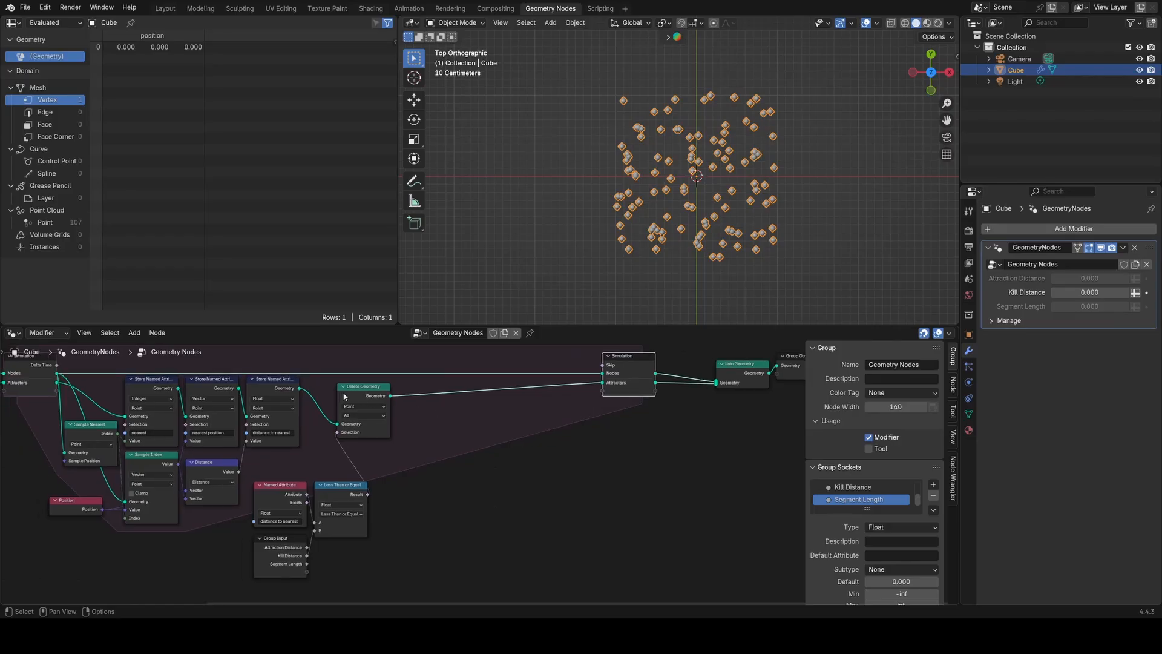
drag(353, 389, 346, 389)
drag(335, 486, 349, 447)
drag(285, 486, 292, 456)
drag(281, 542, 289, 511)
middle_drag(289, 512, 555, 517)
middle_drag(526, 451, 286, 477)
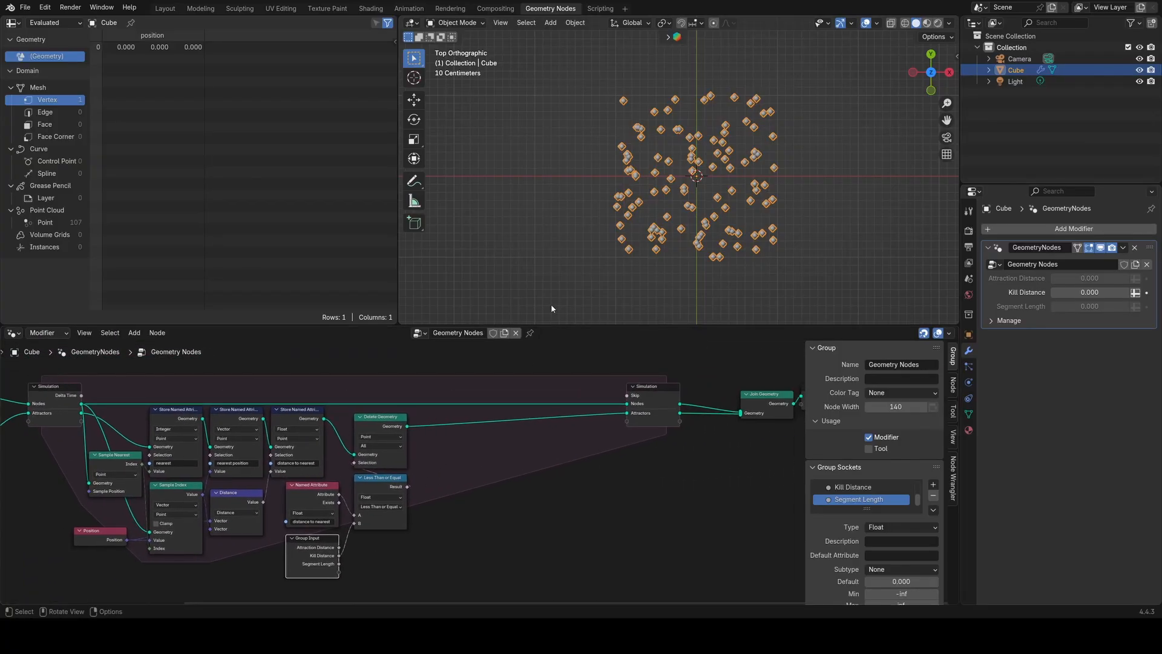
middle_drag(450, 445, 355, 447)
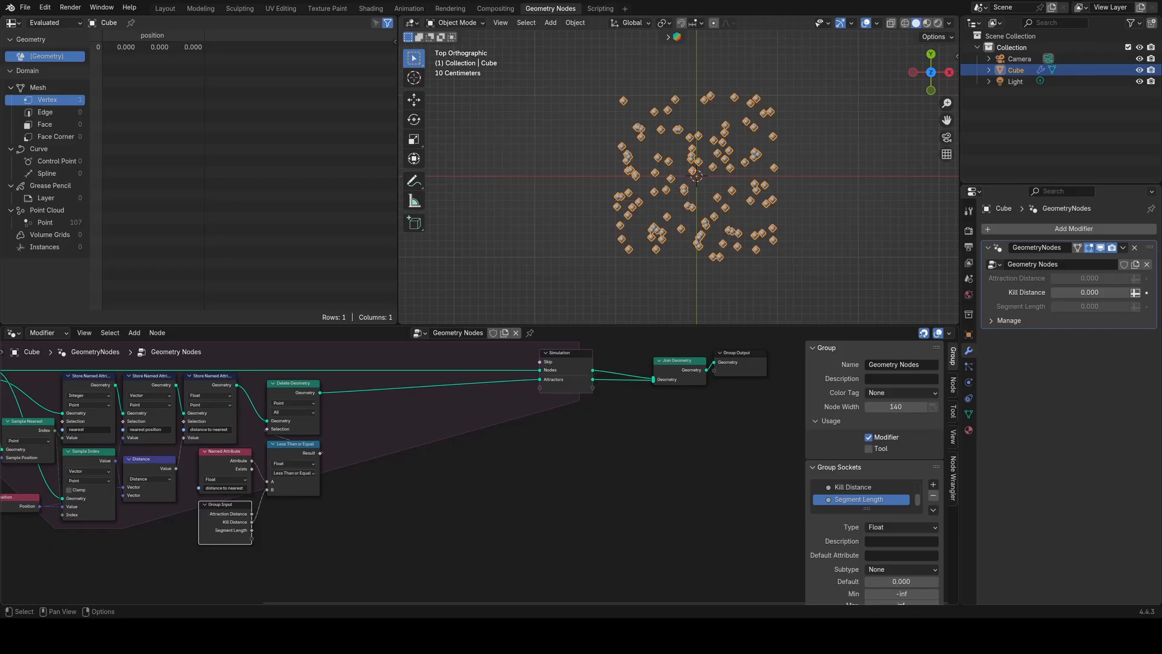
click(721, 356)
middle_drag(390, 423, 472, 380)
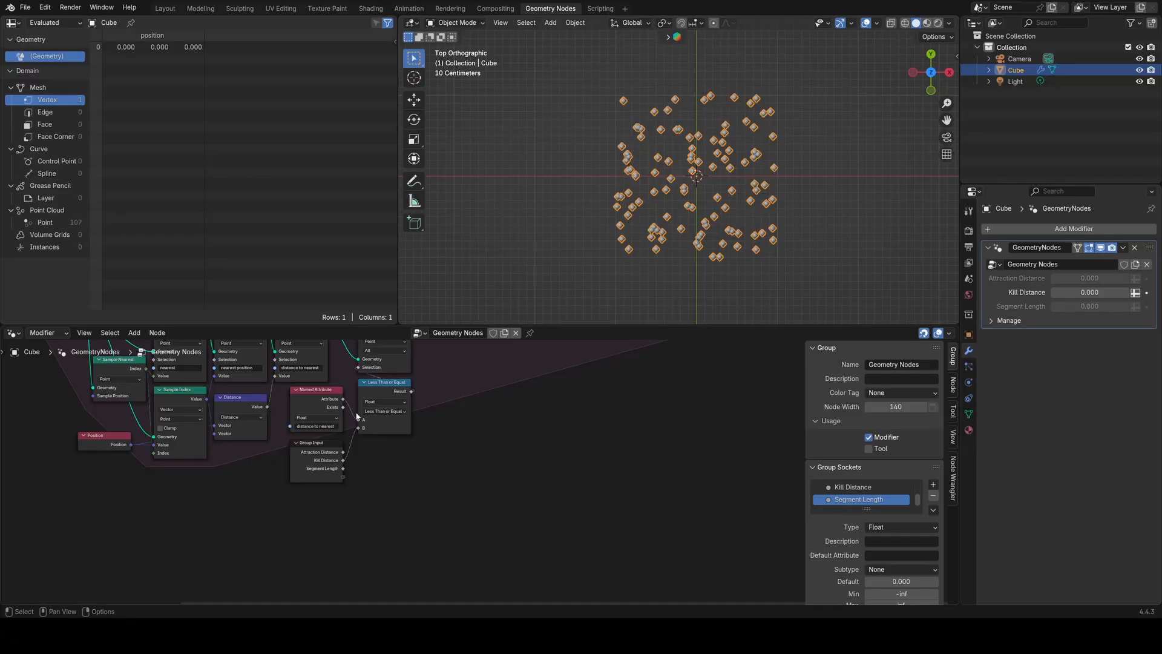
Step: Maximize the node editor to get more room for the node tree
middle_drag(437, 390, 456, 346)
key(ctrl+space)
scroll(427, 423, down, 3)
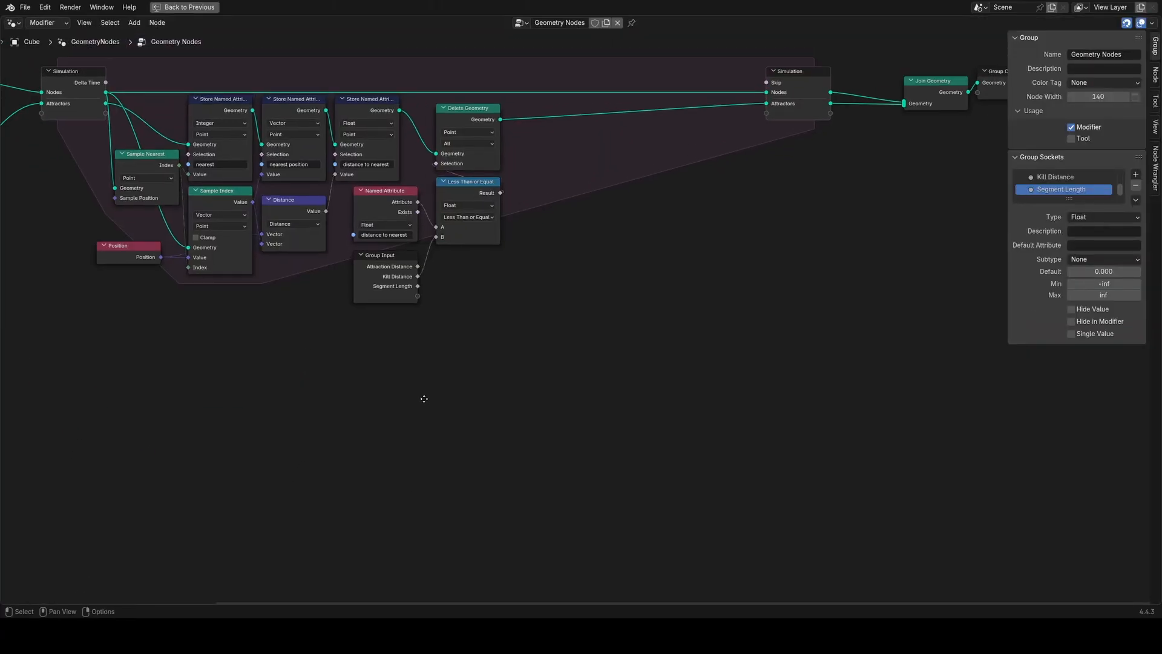
Step: Duplicate the distance to nearest Named Attribute node into the empty area below and set the copy to nearest position
click(387, 242)
key(shift+d)
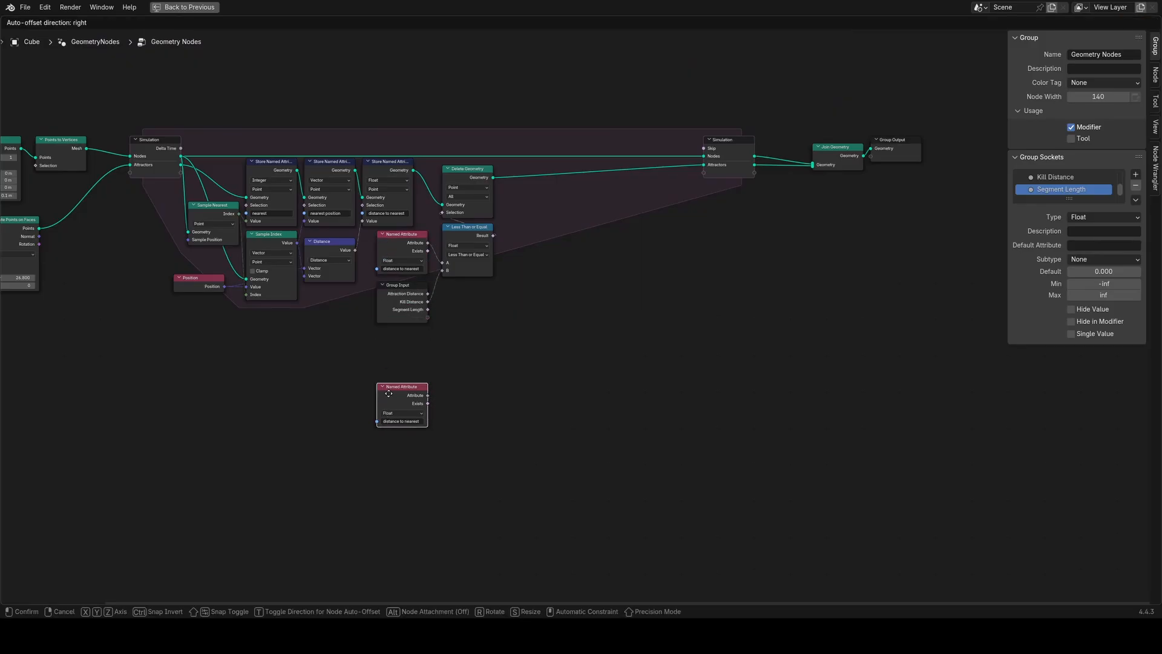
click(393, 381)
drag(400, 380, 365, 374)
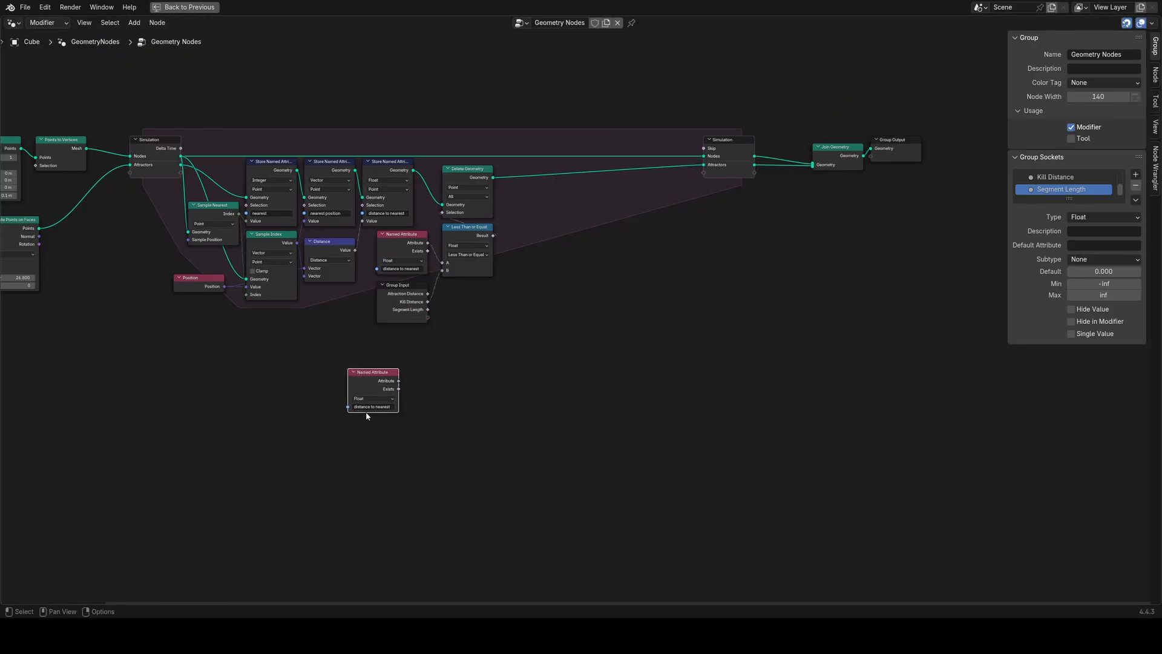
click(367, 407)
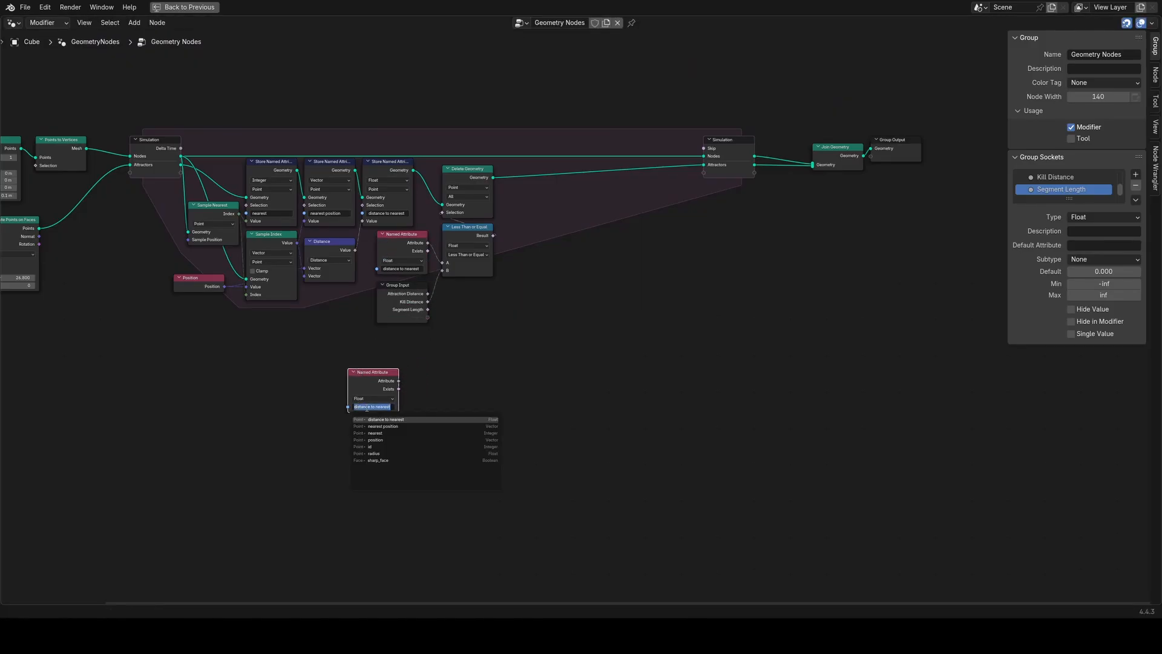
click(378, 426)
drag(372, 407, 387, 405)
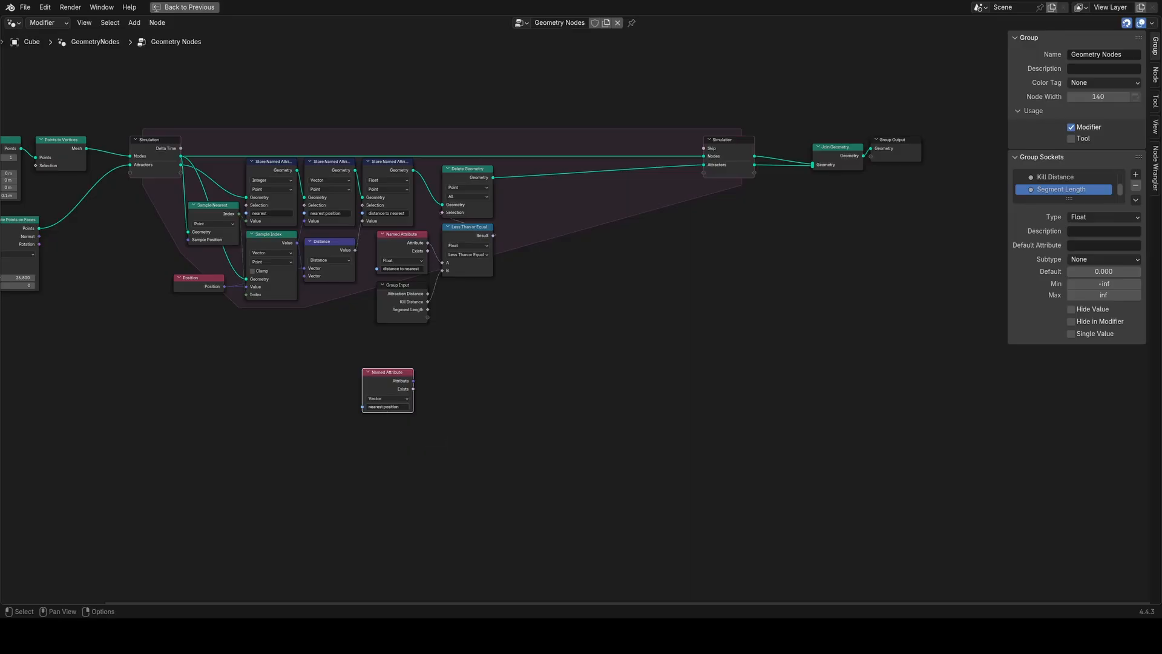
Step: Feed the nearest position attribute into a new vector Subtract node placed beside it
click(536, 425)
scroll(394, 396, up, 2)
drag(369, 397, 393, 409)
text(s)
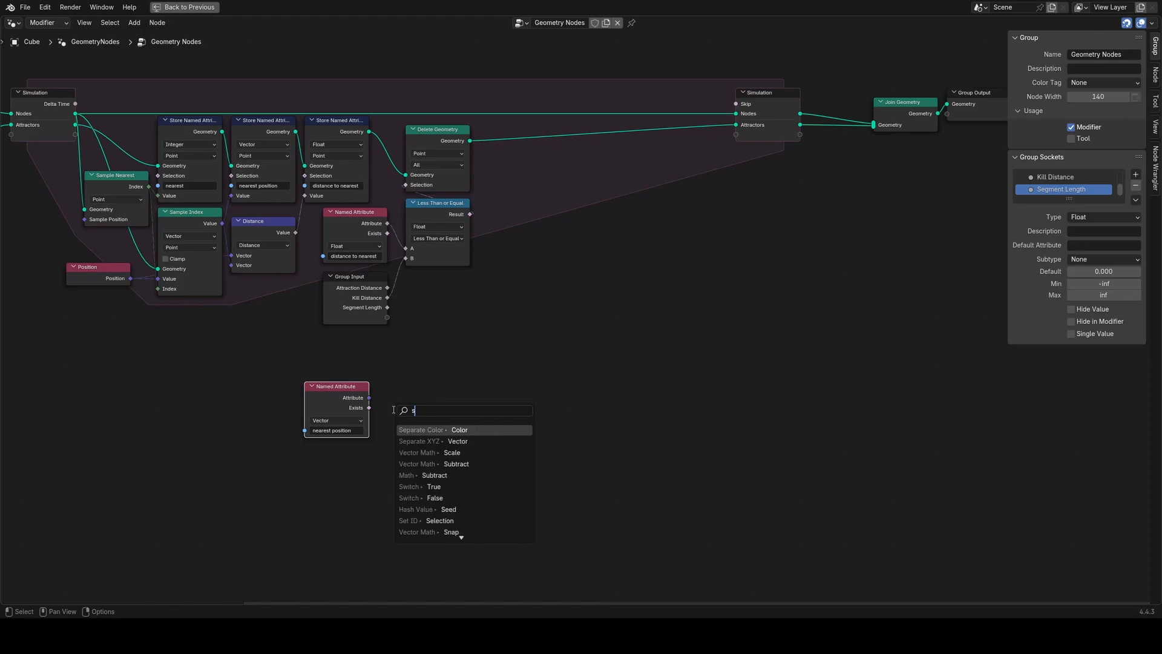
text(oub)
key(BackSpace)
key(BackSpace)
key(BackSpace)
text(ub)
key(Return)
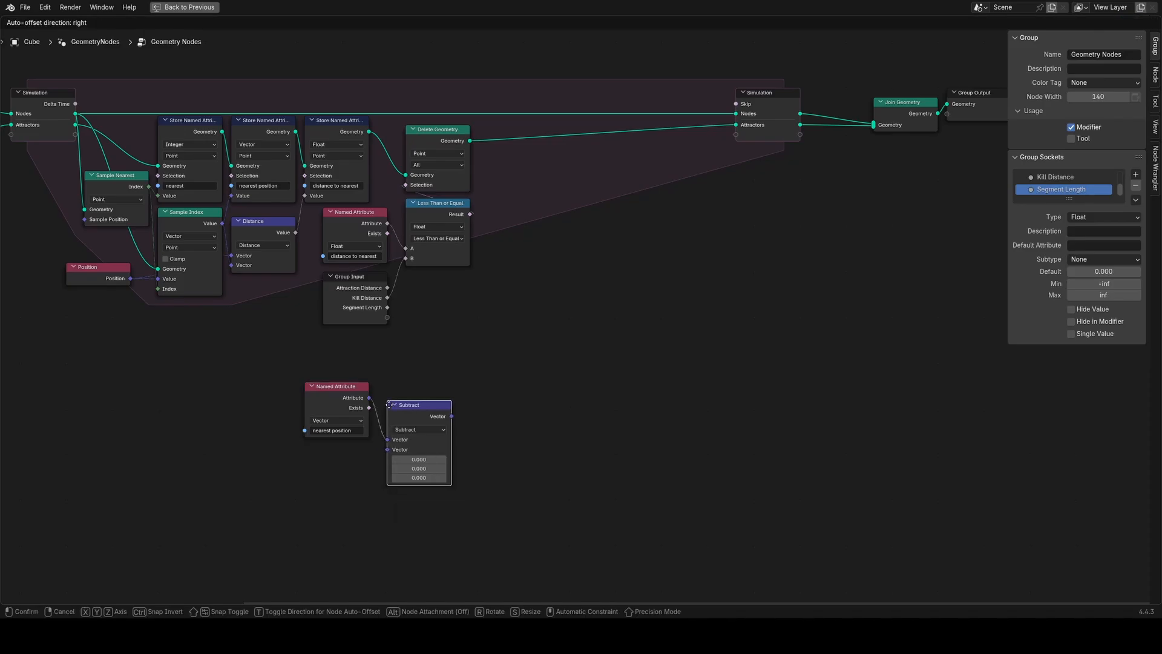
click(378, 386)
Step: Add a Position node under the nearest position attribute and connect it to the Subtract node's second vector
key(shift+a)
text(pos)
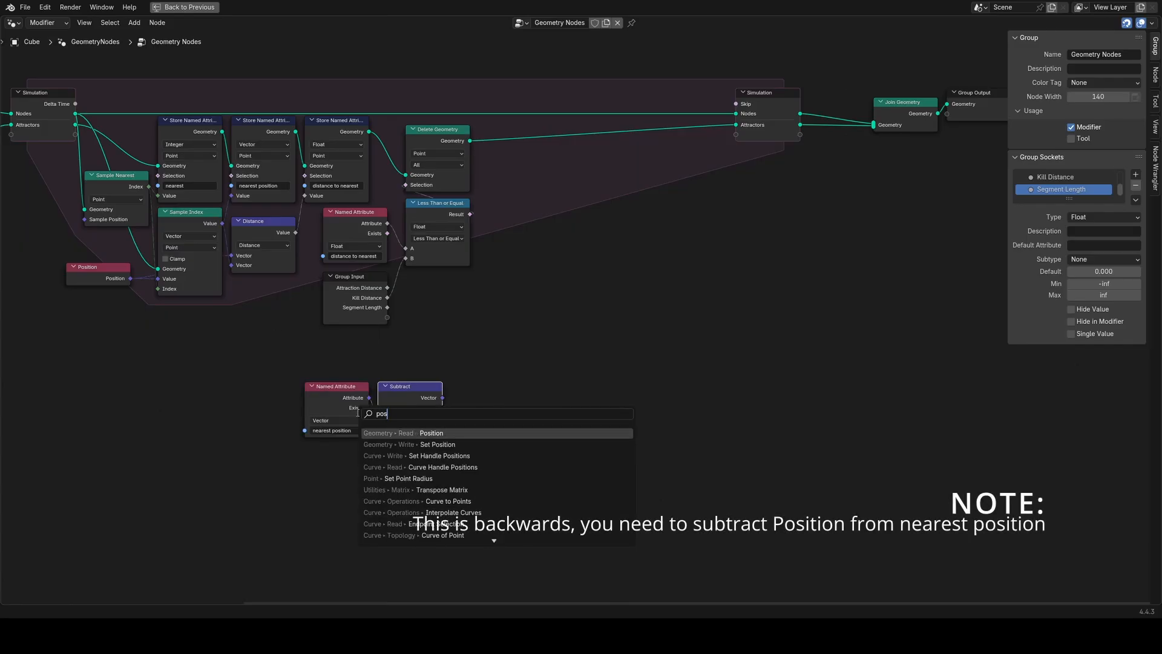
click(431, 444)
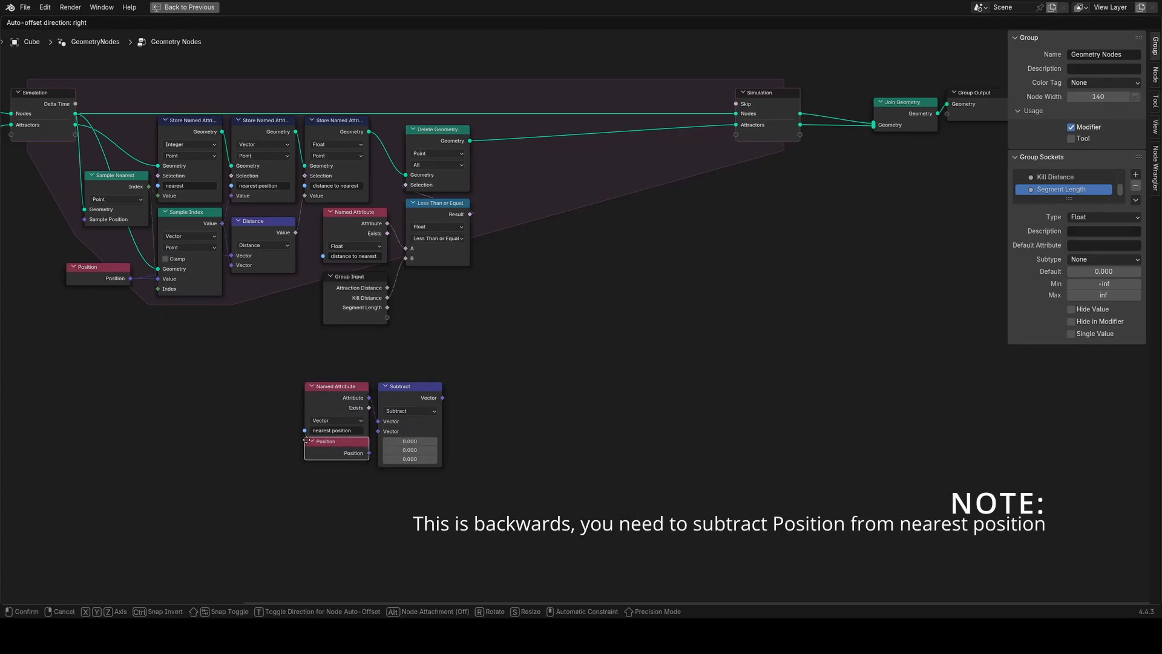
click(340, 459)
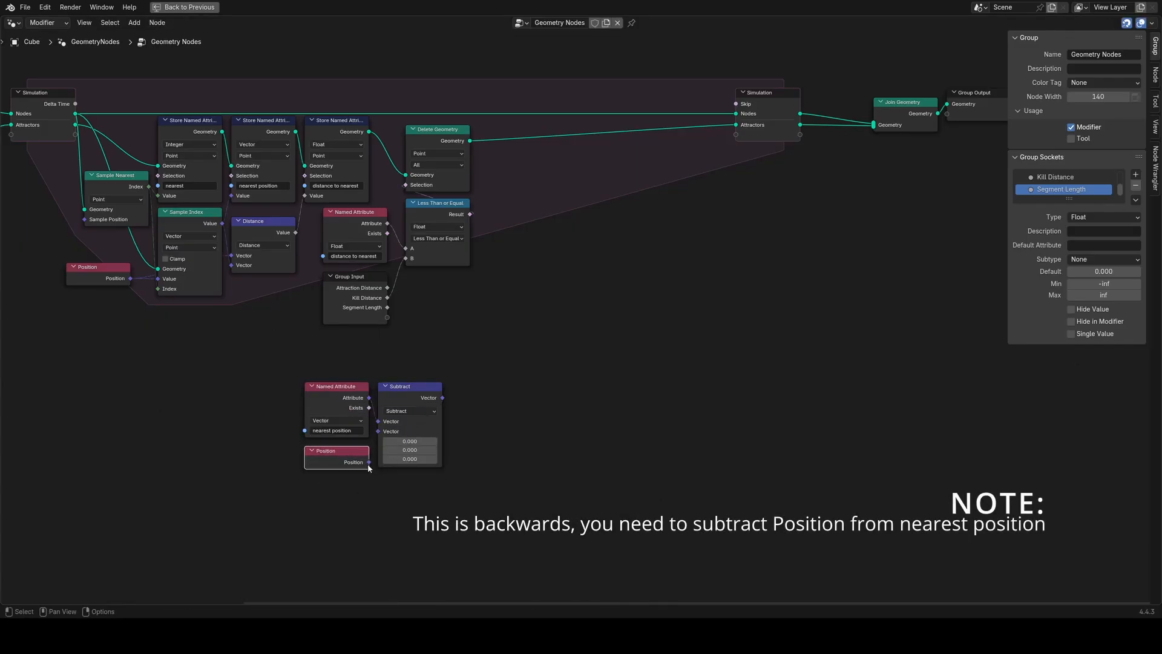
drag(368, 462, 376, 440)
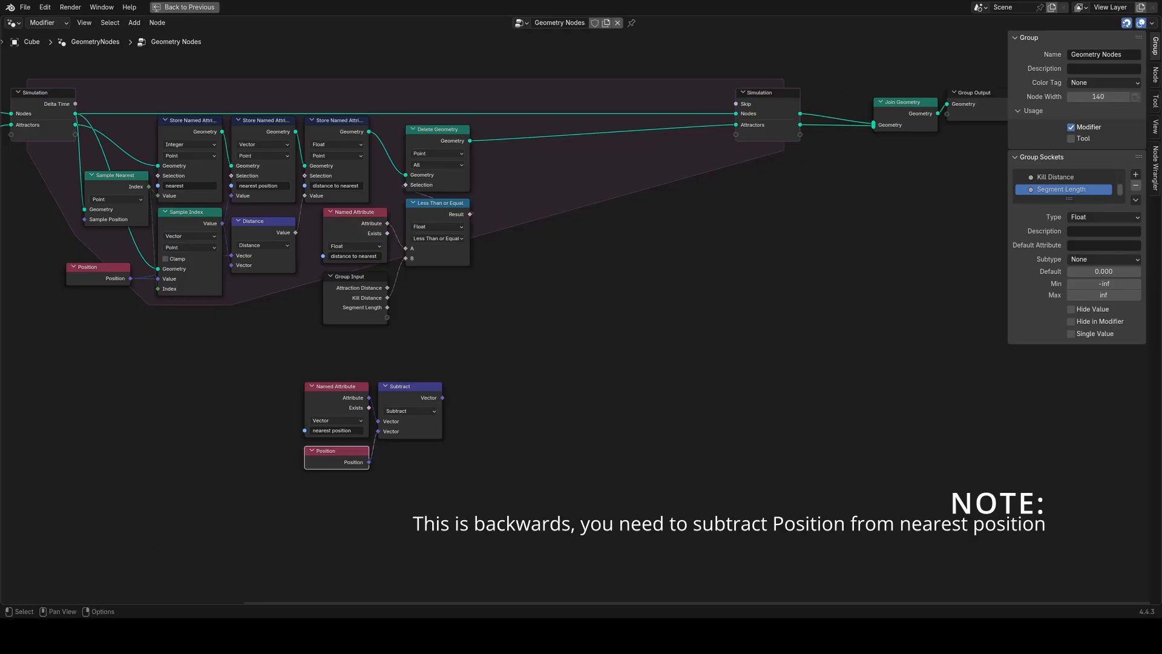
Step: Add a vector Normalize node after the Subtract node to normalize the difference
drag(442, 398, 467, 398)
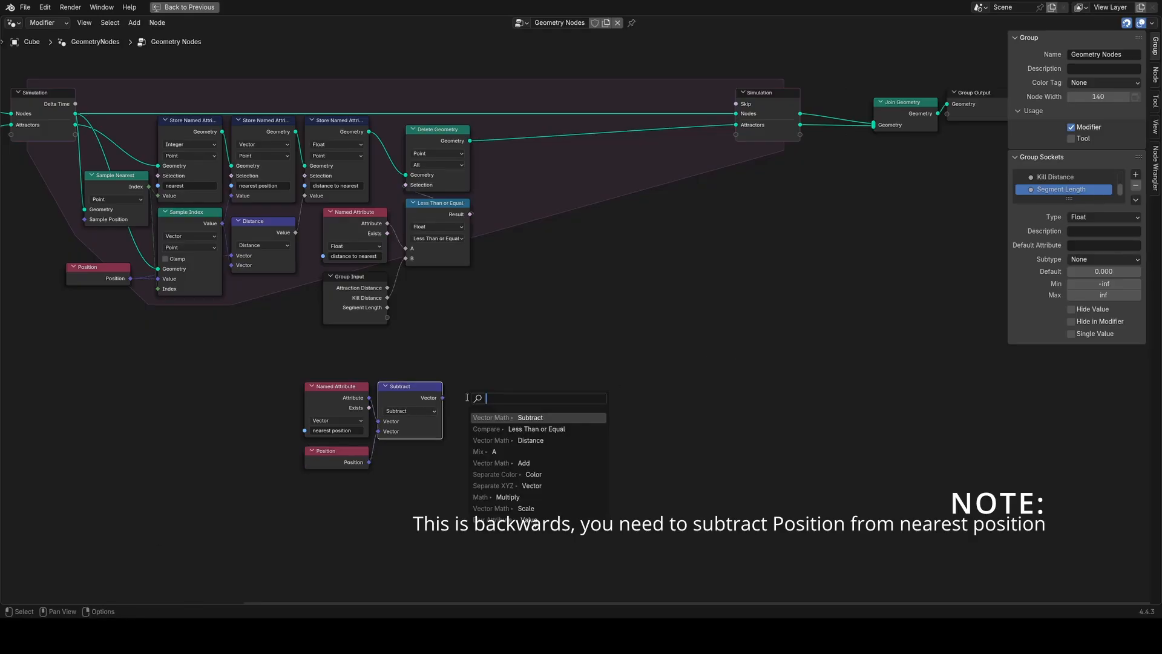
text(nor)
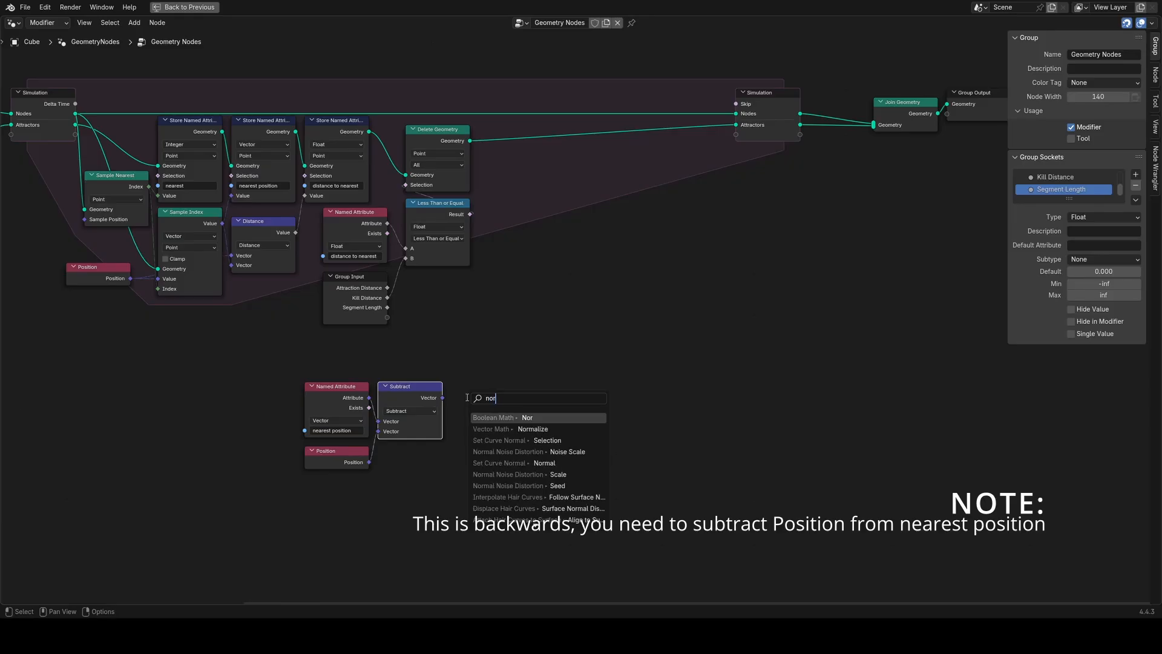
key(Down)
key(Return)
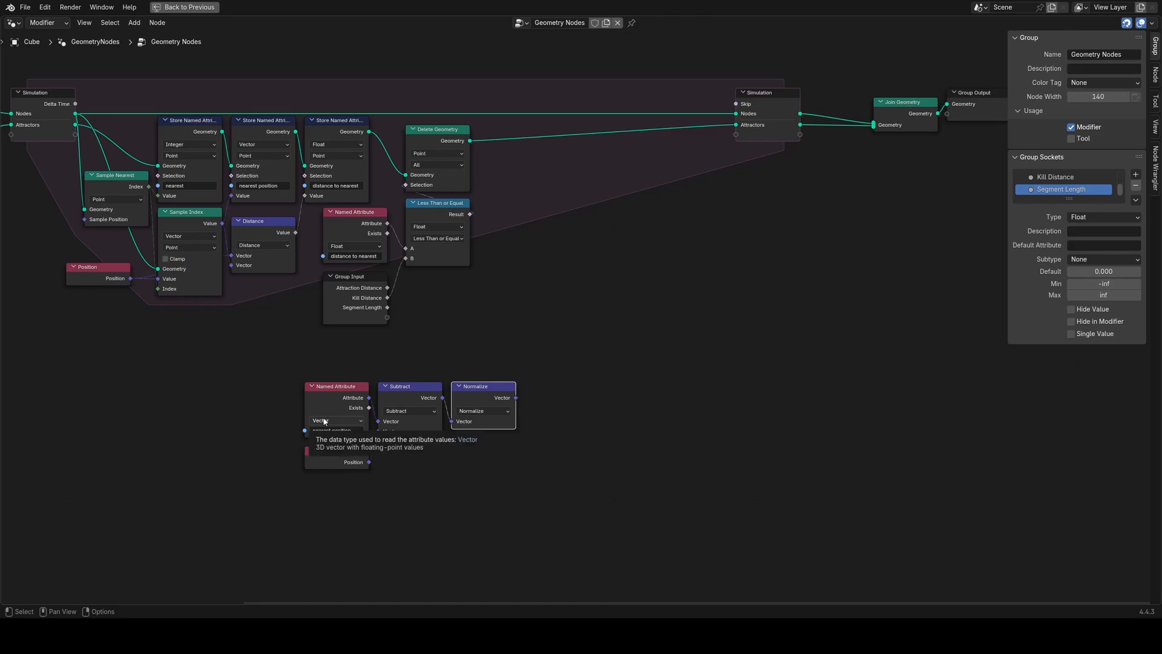
click(698, 398)
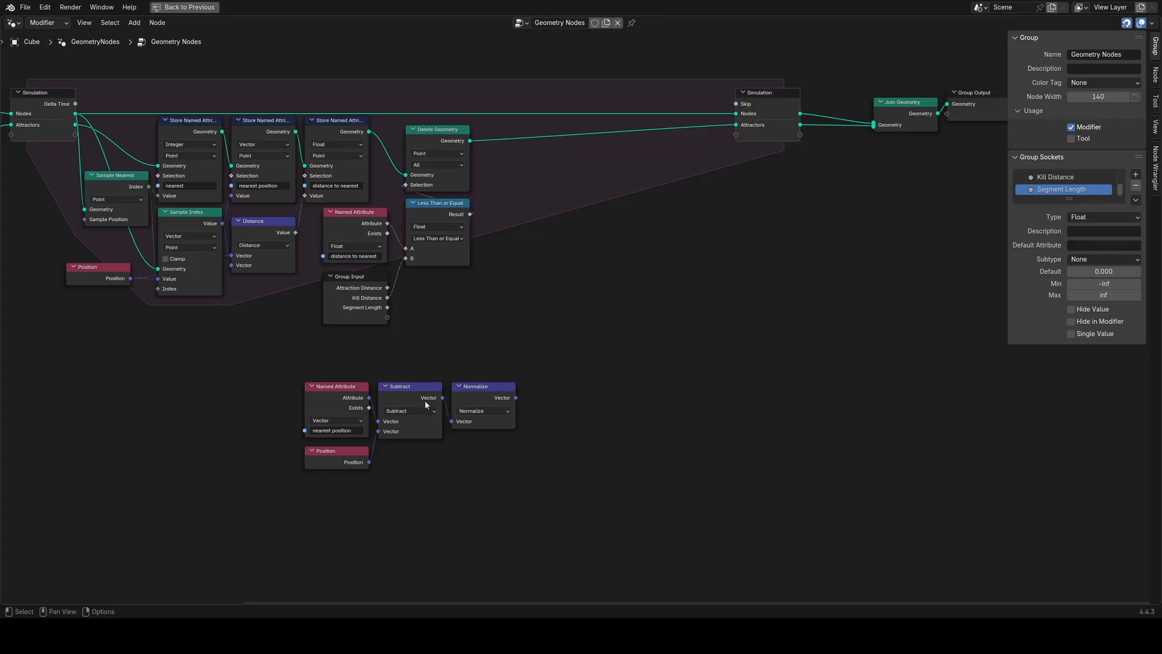
Step: Add a vector Scale node after the Normalize node
middle_drag(607, 402, 594, 379)
key(shift+a)
text(sca)
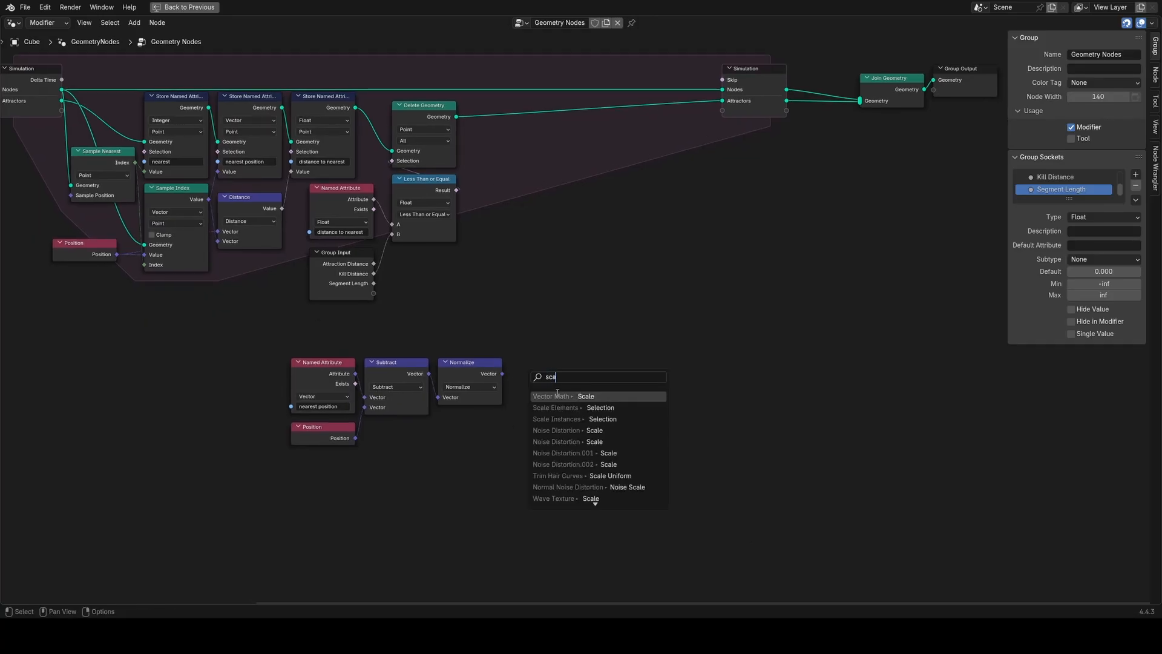
click(557, 394)
click(519, 387)
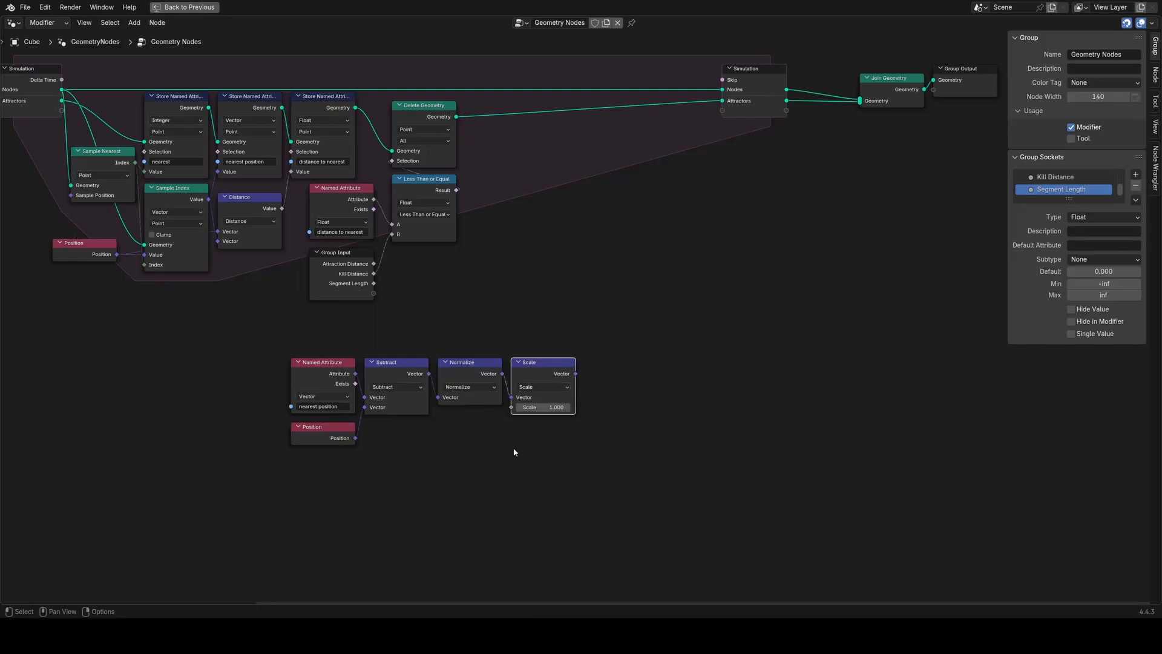
Step: Duplicate the Group Input node and place the copy below the lower Position node
click(339, 282)
key(shift+d)
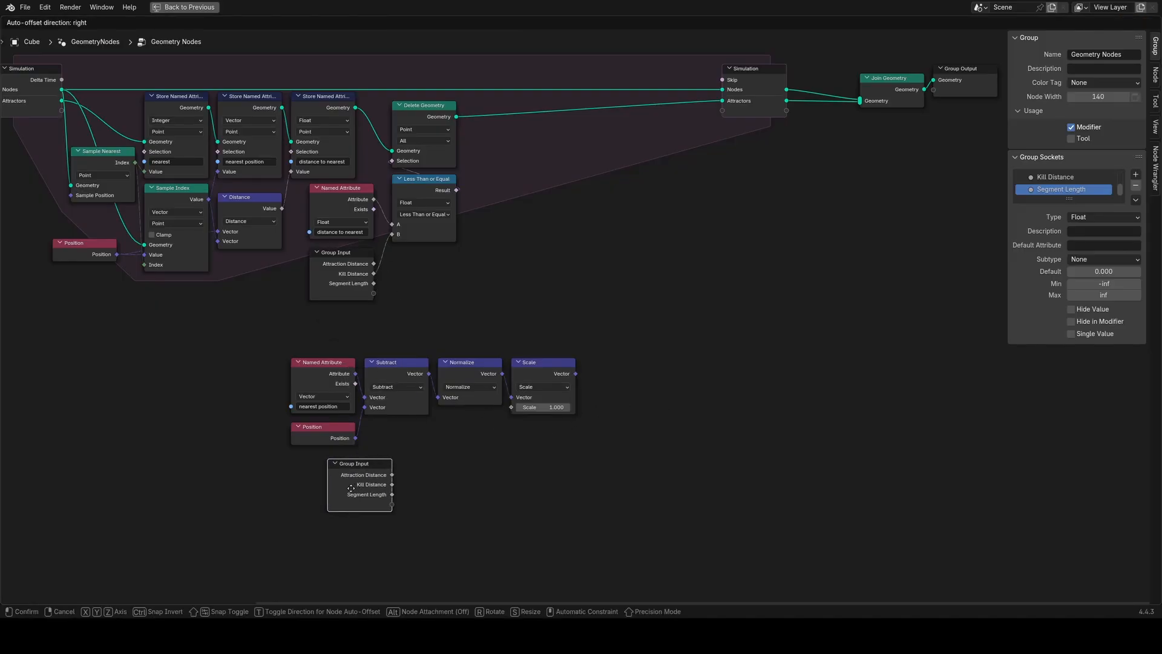
click(316, 484)
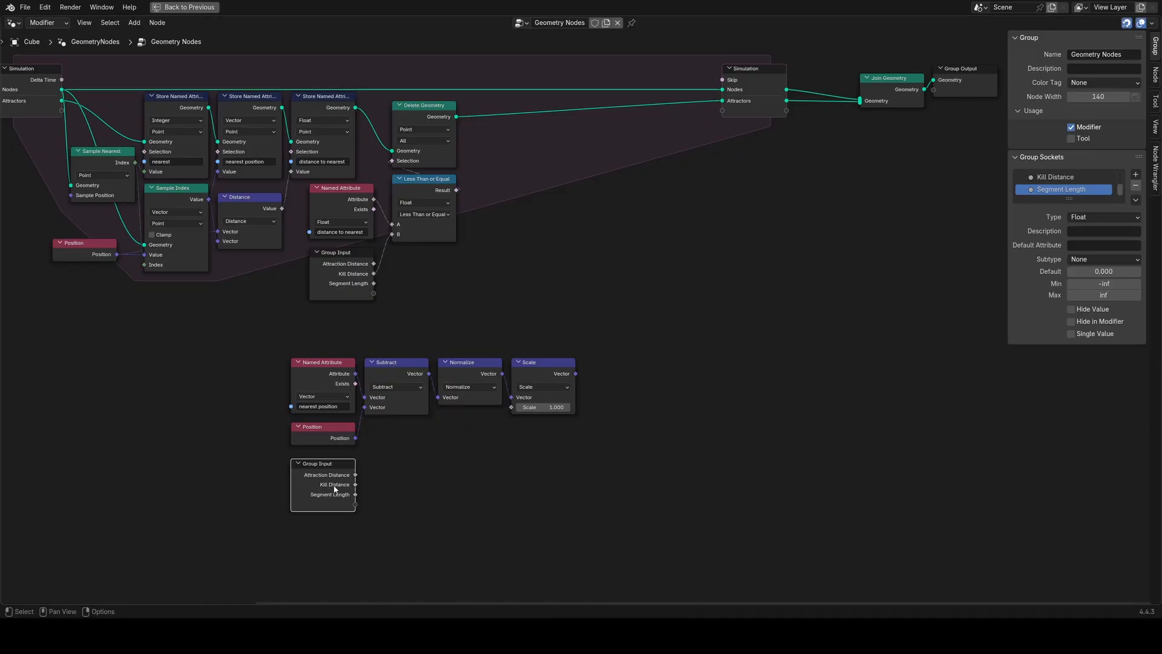
Step: Add a float Less Than or Equal comparison beside the copied Group Input, with Attraction Distance connected to its B input
drag(355, 474, 380, 474)
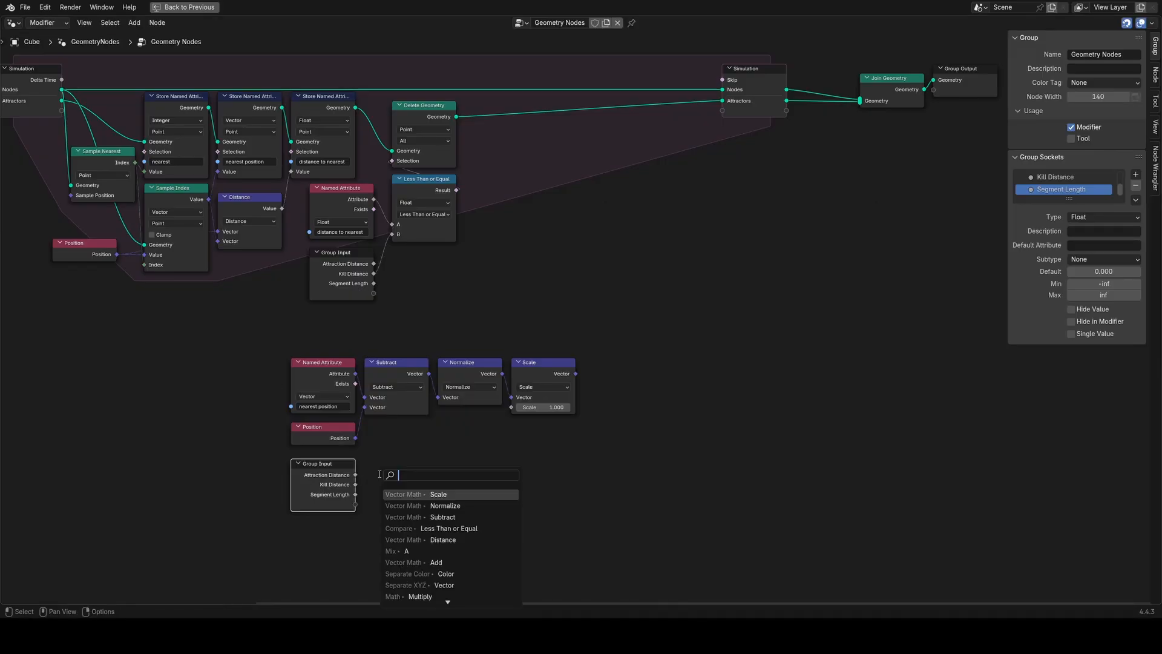
text(less)
key(Return)
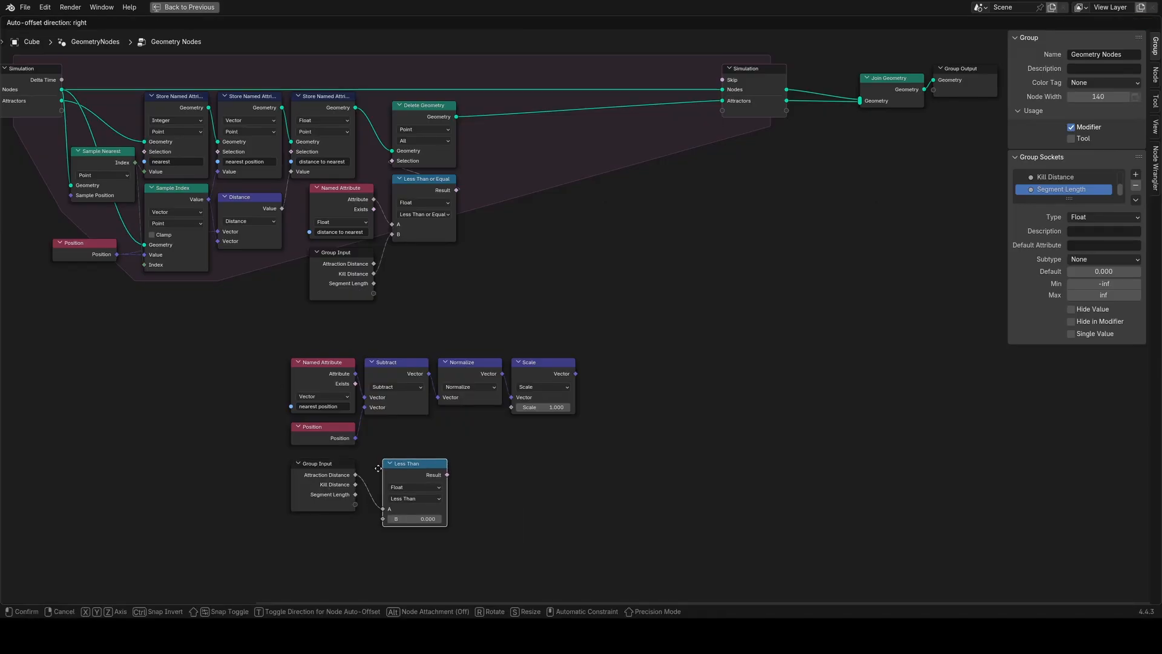
click(378, 468)
click(415, 498)
click(439, 532)
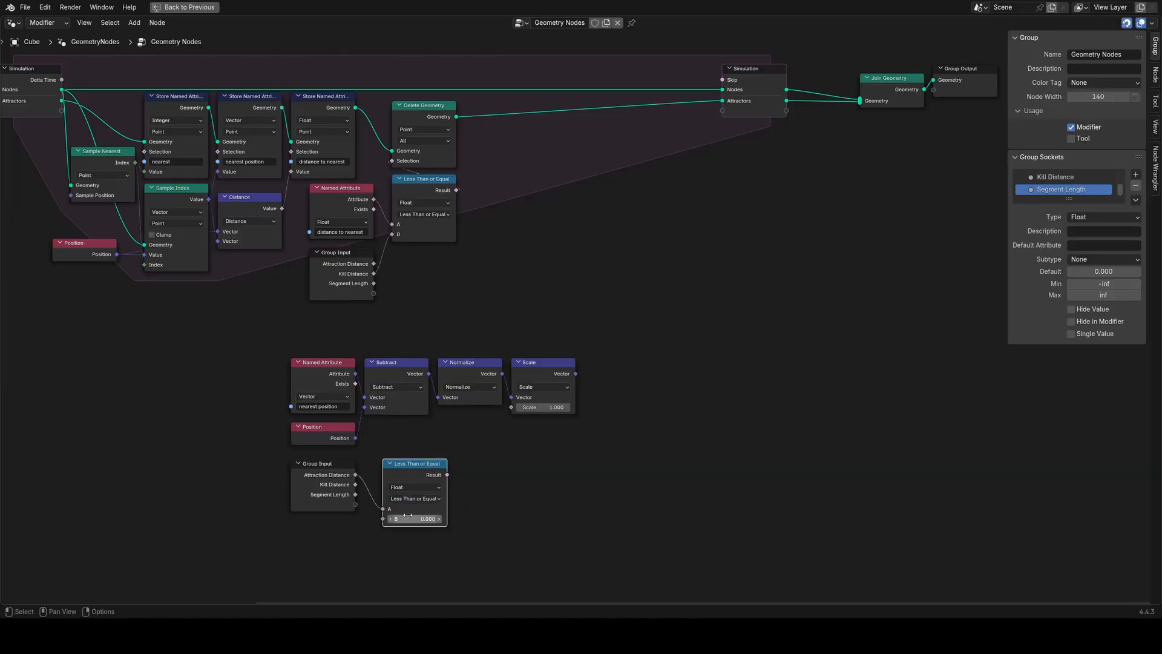
middle_drag(407, 514, 415, 496)
drag(391, 489, 391, 500)
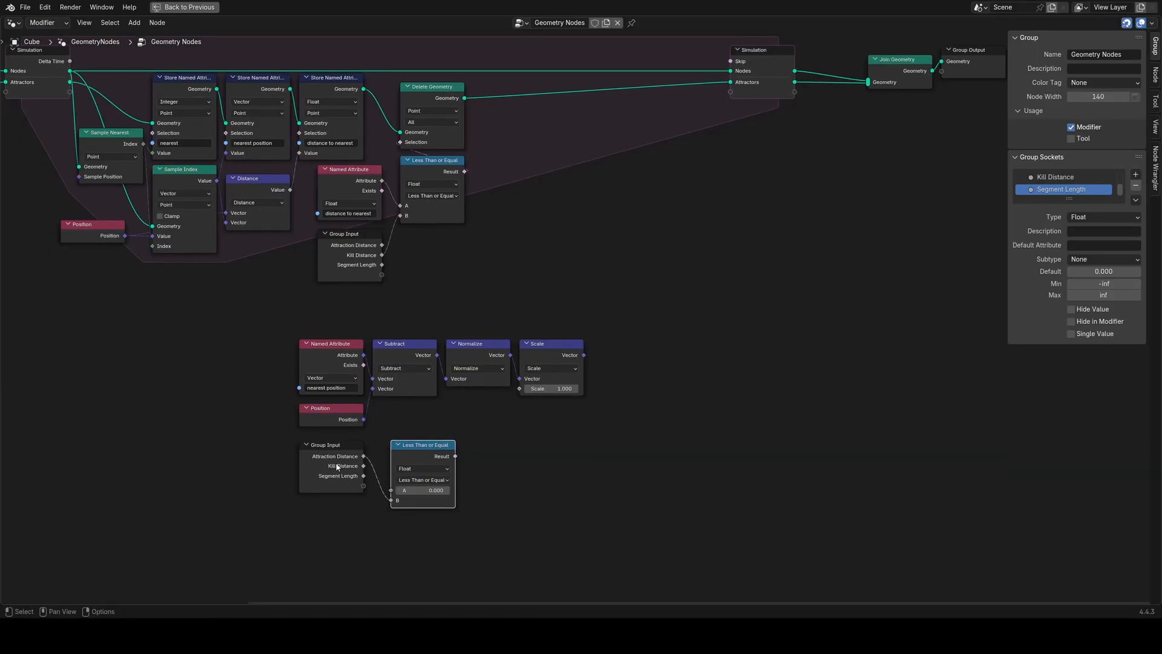
Step: Feed a float Named Attribute "distance to nearest" into the comparison's A input and connect its result to the Scale node's Scale input
drag(337, 466, 339, 530)
click(331, 352)
key(shift+d)
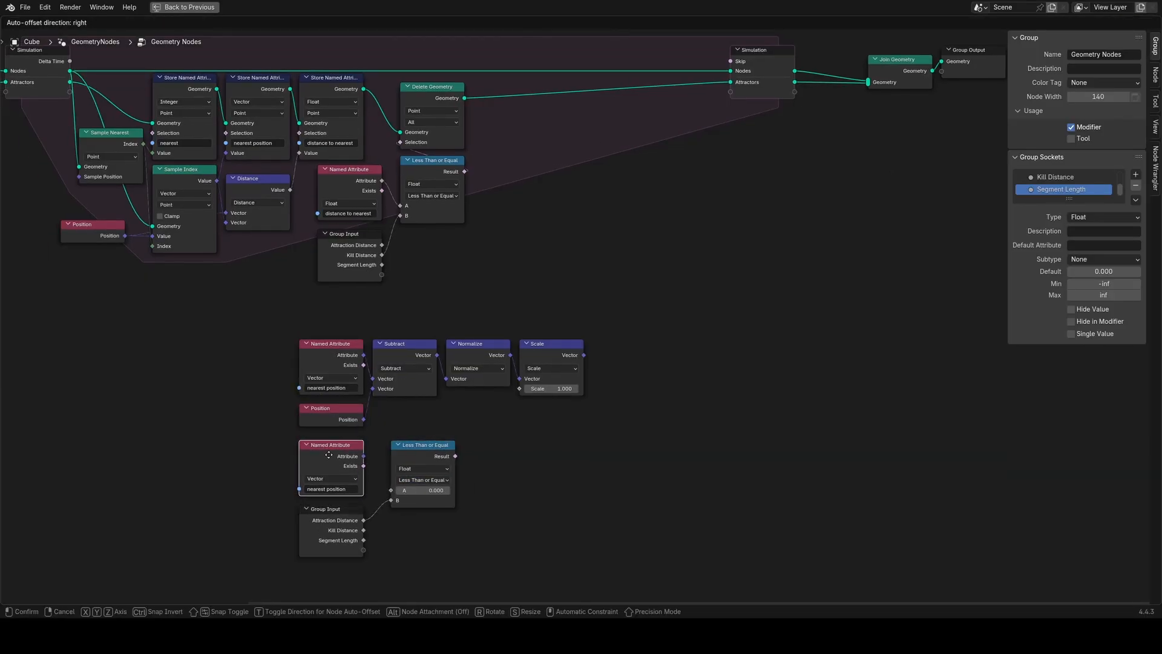
click(329, 454)
click(330, 488)
click(339, 504)
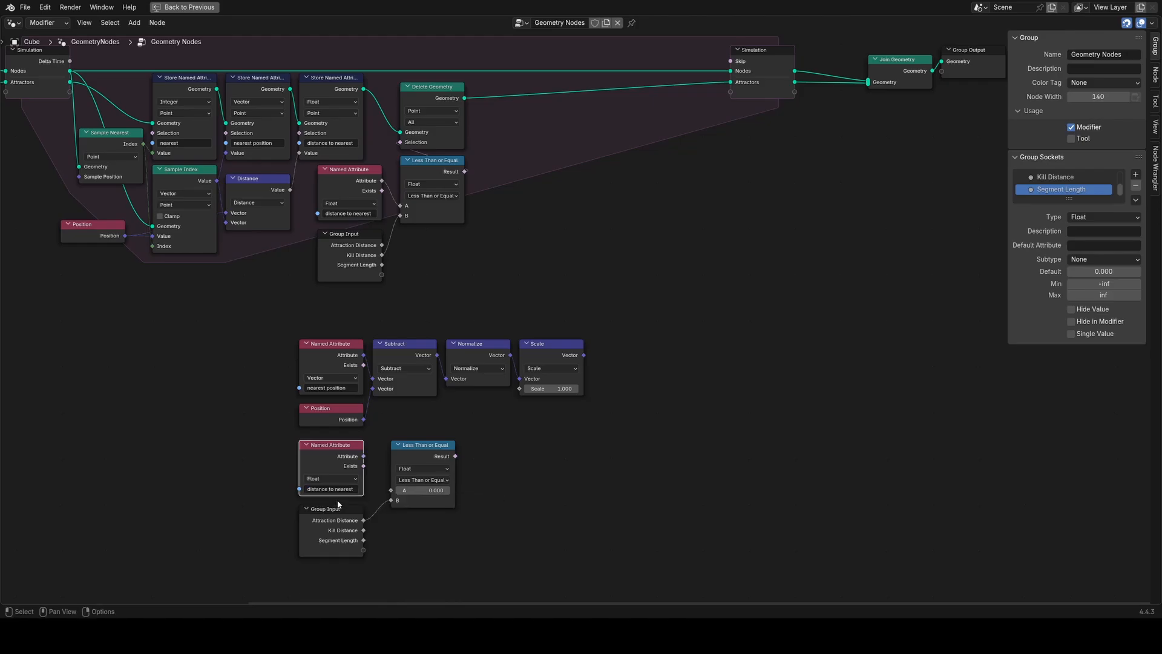
drag(419, 451, 519, 388)
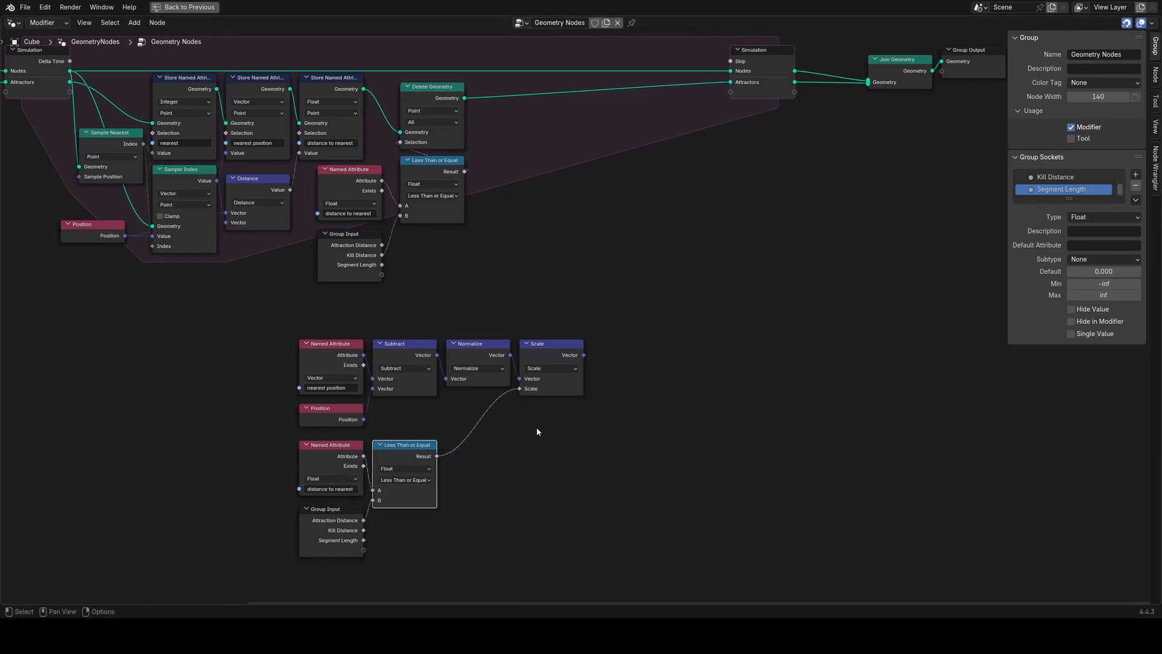
Step: Add a vector Accumulate Field node fed by the Scale node's output
middle_drag(507, 430, 421, 458)
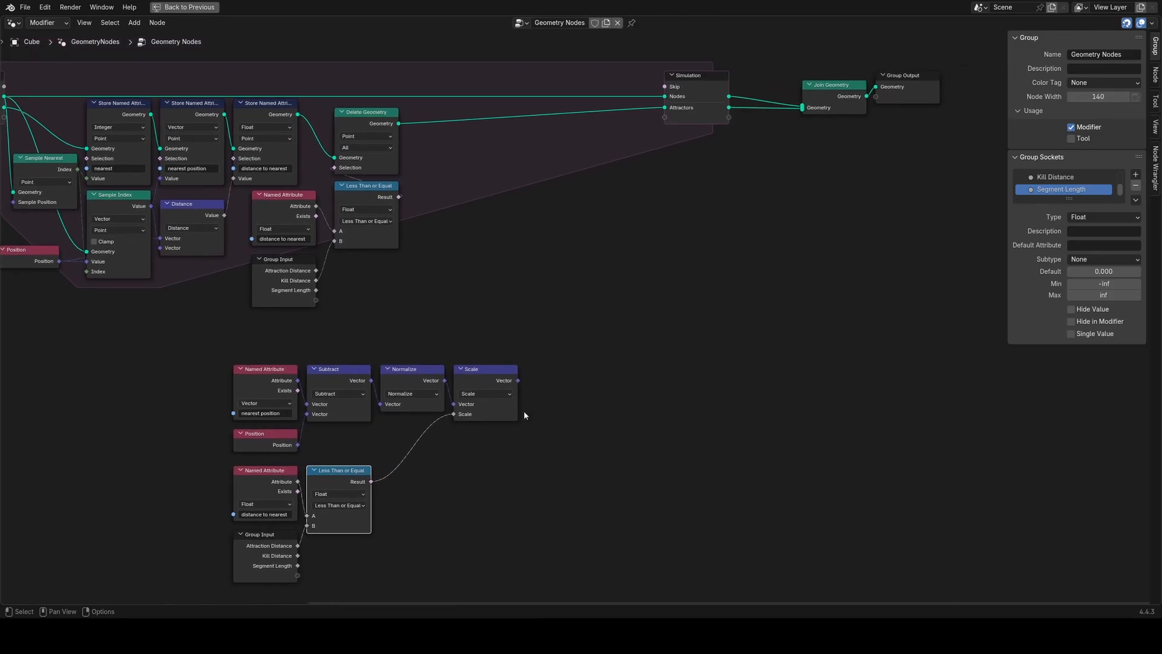
middle_drag(524, 412, 455, 409)
drag(438, 383, 450, 384)
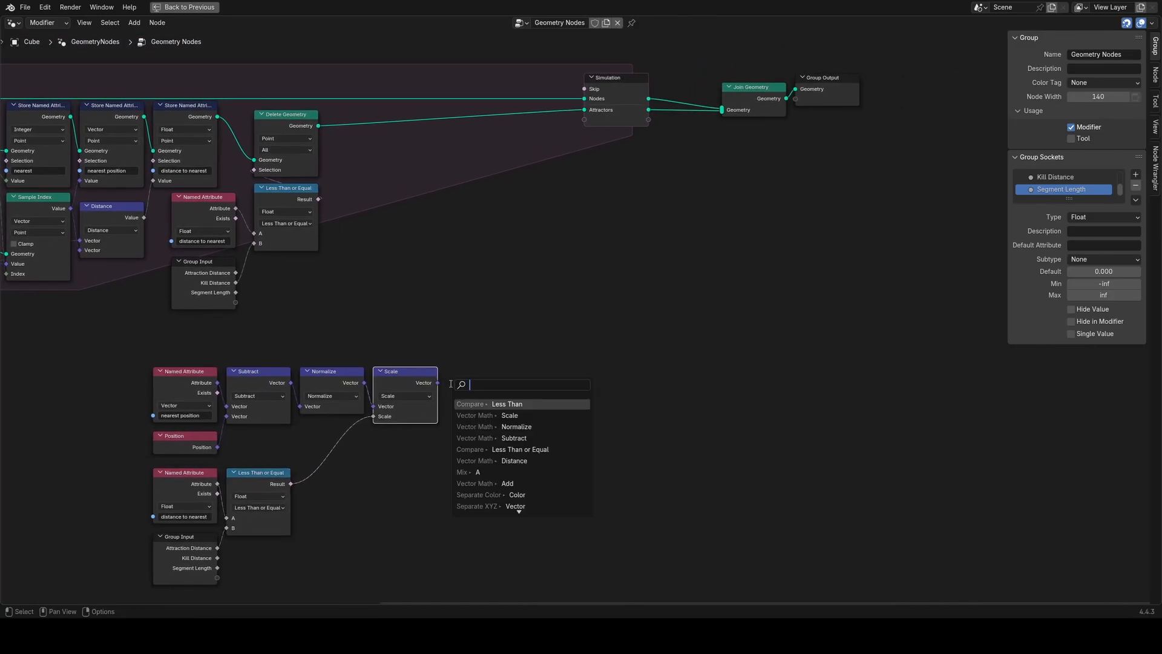
text(acc)
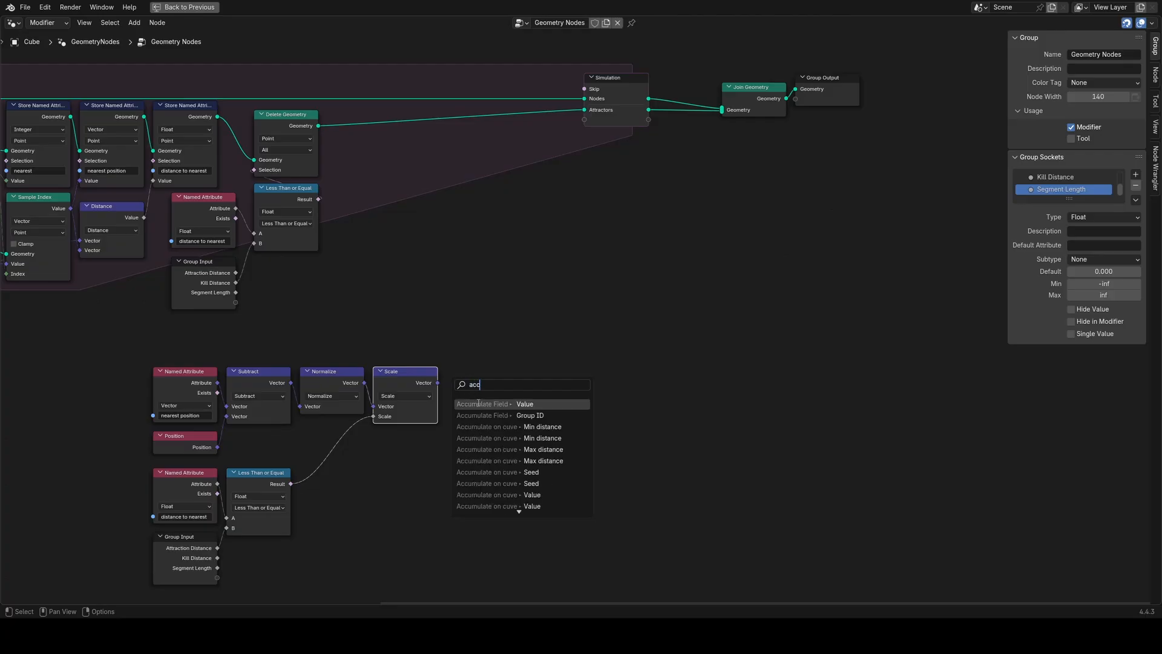
click(478, 403)
click(474, 394)
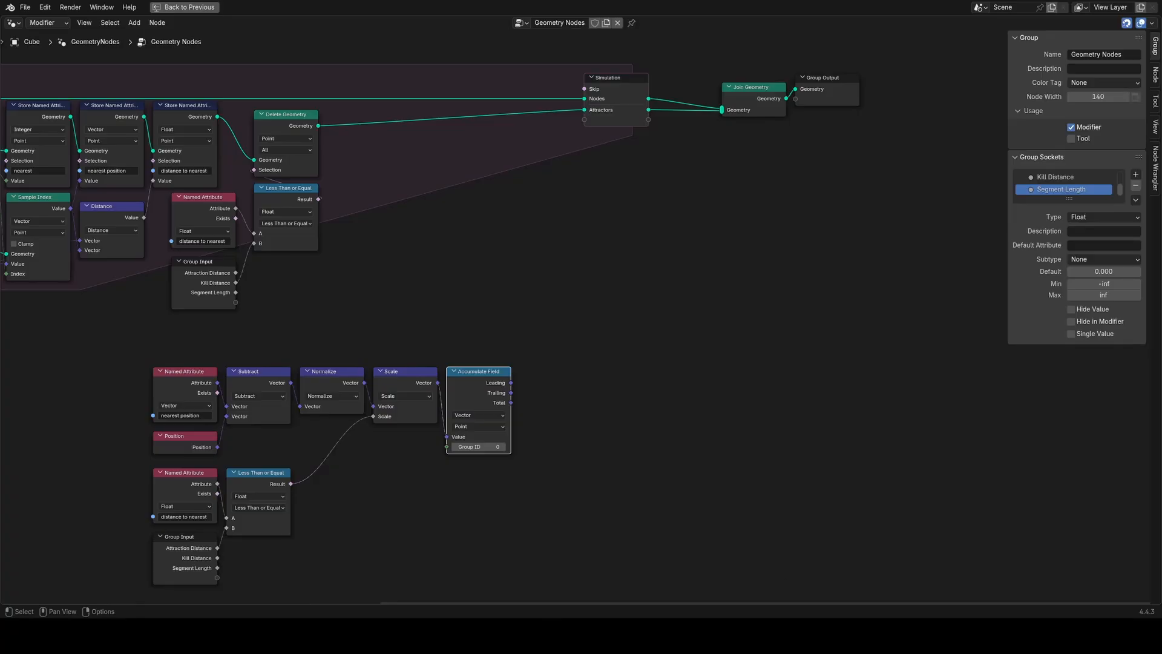
Step: Create an integer Named Attribute "nearest" from a copied attribute node and connect it to the Accumulate Field's Group ID
click(616, 368)
click(175, 390)
key(shift+d)
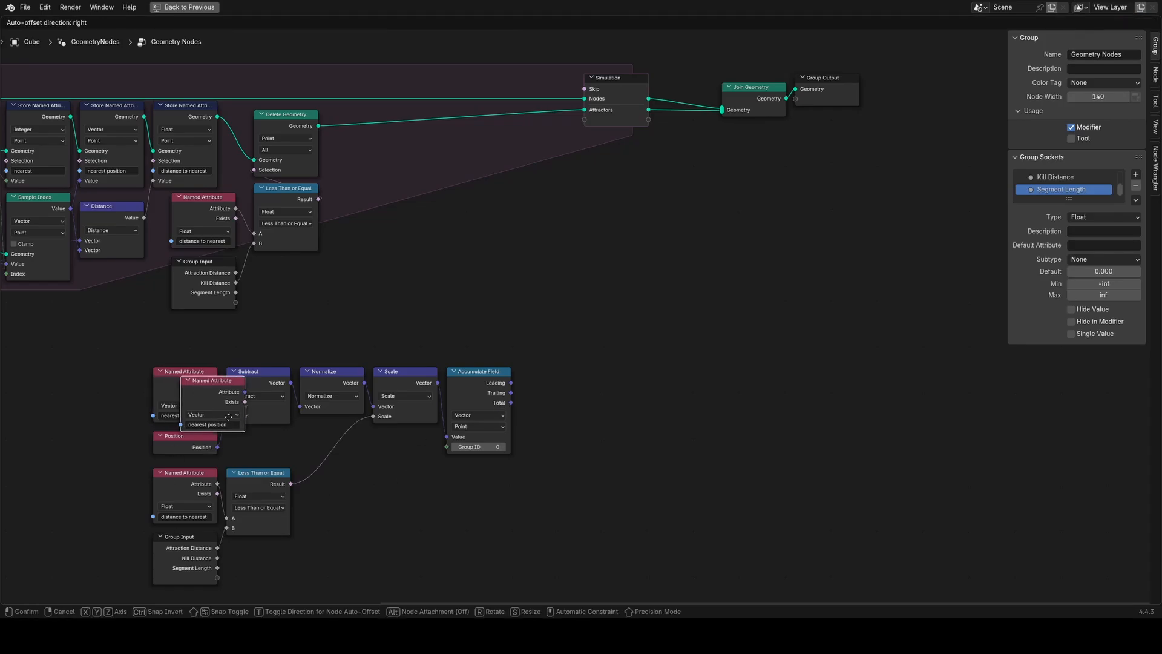
click(368, 483)
click(379, 507)
click(379, 538)
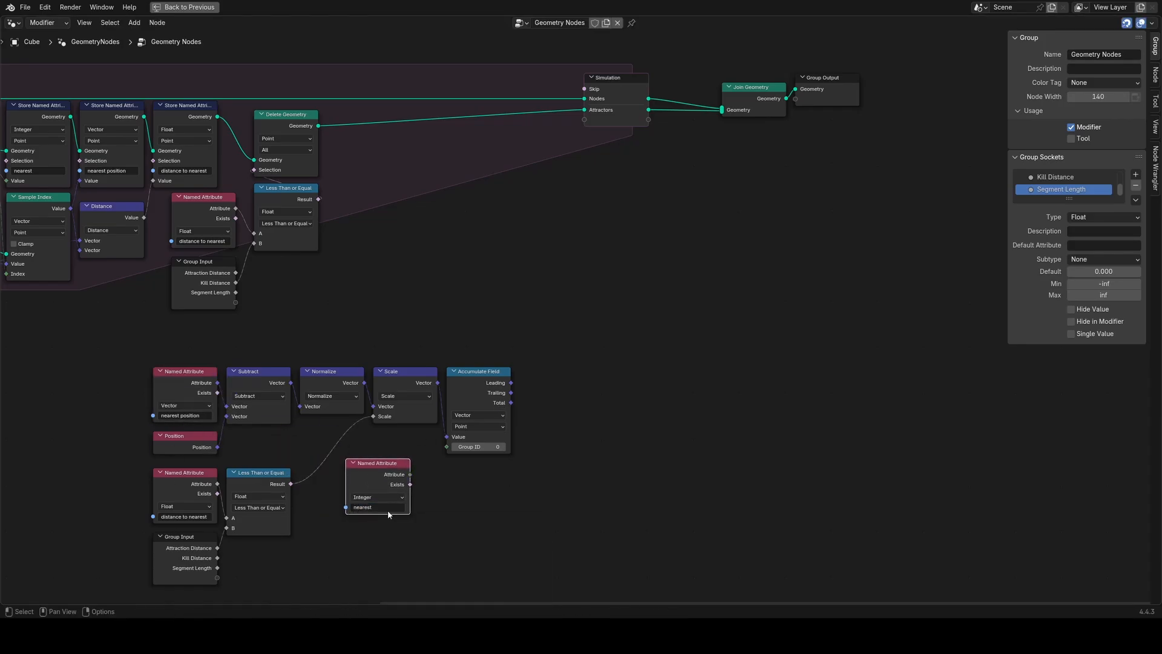
key(g)
click(404, 452)
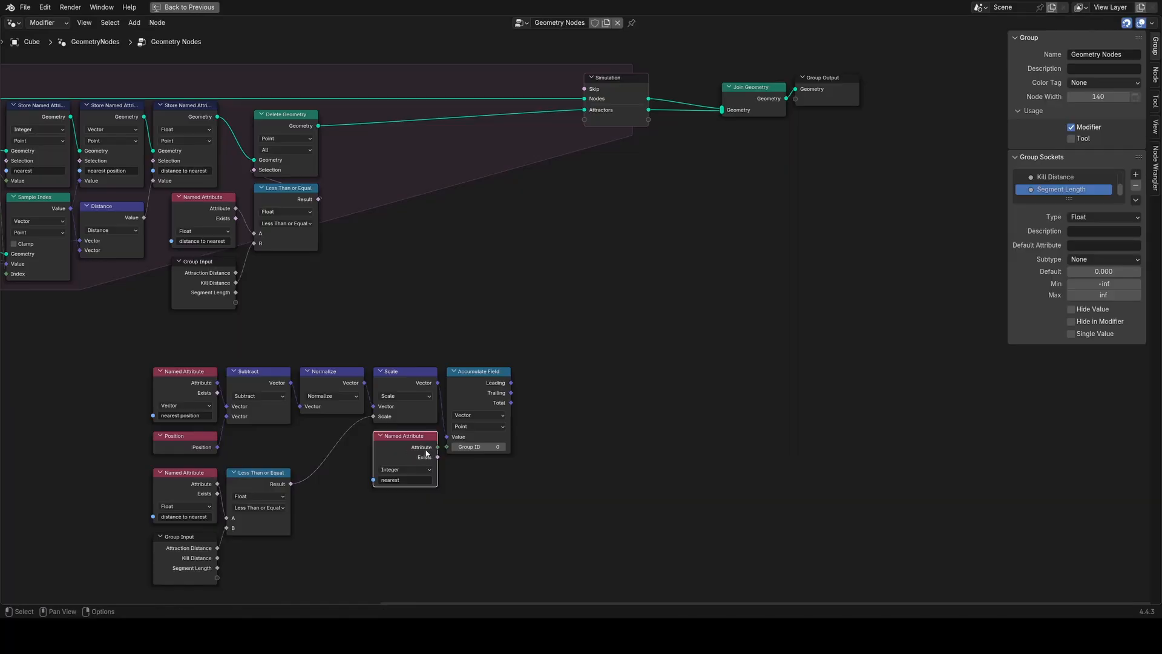
drag(438, 446, 447, 446)
Step: Add a vector Normalize node connected to the Accumulate Field's Total output
drag(510, 402, 529, 404)
text(nor)
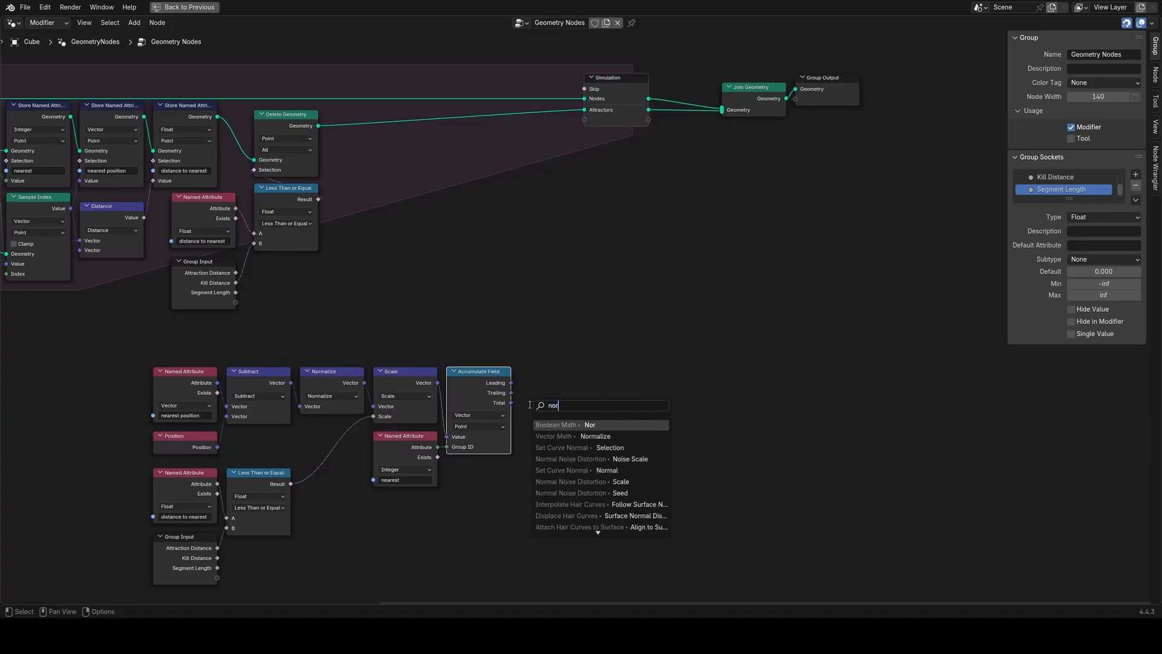
click(560, 436)
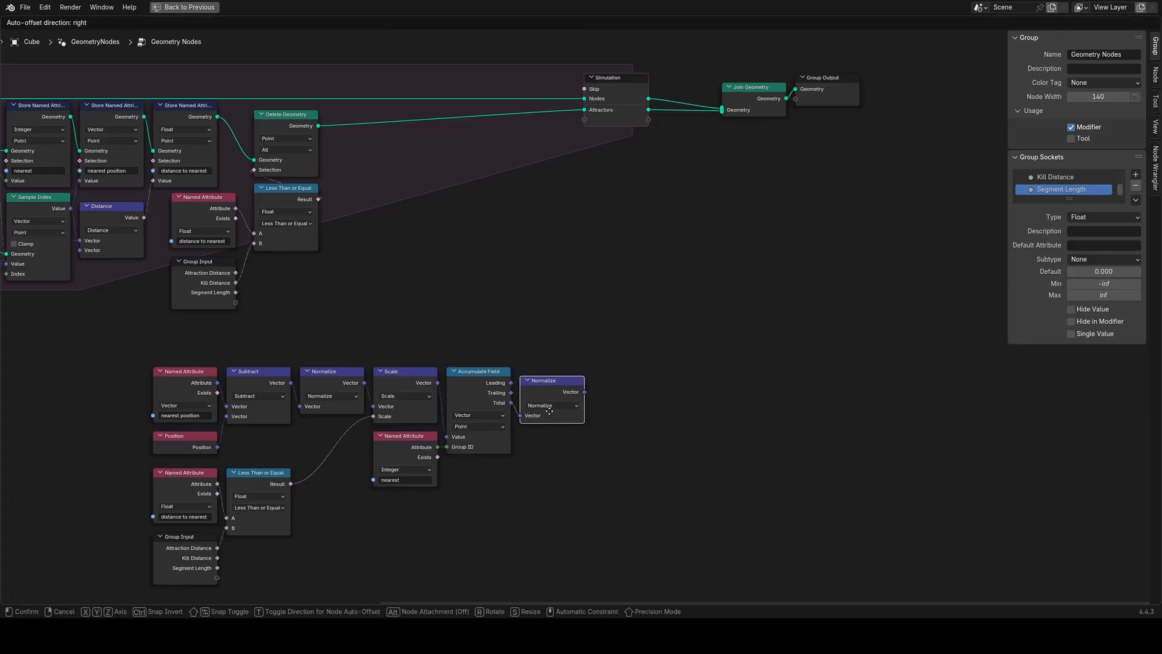
click(549, 411)
Step: Move the whole direction-calculation node chain to sit just beneath the simulation zone
scroll(551, 430, down, 3)
drag(615, 526, 279, 350)
key(g)
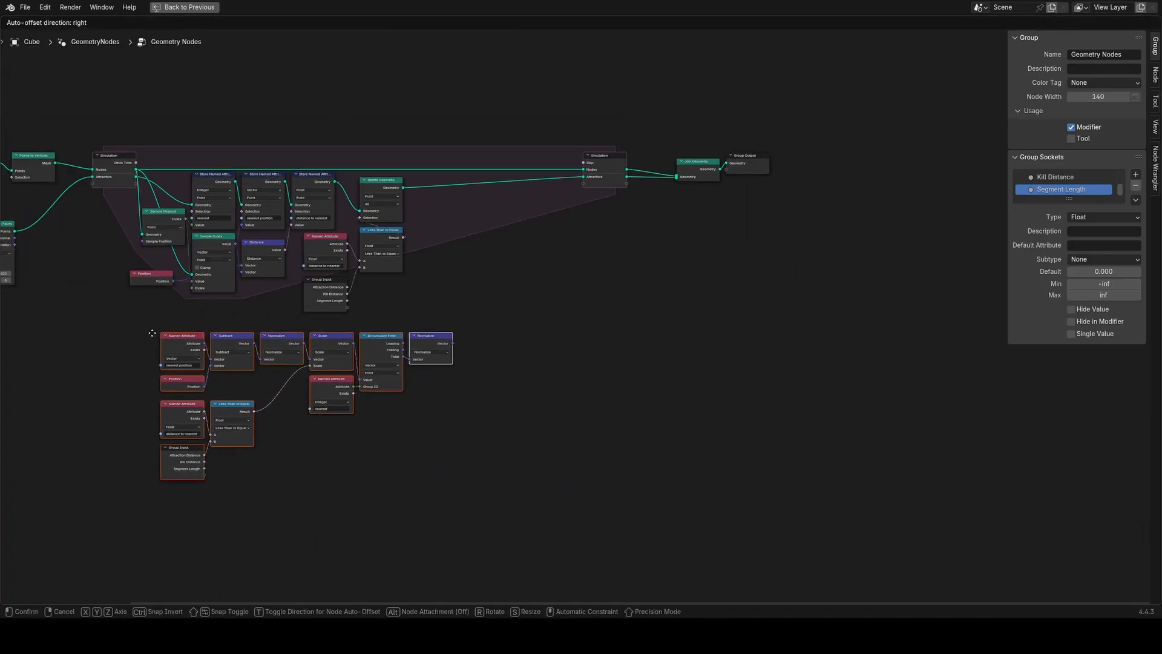
click(151, 332)
Step: Branch a Set Position node off the Delete Geometry output and feed the last Normalize vector into its Position input
middle_drag(336, 297, 315, 331)
click(378, 232)
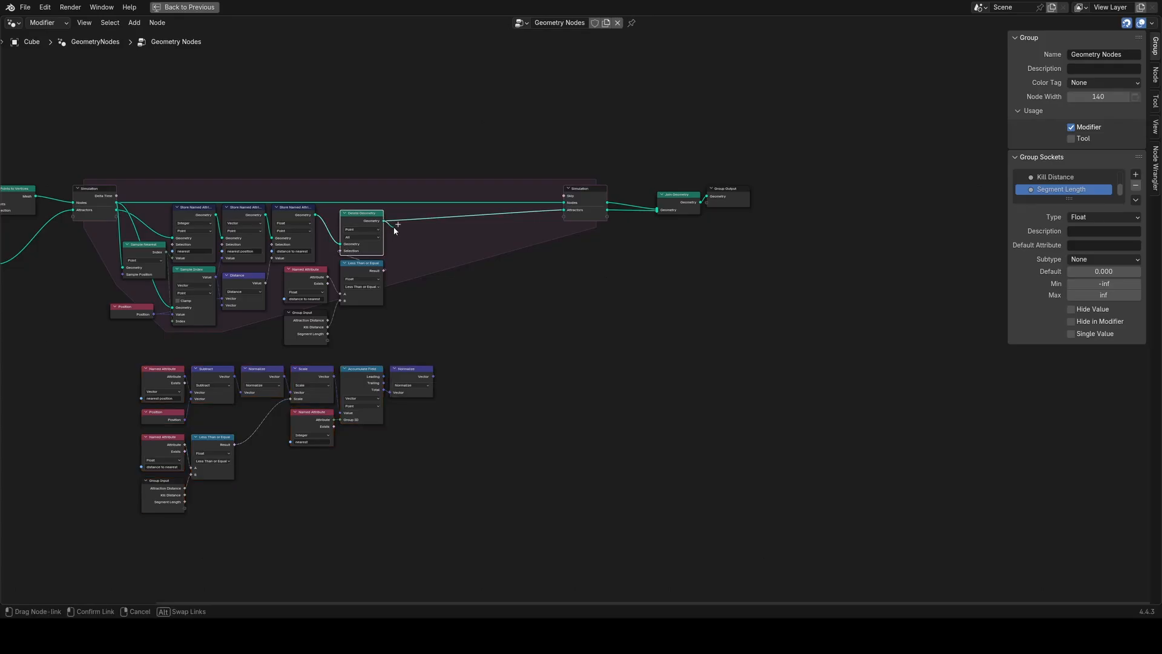
key(shift+a)
text(set pos)
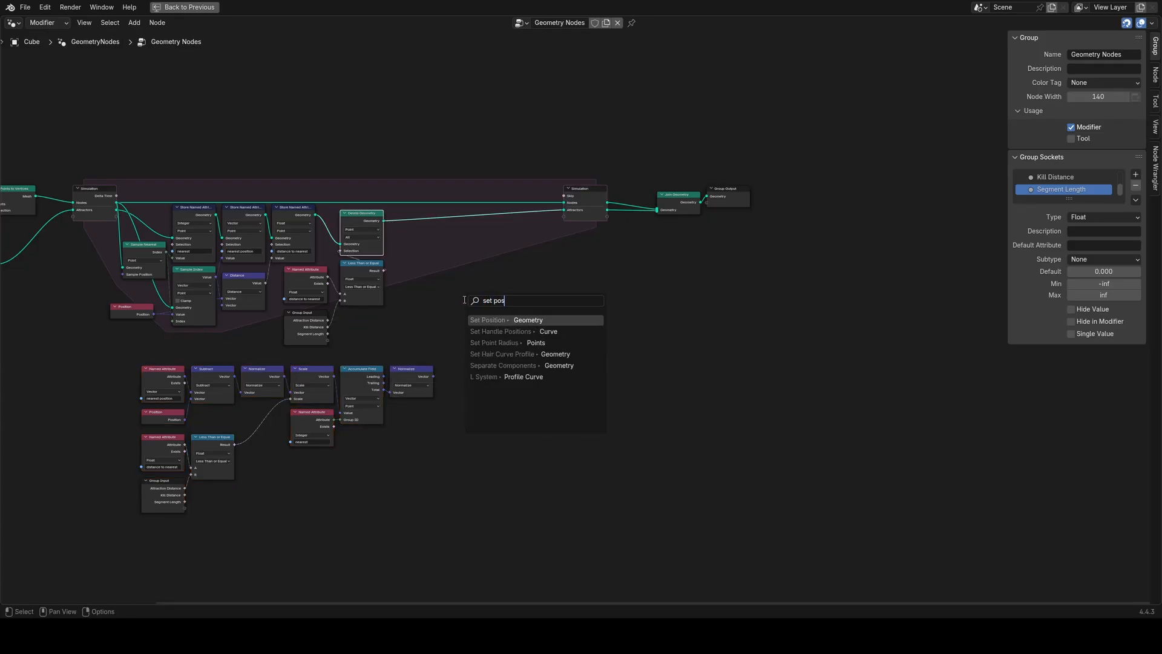
key(Return)
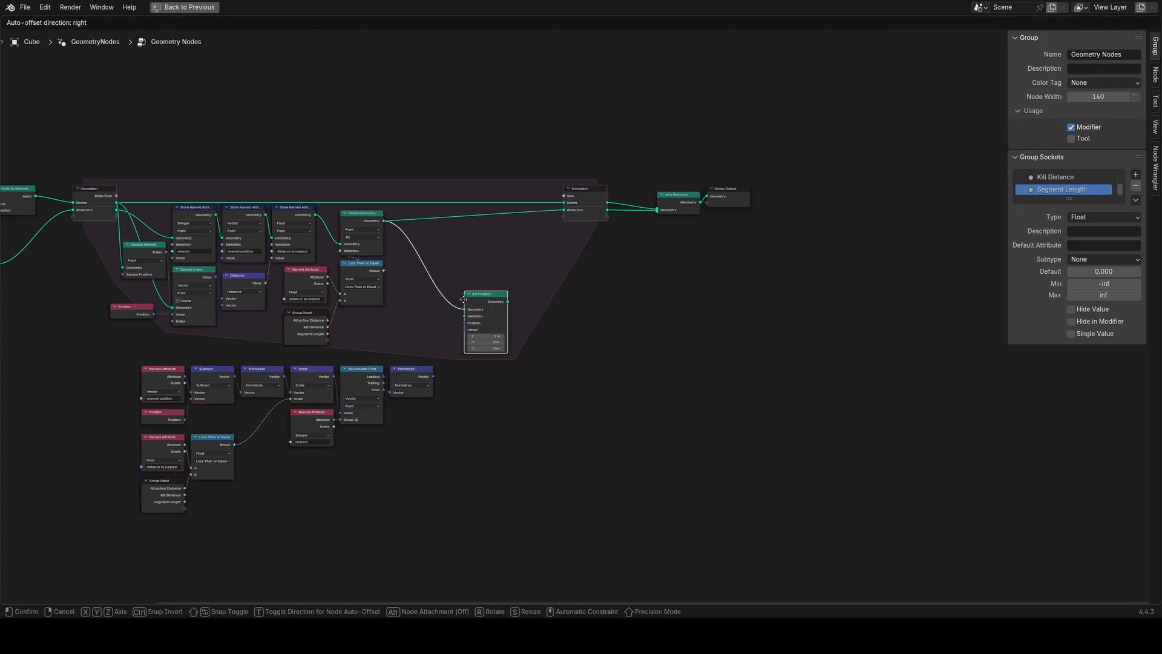
click(449, 283)
click(431, 380)
drag(431, 380, 478, 283)
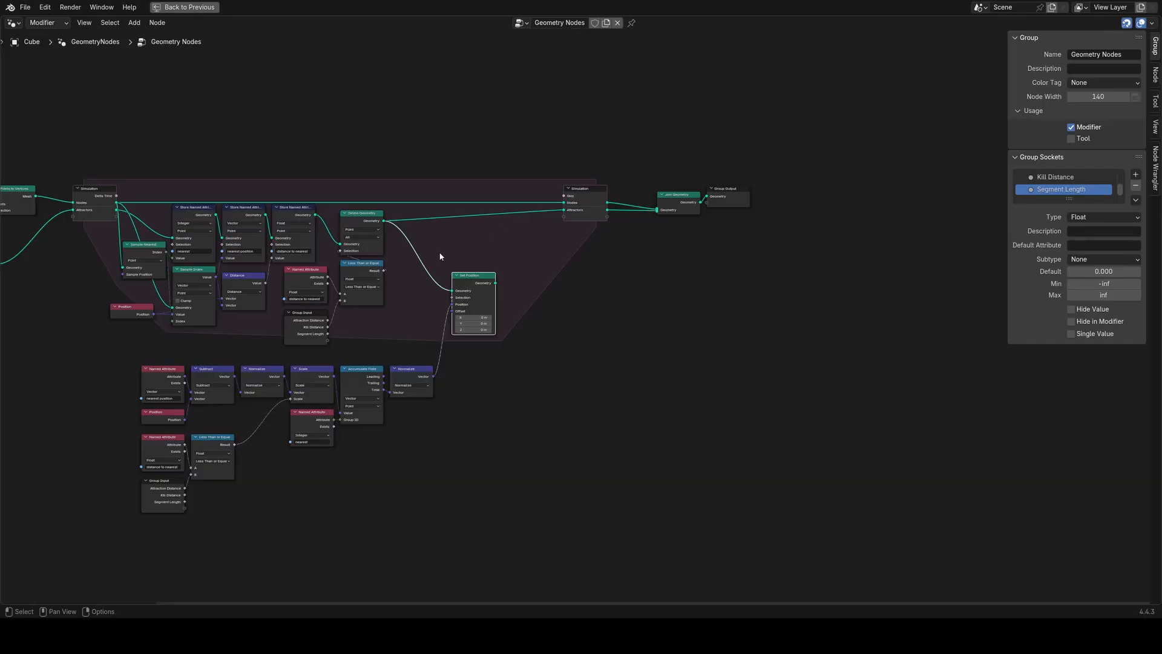
Step: Restore the full workspace layout and set the modifier's Attraction Distance to 1
middle_drag(480, 256, 389, 318)
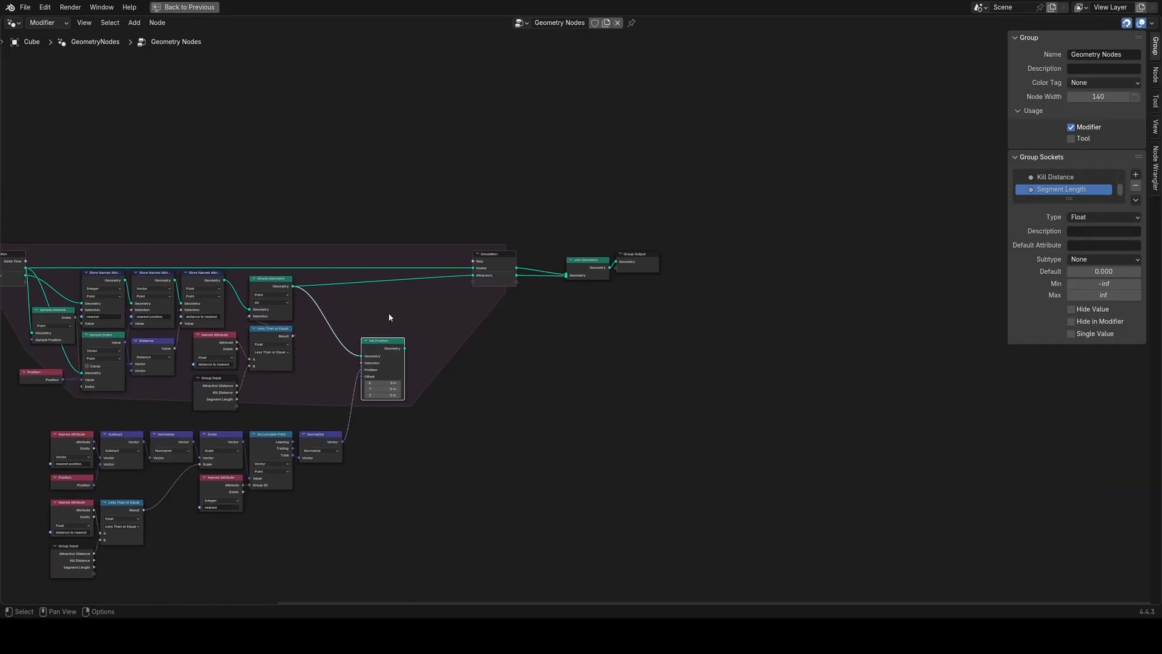
key(ctrl+space)
middle_drag(566, 518, 632, 499)
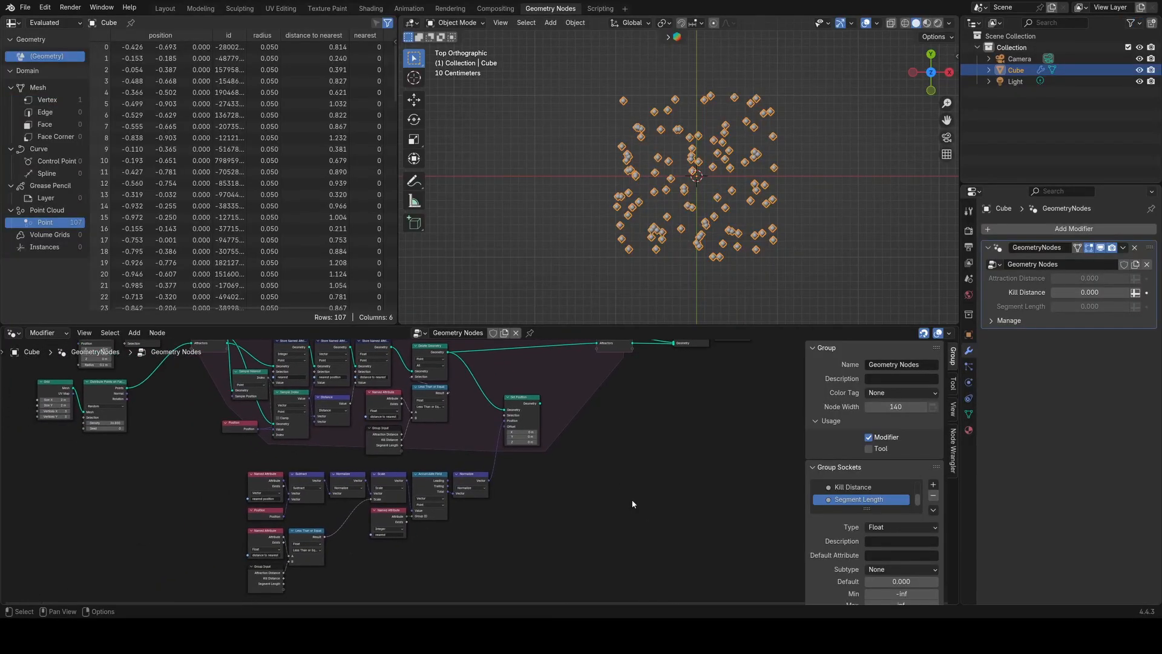
scroll(638, 494, up, 4)
click(1089, 278)
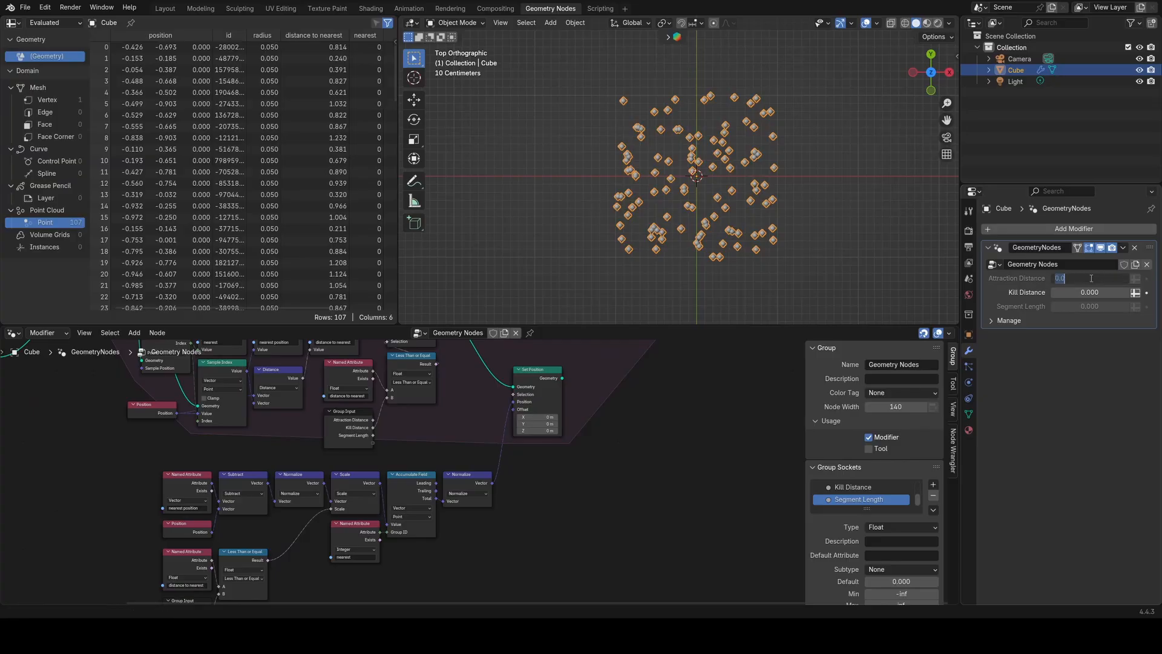
text(1)
key(Return)
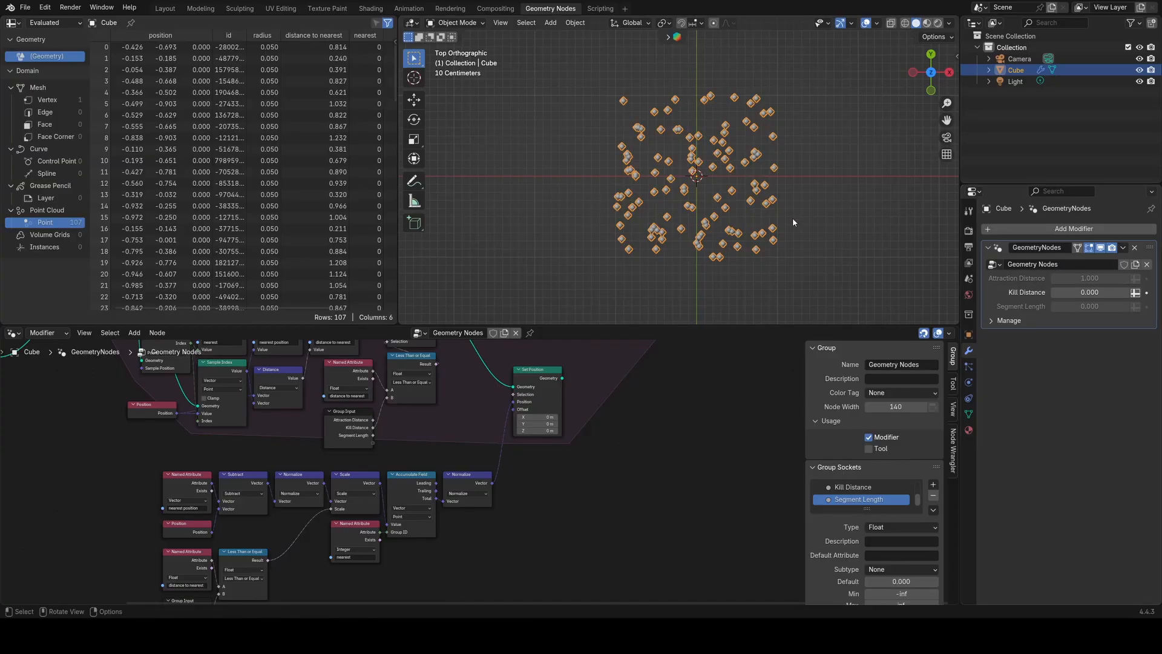
Step: Preview the Delete Geometry output in a Viewer, with the values of the Subtract node and of the first Normalize node
middle_drag(449, 446, 433, 478)
scroll(433, 472, down, 2)
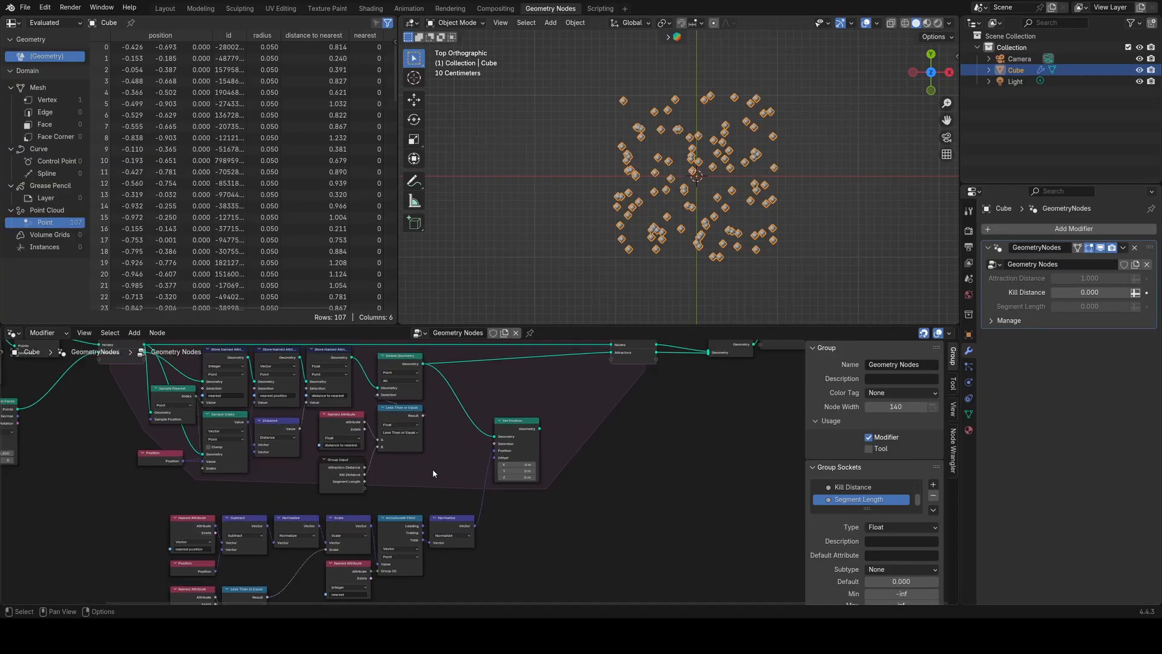
ctrl+shift+click(415, 367)
drag(452, 359, 603, 413)
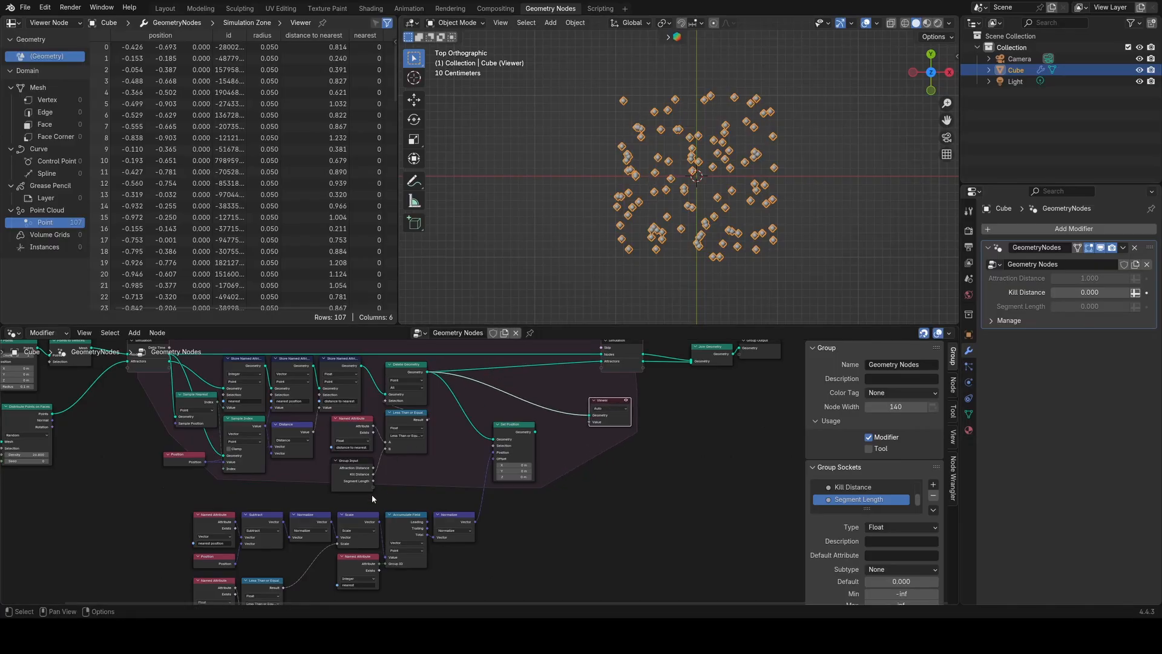
ctrl+shift+click(264, 518)
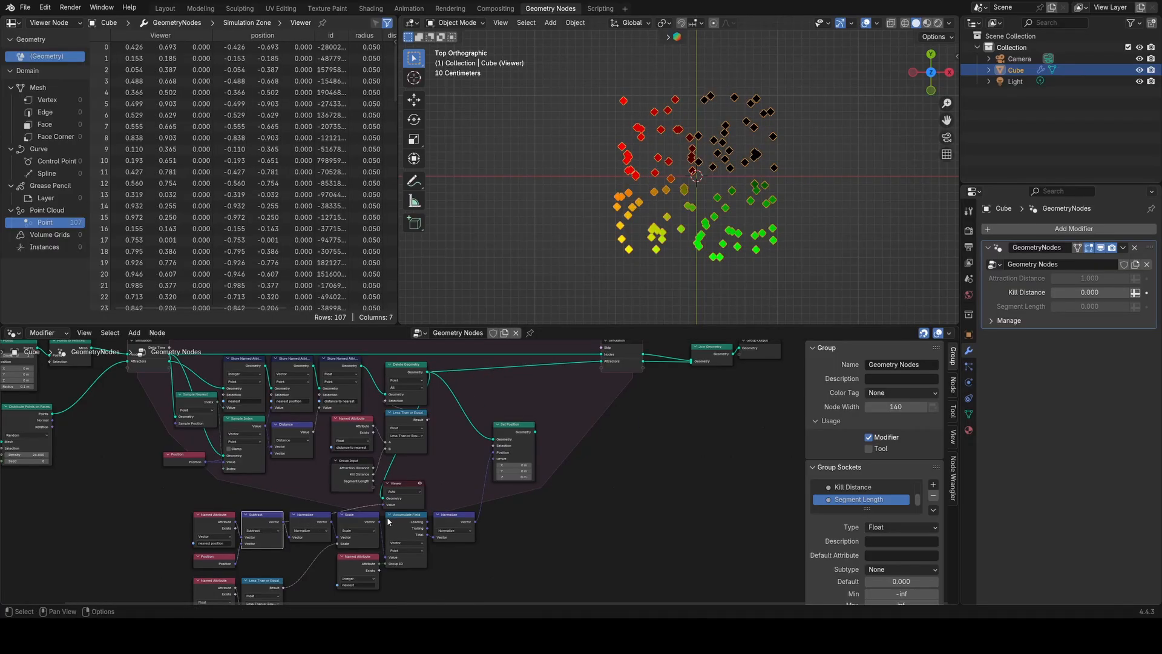
ctrl+shift+click(311, 521)
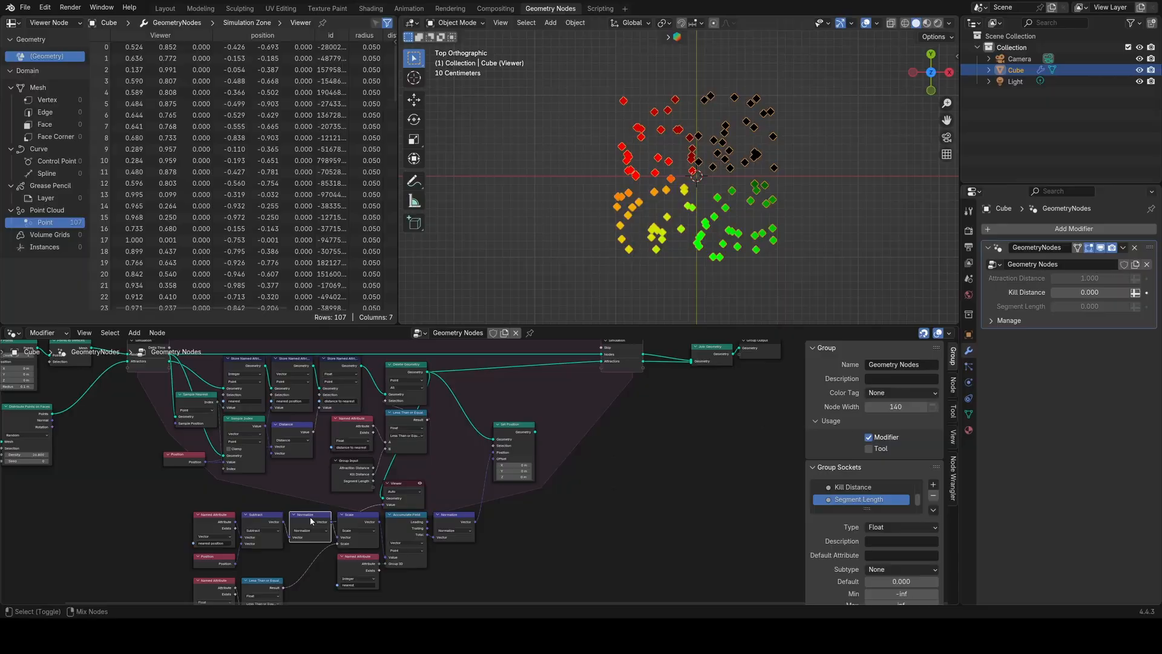
Step: Preview the Scale node's vectors on the attractors and lower the Attraction Distance to 0.646
ctrl+shift+click(355, 521)
drag(402, 484, 584, 415)
drag(1089, 278, 1029, 278)
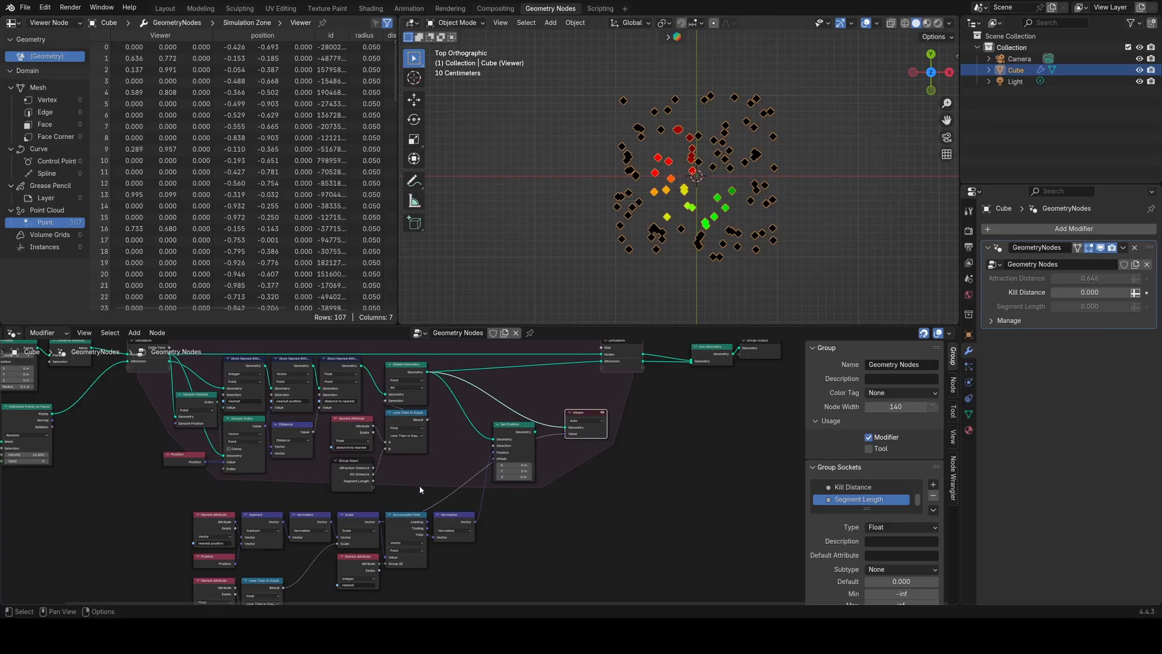
Step: Preview the accumulated, normalized direction in the Viewer, followed by the Set Position geometry
middle_drag(420, 489, 392, 483)
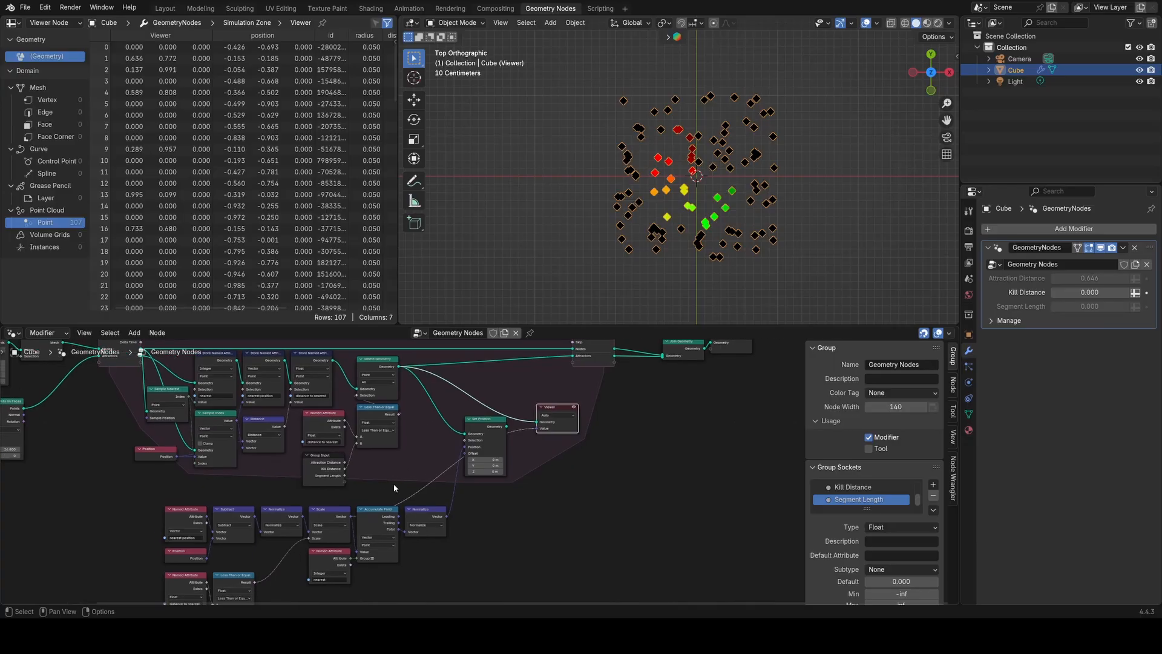
ctrl+shift+click(427, 514)
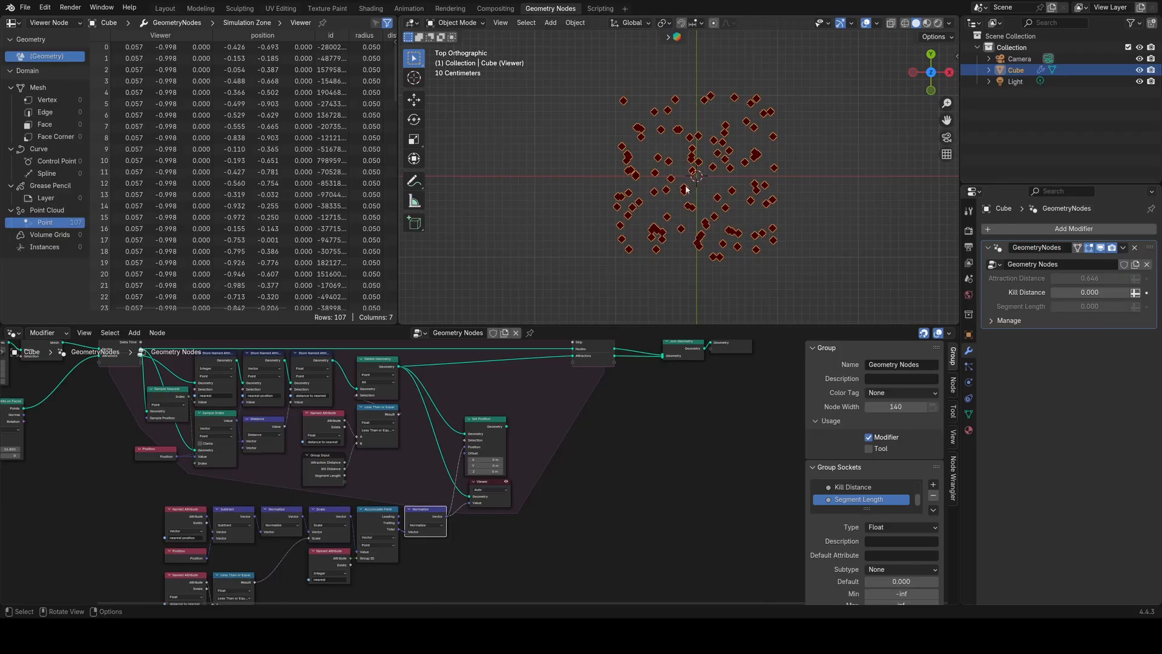
ctrl+shift+click(485, 426)
drag(529, 389, 567, 421)
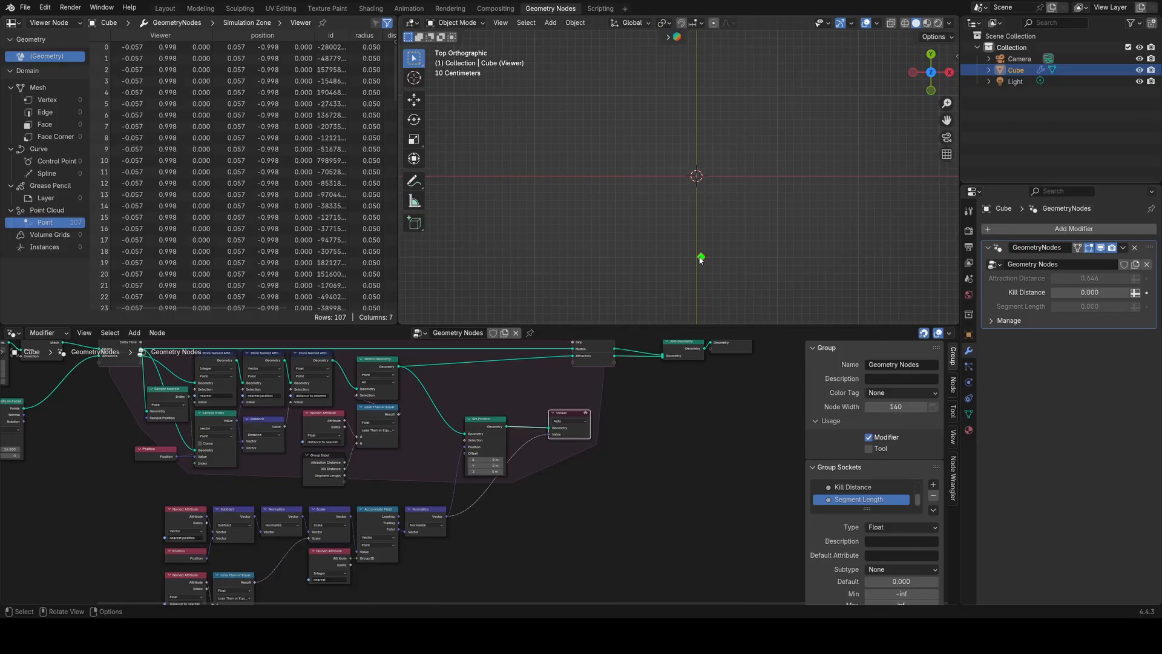
scroll(495, 431, up, 2)
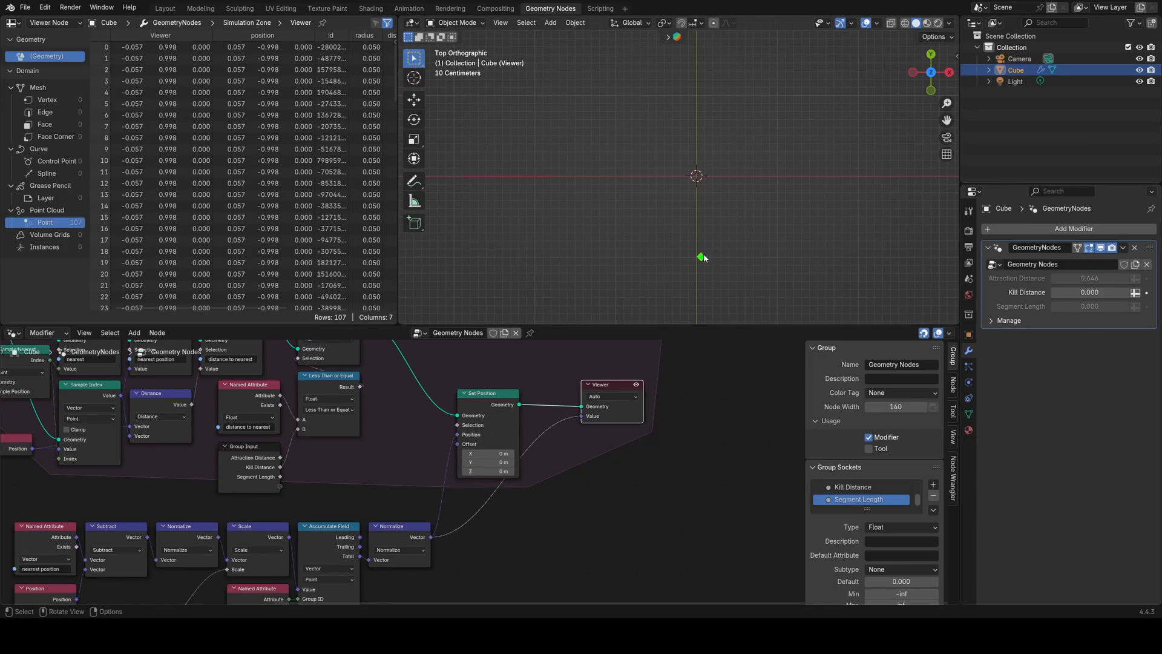
scroll(460, 411, down, 3)
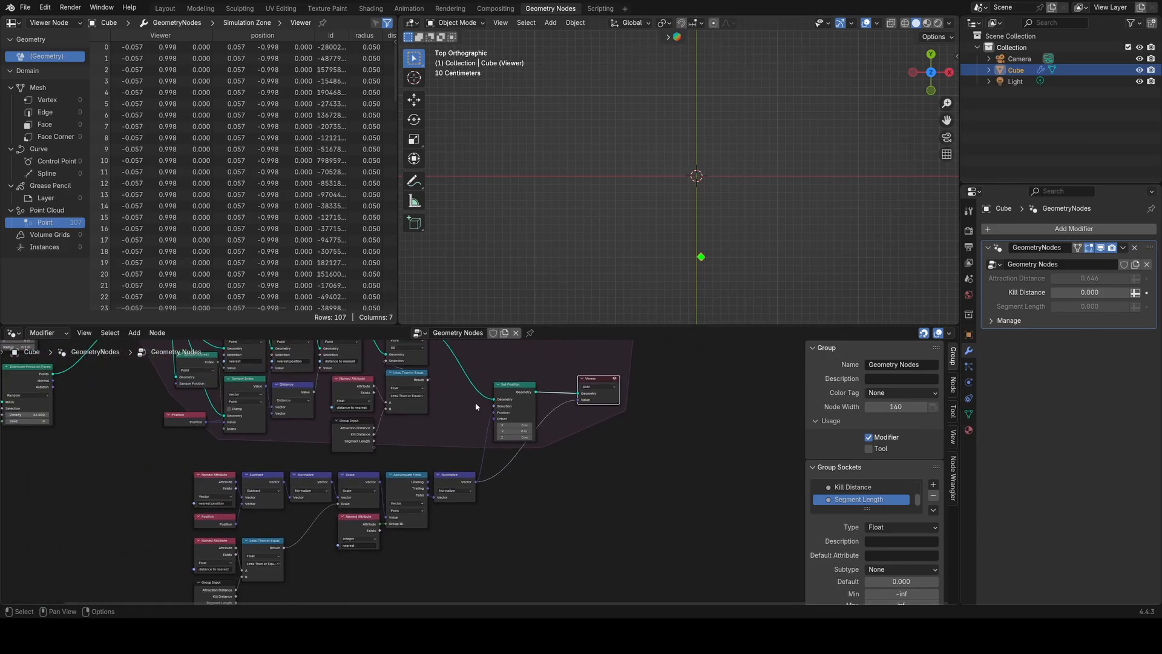
middle_drag(475, 406, 402, 454)
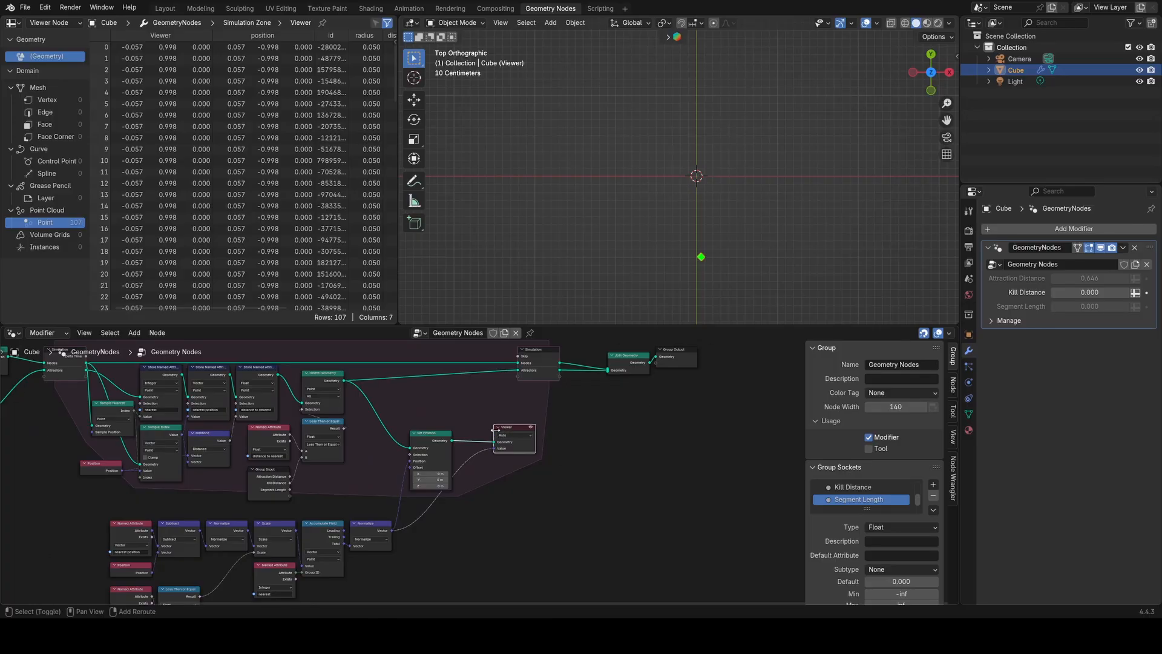
key(shift+a)
text(ca)
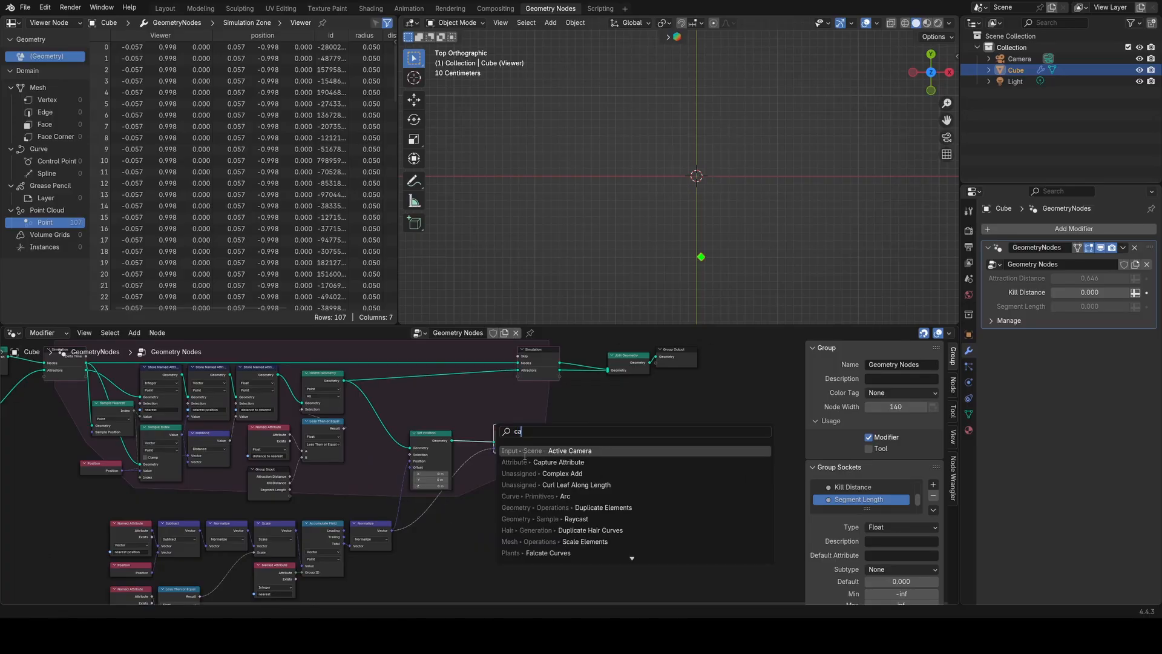
click(524, 461)
click(460, 430)
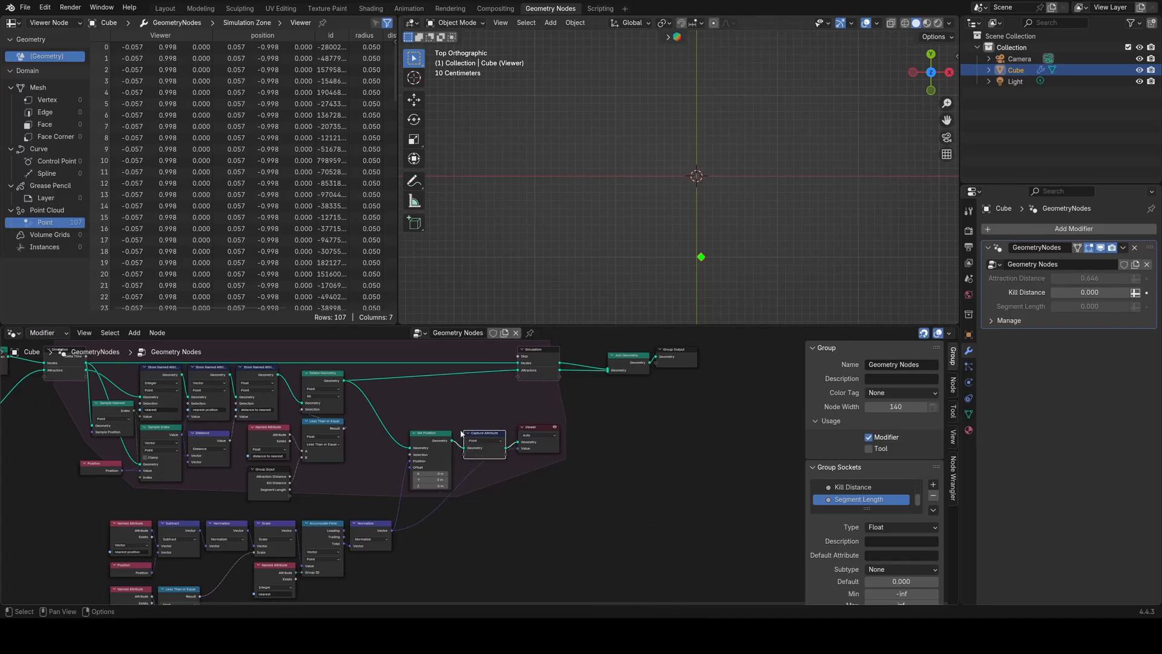
key(shift+a)
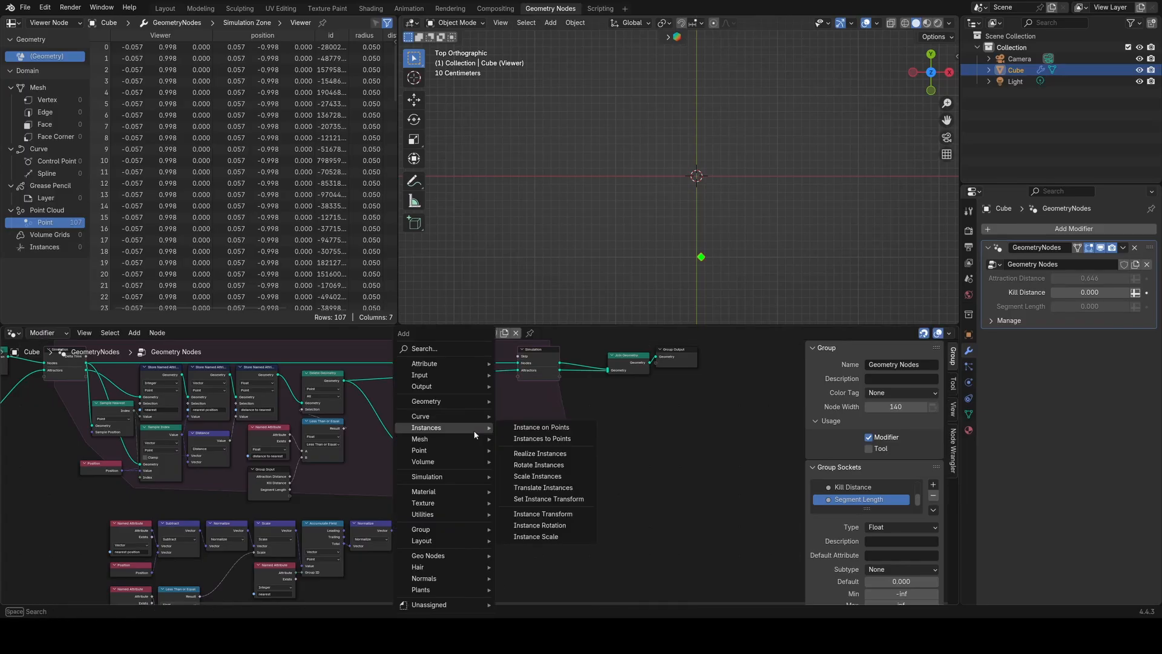
text(set)
key(Escape)
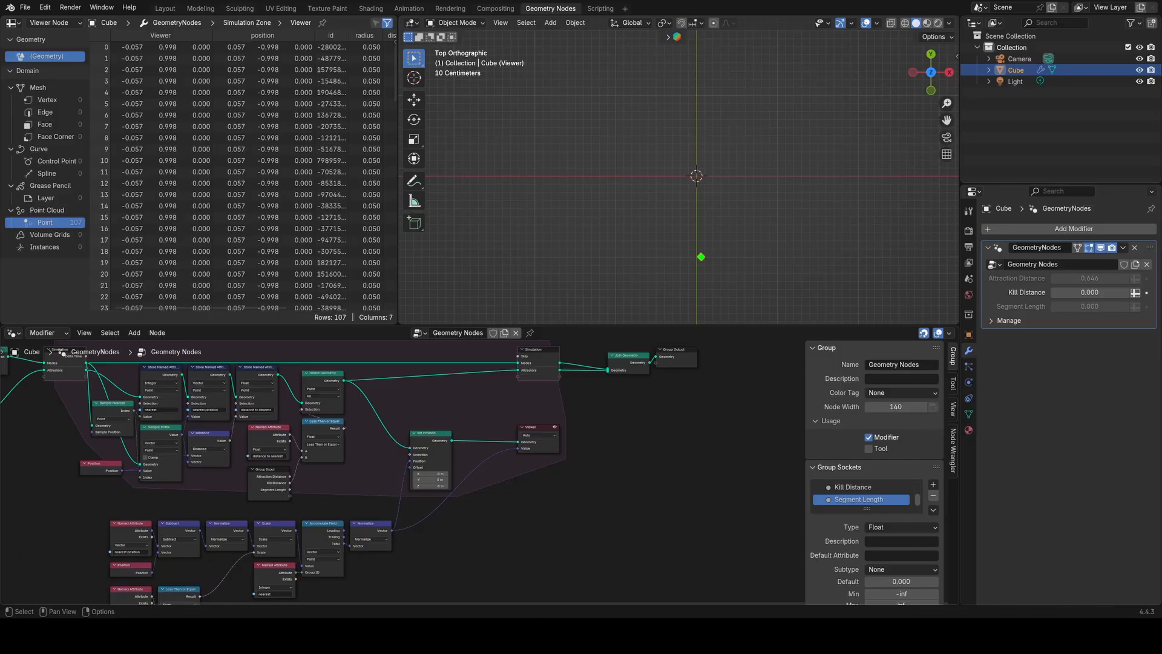
Step: Insert a Merge by Distance node between the Set Position node and the Viewer
key(shift+a)
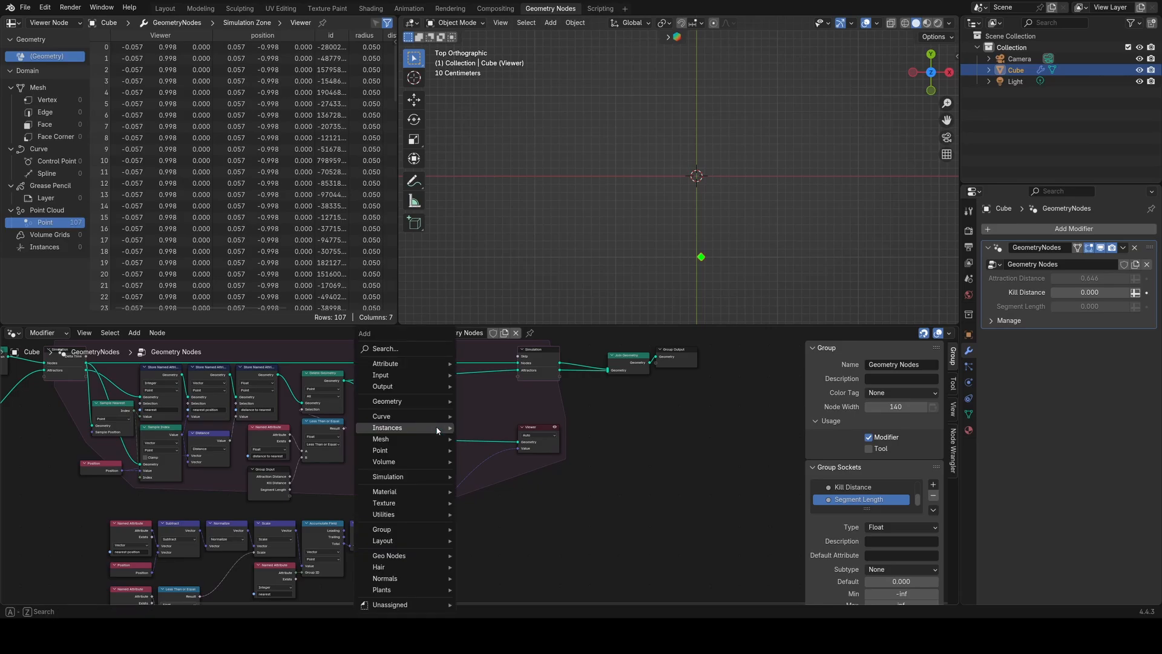
text(mer)
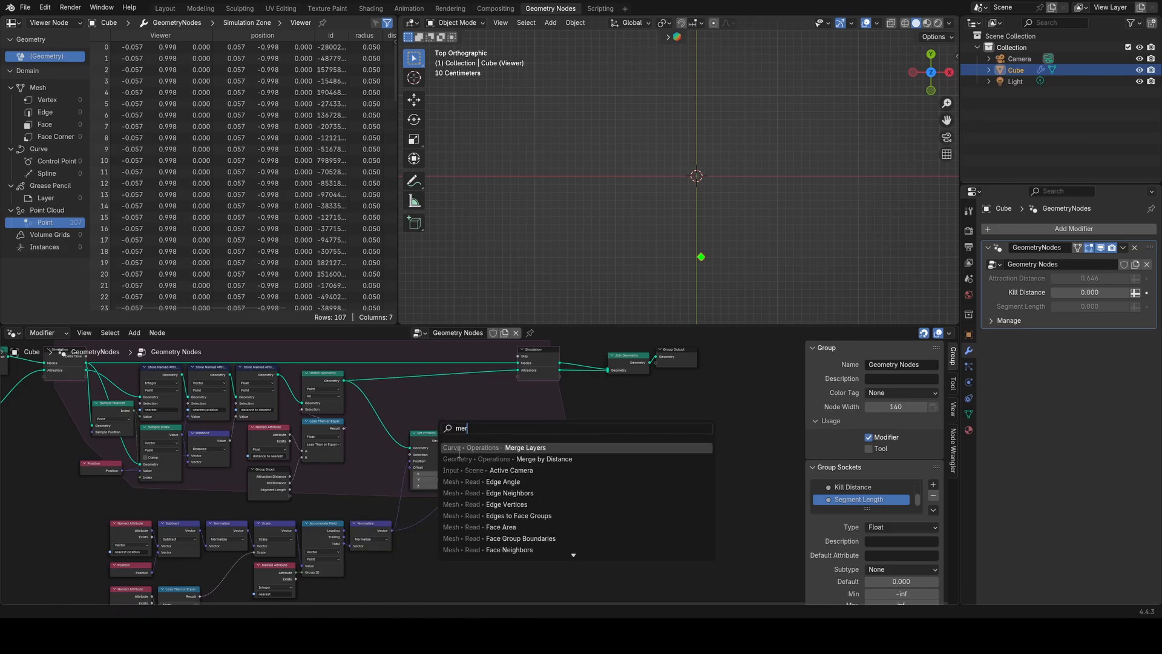
click(459, 458)
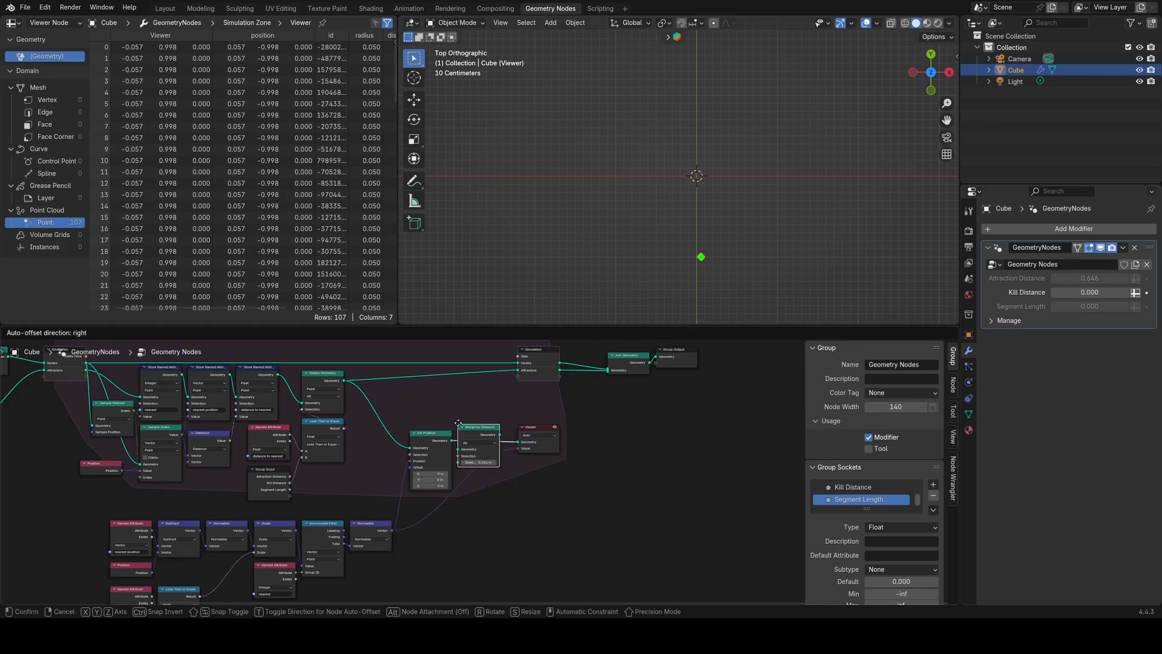
click(459, 423)
drag(482, 431, 477, 439)
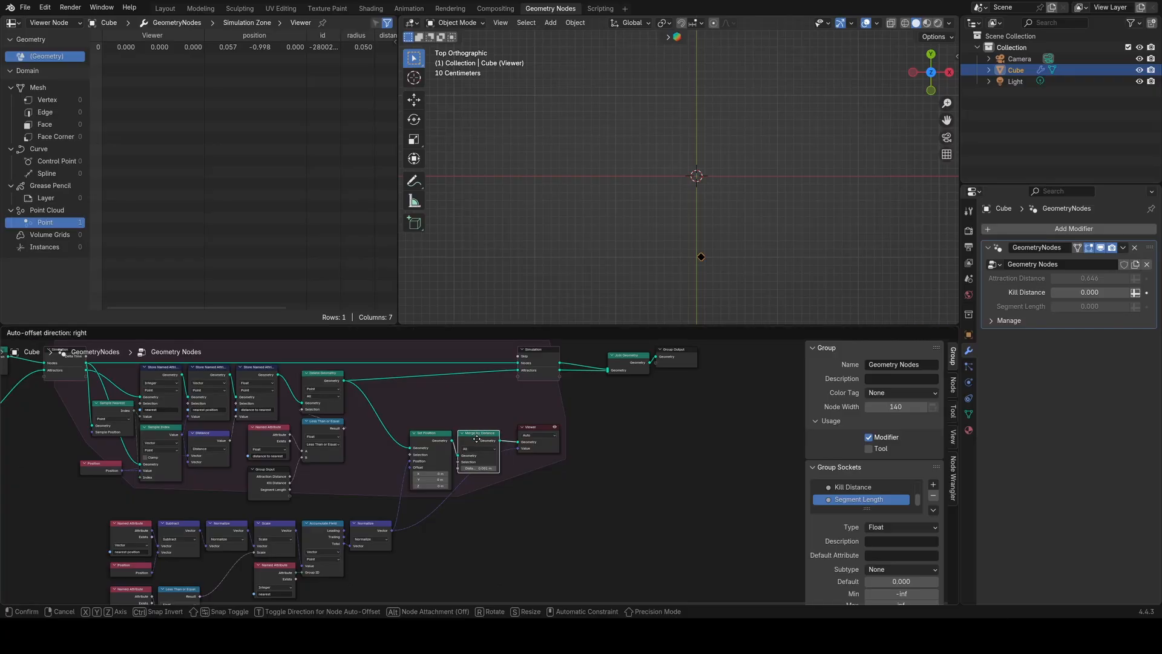
click(477, 439)
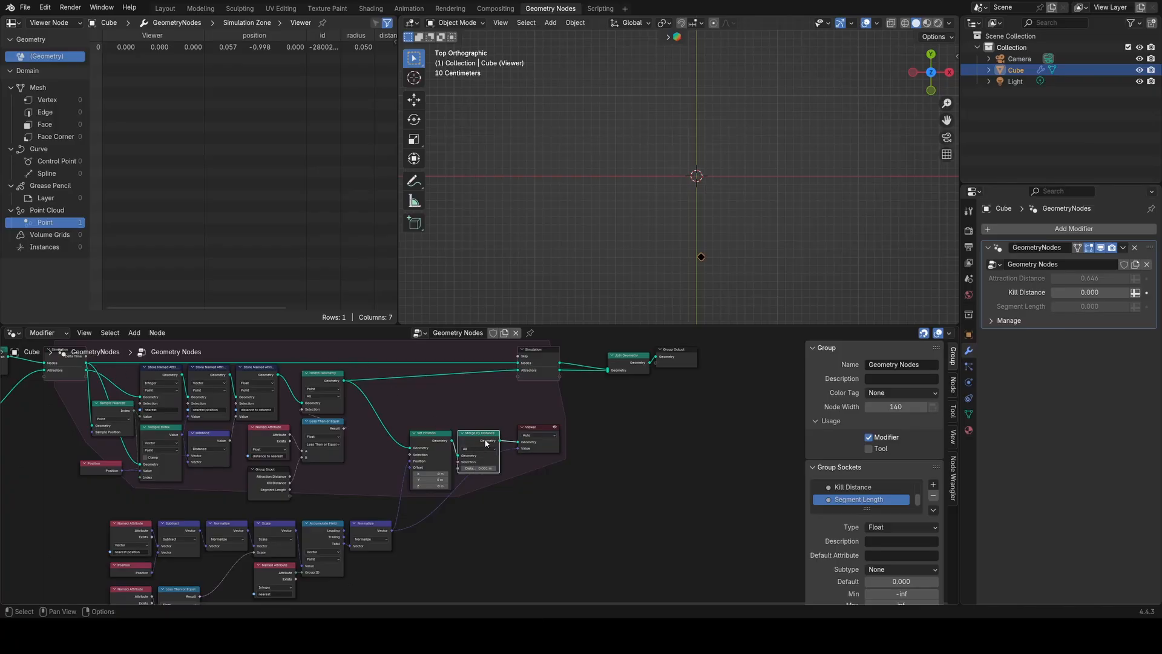
Step: Delete the Viewer node and move the Simulation output, Join Geometry and Group Output nodes further right to make room
mouse_move(487, 436)
middle_down()
mouse_move(482, 416)
mouse_move(495, 422)
middle_up()
click(524, 411)
key(x)
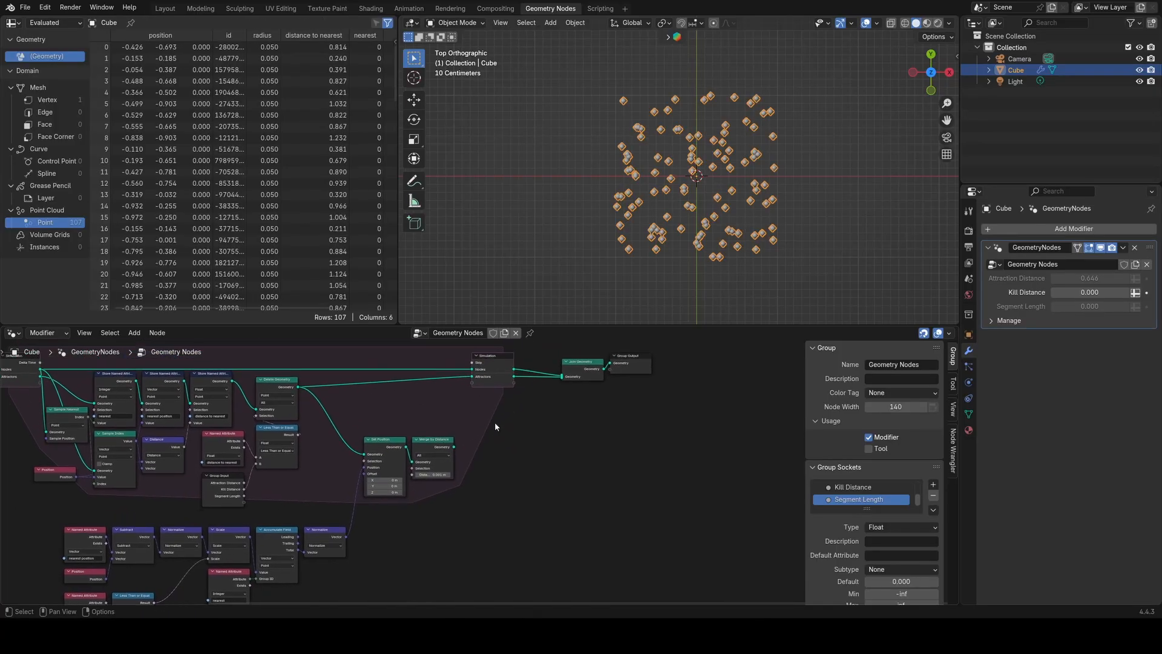
scroll(514, 378, down, 3)
drag(469, 372, 609, 409)
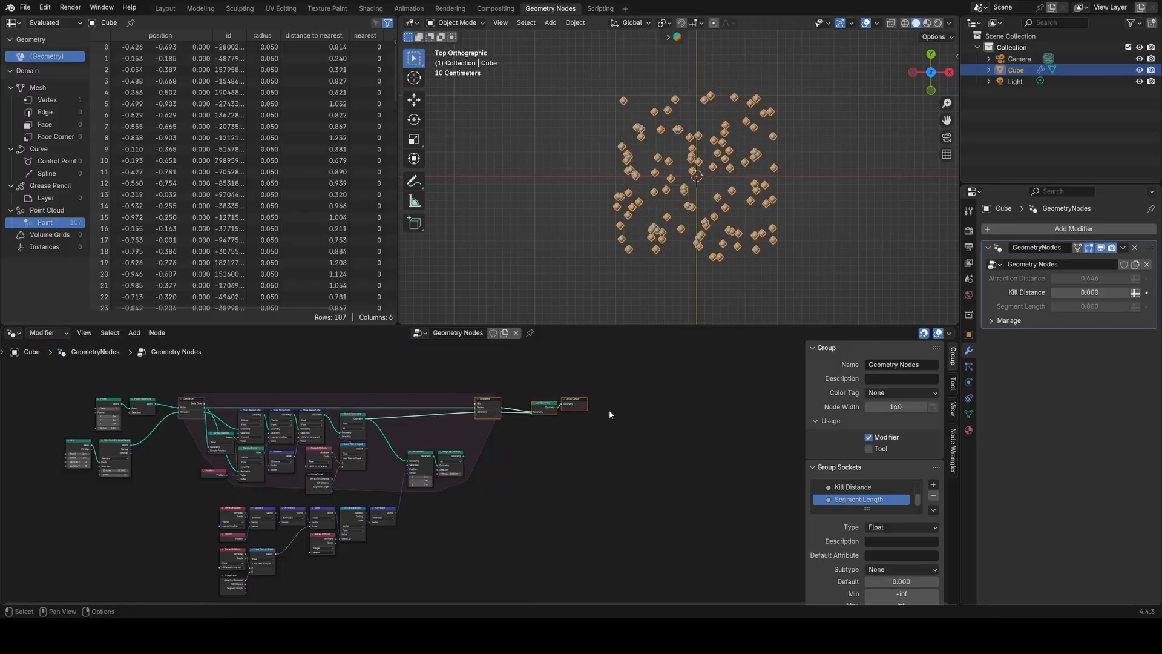
key(g)
click(629, 409)
Step: Place a copy of the Set Position node after Merge by Distance and feed it the merged geometry
scroll(586, 473, up, 4)
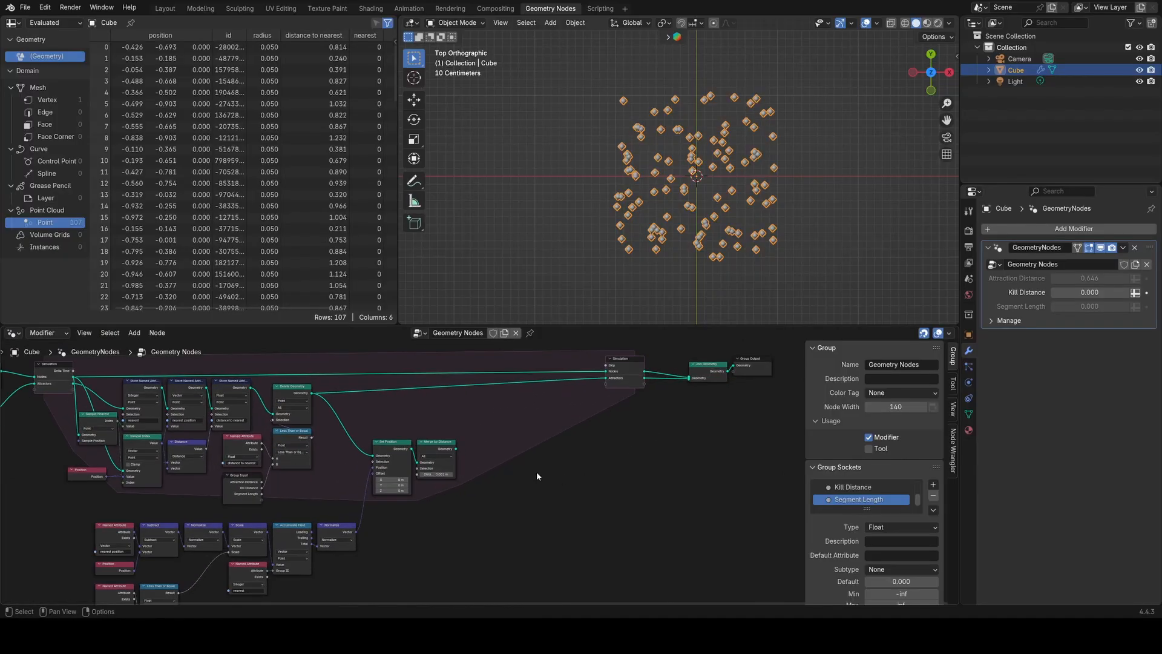
key(shift+d)
click(488, 440)
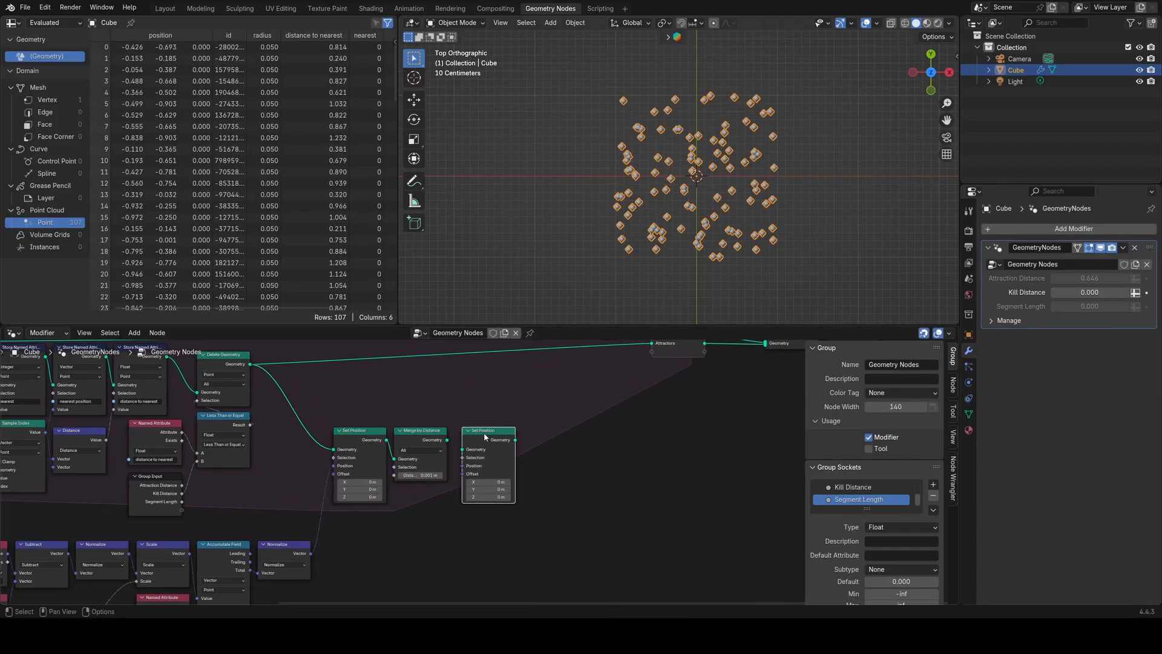
click(439, 441)
drag(443, 441, 463, 449)
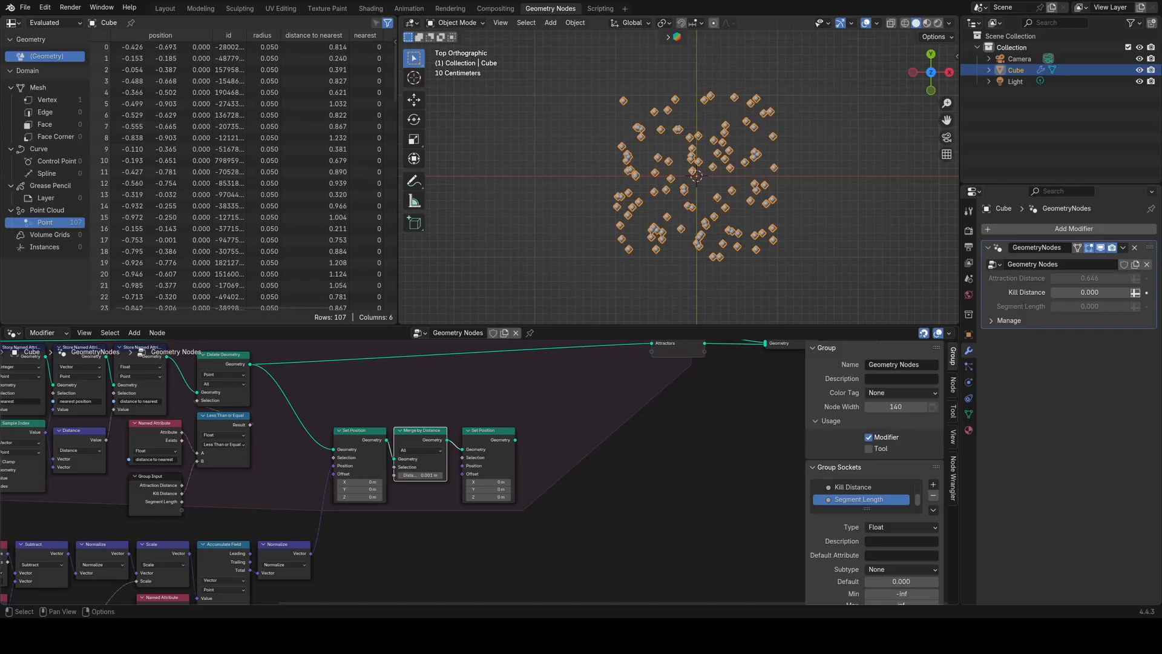
drag(490, 464, 564, 457)
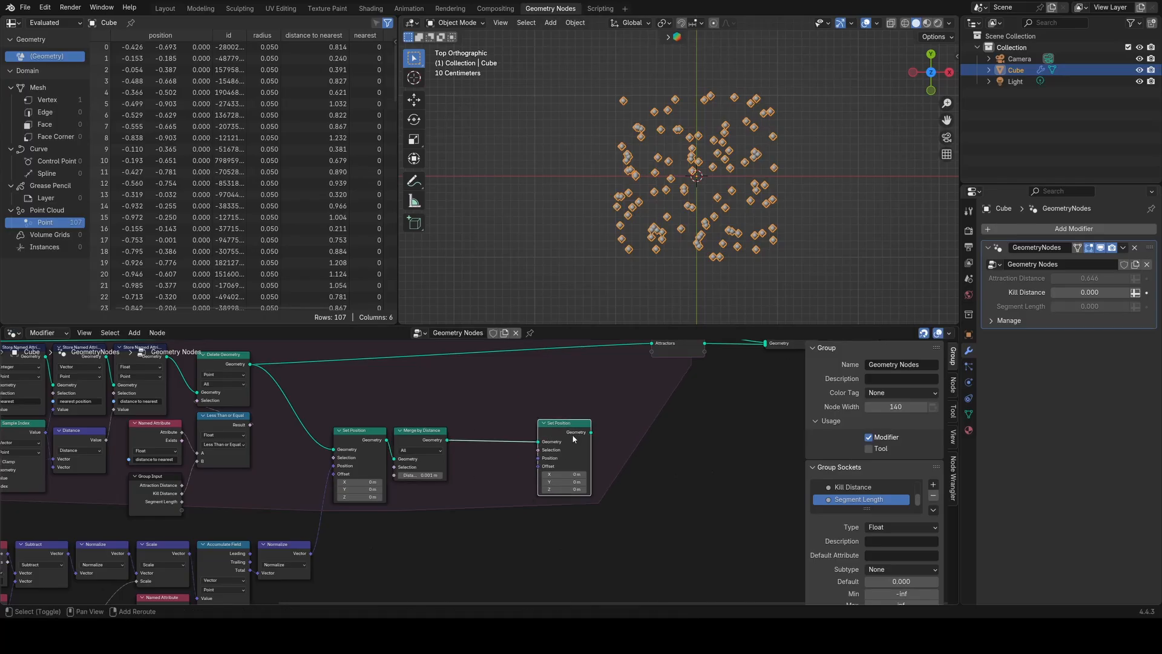
Step: Insert a Capture Attribute node between Merge by Distance and the second Set Position node
key(shift+a)
text(ca)
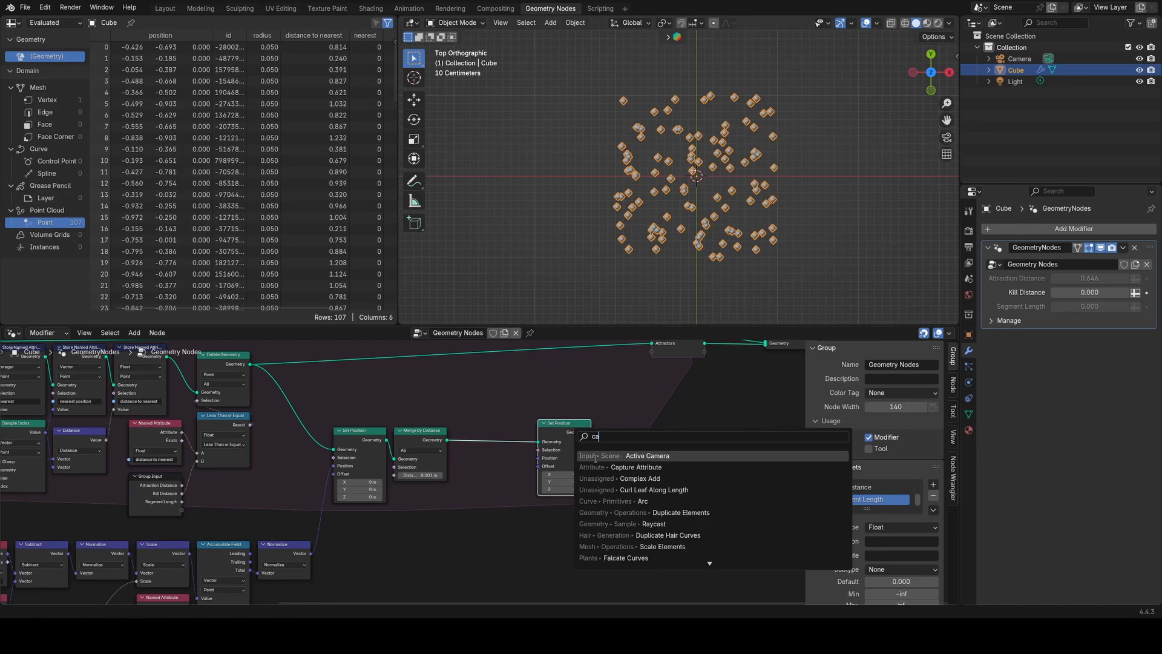
click(599, 466)
click(460, 452)
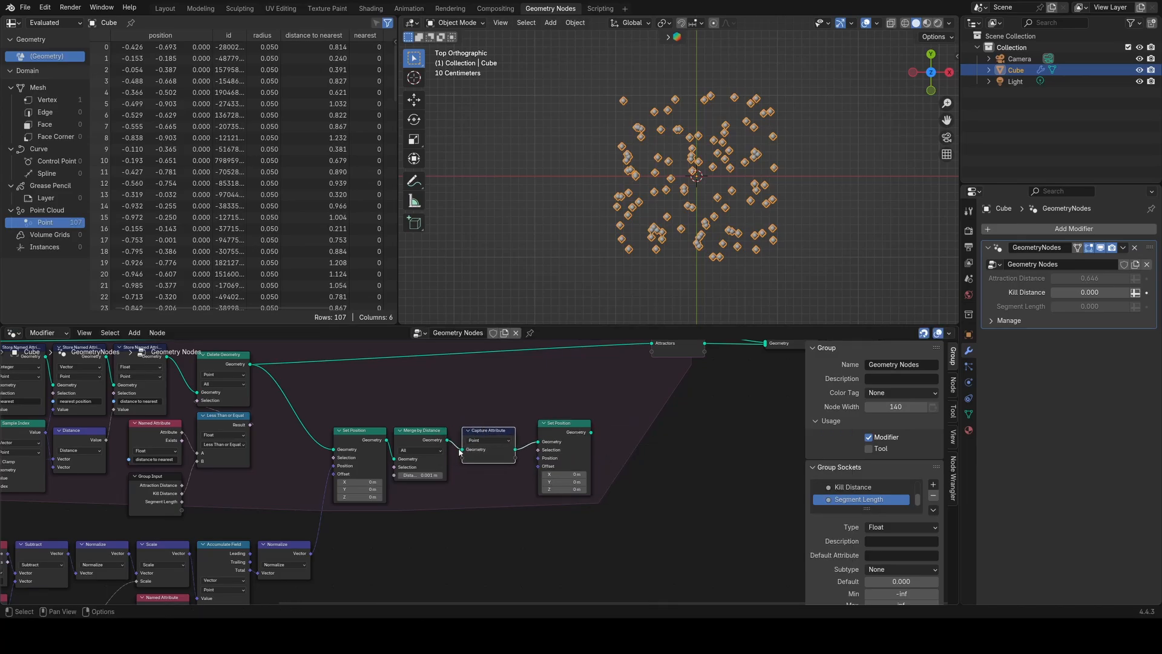
Step: Duplicate the Position node below Merge by Distance, capture it in the Capture Attribute node, and realign the second Set Position
middle_drag(229, 530, 261, 478)
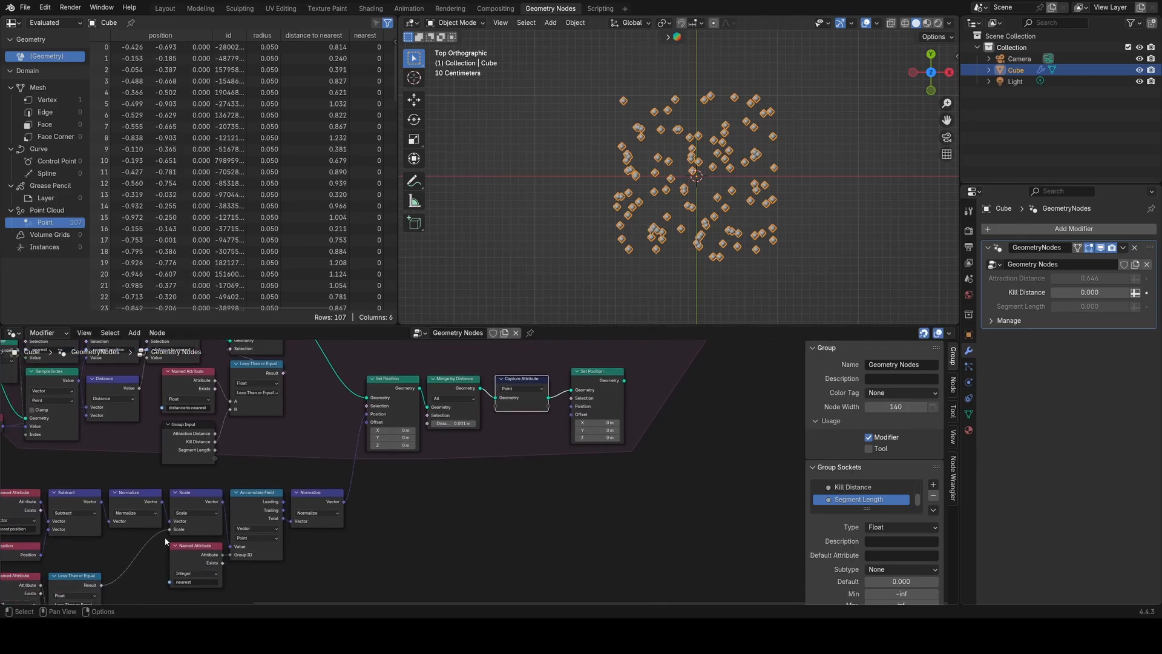
scroll(165, 541, down, 2)
click(139, 528)
key(shift+d)
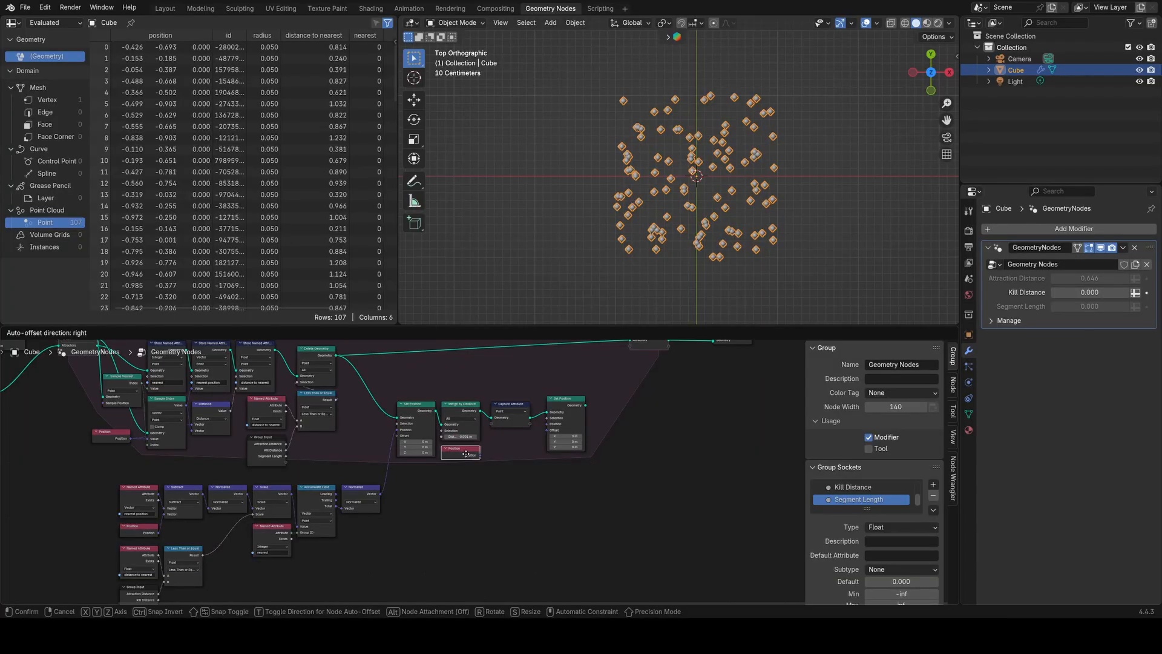
click(465, 453)
drag(479, 455, 495, 432)
scroll(484, 442, up, 3)
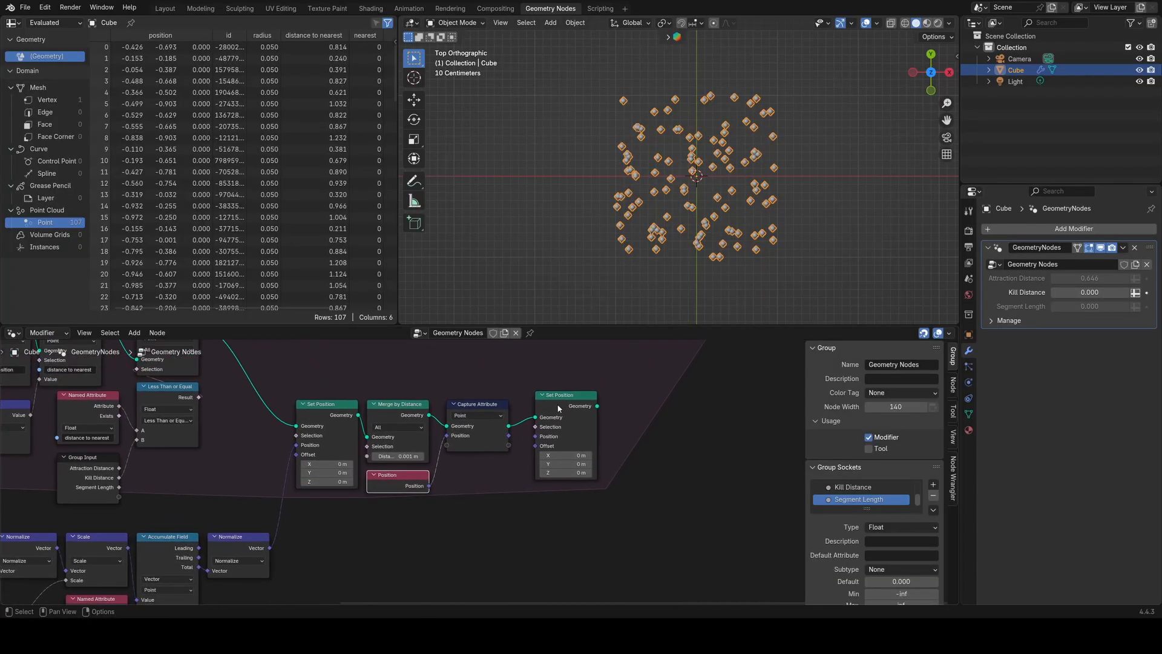
drag(559, 408, 543, 416)
Step: Drive the second Set Position's Position with a copy of the "nearest position" Named Attribute and preview its geometry in a Viewer
scroll(435, 484, down, 4)
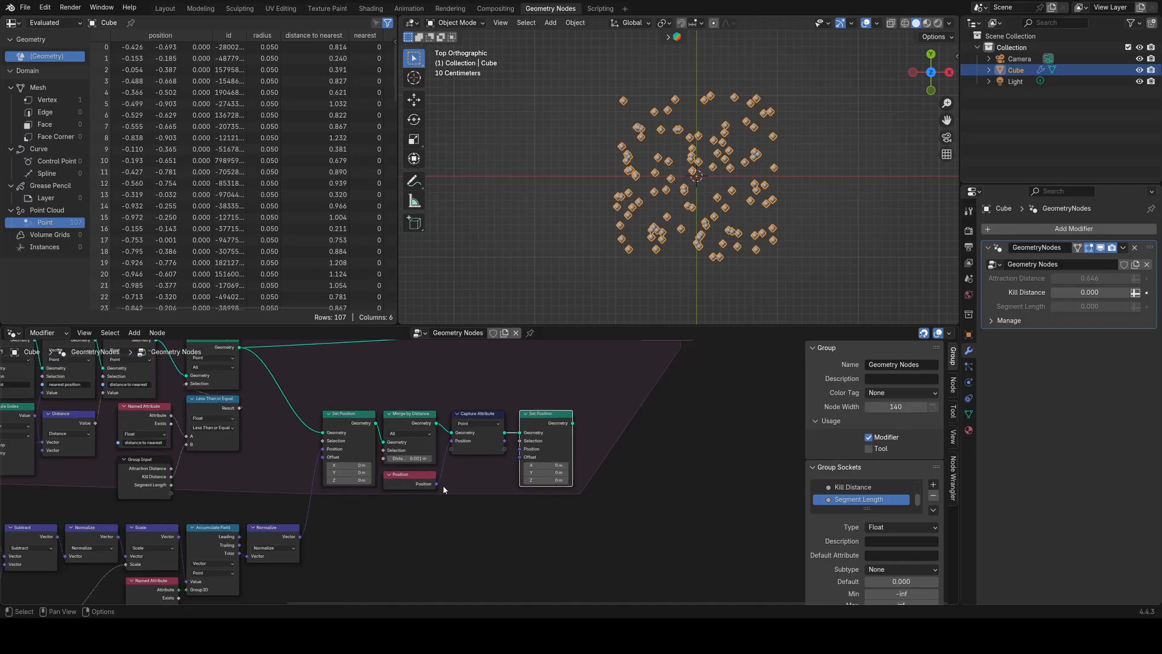
middle_drag(397, 484, 405, 445)
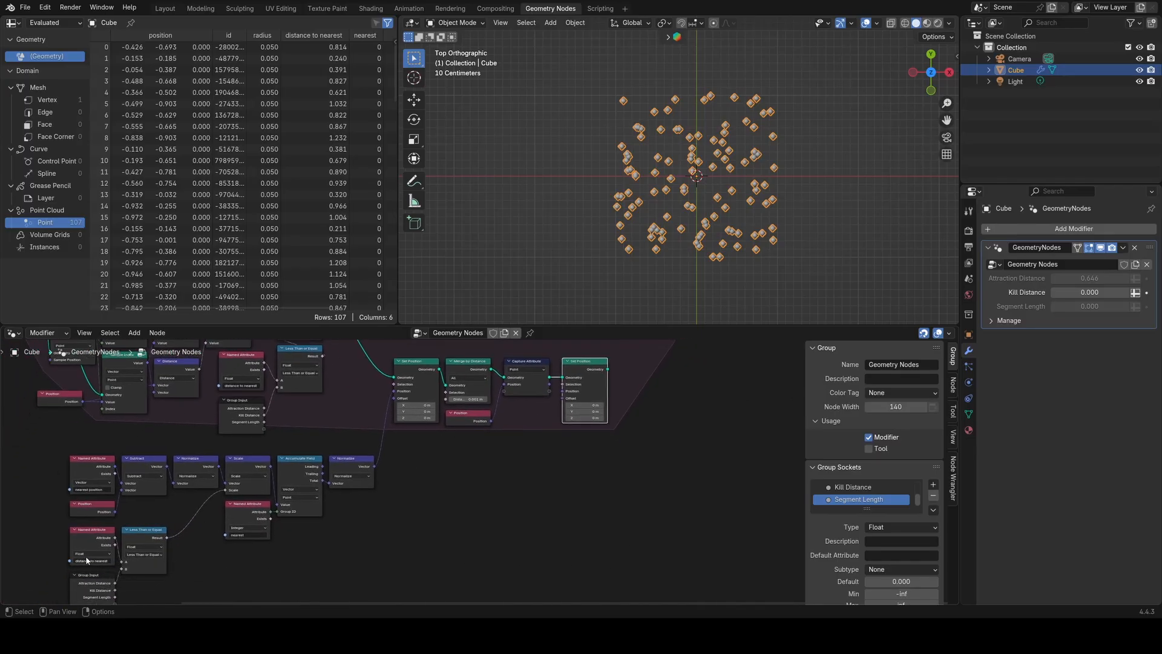
click(92, 474)
key(shift+d)
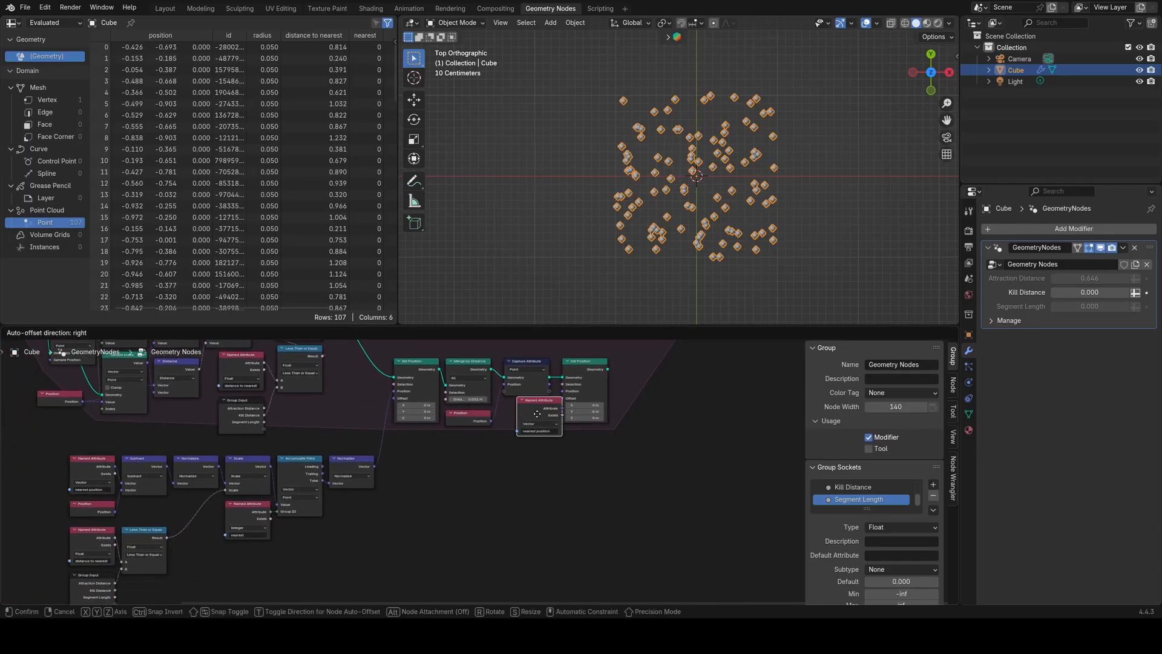
click(523, 419)
drag(549, 415, 561, 398)
middle_drag(586, 376, 488, 480)
ctrl+shift+click(488, 479)
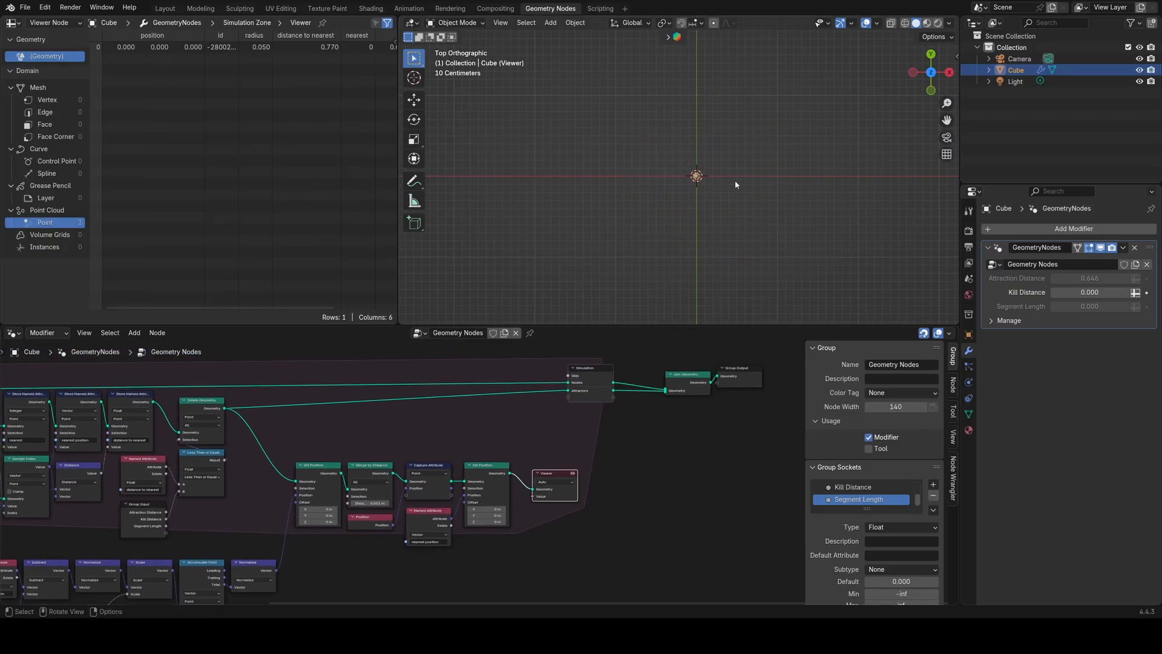
Step: Move the Group Output, Join Geometry and Simulation output nodes further right, clear of the new Viewer
middle_drag(607, 448, 486, 472)
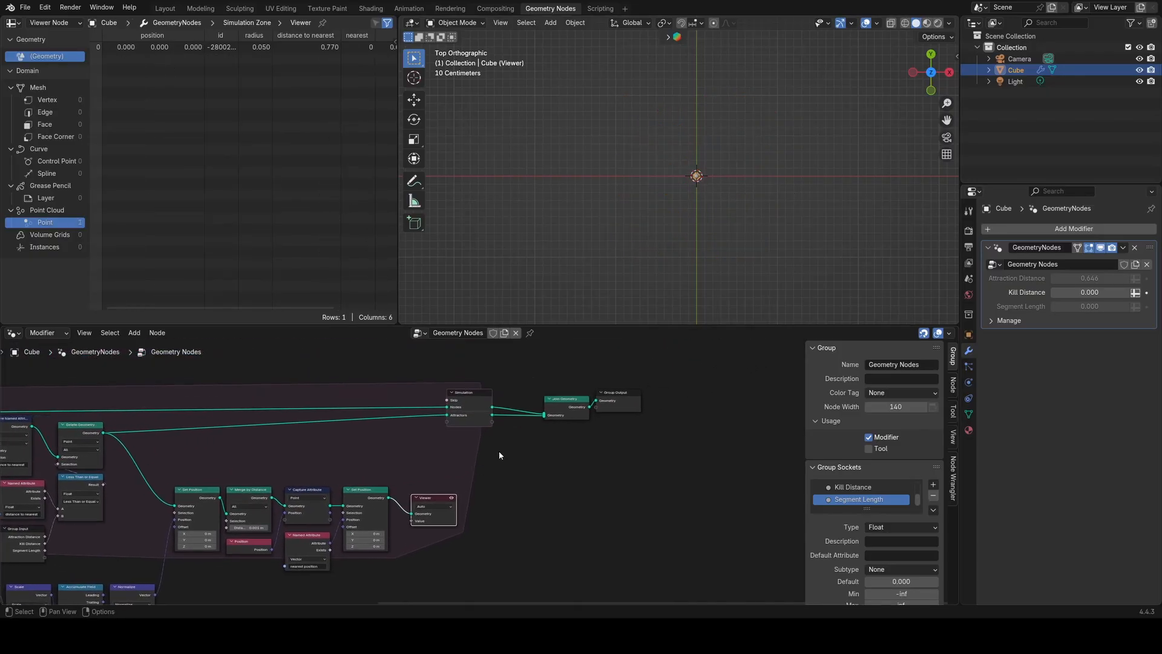
drag(617, 401, 680, 403)
drag(565, 407, 606, 407)
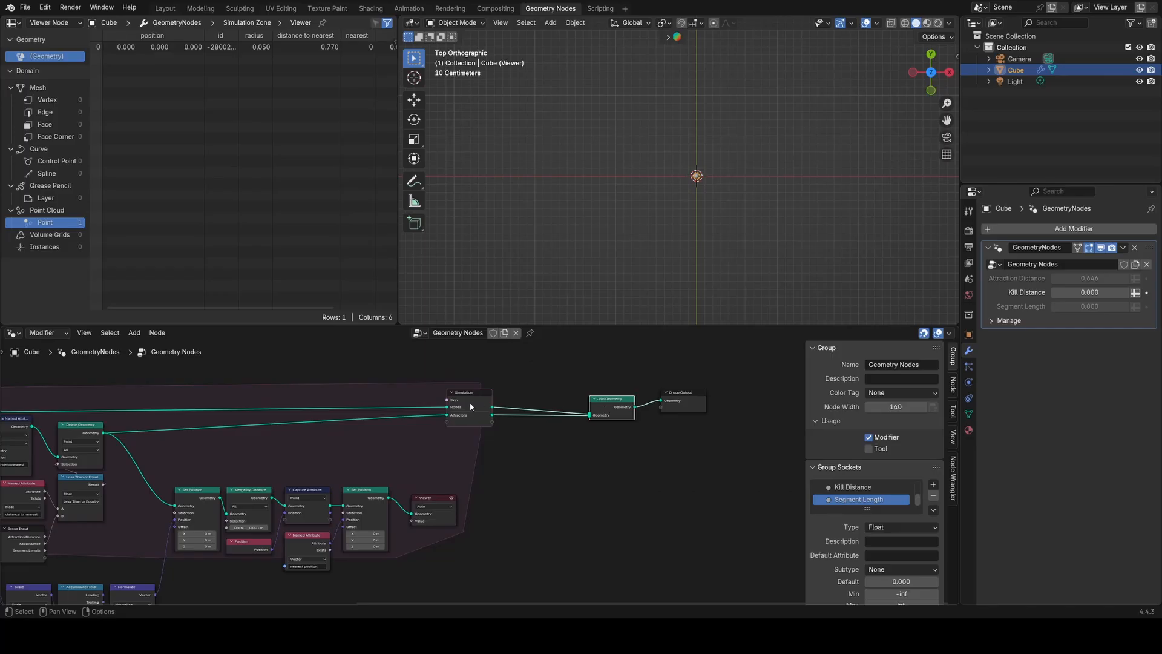
drag(471, 406, 551, 406)
middle_drag(462, 454, 510, 470)
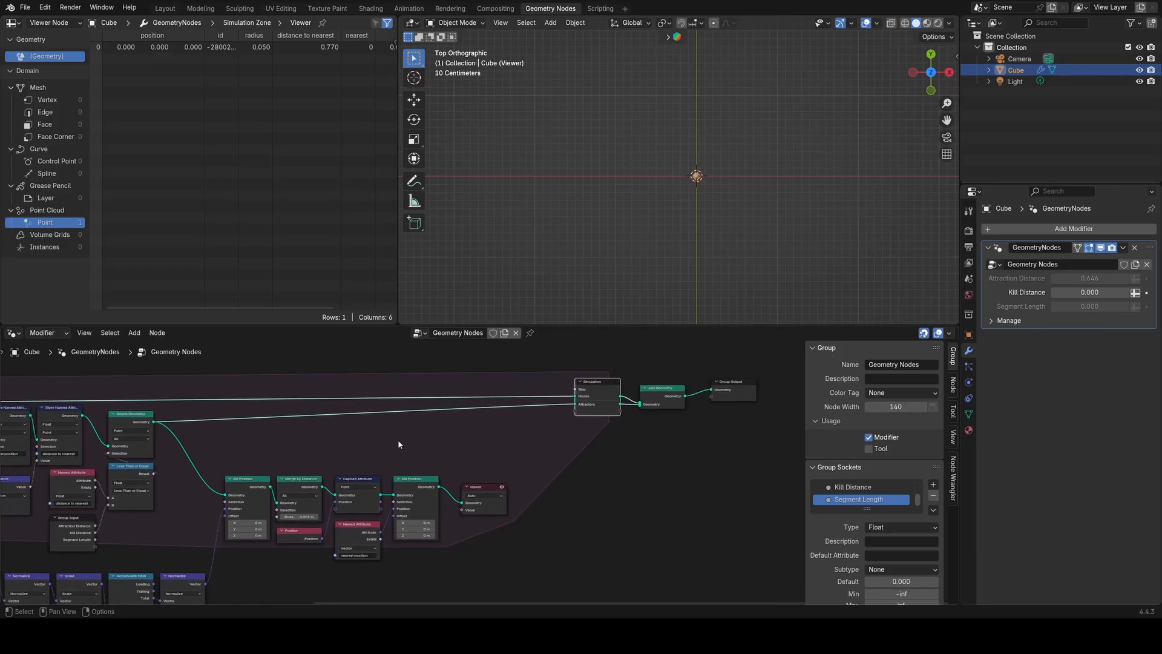
Step: Add a Geometry Proximity node fed by the second Set Position's geometry above Capture Attribute and set its target to Points
drag(439, 488, 450, 452)
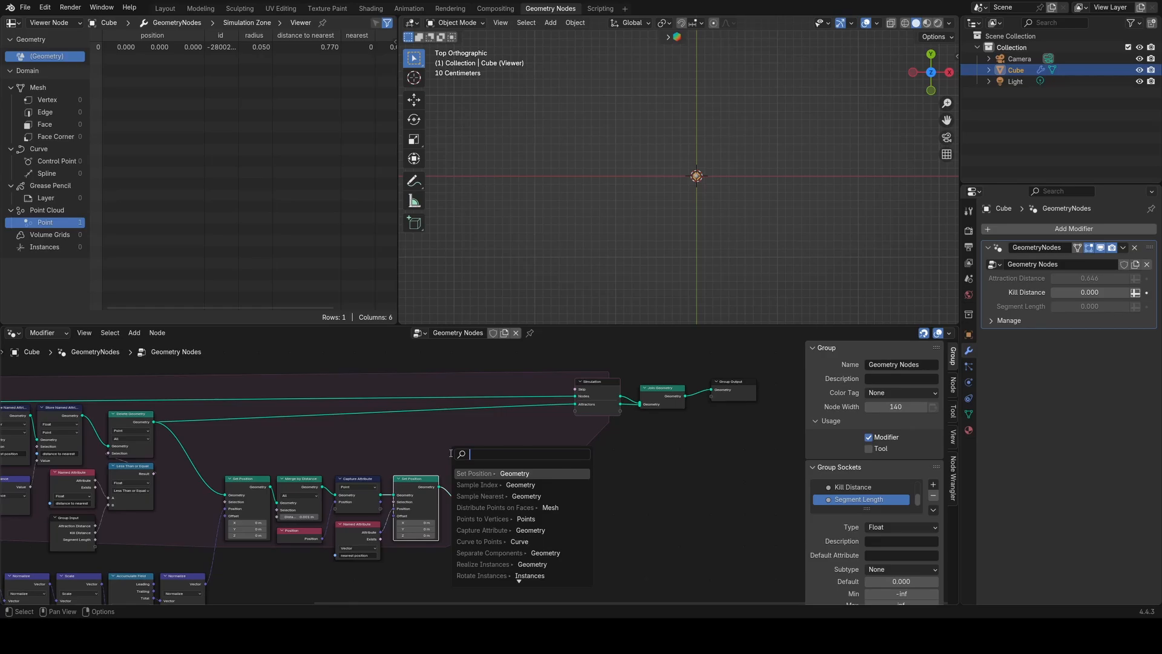
text(prox)
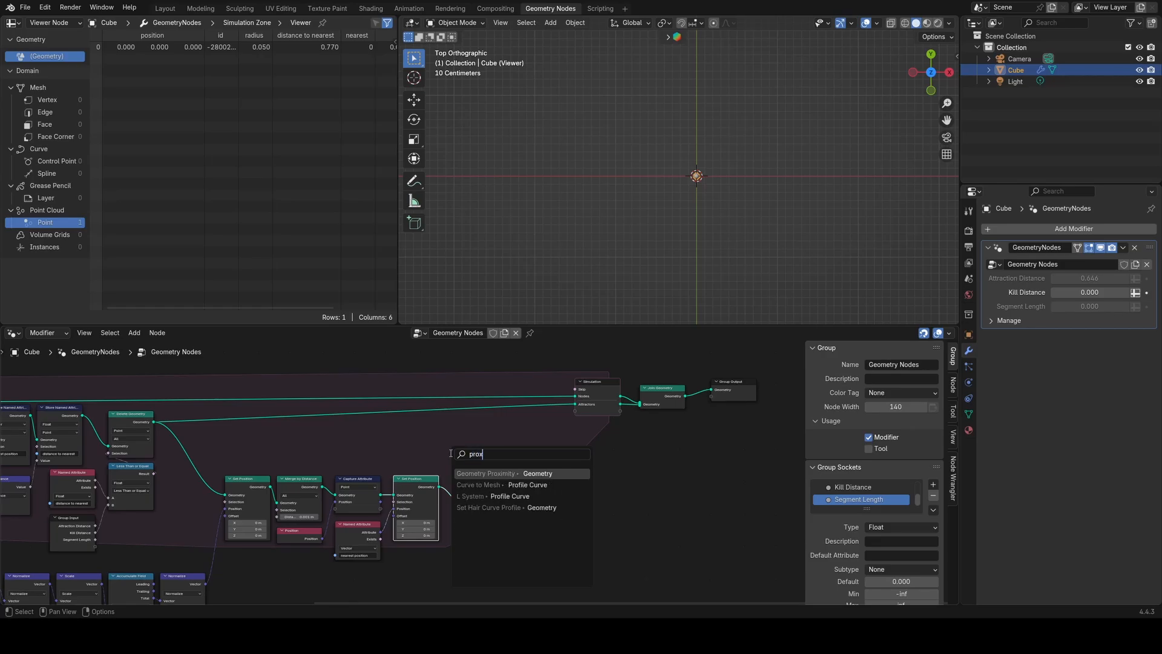
key(Return)
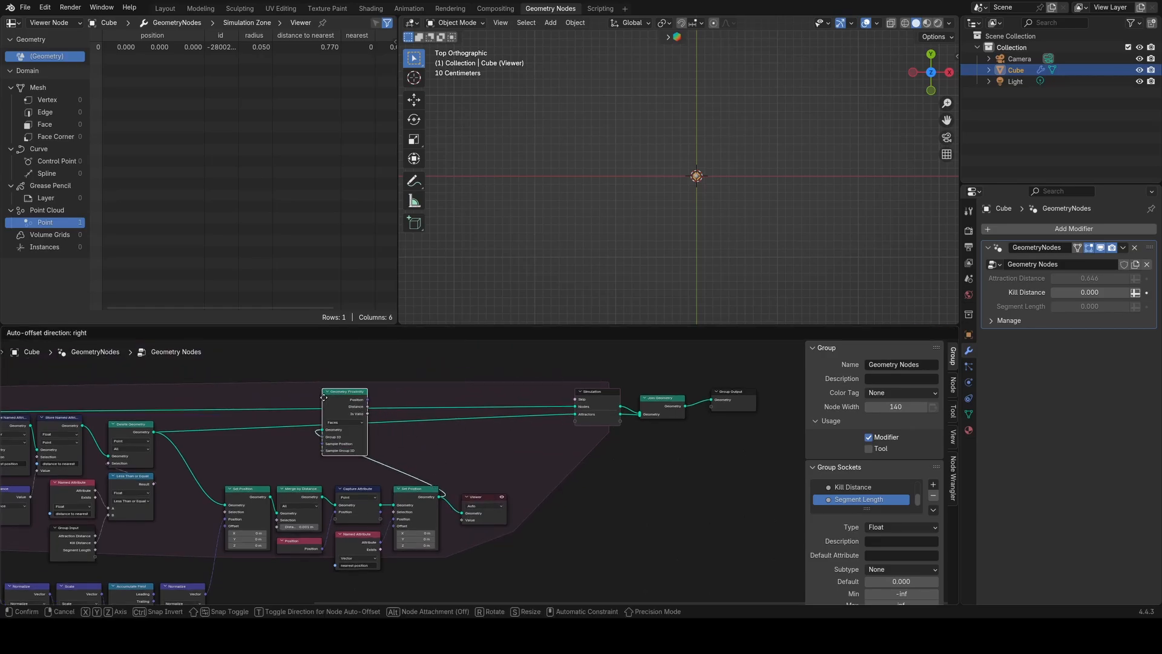
click(325, 417)
click(342, 442)
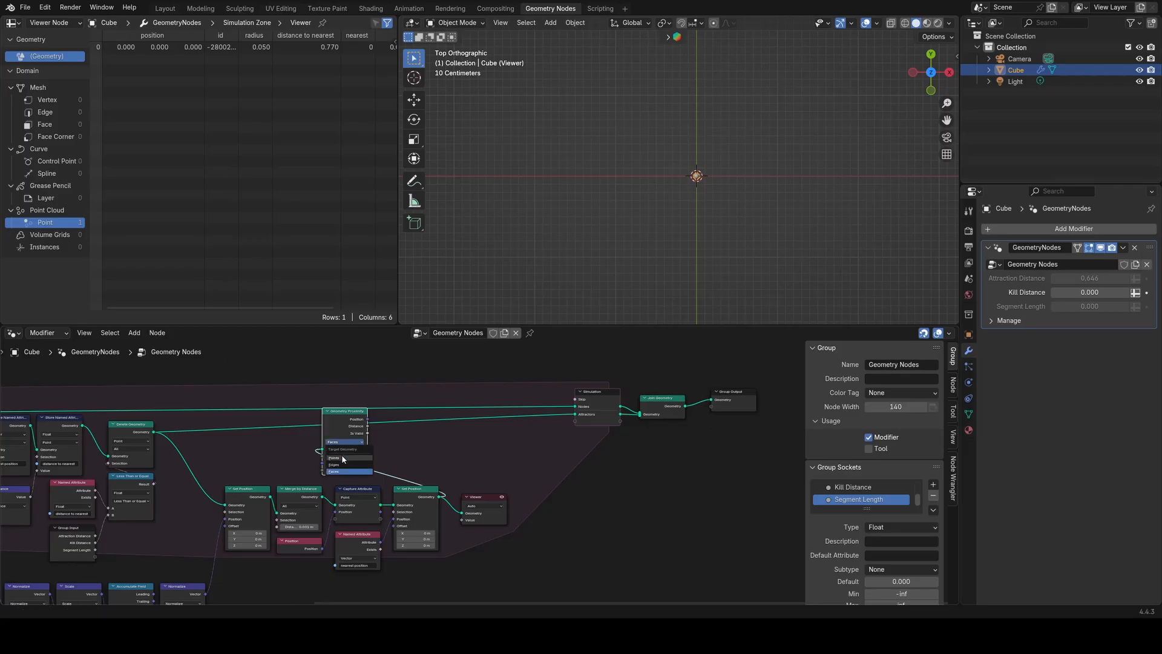
click(343, 458)
Step: Compare the Geometry Proximity Distance with a float Compare node set to Equal, placed right beside the proximity node
drag(367, 426, 382, 431)
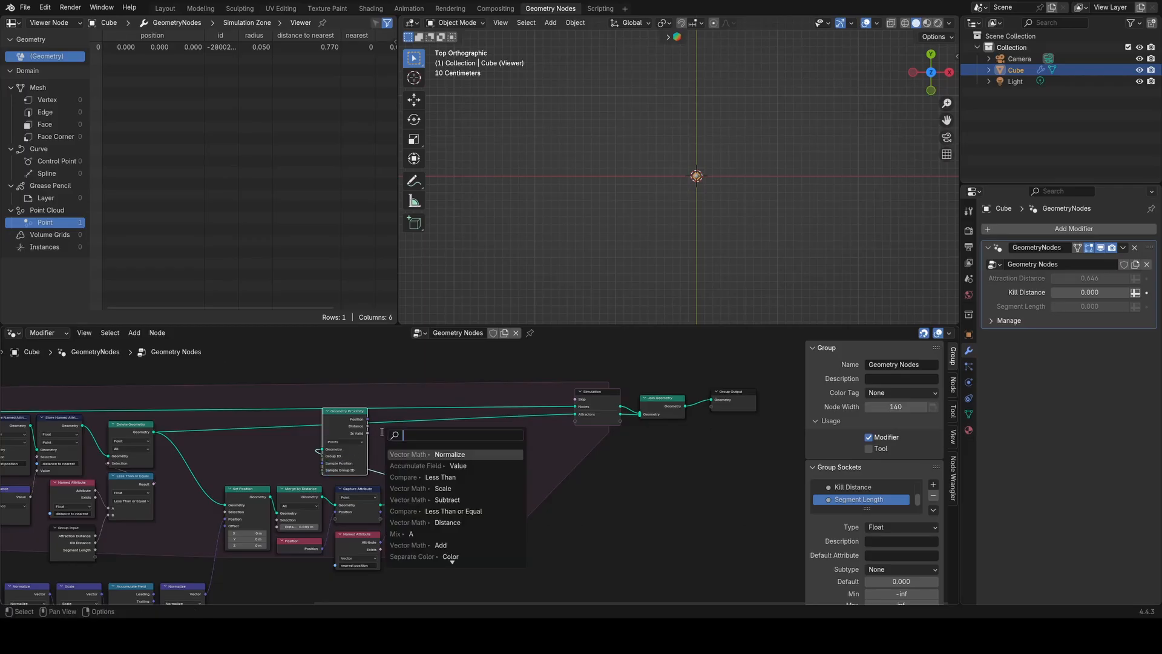
text(l)
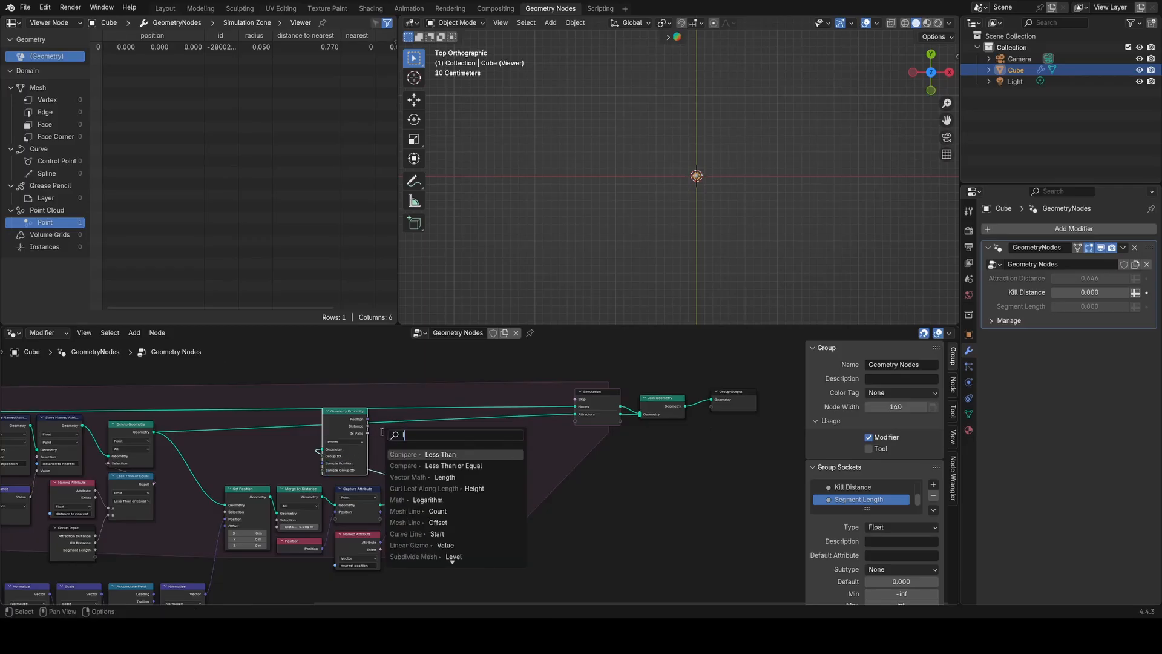
key(Return)
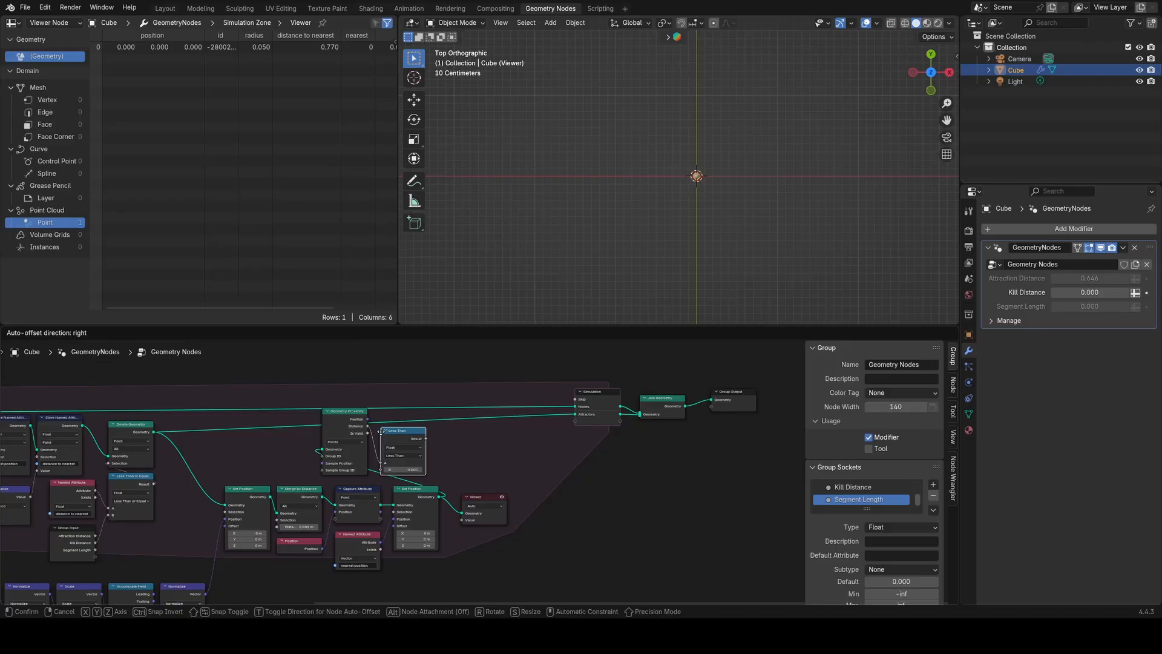
click(382, 431)
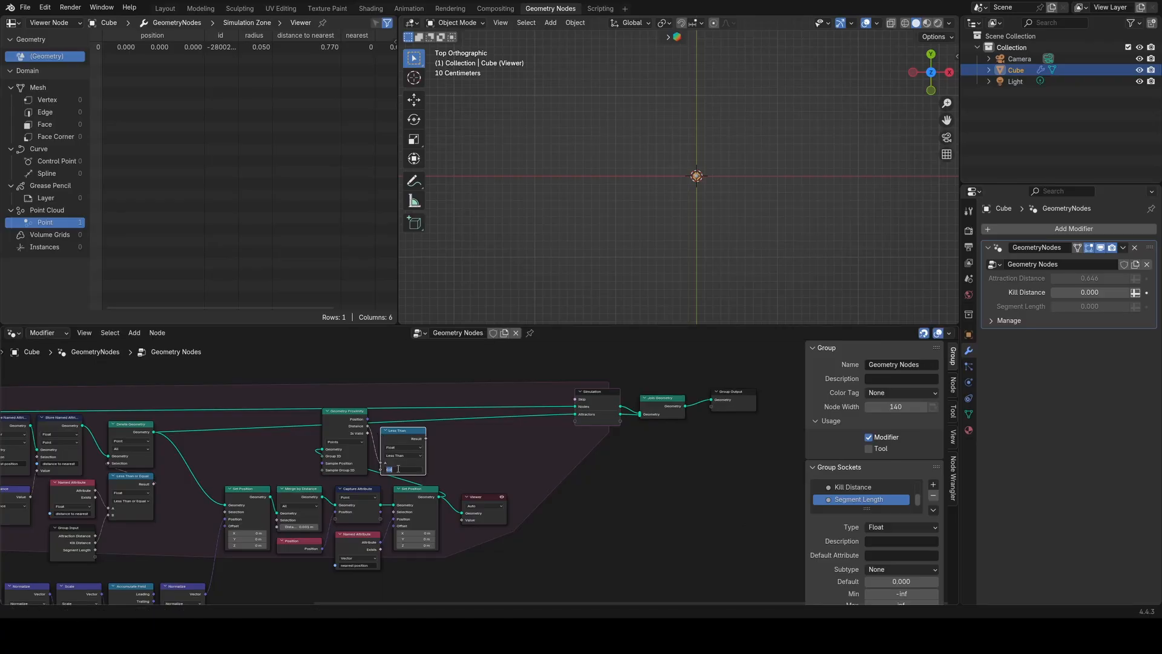
key(Escape)
click(403, 455)
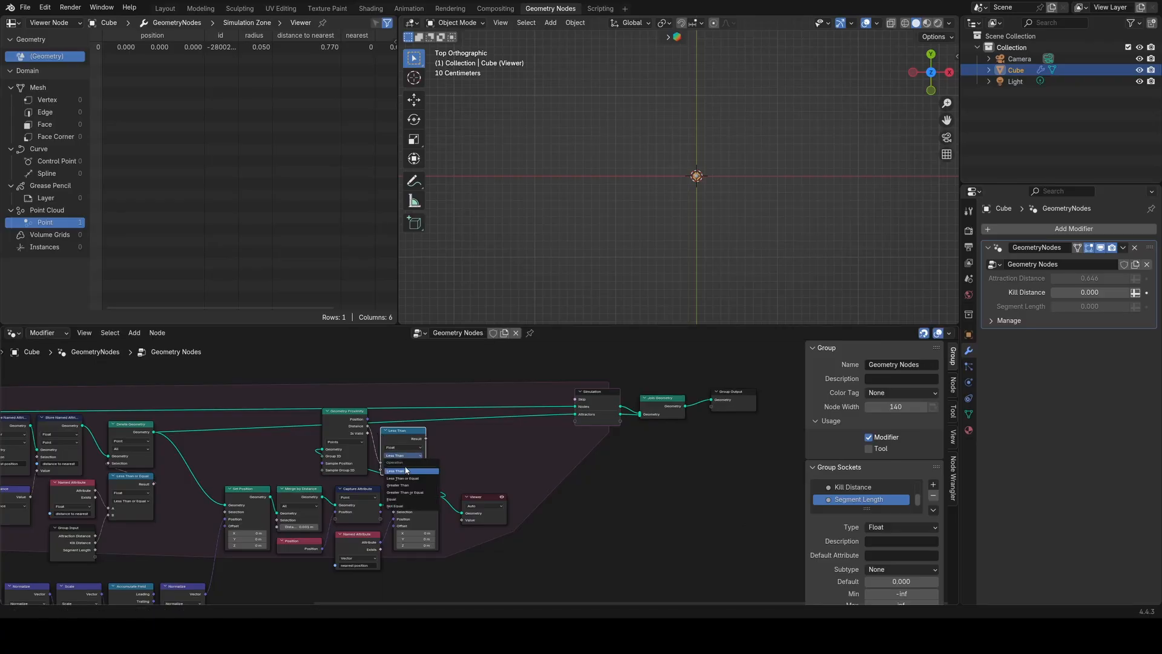
click(404, 498)
drag(395, 432, 388, 413)
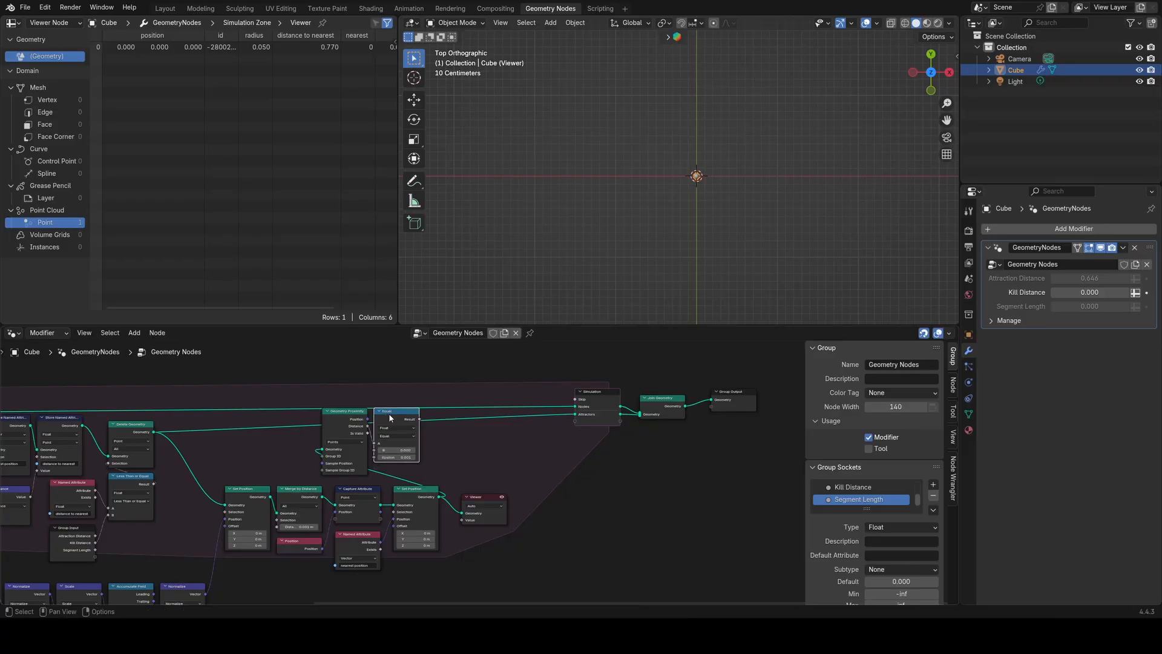
Step: Insert an Extrude Mesh node on the link into the Simulation output's Nodes input and set its mode to Vertices
middle_drag(453, 420, 439, 456)
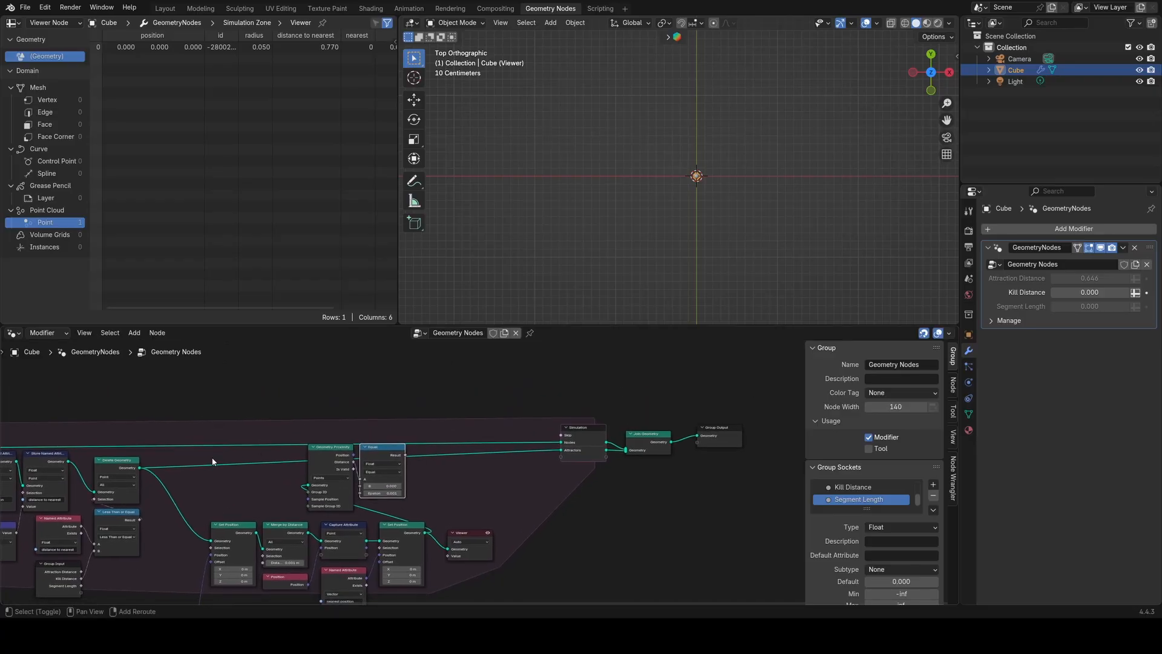
key(shift+a)
text(ex)
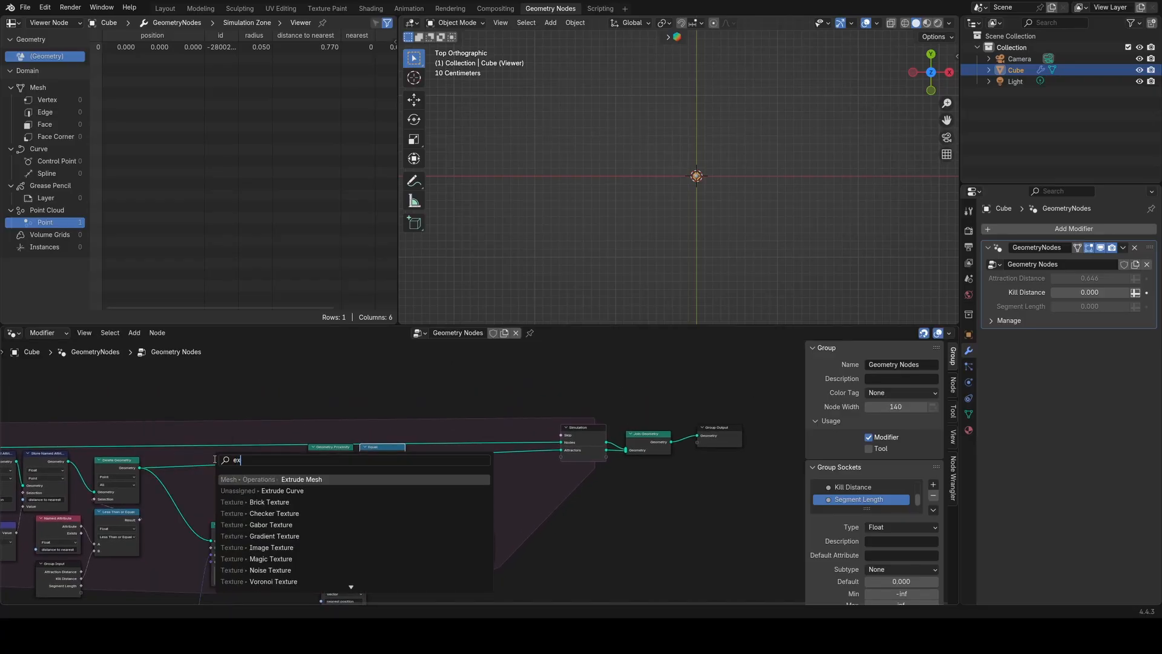
key(Return)
click(480, 418)
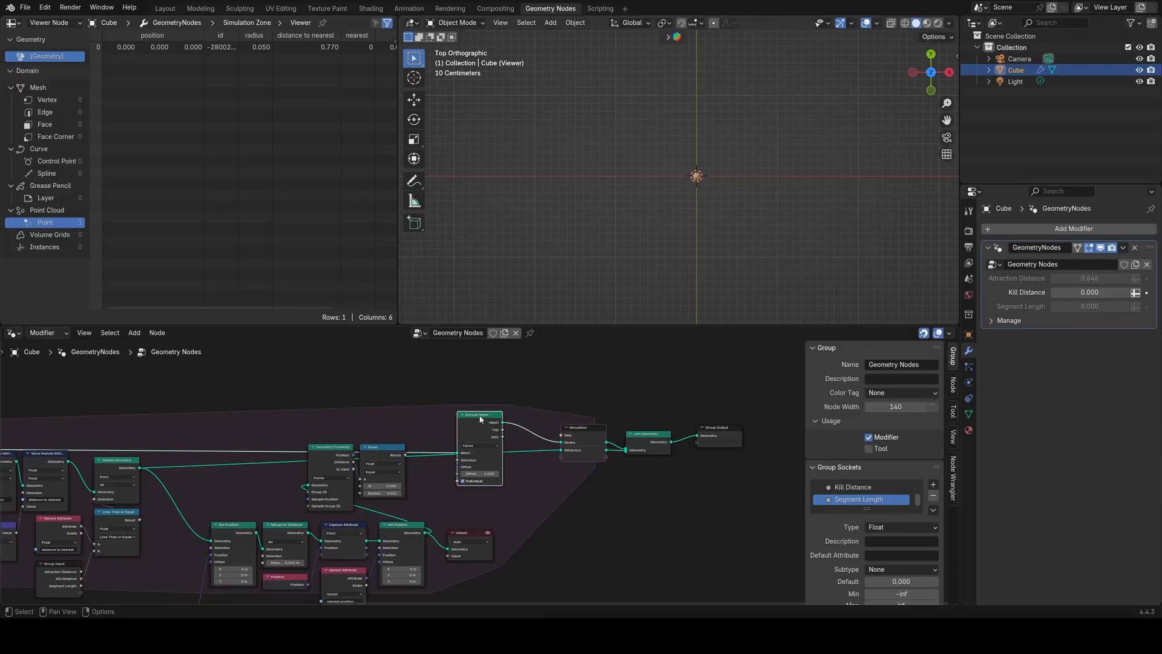
click(470, 447)
click(474, 463)
Step: Link the Equal node's Result to Extrude Mesh's Selection and shift Extrude Mesh slightly toward the Equal node
scroll(447, 444, up, 2)
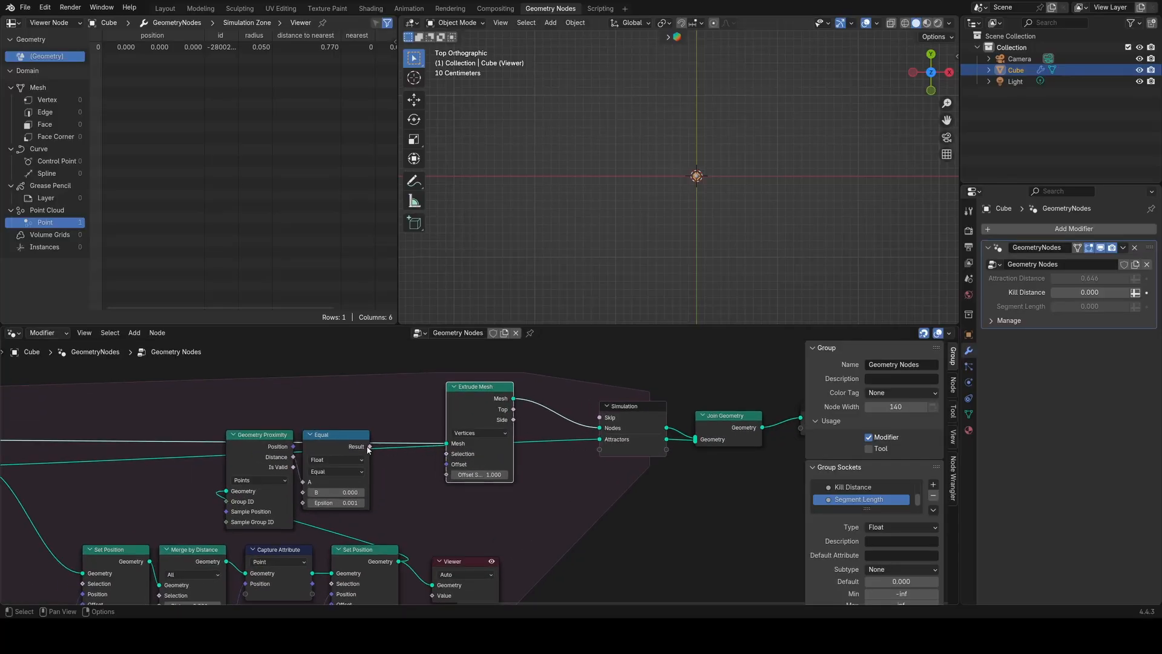
drag(369, 447, 446, 454)
mouse_move(474, 405)
mouse_down()
mouse_move(464, 414)
mouse_move(455, 402)
mouse_up()
Step: Add a Sample Nearest node below the Viewer, fed by the second Set Position's geometry
scroll(457, 476, down, 3)
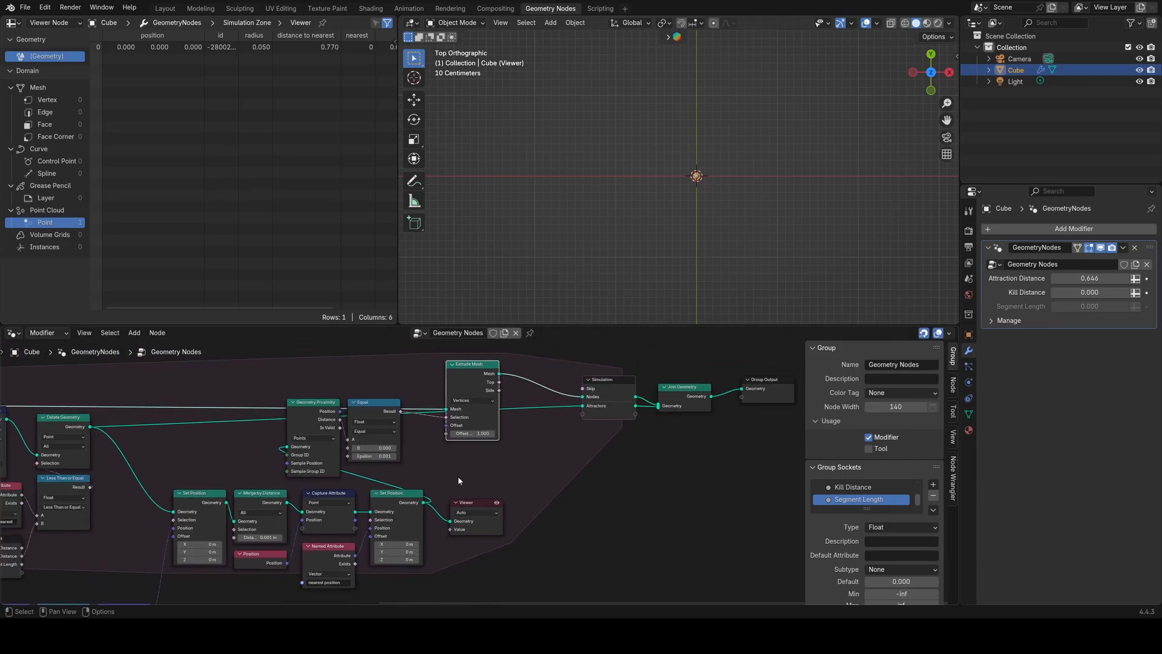
middle_drag(403, 493, 328, 490)
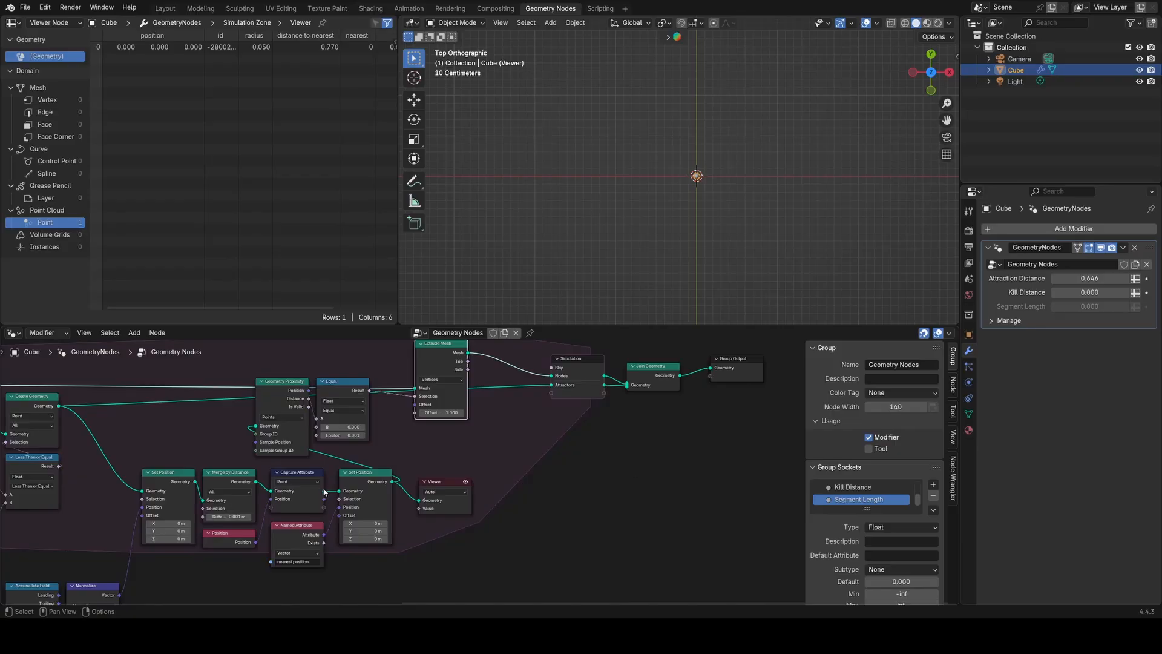
click(321, 492)
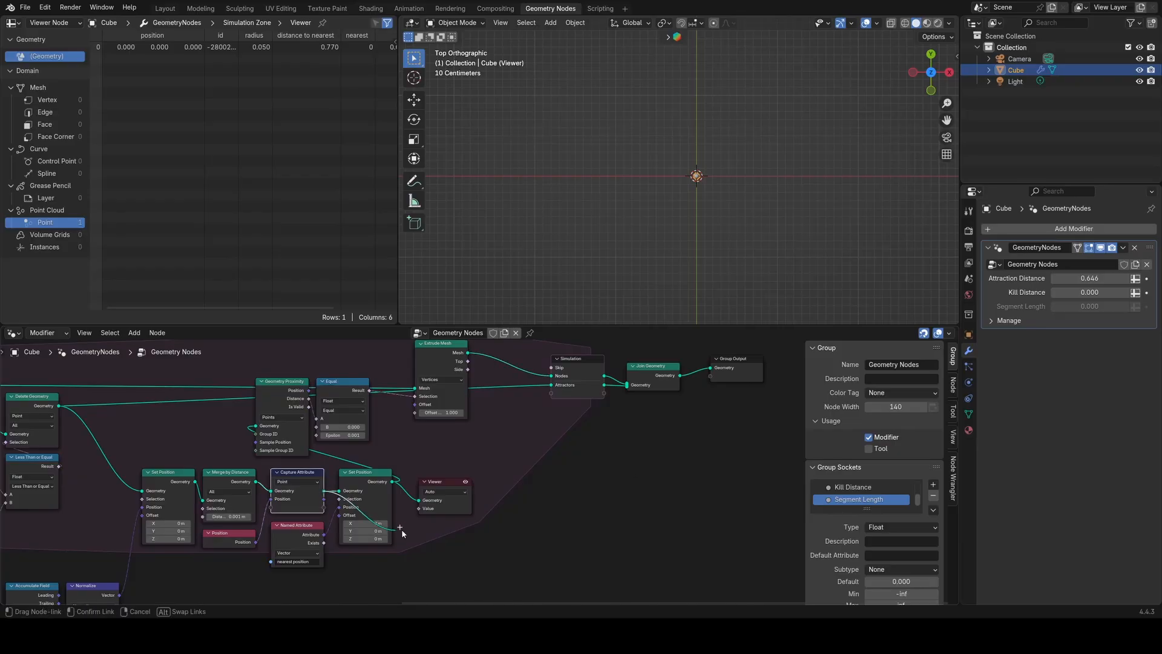
click(387, 495)
key(shift+a)
text(sca)
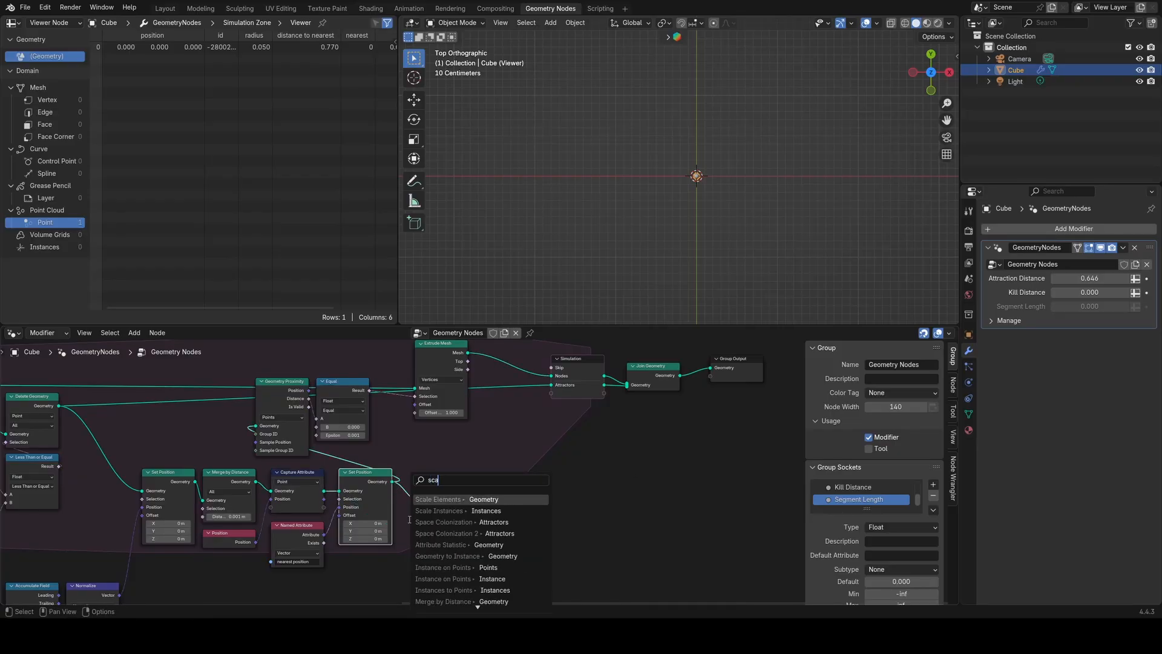
text(le)
key(BackSpace)
key(BackSpace)
key(BackSpace)
key(BackSpace)
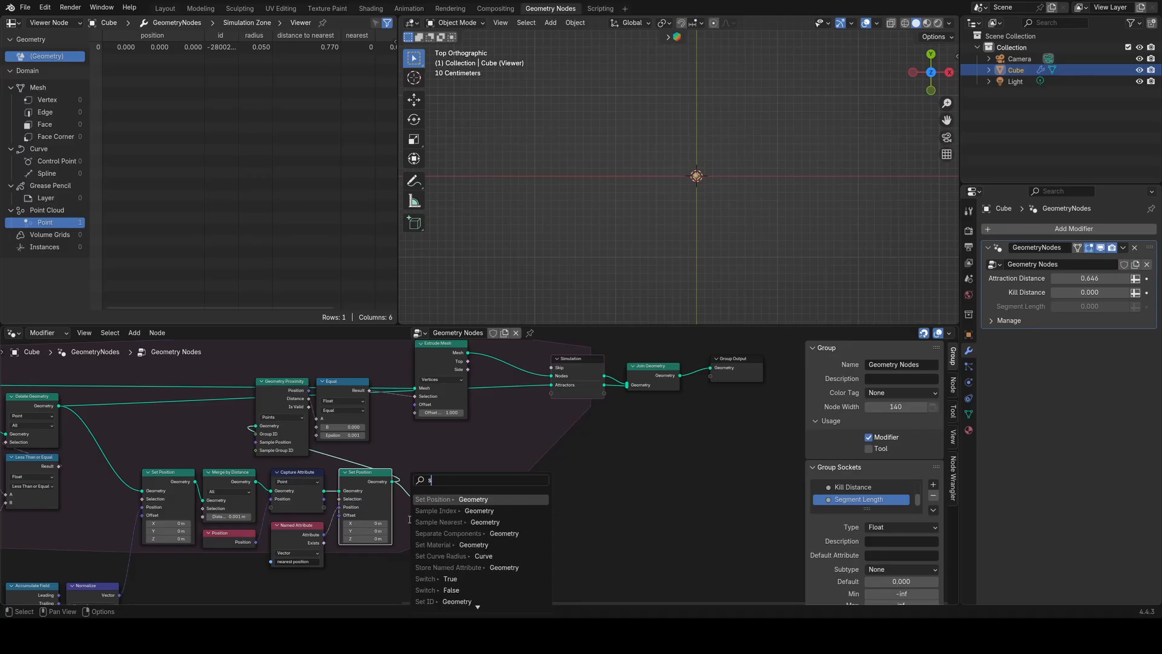
text(ampl)
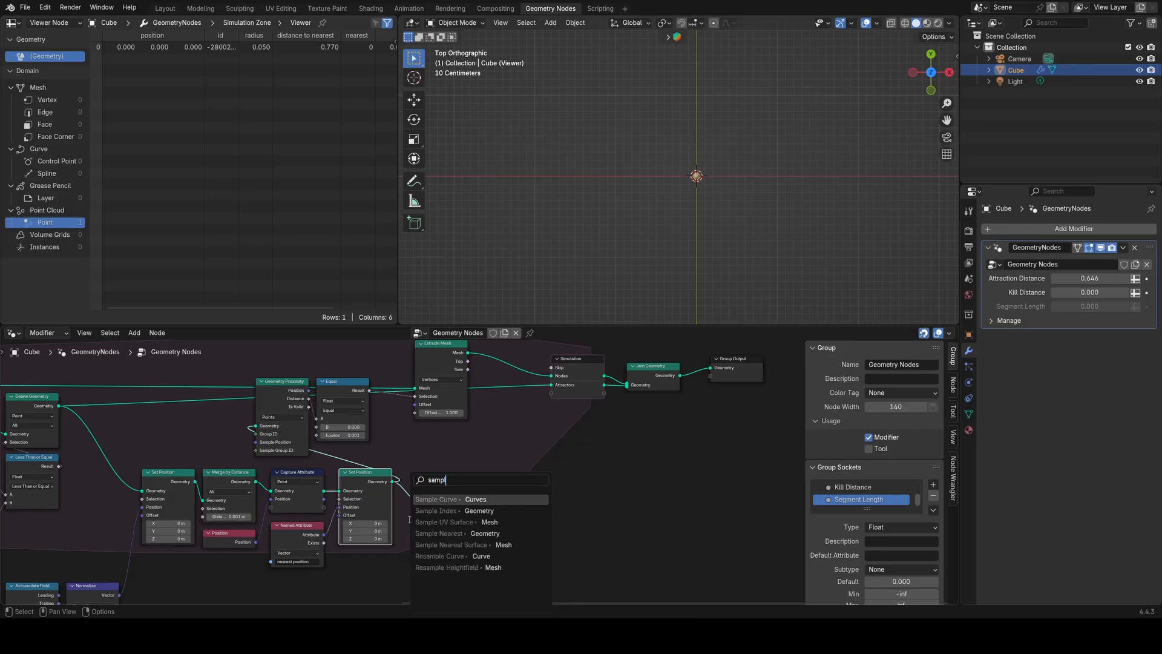
click(439, 533)
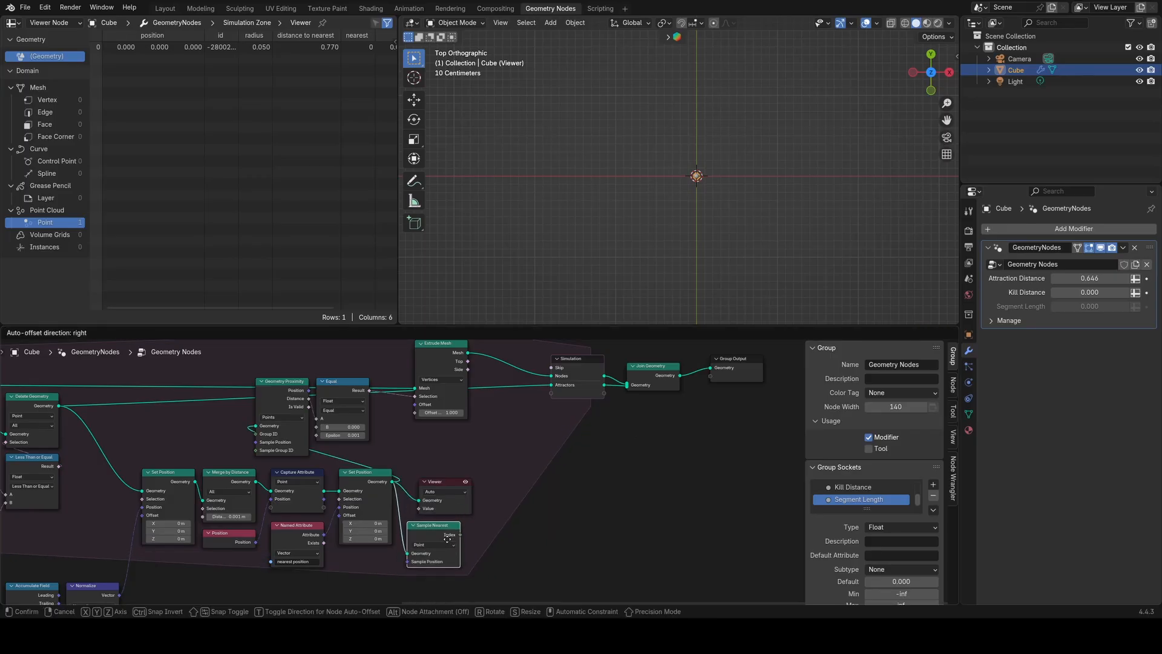
click(447, 538)
Step: Add a Vector Sample Index node on the second Set Position's geometry, with its Index driven by Sample Nearest
click(324, 501)
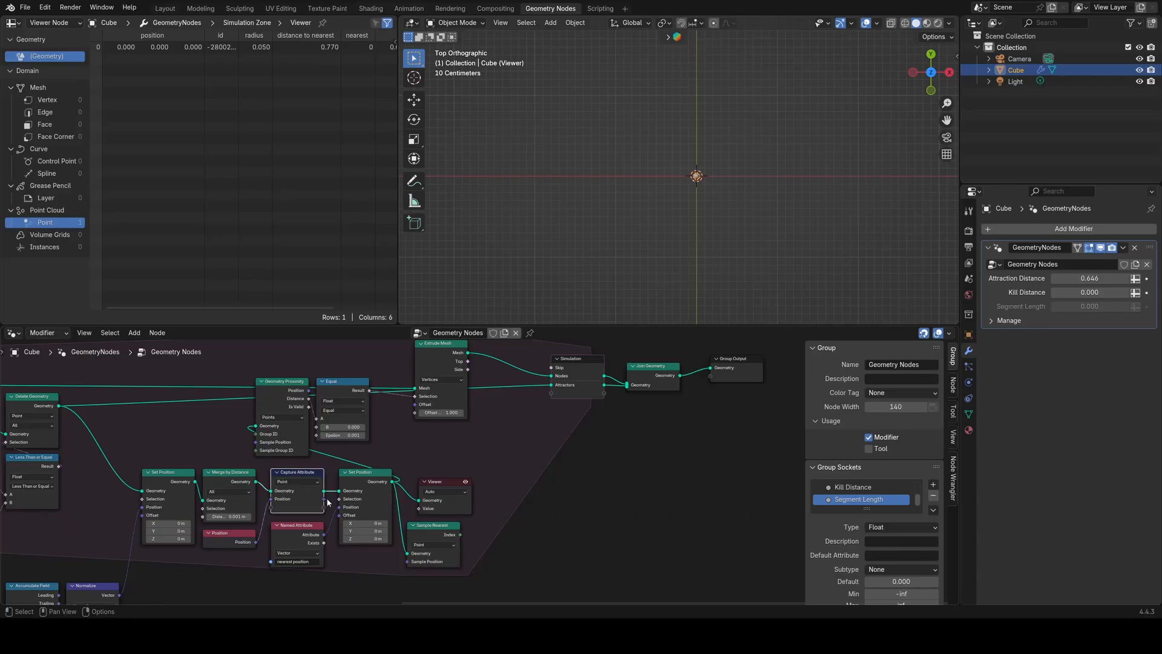
drag(392, 481, 487, 548)
text(s)
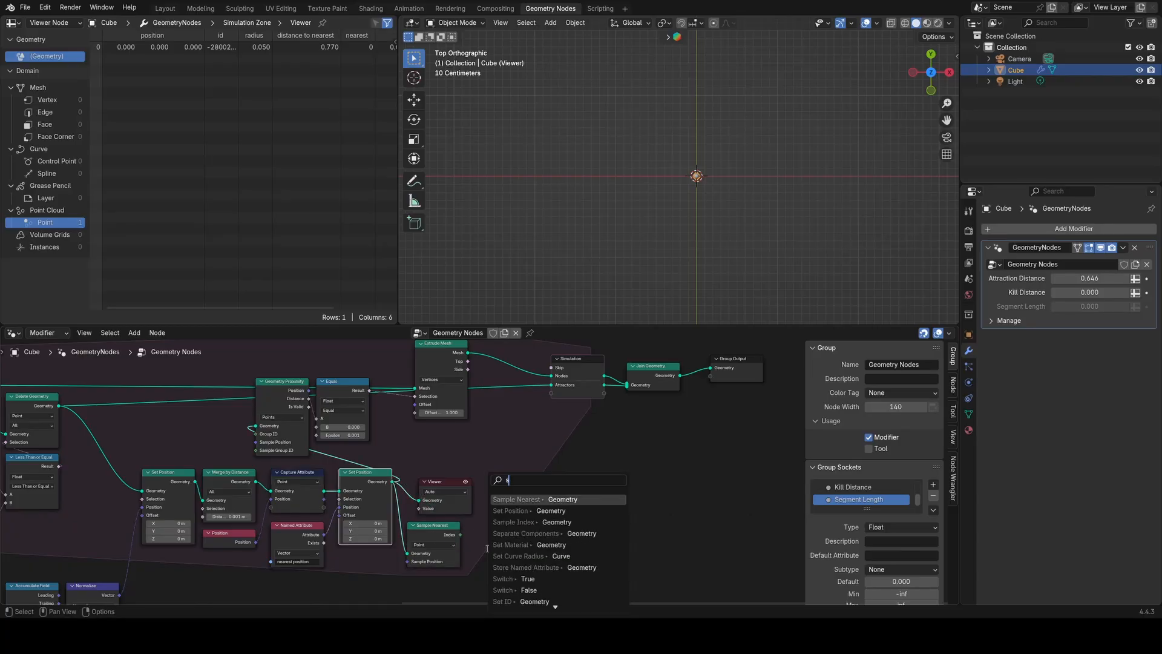
click(517, 522)
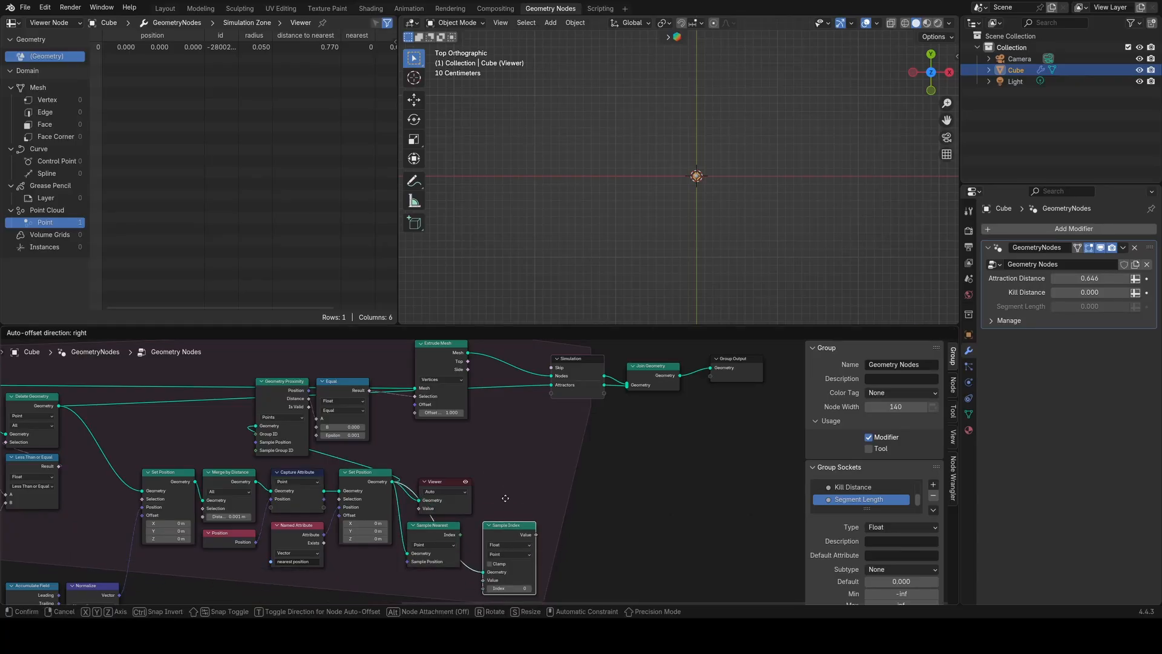
click(502, 485)
drag(462, 535, 475, 565)
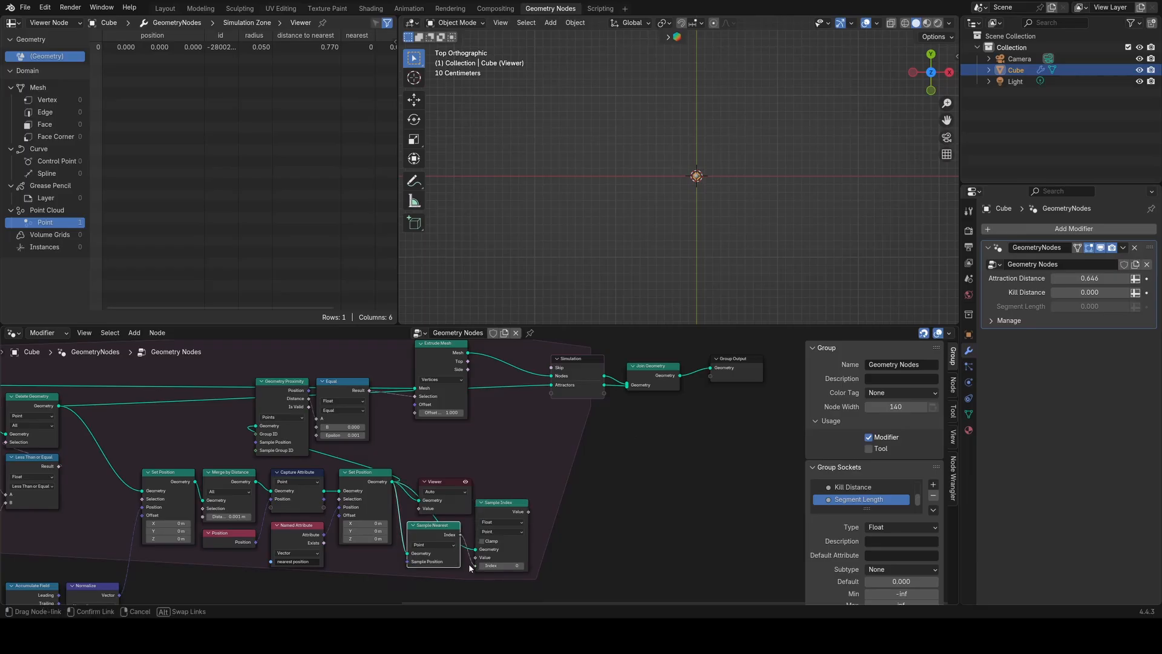
click(502, 521)
click(501, 557)
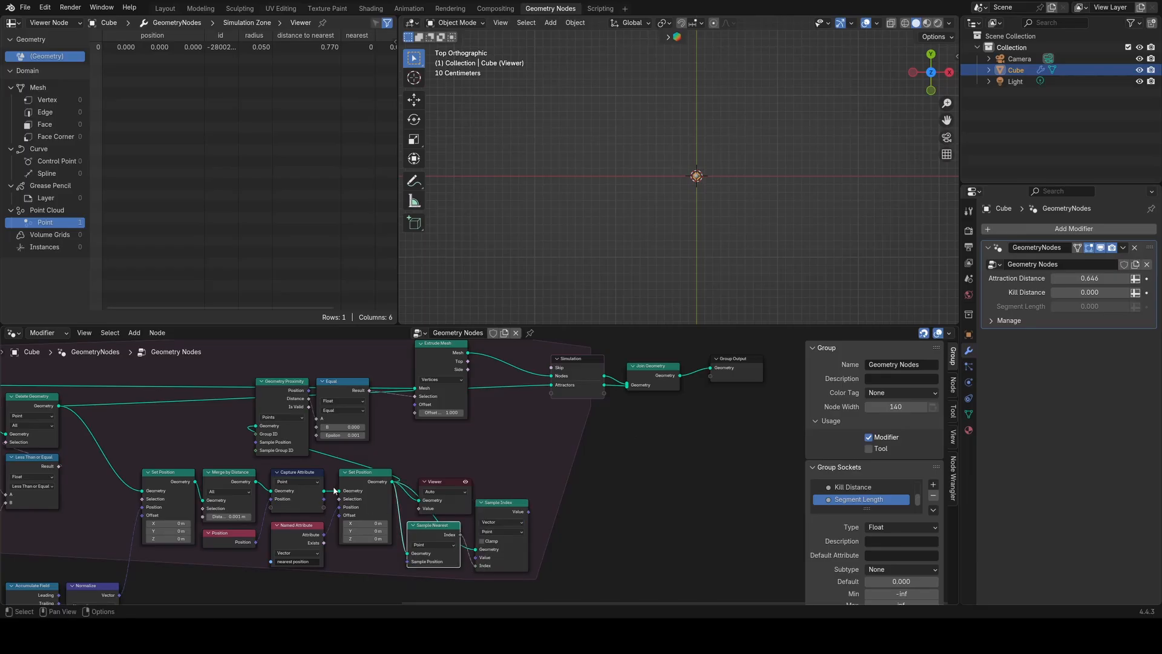
Step: Feed the captured Position into Sample Index's Value and link the sampled value to Extrude Mesh's Offset
click(330, 489)
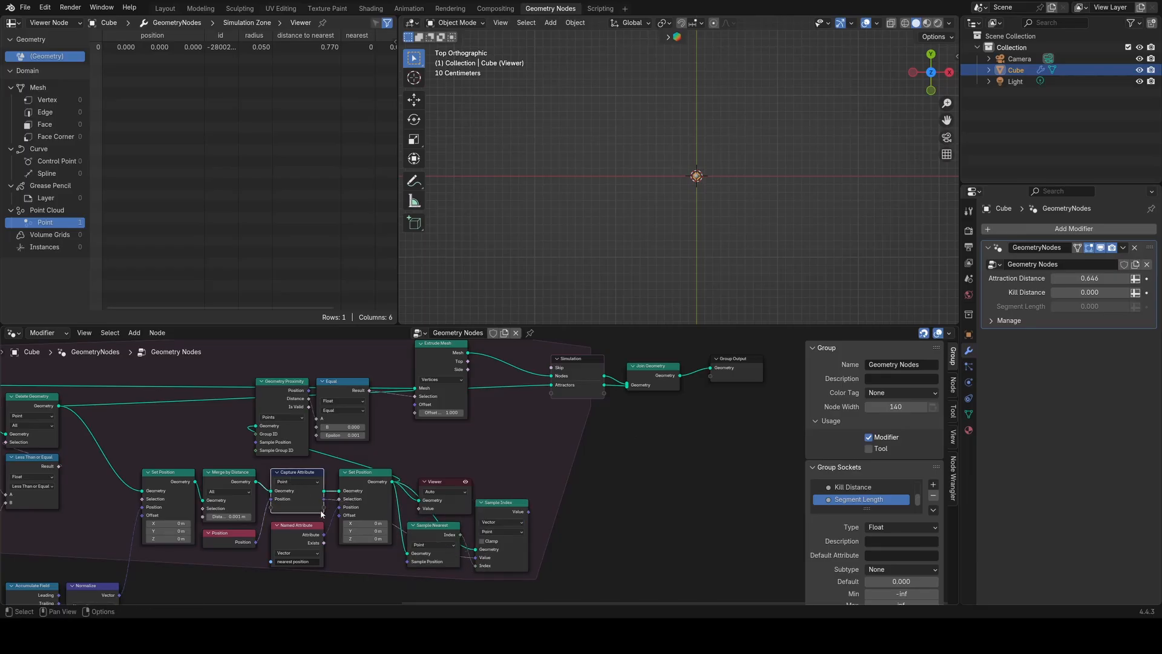
drag(529, 512, 415, 413)
middle_drag(498, 467, 499, 462)
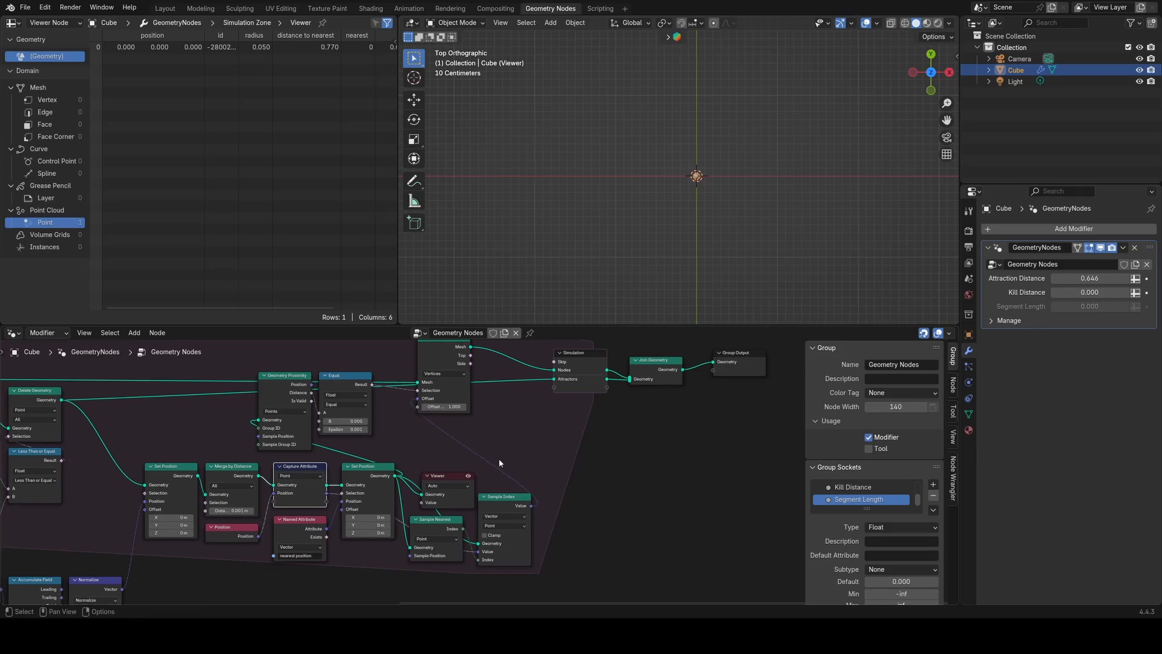
Step: Delete the Viewer and place a Group Input below Extrude Mesh, with Segment Length linked to its Offset Scale
click(443, 478)
key(x)
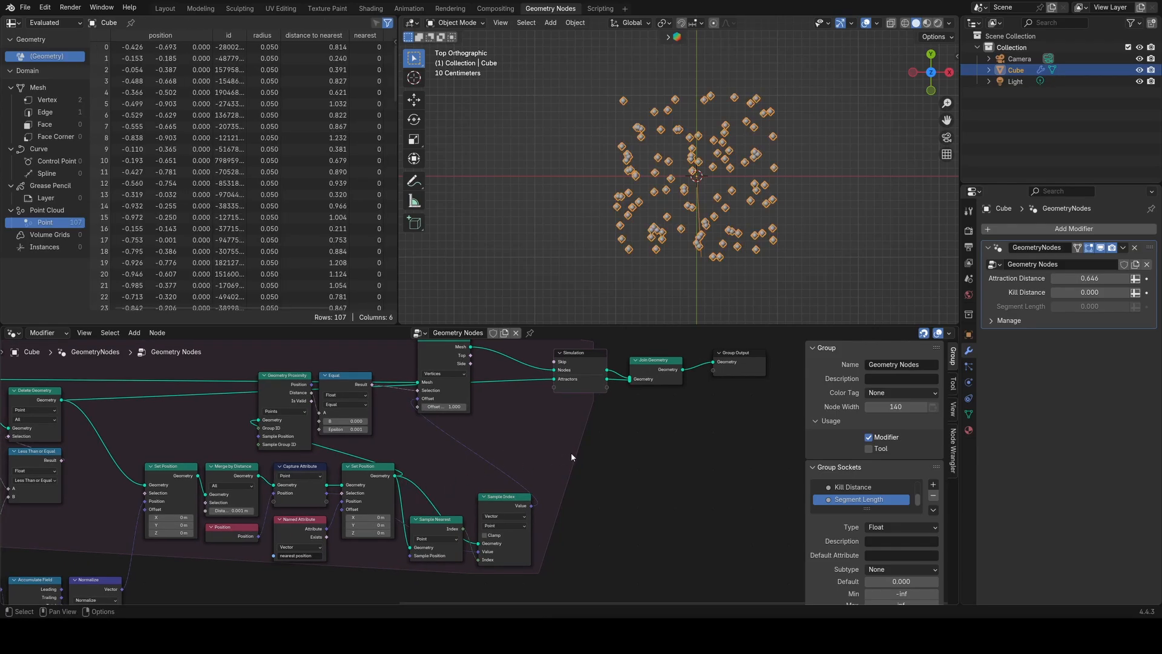
key(shift+a)
text(gr)
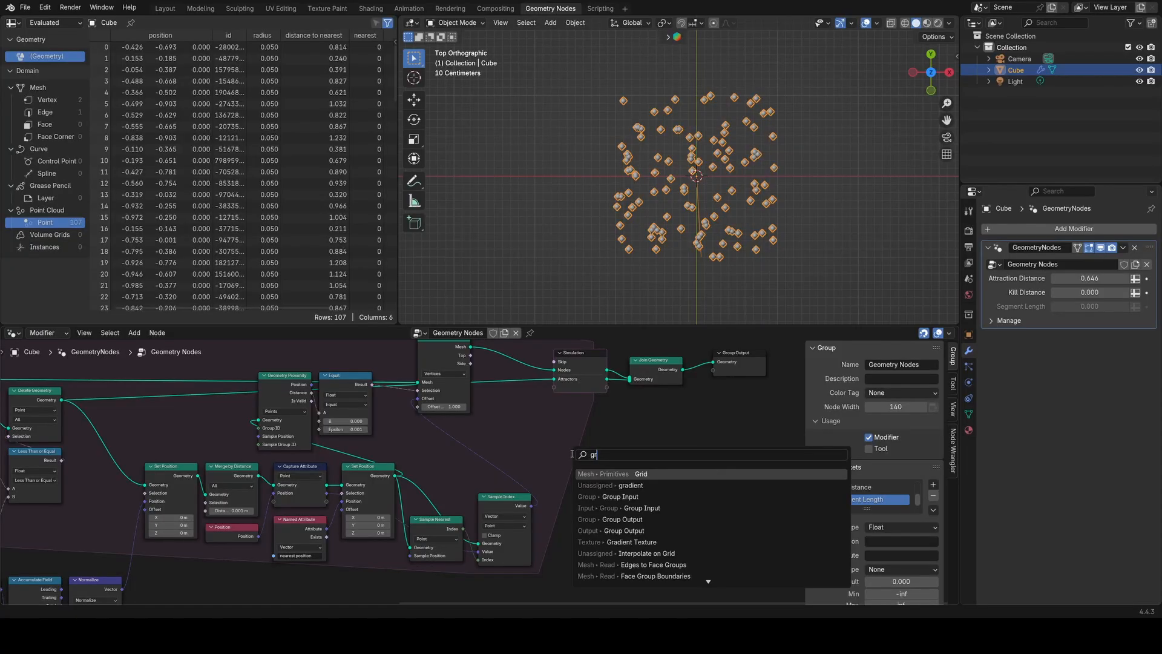
click(617, 496)
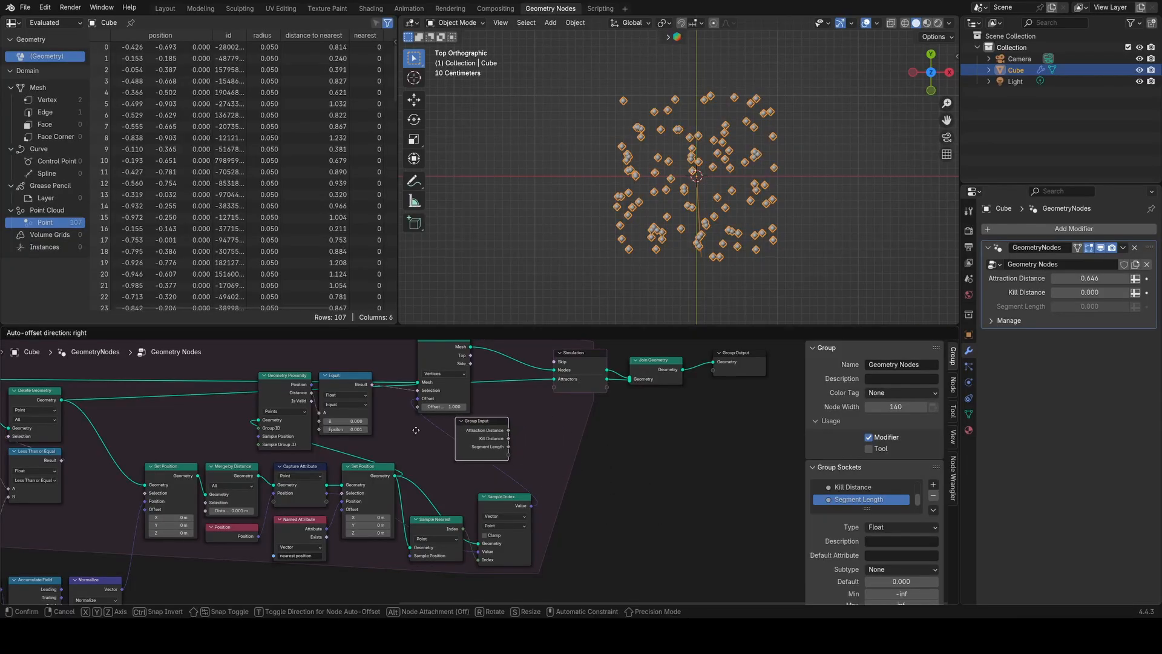
click(491, 437)
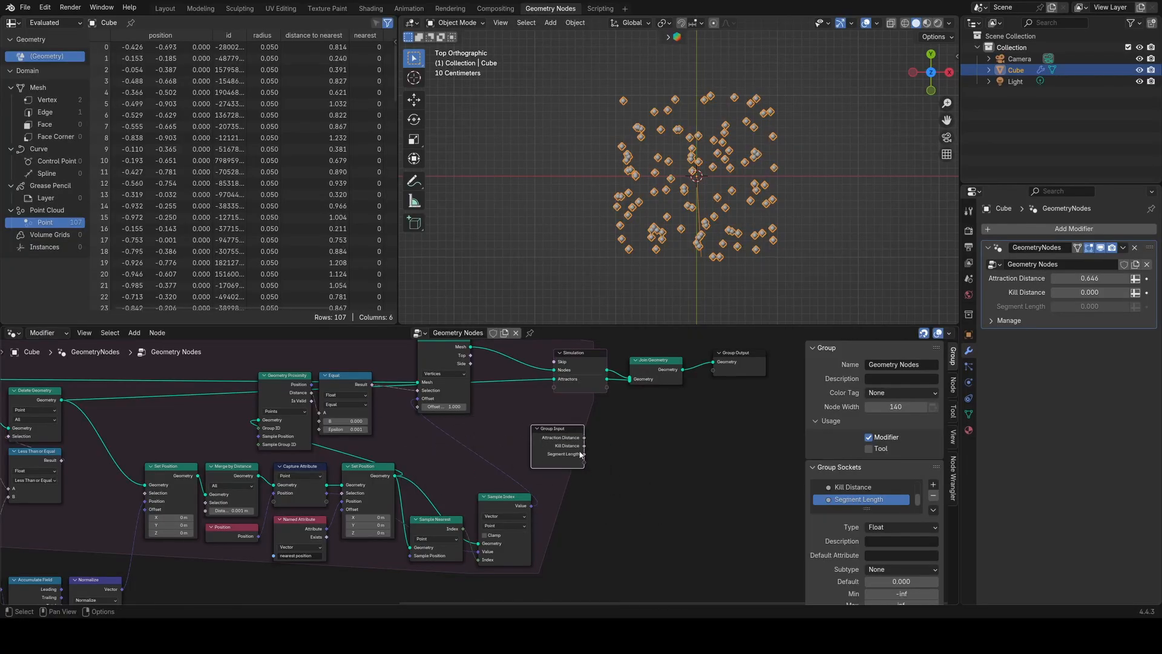
drag(583, 454, 419, 409)
drag(533, 430, 417, 424)
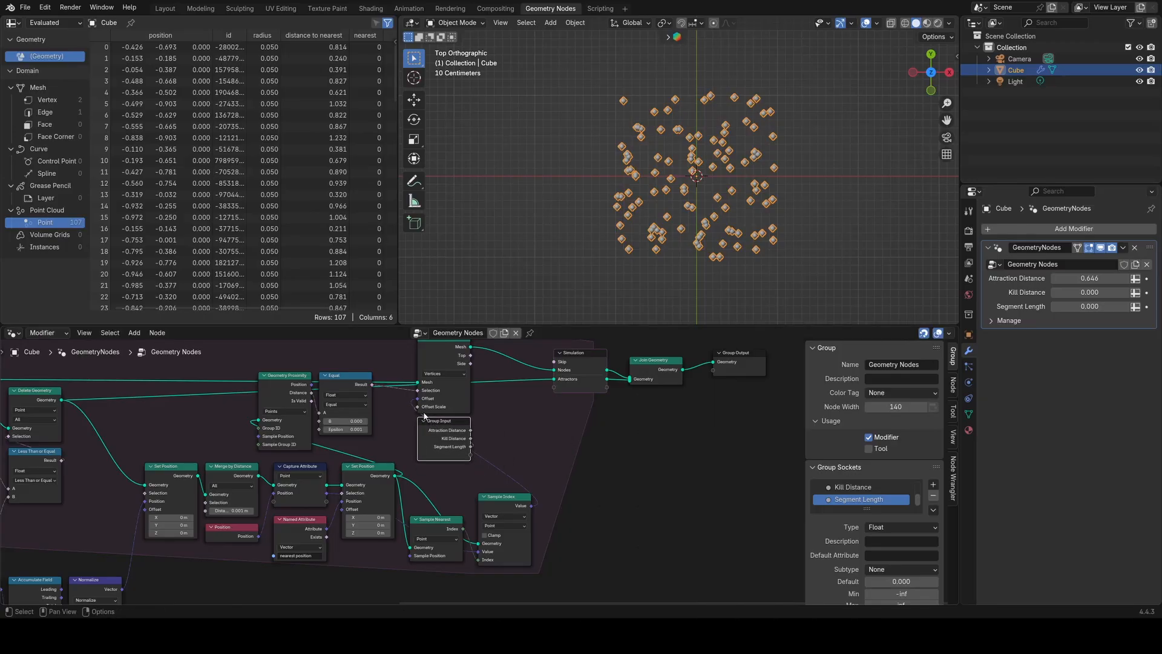
Step: Set the modifier's Segment Length to 0.1 and Kill Distance to 0.2
click(1099, 307)
text(0.1)
key(Return)
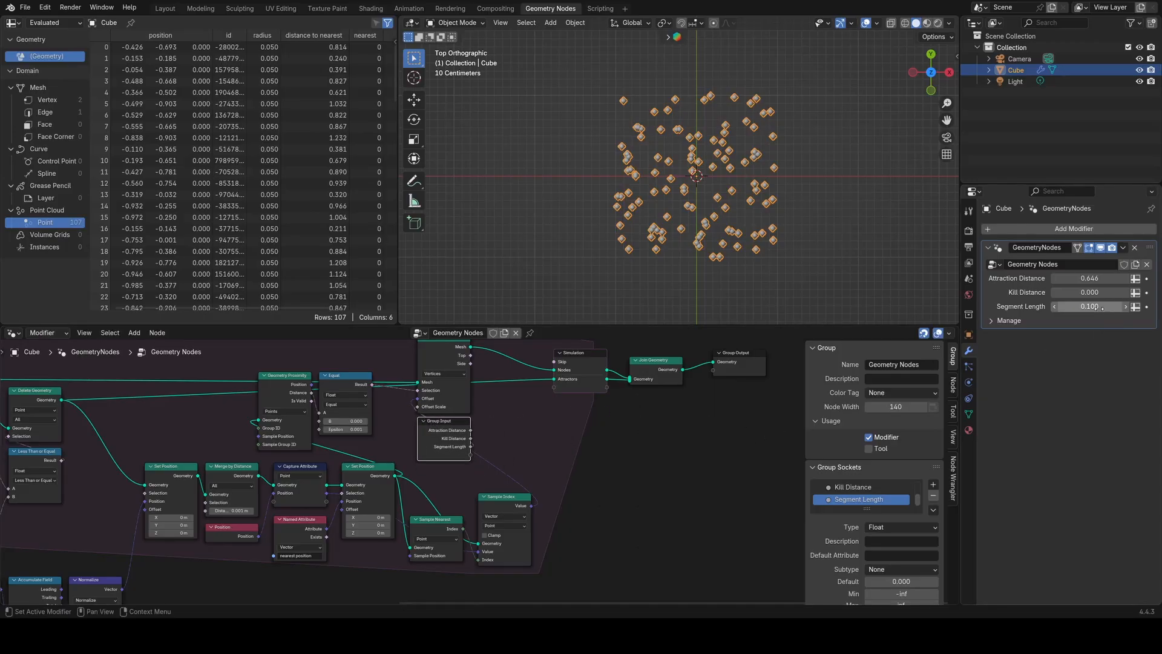
click(1085, 293)
text(0.2)
key(Return)
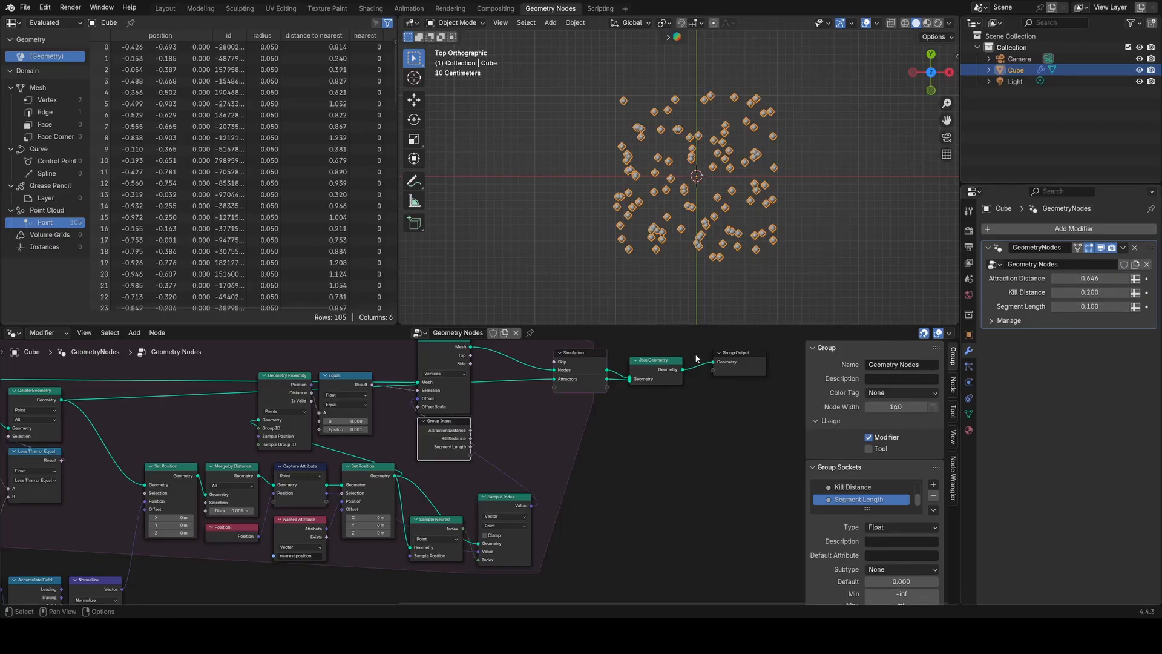
Step: Inspect the extruded segment near the origin from the top view and play the growth simulation
middle_drag(684, 365, 481, 412)
scroll(721, 180, up, 8)
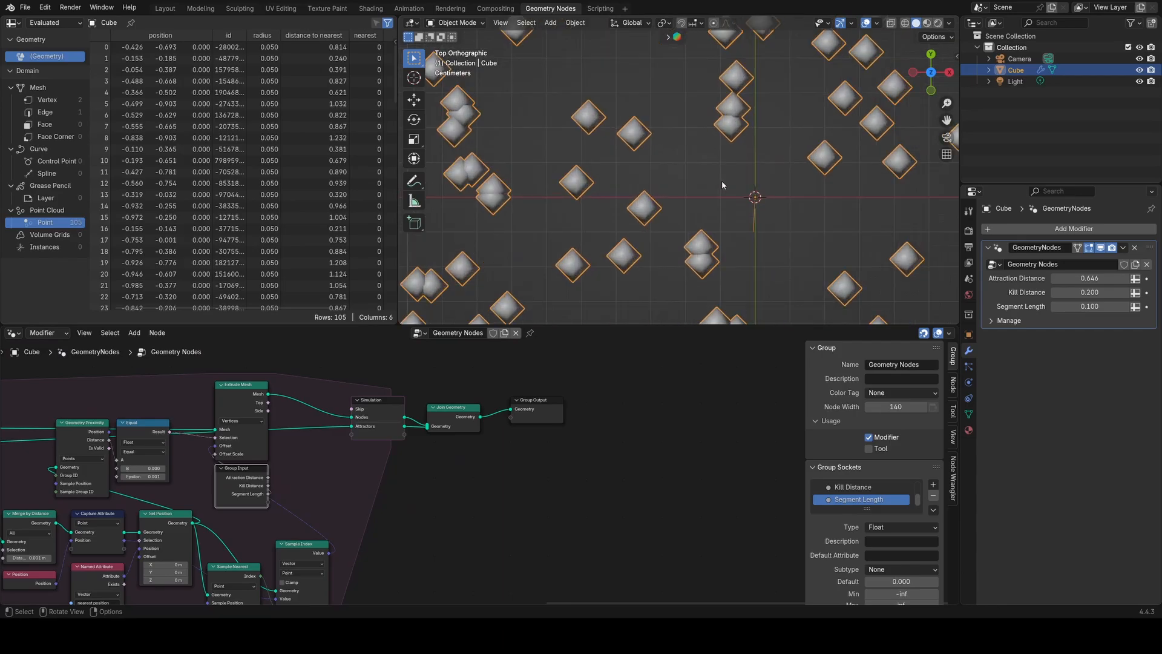
shift+middle_drag(776, 231, 720, 202)
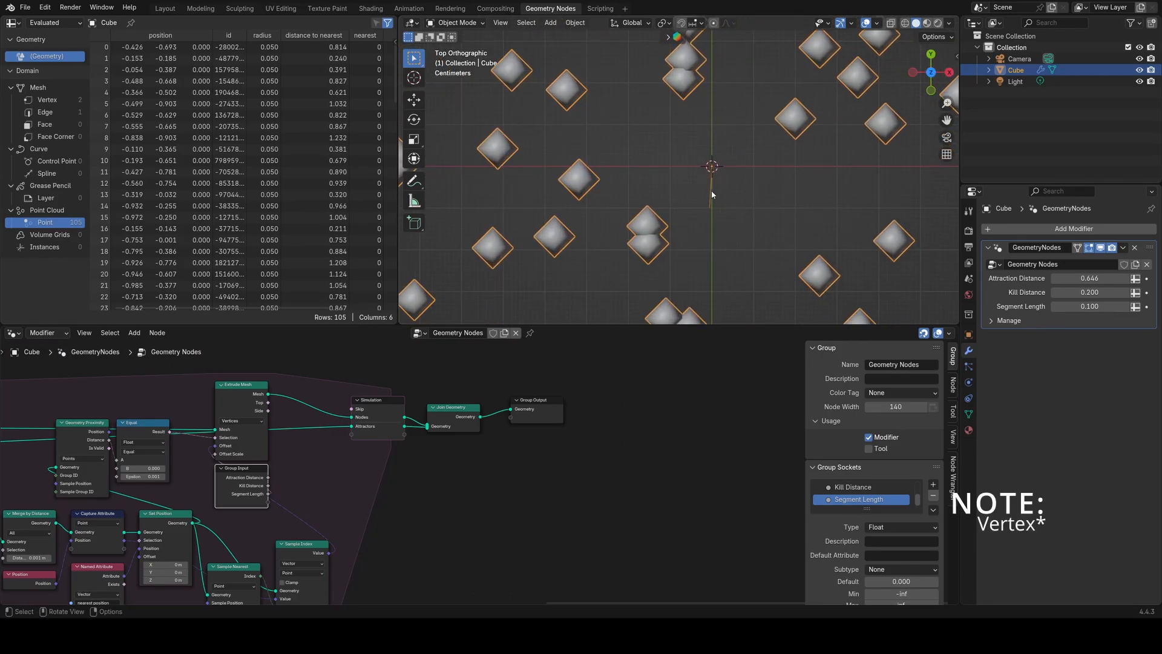
scroll(711, 193, down, 6)
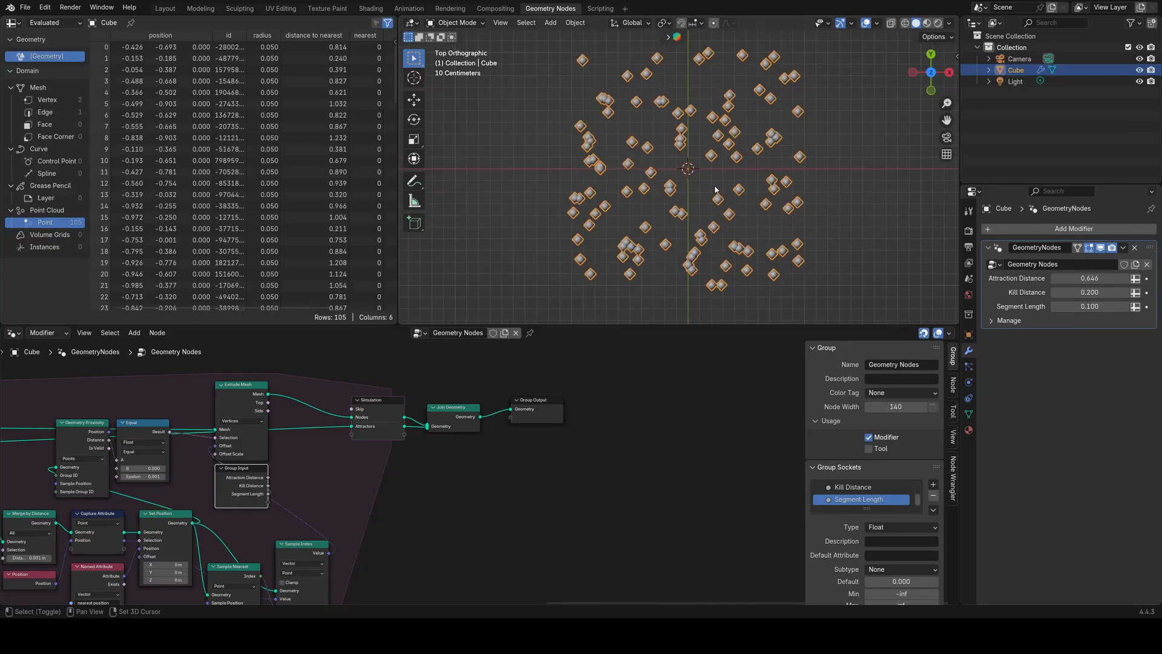
key(space)
key(Escape)
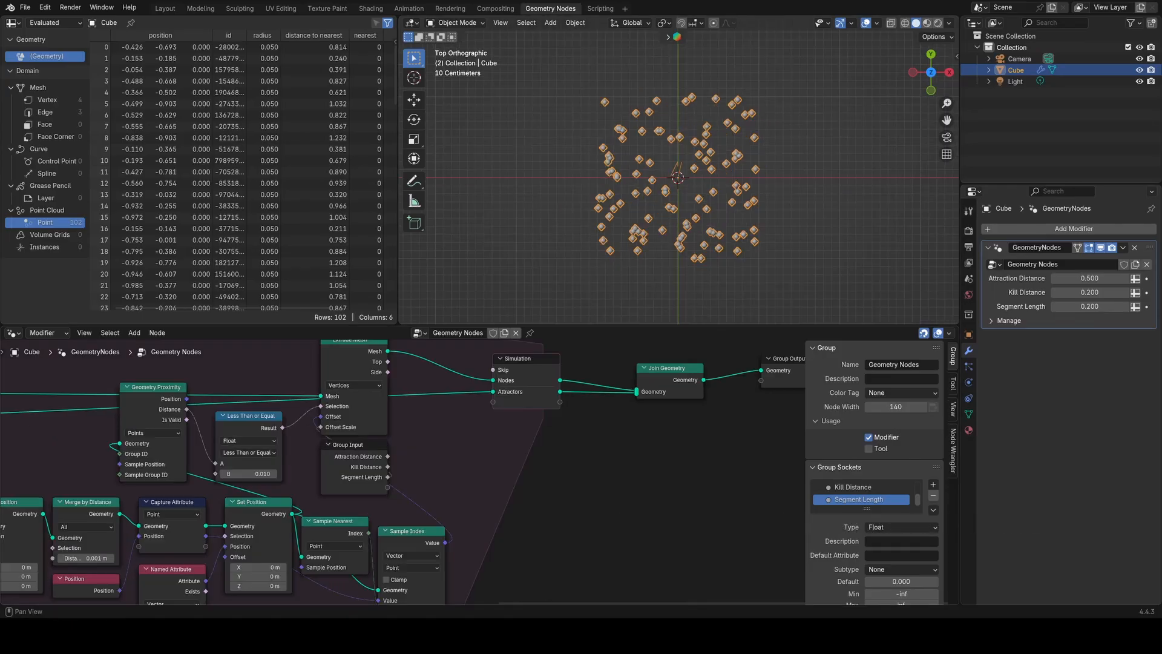
Step: Place Position above the nearest position Named Attribute and swap their links so Subtract computes Position minus nearest position
middle_drag(573, 528, 827, 457)
middle_drag(273, 446, 609, 404)
middle_drag(257, 501, 461, 420)
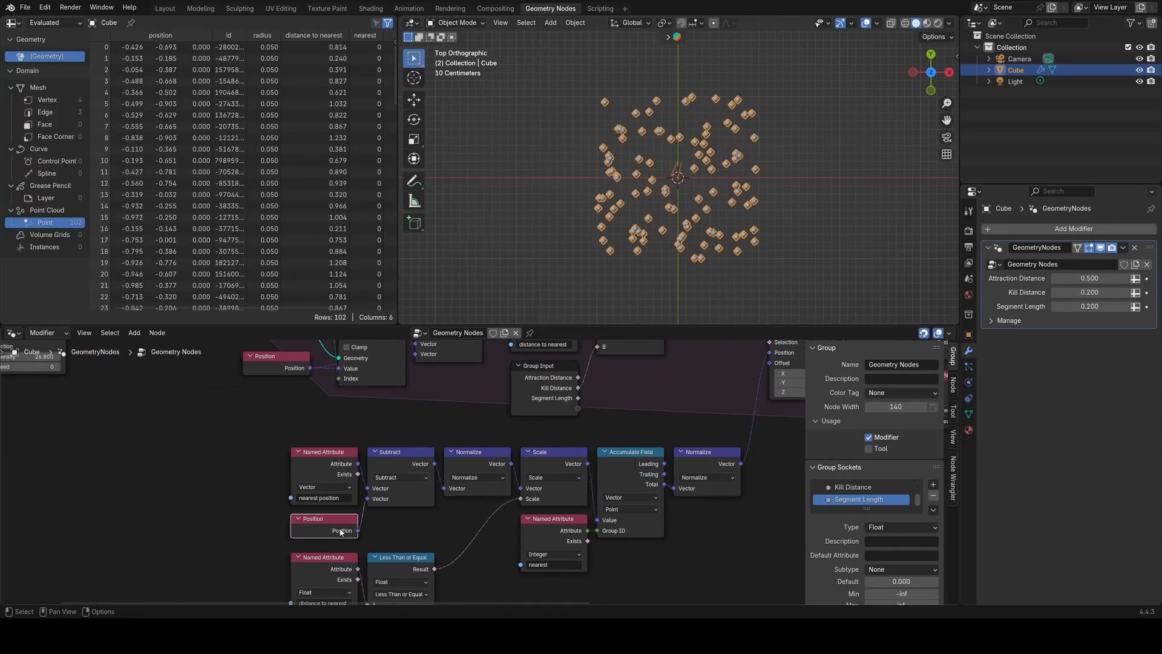
drag(358, 533, 358, 446)
drag(315, 480, 316, 508)
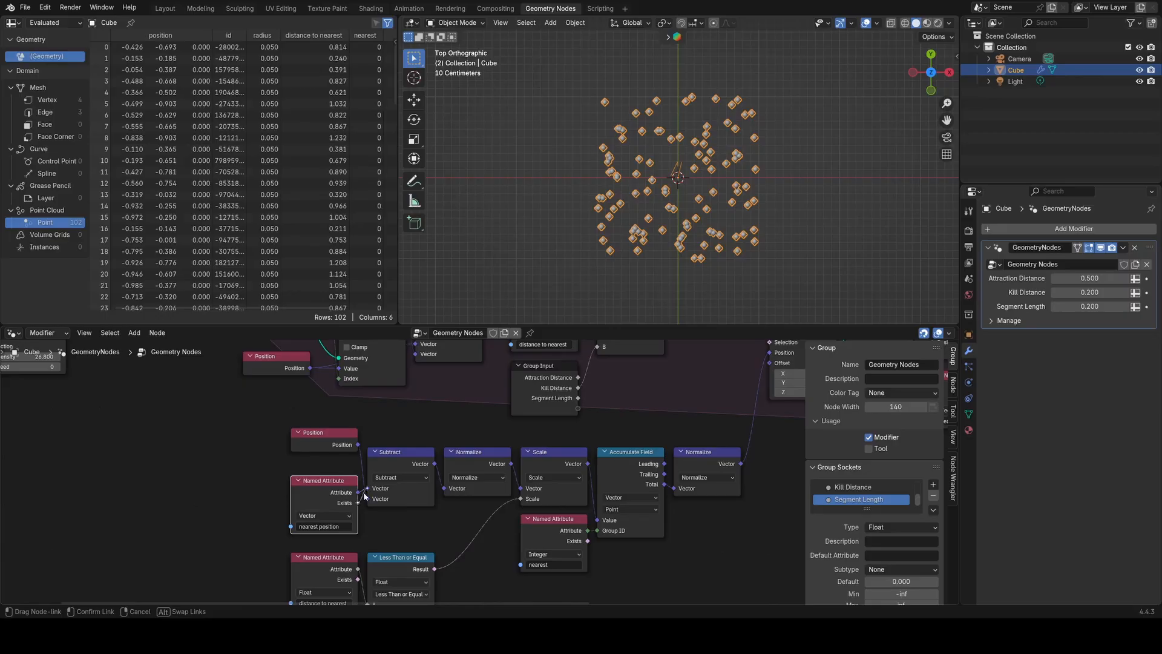
drag(359, 445, 311, 468)
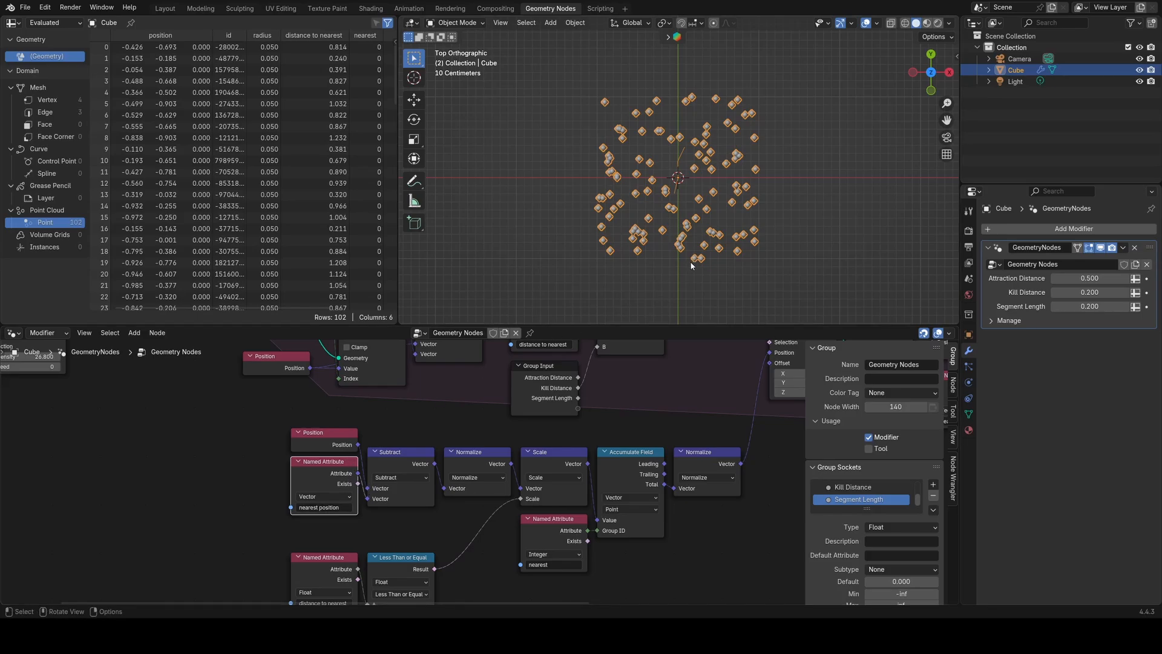
Step: Play the growth simulation from the first frame and examine the branching pattern in the viewport
key(shift+Left)
key(space)
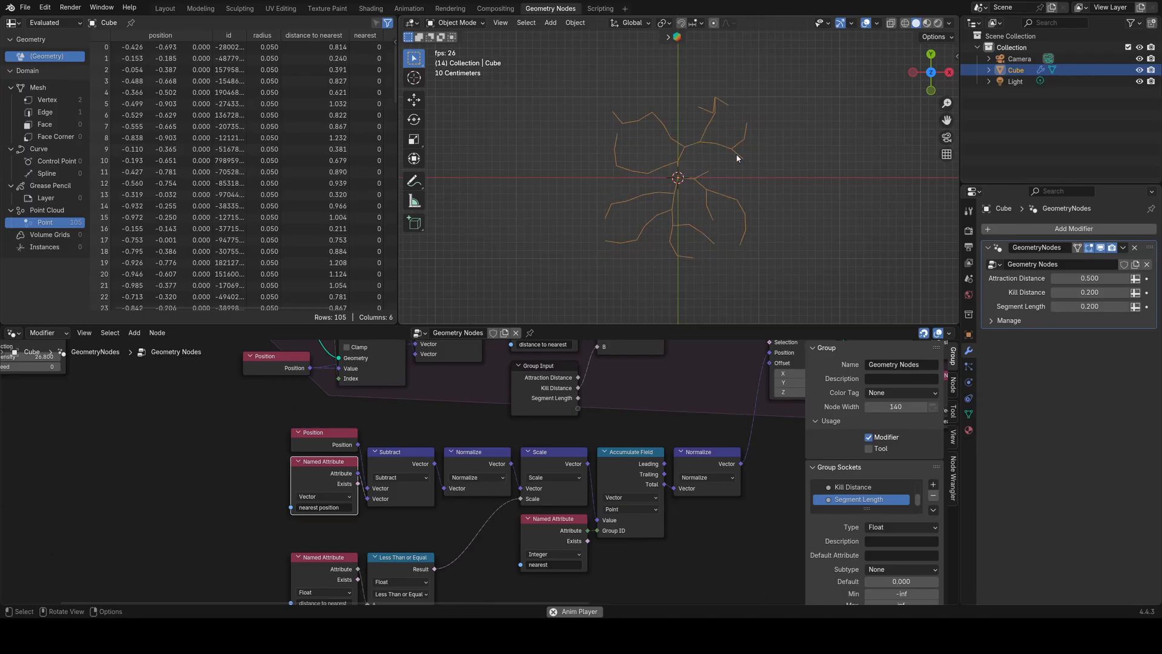
scroll(750, 183, up, 5)
scroll(748, 183, down, 7)
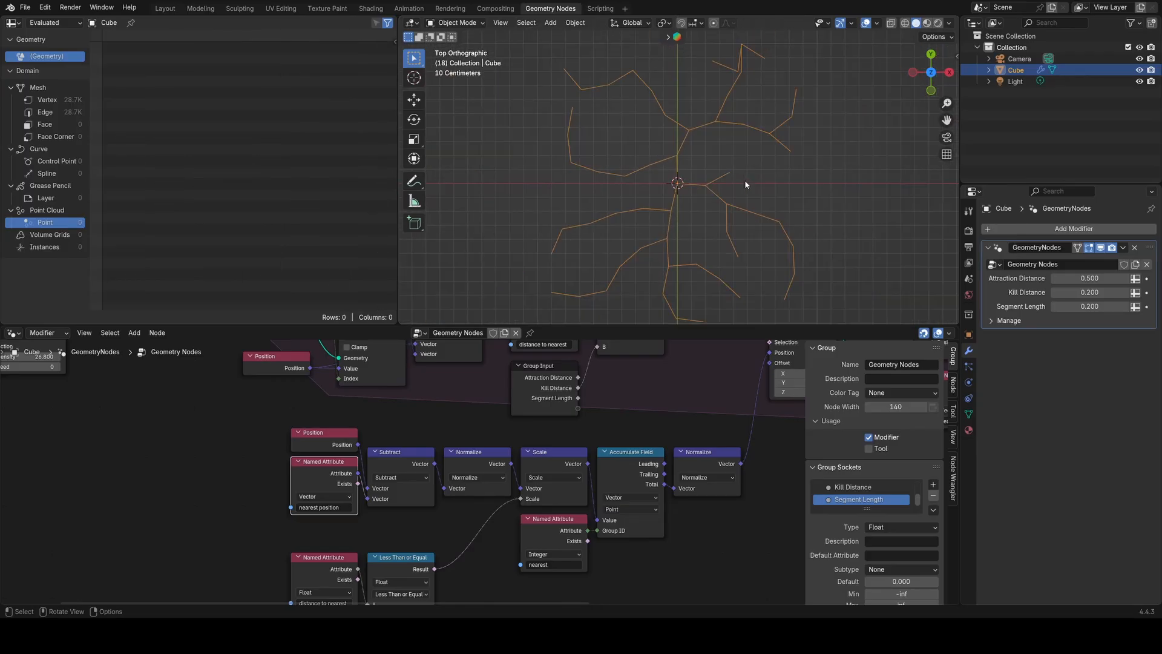
middle_drag(711, 217, 752, 141)
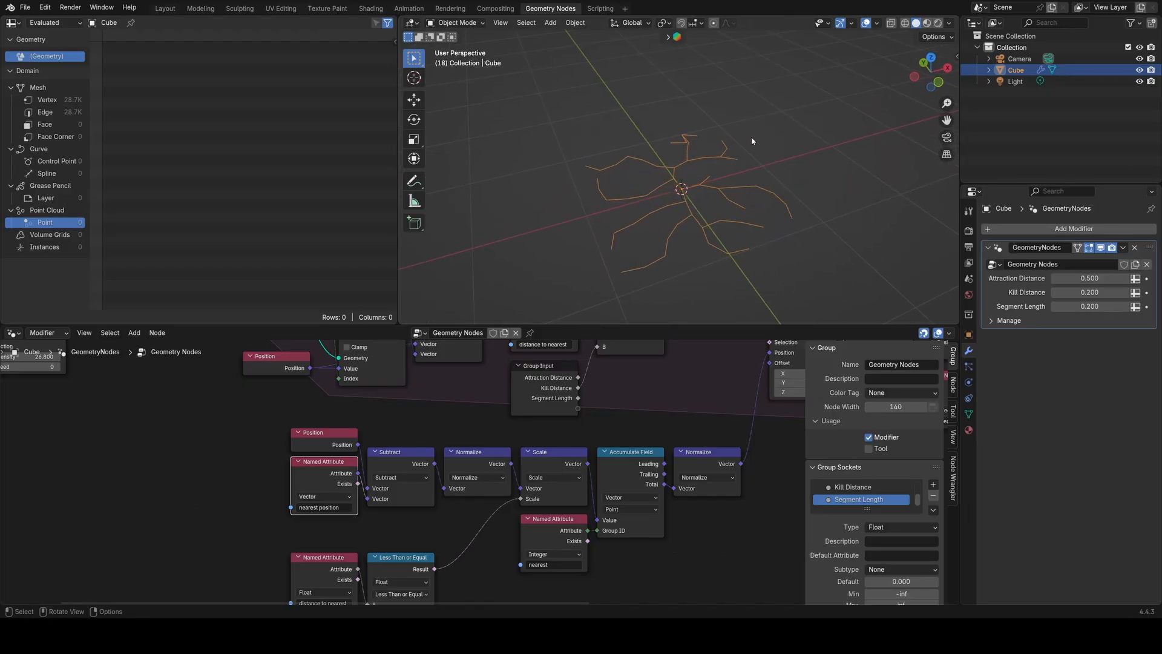
Step: Return to the first frame and move the Grid node farther away from Distribute Points on Faces
middle_drag(623, 404, 874, 562)
middle_drag(605, 466, 558, 371)
middle_drag(877, 379, 871, 420)
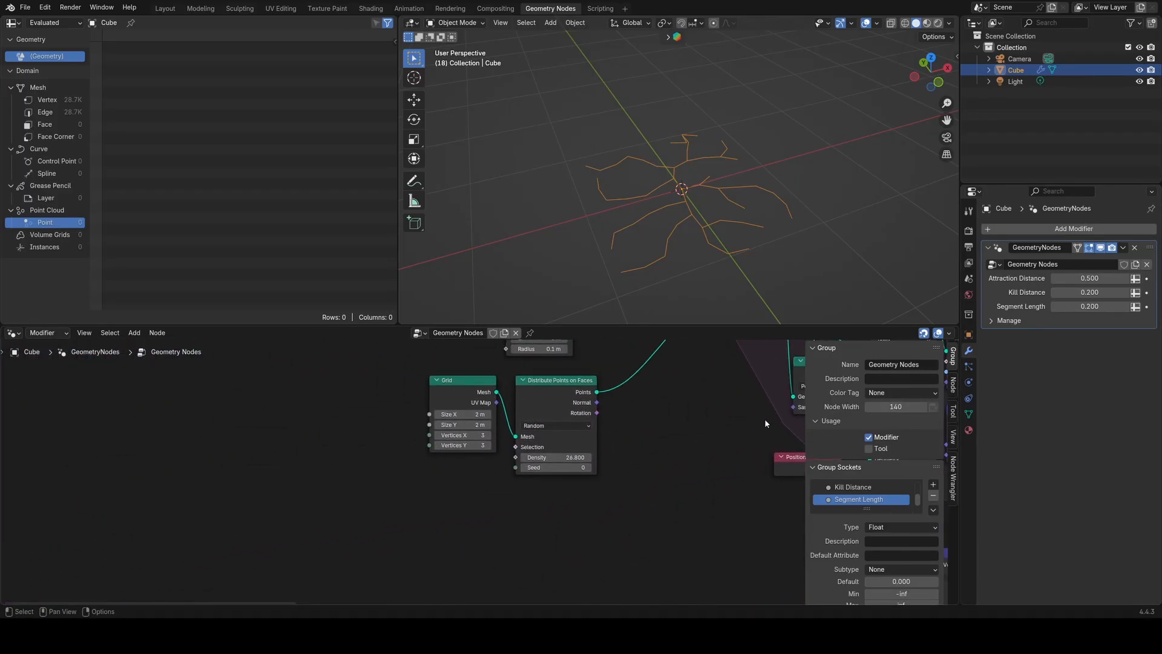
key(shift+Left)
drag(443, 392, 376, 411)
key(shift+a)
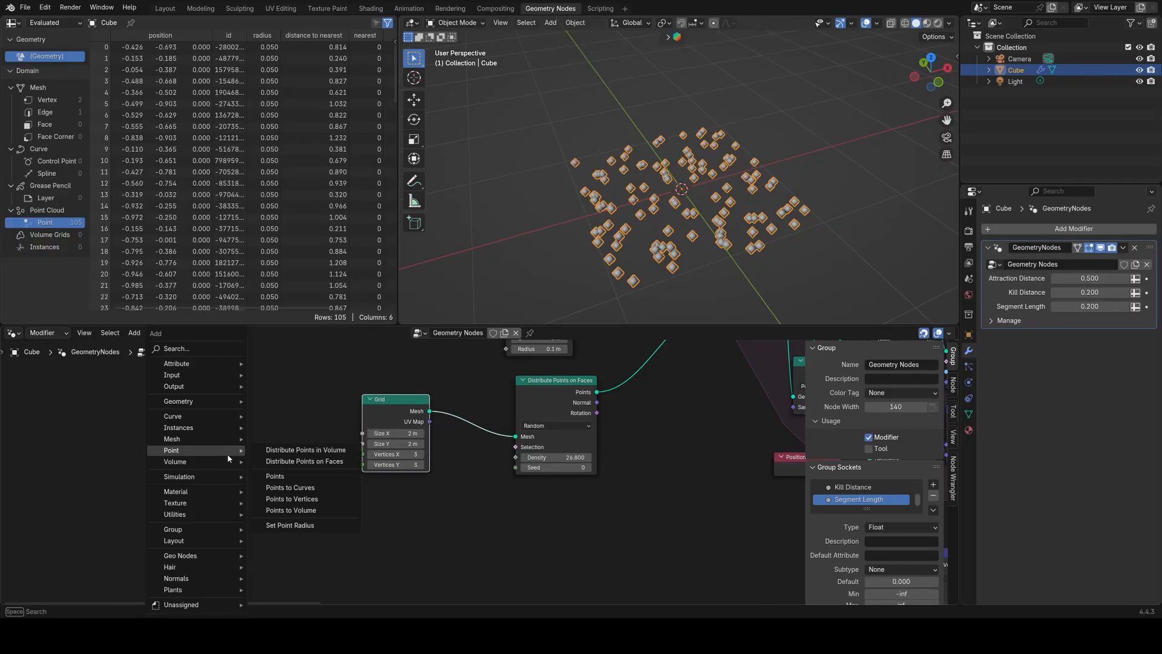
text(uv unwrap)
key(Return)
key(Escape)
Step: Add a UV Sphere node below the Grid node as a new source for the attractor points
key(shift+a)
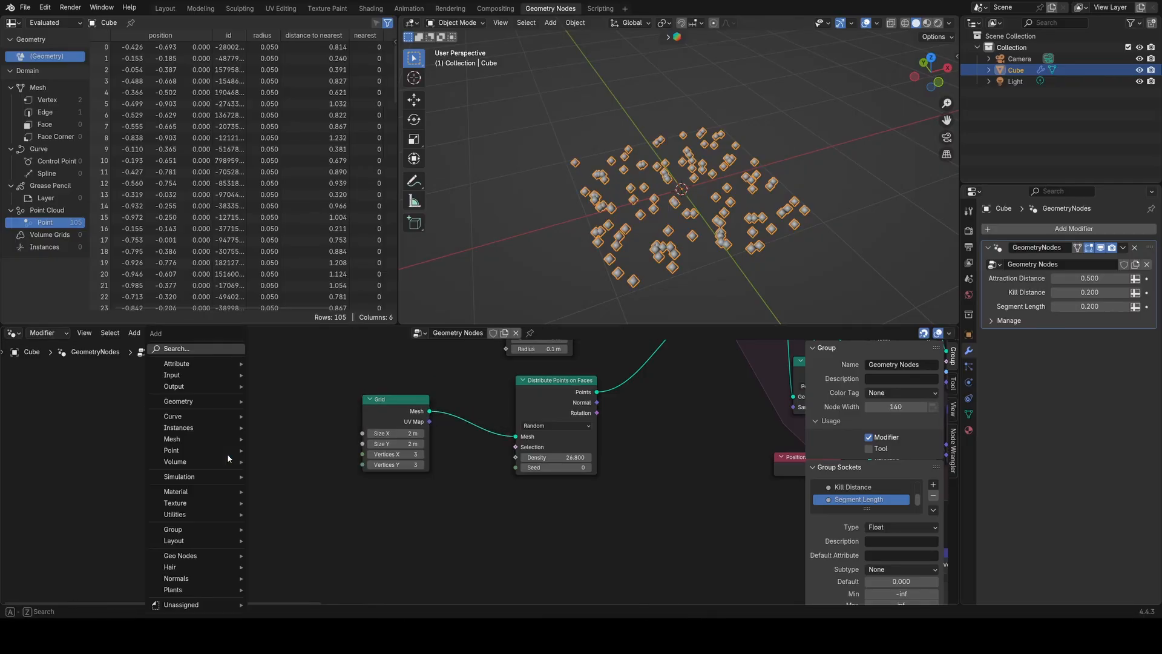
text(uv s)
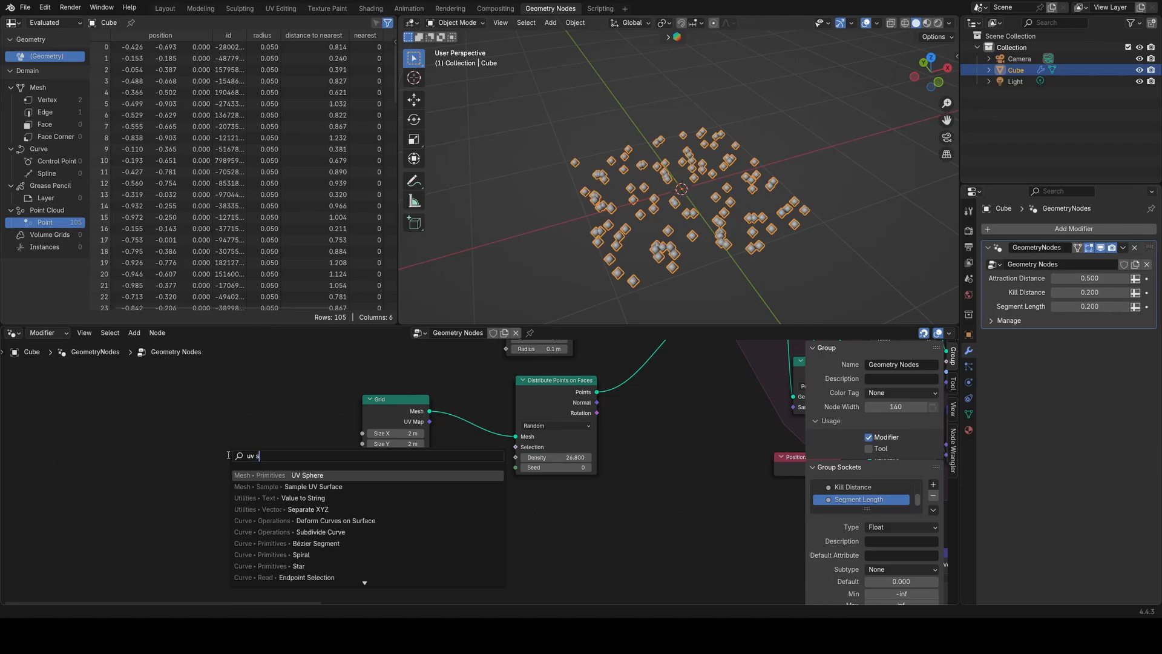
key(Return)
click(218, 478)
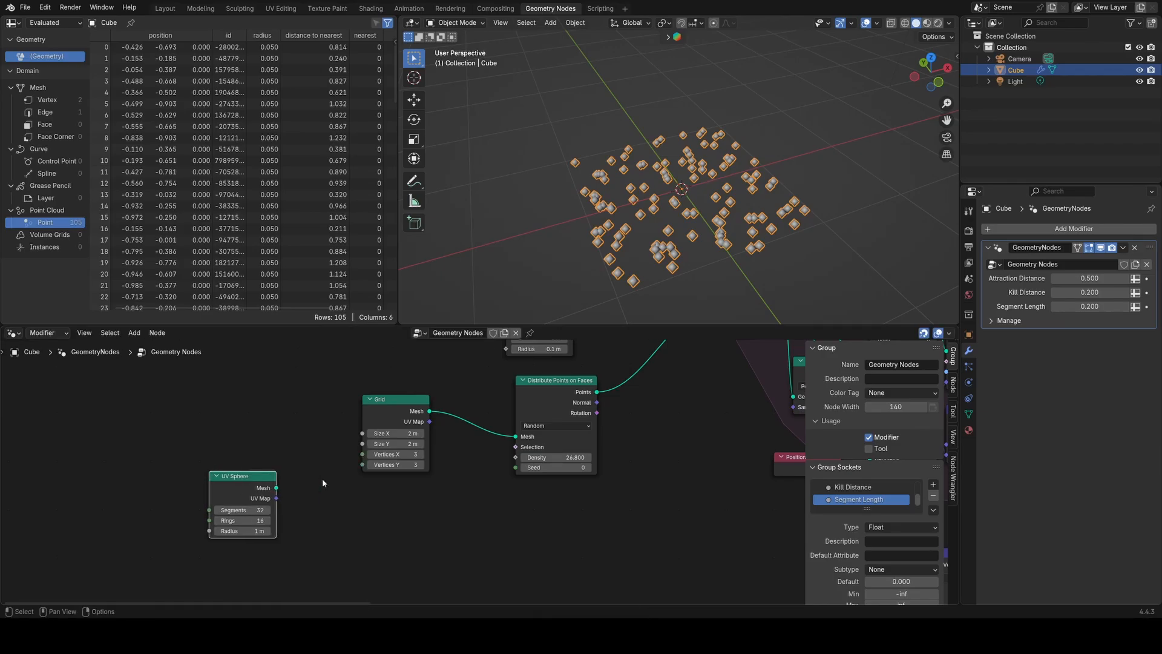
Step: Connect the UV Sphere's Mesh output to a new Mesh to Volume node
key(Home)
middle_drag(246, 512, 346, 425)
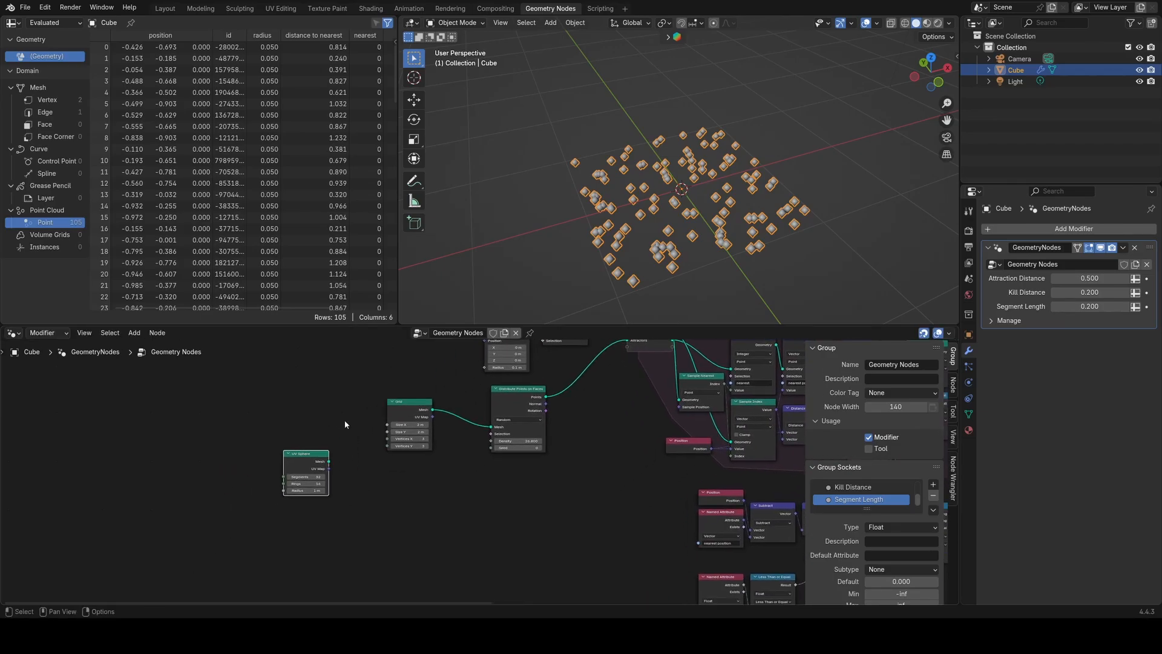
drag(327, 462, 374, 482)
text(mesh to)
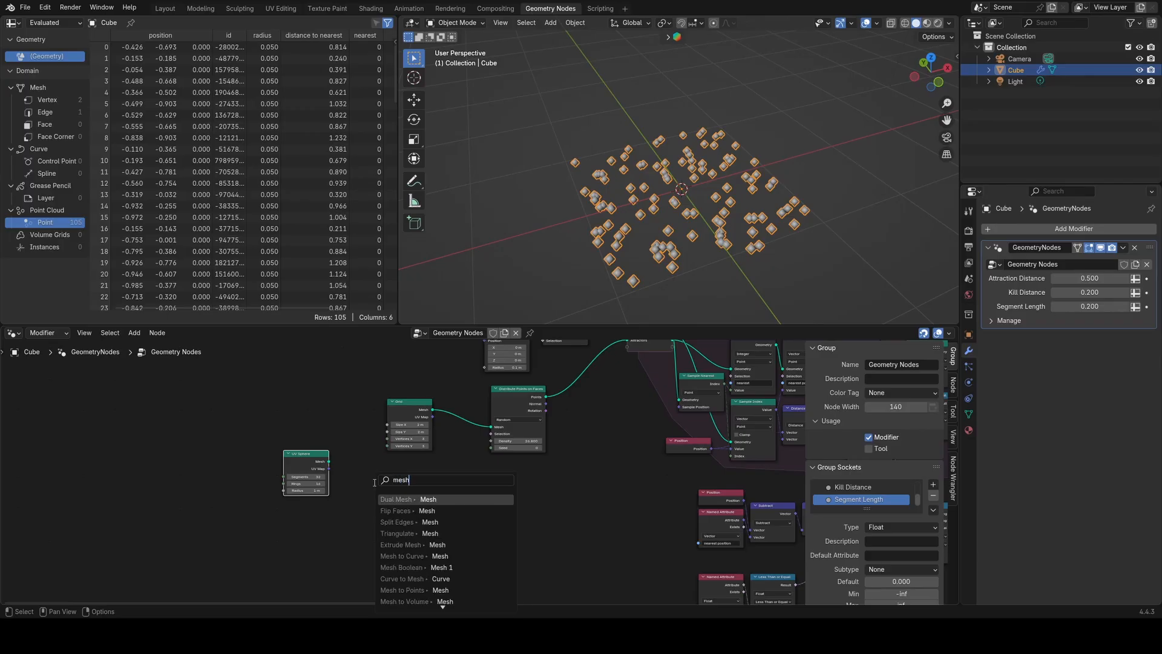
key(Down)
key(Down)
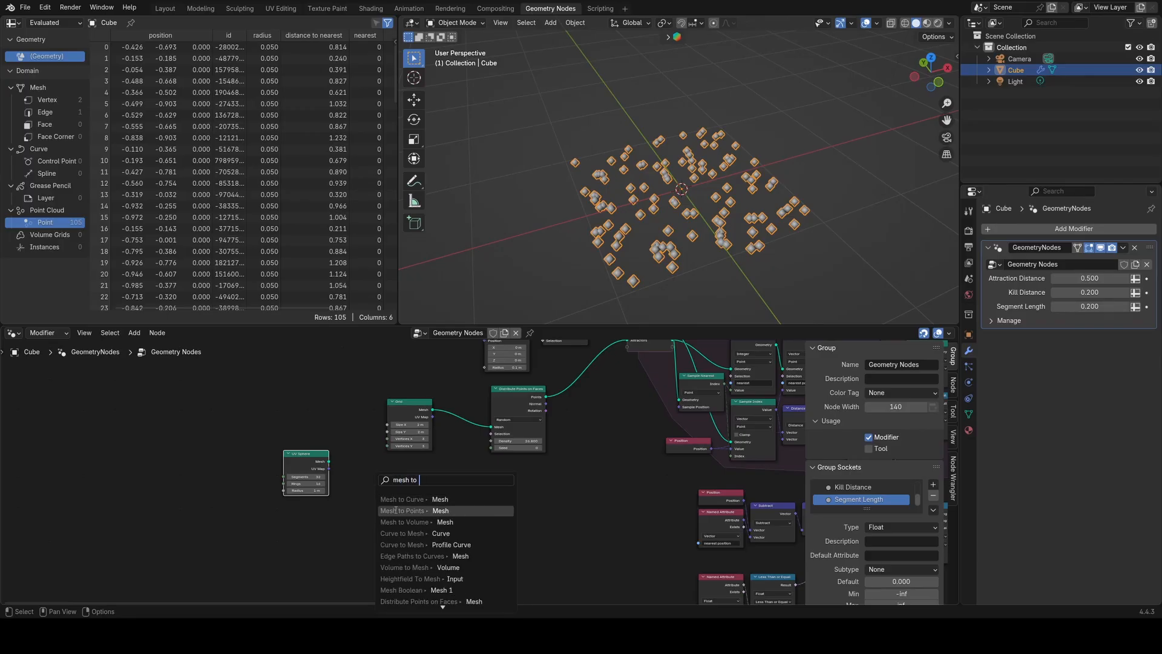
key(Return)
click(394, 489)
Step: Connect the Mesh to Volume output to a new Distribute Points in Volume node
drag(400, 475, 427, 484)
text(dis)
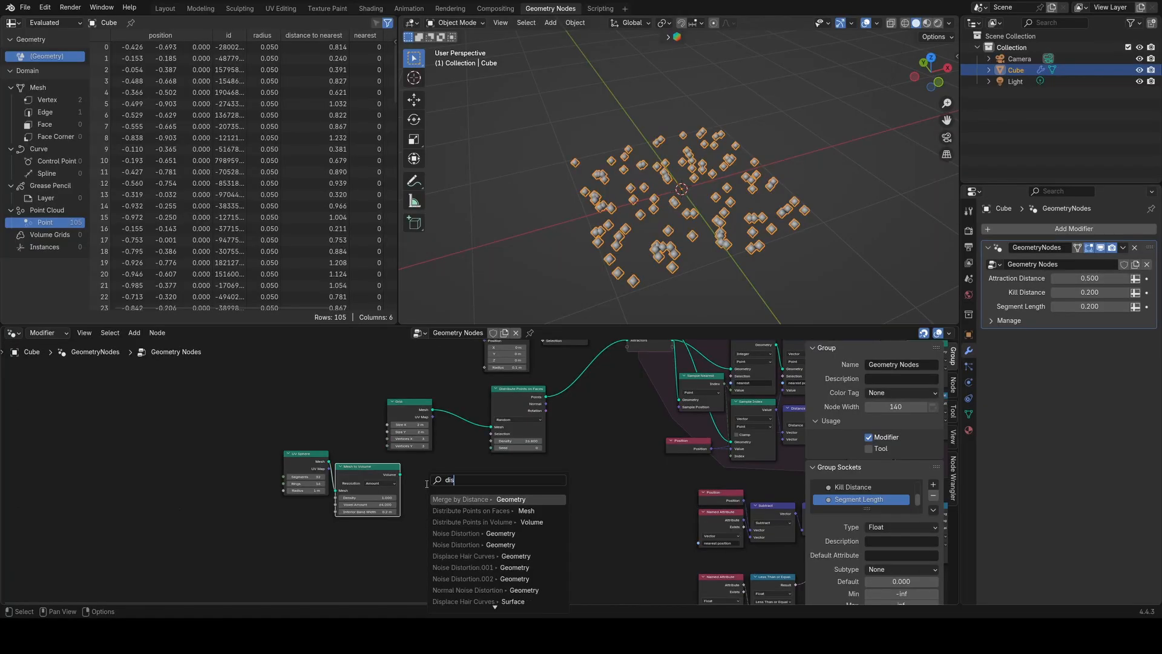
key(Down)
key(Down)
key(Return)
click(444, 476)
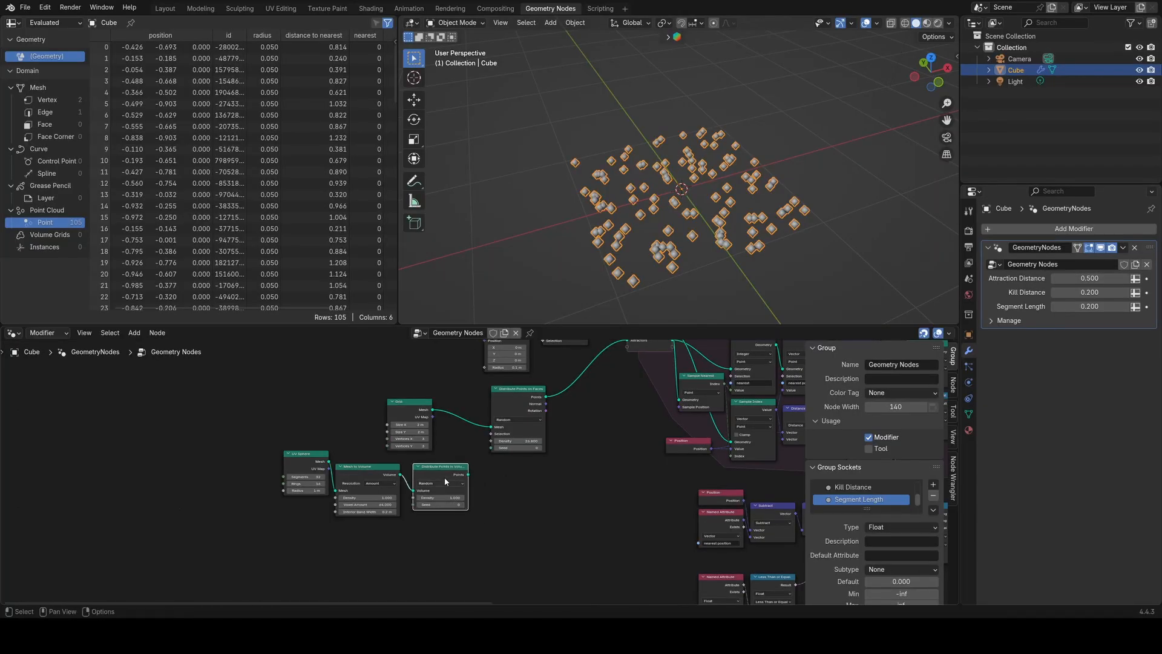
Step: Preview the Distribute Points in Volume output with a Viewer node and move the Viewer clear of the other nodes
ctrl+shift+click(461, 470)
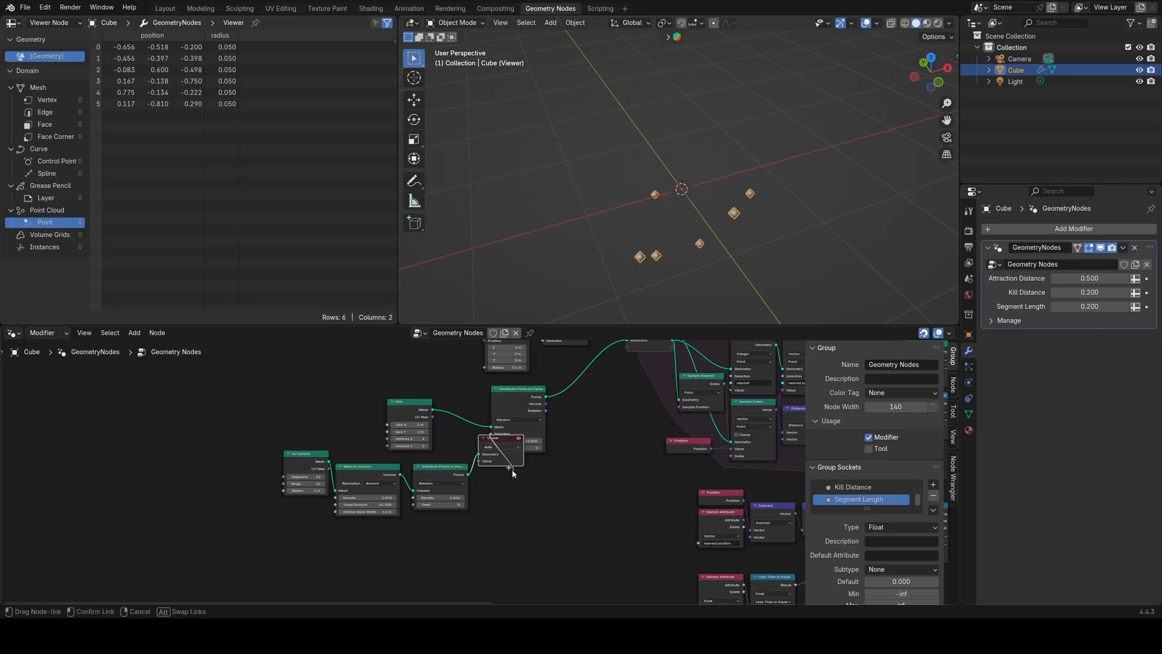
click(495, 446)
drag(513, 468, 578, 503)
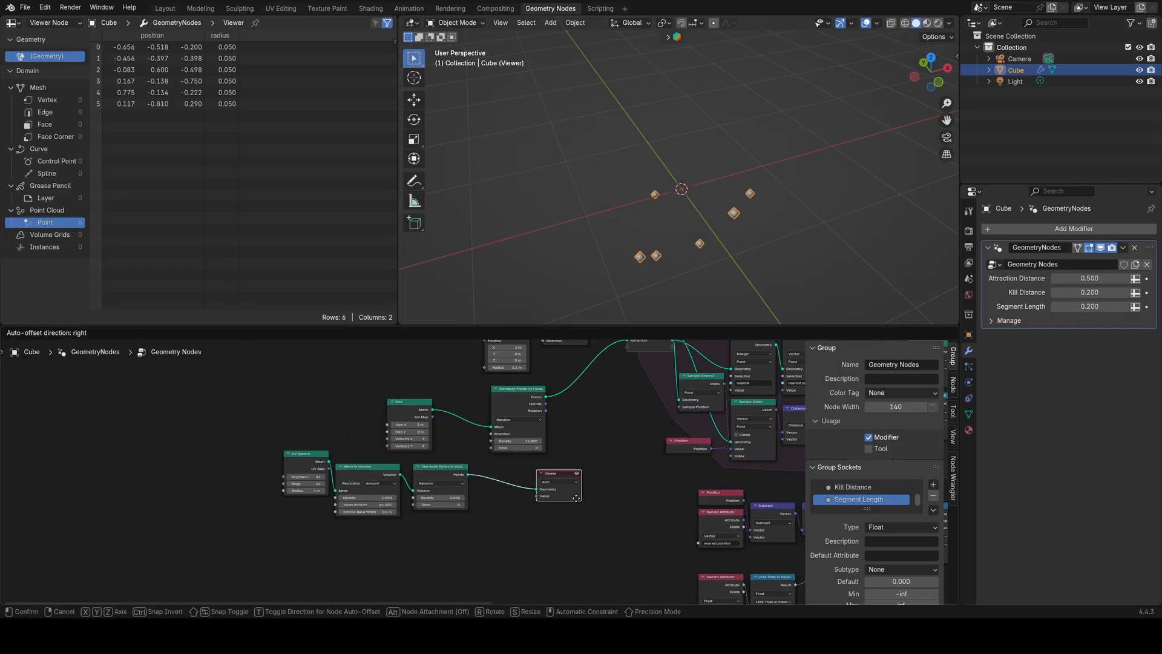
Step: Switch the viewport to the front view and raise Distribute Points in Volume's Density to about 29.98
middle_drag(696, 157, 909, 114)
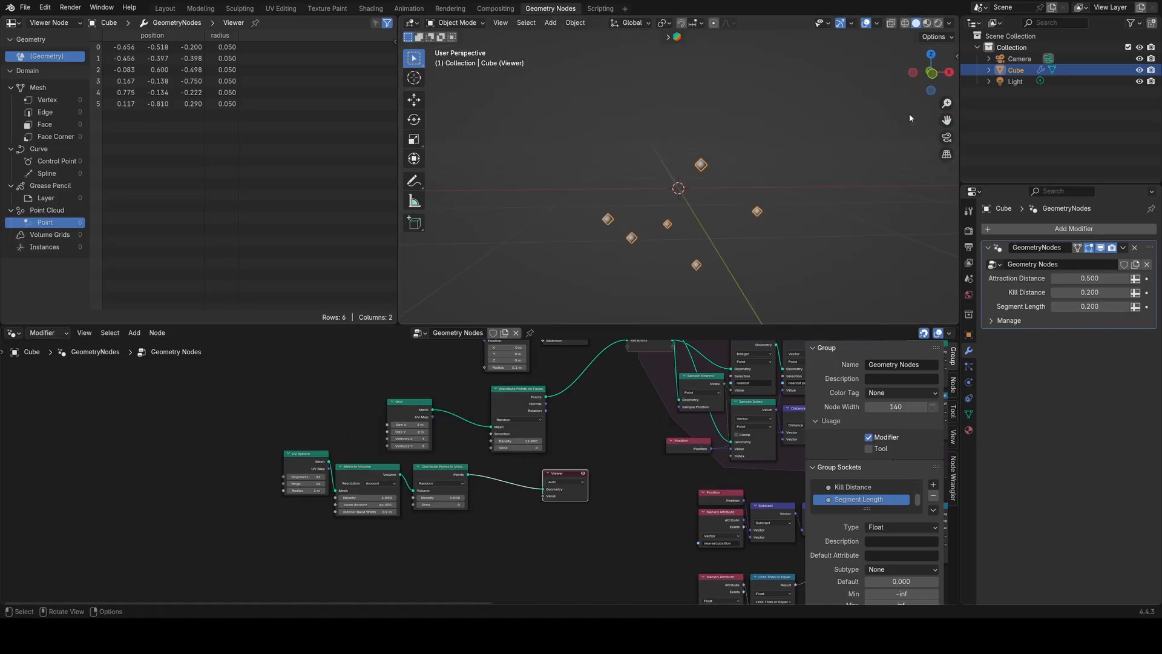
click(932, 73)
scroll(376, 513, up, 2)
drag(411, 509, 448, 509)
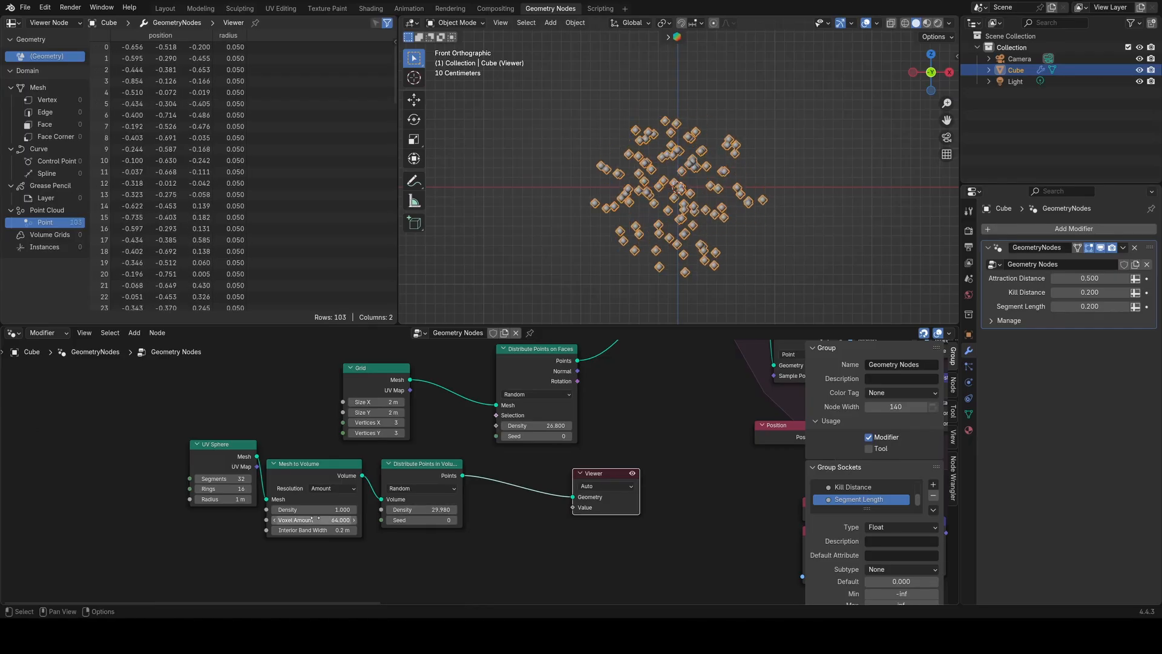
Step: Insert a Transform Geometry node after Distribute Points in Volume and set its Z translation to about 1.02 m
key(shift+a)
text(tra)
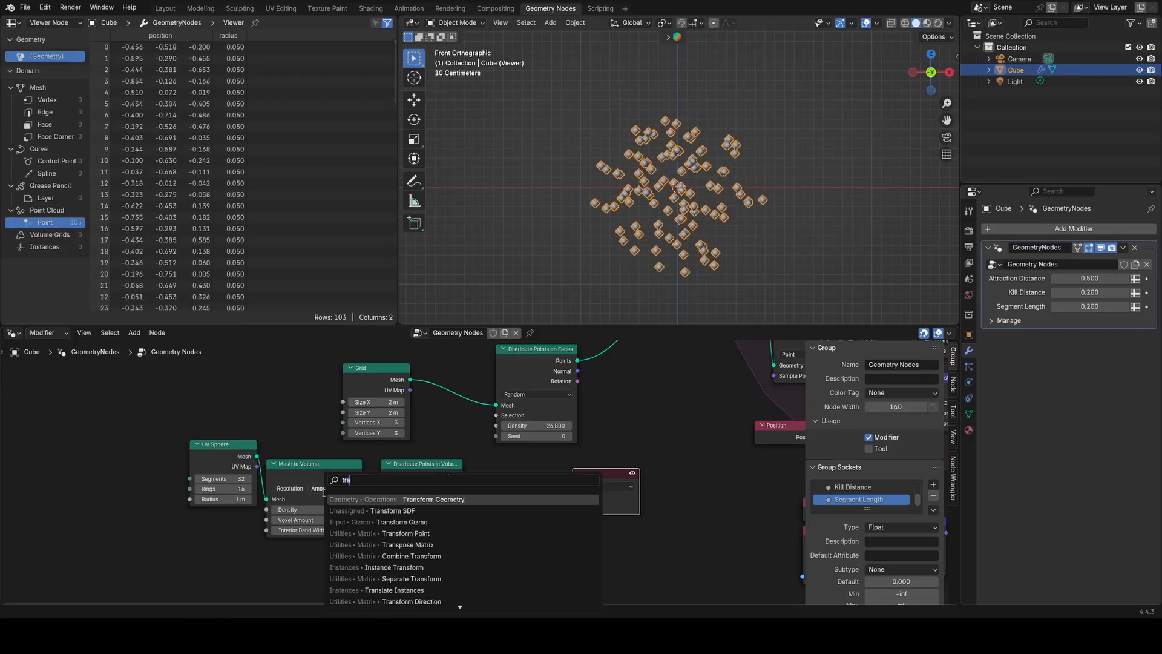
click(414, 500)
click(511, 469)
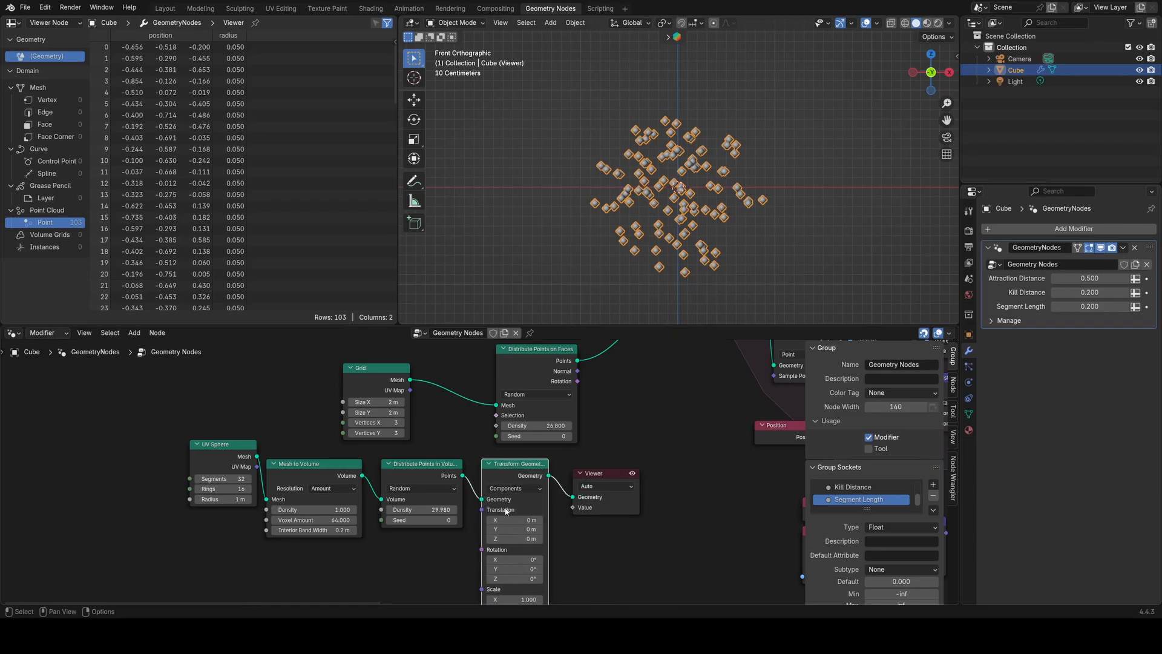
drag(515, 538, 560, 539)
Step: Link Transform Geometry to the simulation's Attractors input in place of the grid points, and delete the Viewer node
scroll(645, 460, down, 4)
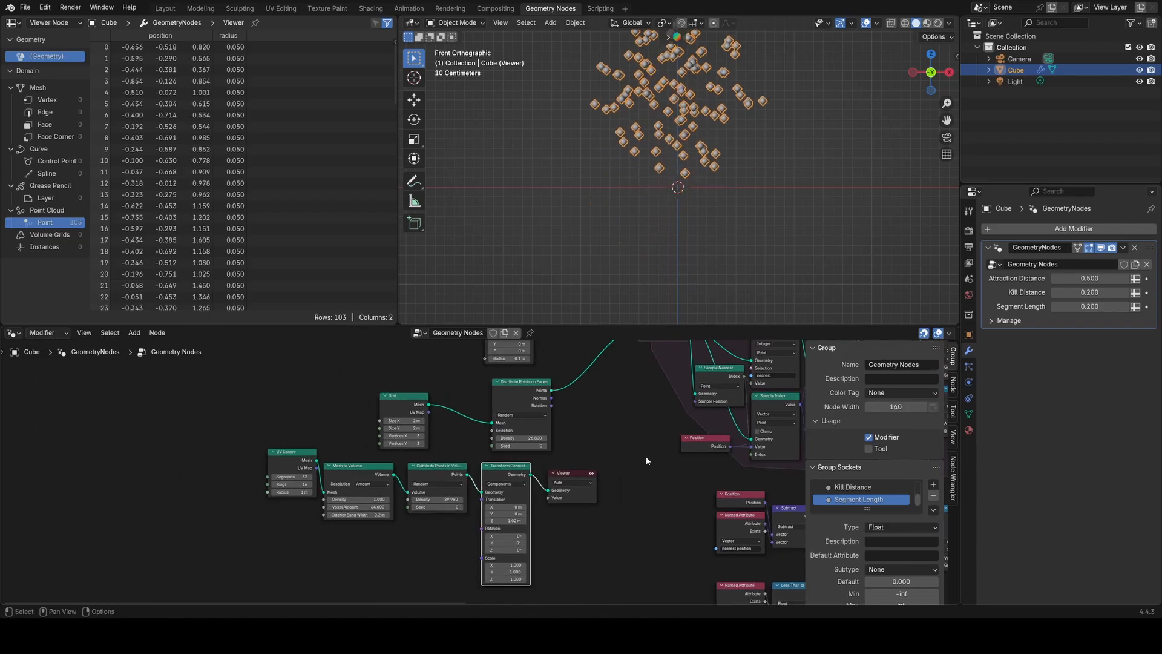
middle_drag(626, 448, 485, 535)
drag(393, 561, 501, 416)
click(436, 564)
key(x)
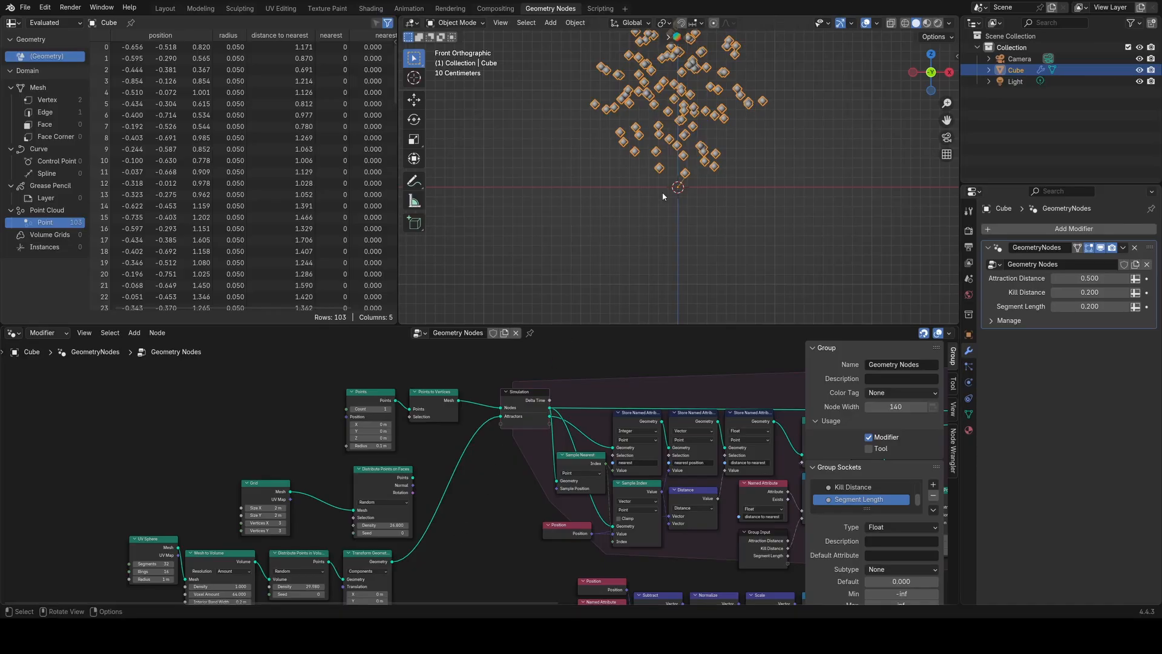
Step: Play the simulation with the spherical attractor cloud and examine the grown tree from several angles
middle_drag(664, 194, 491, 346)
key(space)
key(space)
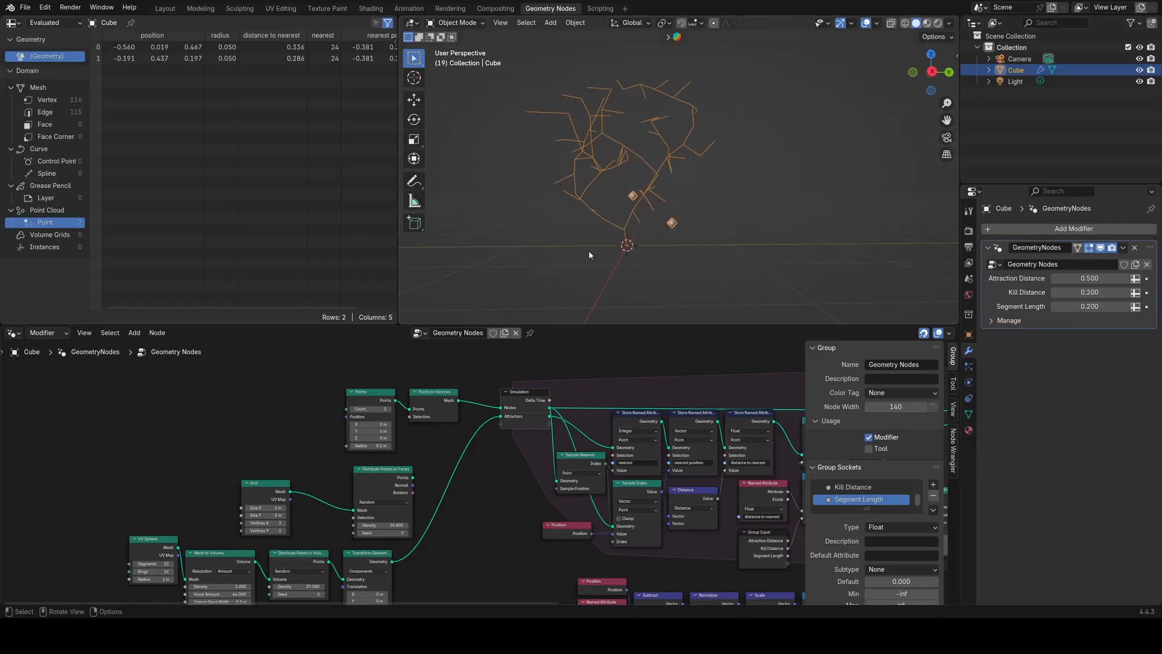
middle_drag(588, 249, 726, 260)
middle_drag(899, 279, 816, 245)
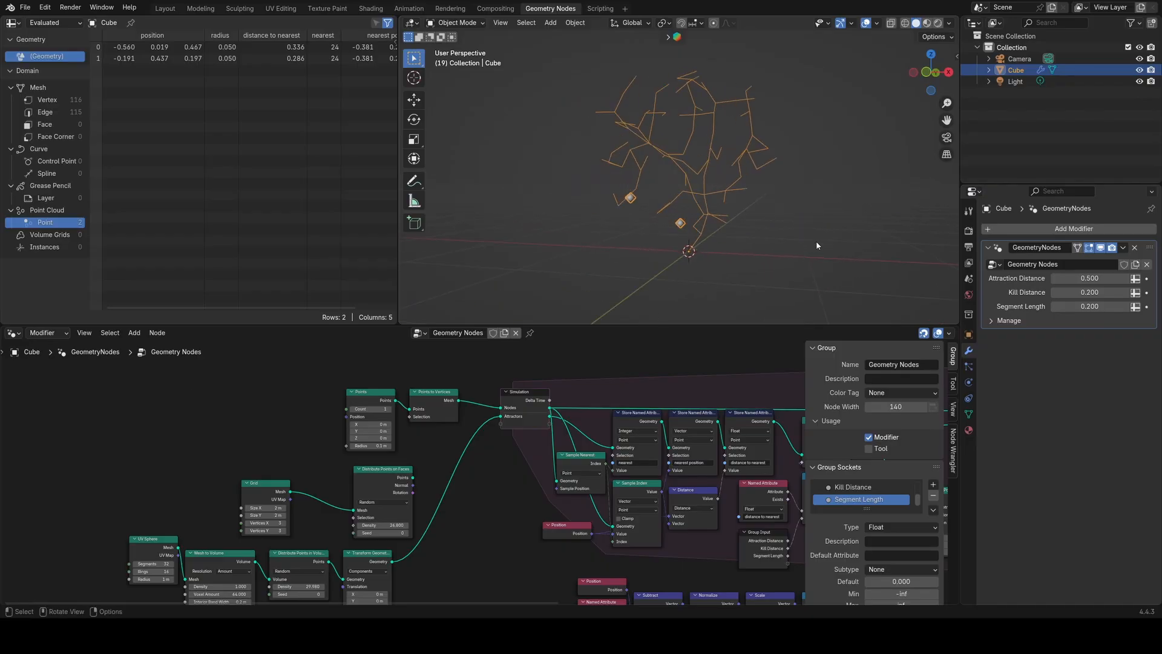
Step: Return to the first frame and set both Kill Distance and Segment Length on the modifier to 0.1
key(shift+Left)
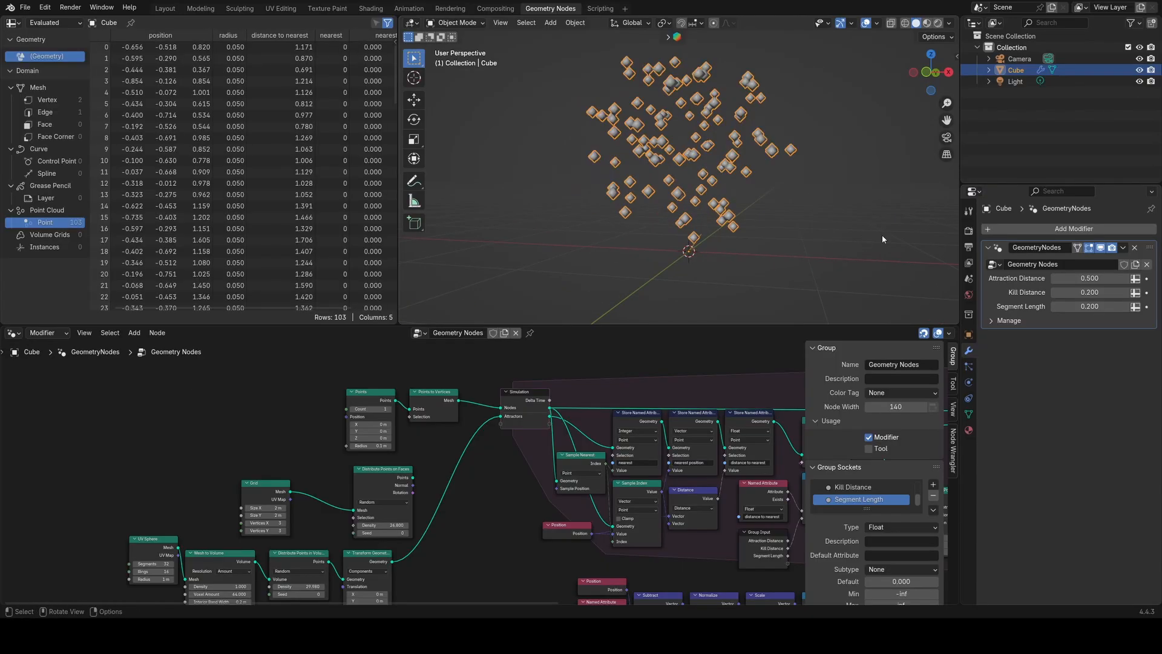
click(1082, 306)
key(Escape)
double_click(1090, 293)
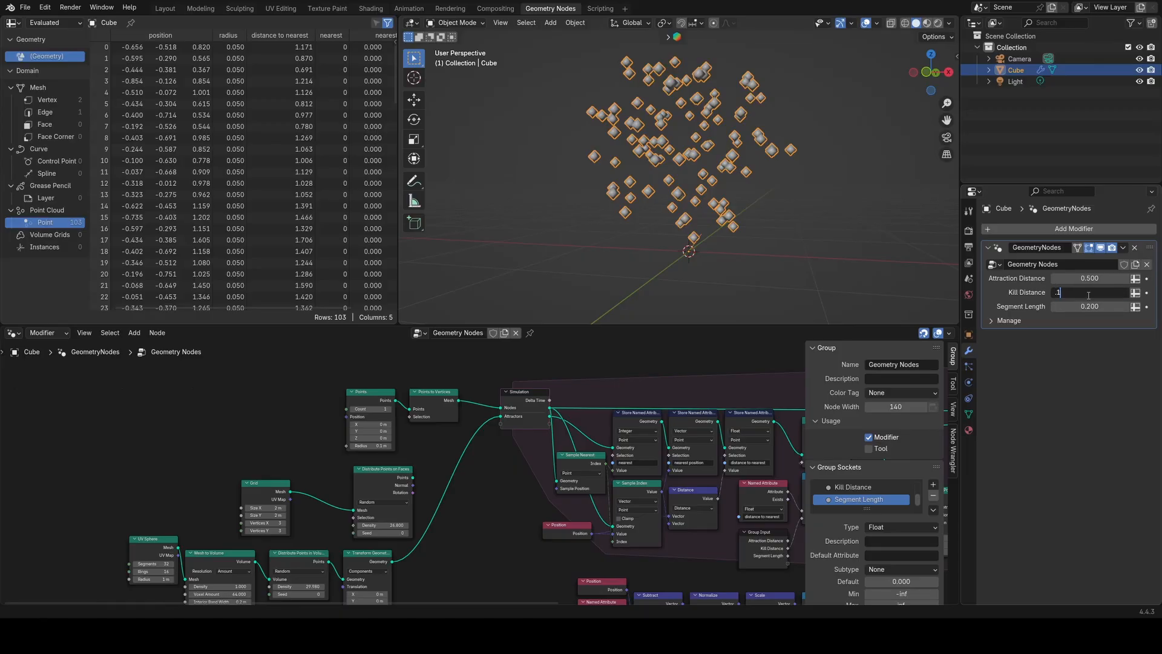
key(Return)
double_click(1084, 307)
text(0.1)
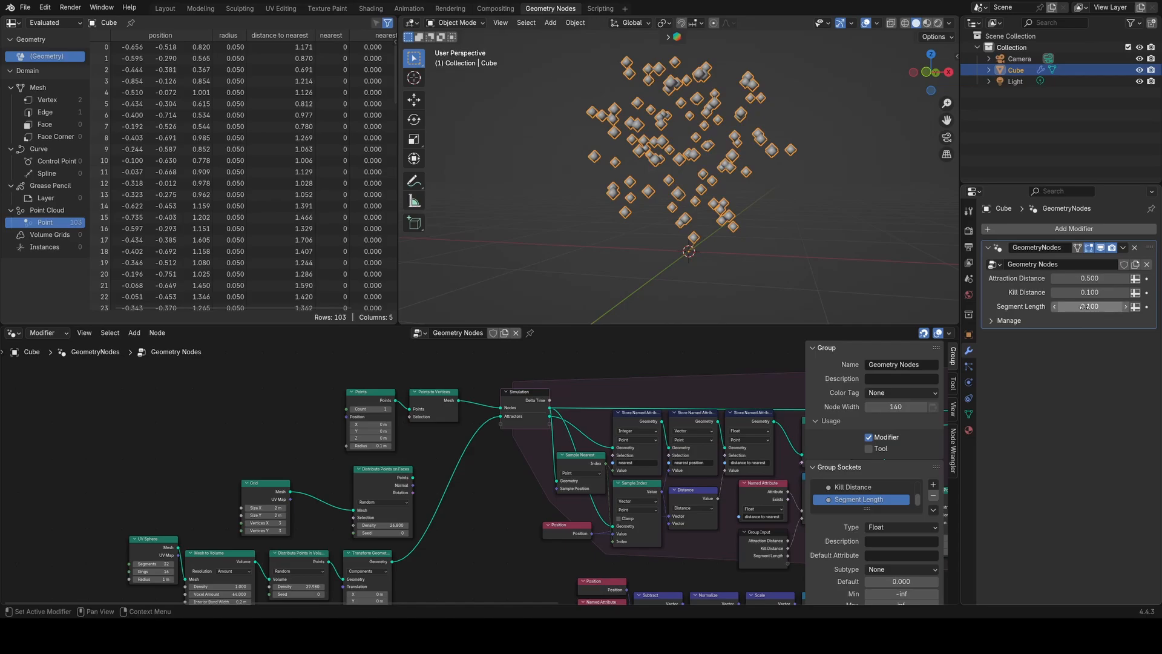
key(Return)
Step: Play the simulation with the finer segment settings and inspect the resulting tree
key(space)
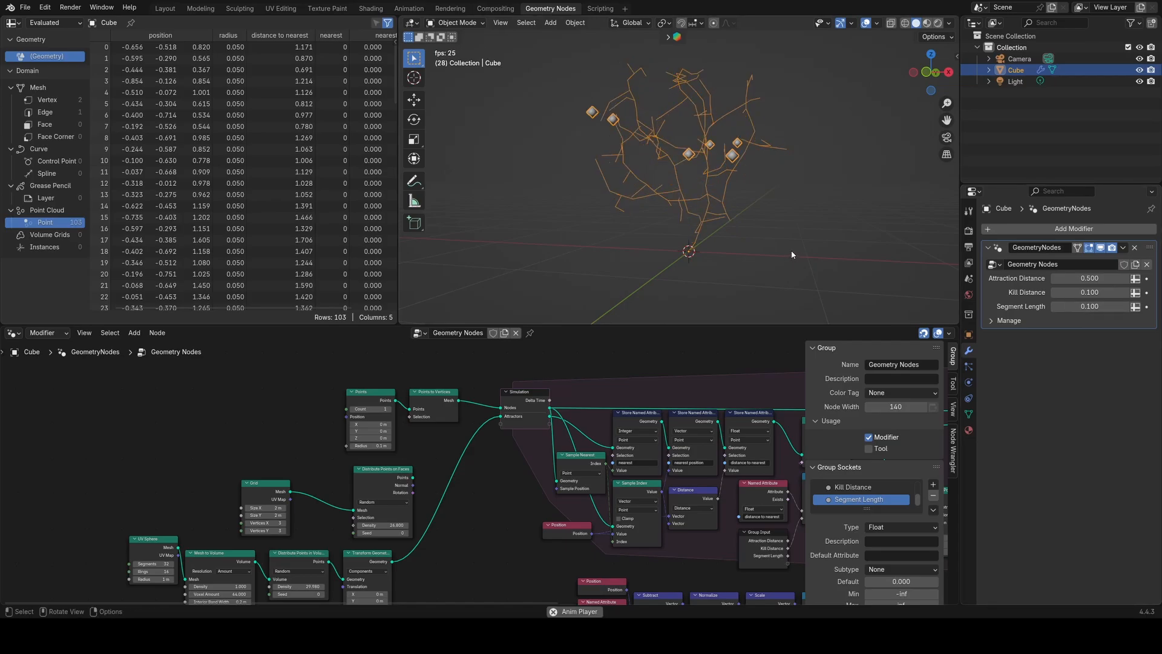
key(space)
middle_drag(790, 249, 777, 229)
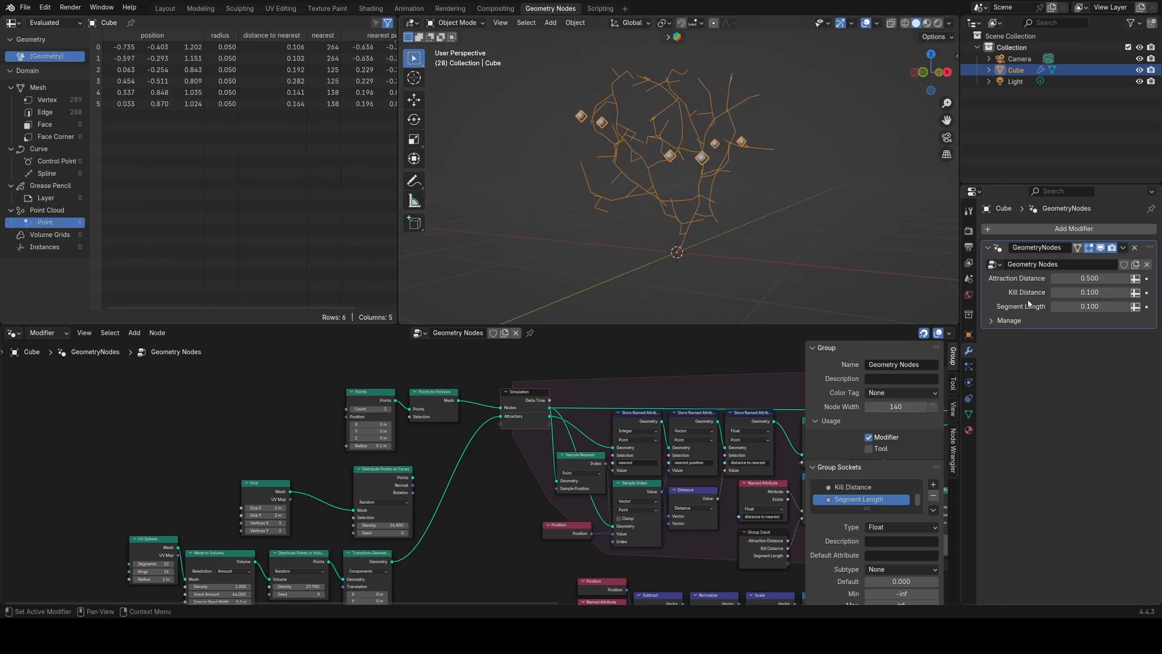
Step: Set the modifier's Kill Distance to 0.4 and play the simulation to check the growth
drag(1087, 294, 1087, 307)
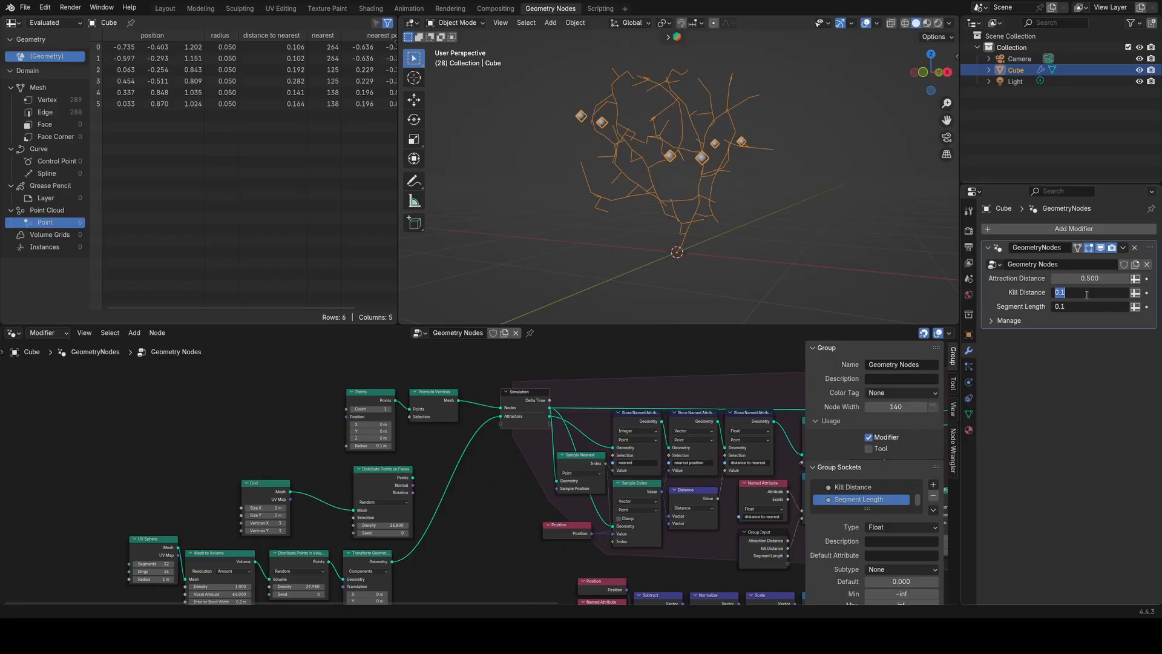
key(Escape)
click(1094, 295)
text(0.4)
key(Return)
key(space)
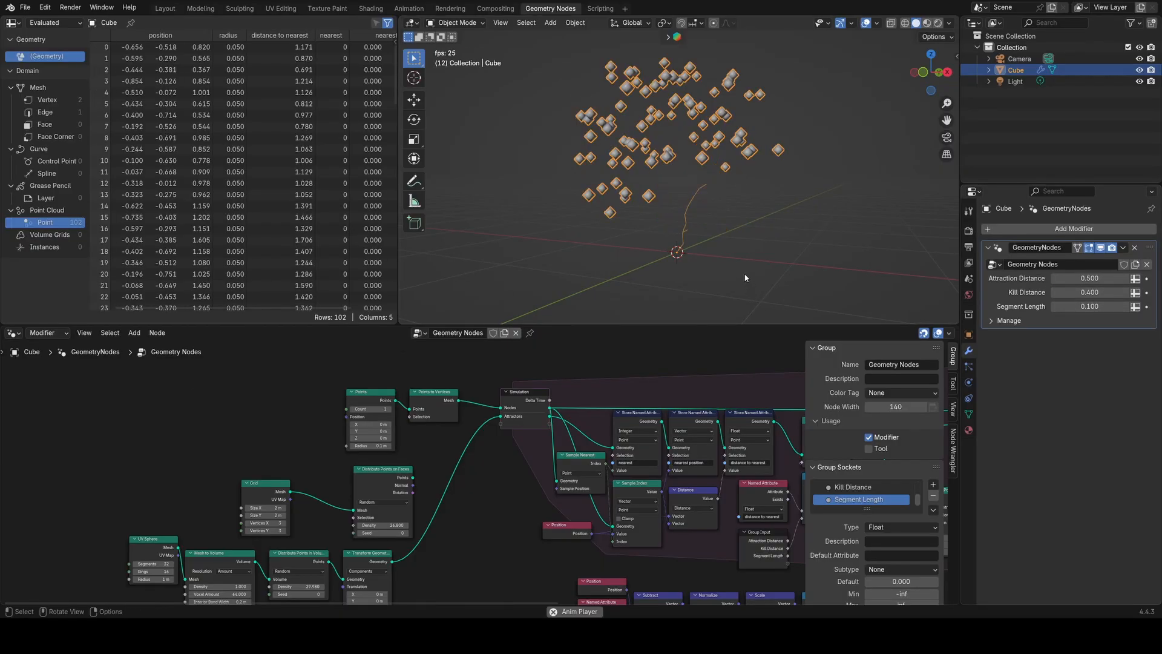
key(space)
middle_drag(769, 213, 737, 202)
Step: Set the modifier's Attraction Distance to 1 and play the simulation to regrow the tree
click(1107, 277)
text(1)
key(Return)
key(space)
key(space)
Step: Move the Group Output node farther from Join Geometry to make room between the two nodes
scroll(690, 185, up, 2)
middle_drag(735, 441, 691, 472)
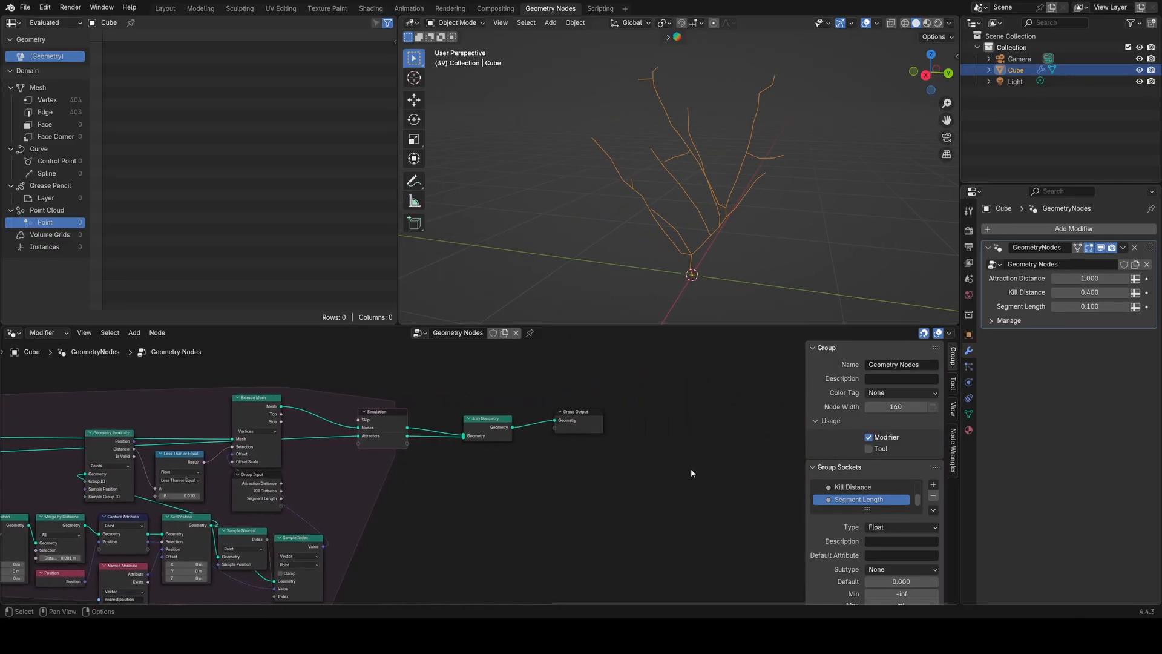
drag(563, 423, 618, 421)
Step: Examine the grown tree's branch structure from several angles and review the simulation's node network
middle_drag(750, 205, 594, 182)
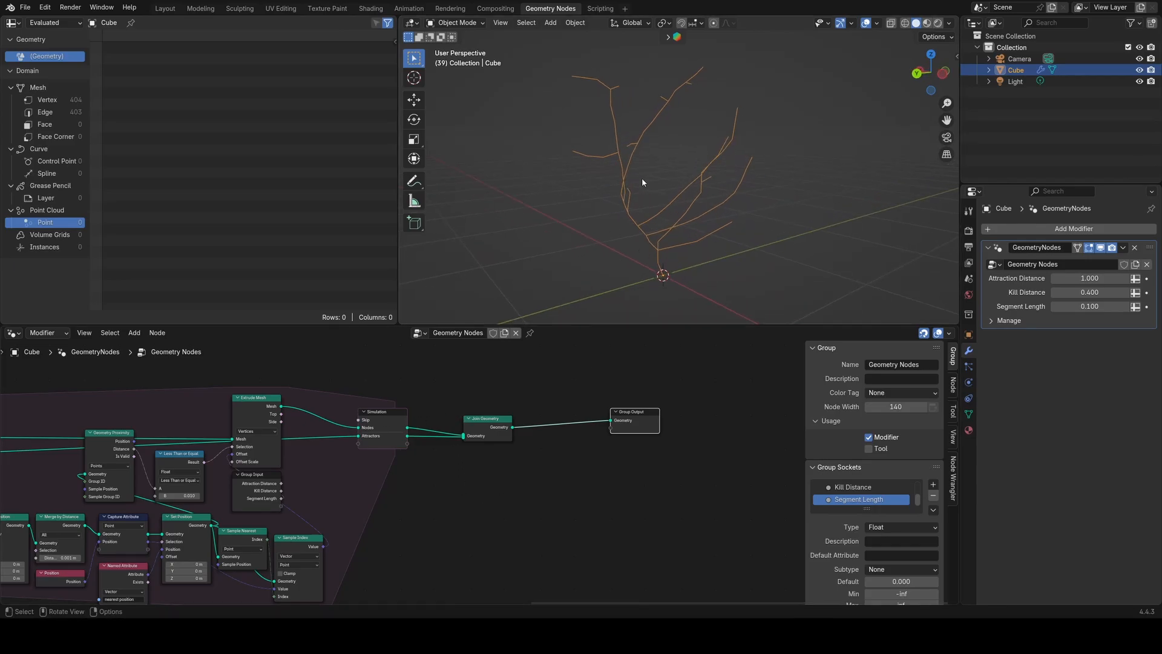
middle_drag(609, 99, 690, 101)
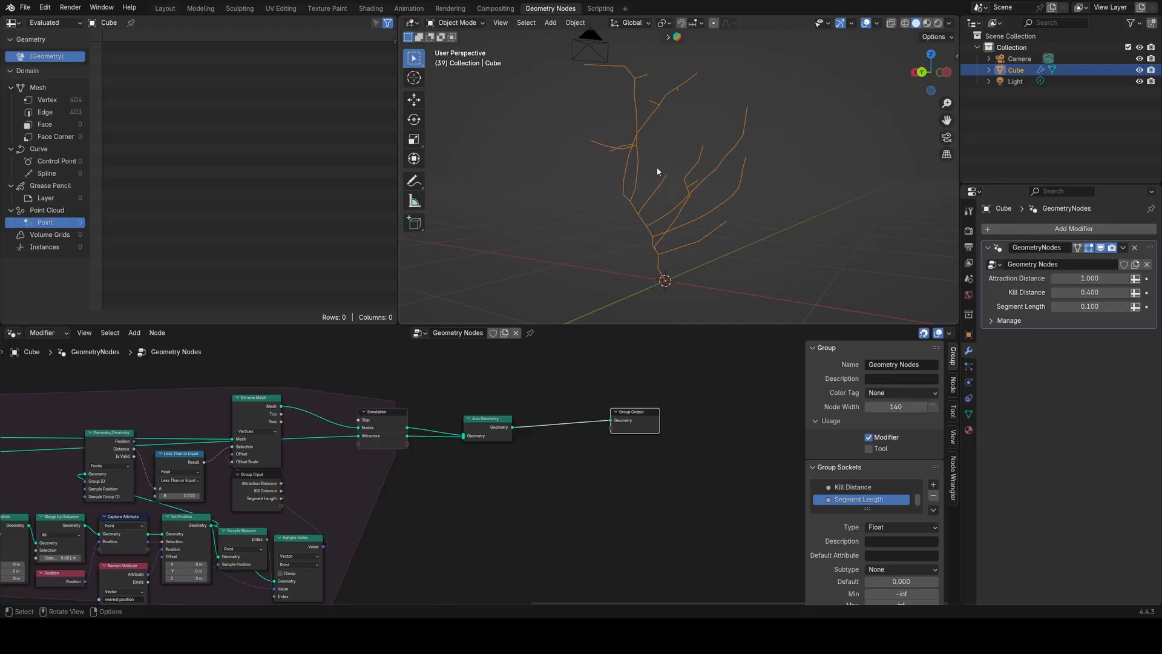
middle_drag(641, 254, 831, 248)
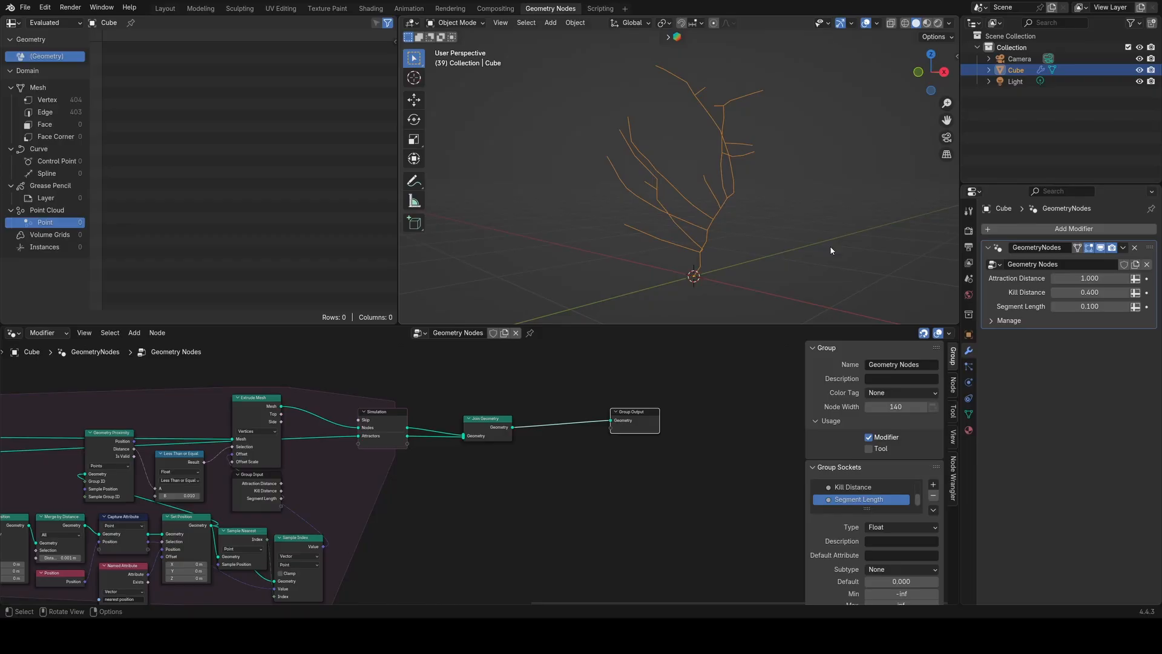
middle_drag(150, 430, 405, 411)
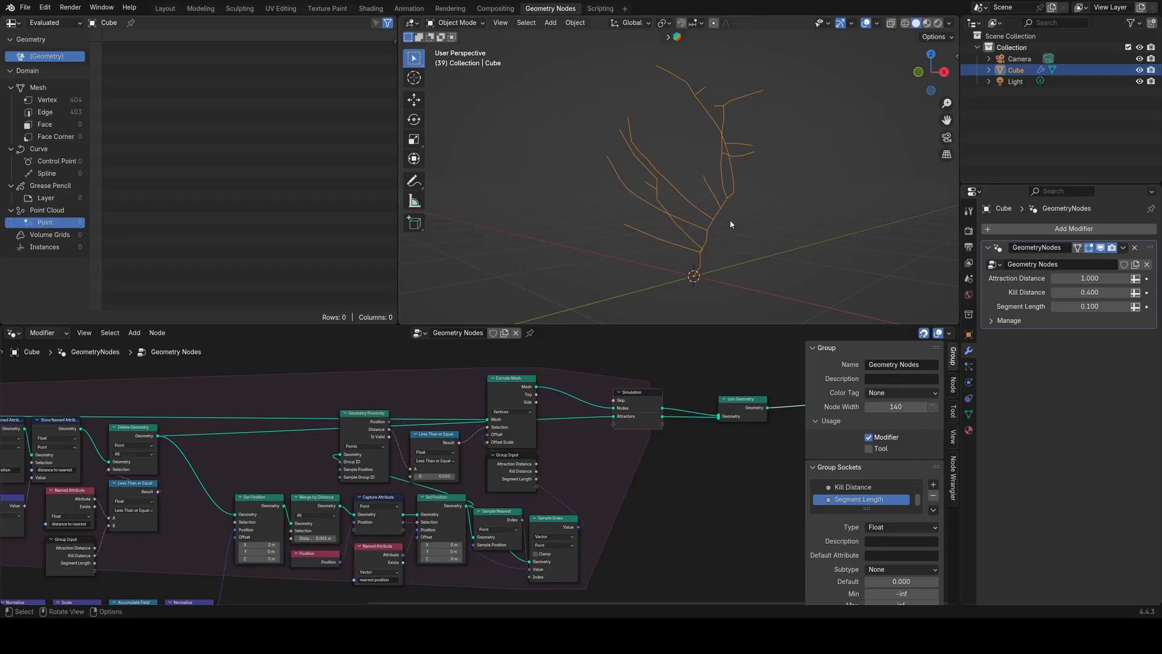
middle_drag(730, 224, 782, 194)
middle_drag(618, 404, 532, 380)
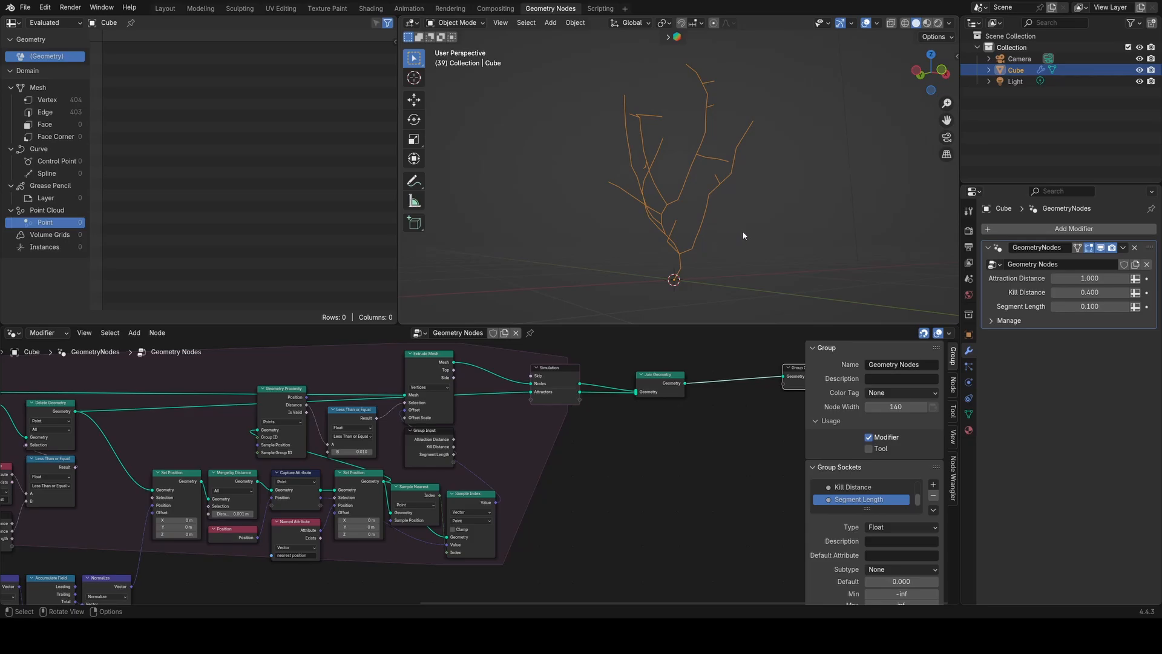
middle_drag(744, 235, 710, 254)
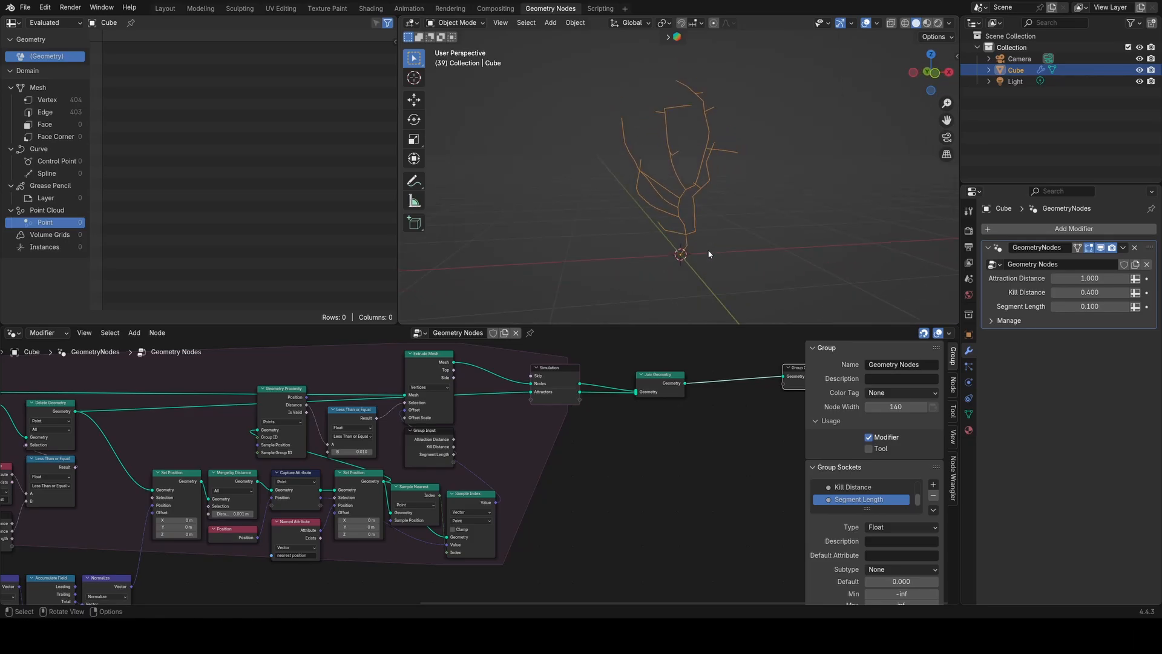